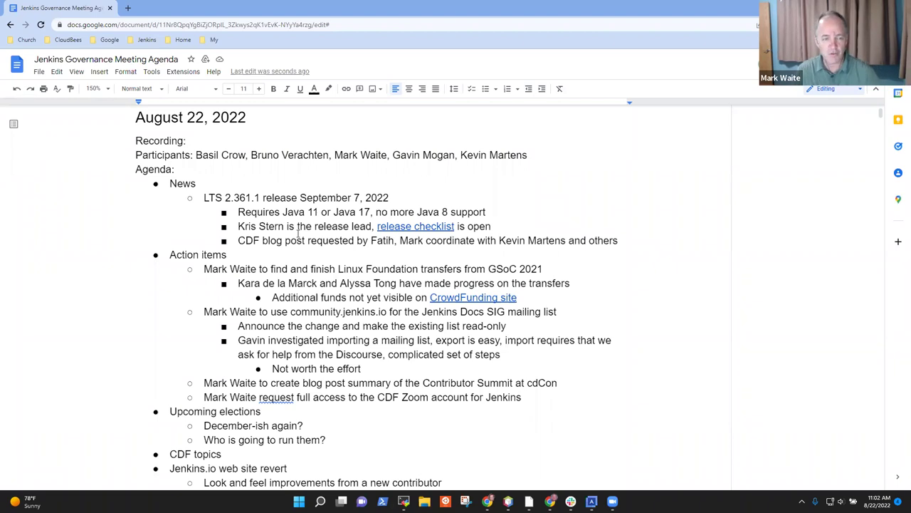
- Step through the News, Action items and Upcoming elections topics, highlighting each line
click(205, 184)
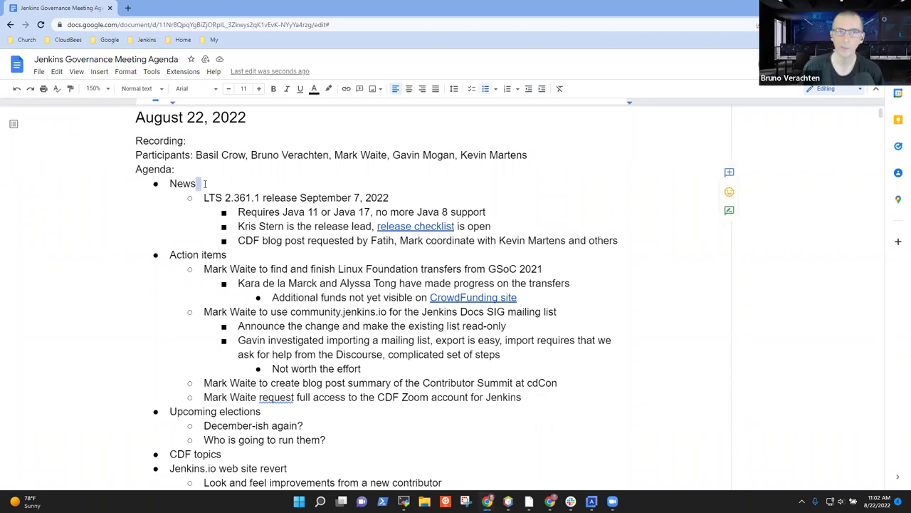
key(Home)
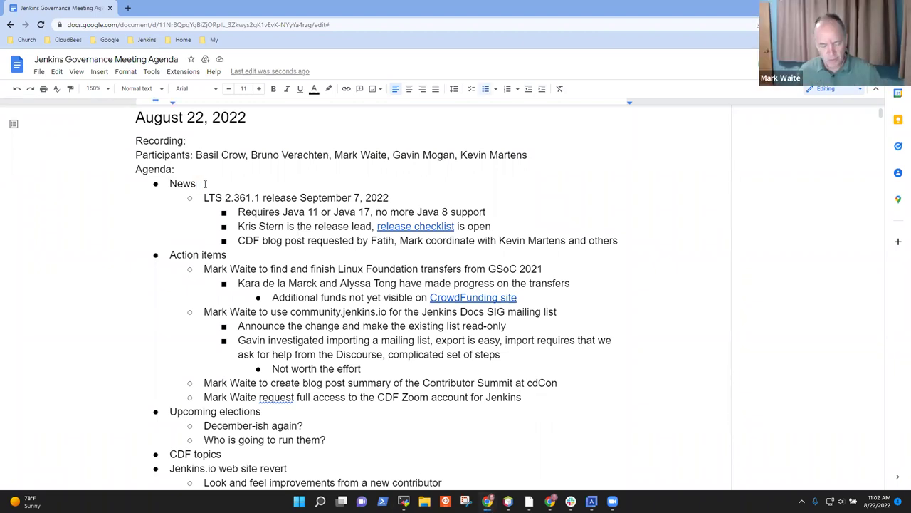
key(shift+End)
key(Down)
key(Down)
key(Down)
key(Up)
key(Home)
key(shift+End)
key(Down)
key(Down)
key(Down)
key(Down)
key(Down)
key(Down)
key(Down)
key(Down)
key(Home)
key(shift+End)
- Review the CDF topics, Jenkins.io web site revert and Forums and community topics lines
key(Down)
key(Down)
key(Down)
key(Home)
key(shift+End)
key(Down)
key(Down)
key(Down)
key(Up)
key(Up)
key(Up)
key(Home)
key(shift+End)
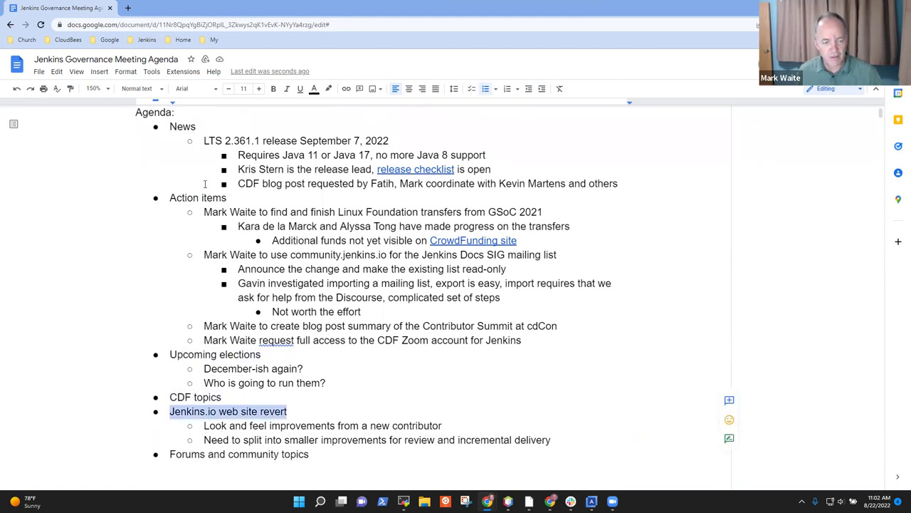
key(Down)
key(Down)
key(Down)
key(Home)
key(shift+End)
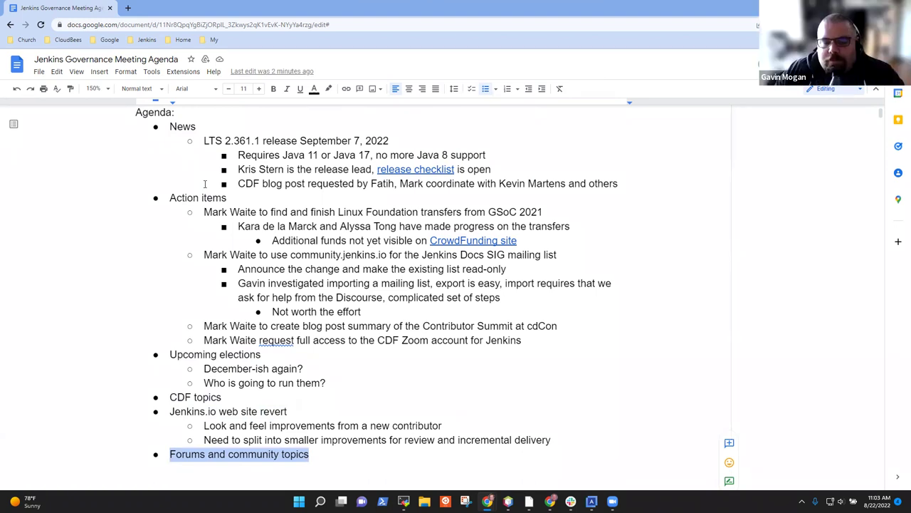
key(Up)
key(Down)
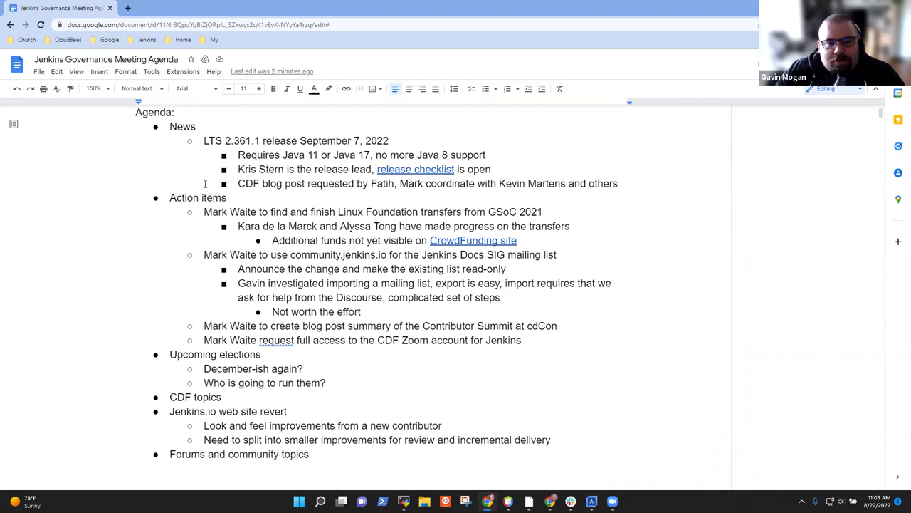
key(Up)
- Add a 'Blue ocean disclaimer current status' bullet after CDF topics
key(Left)
key(Return)
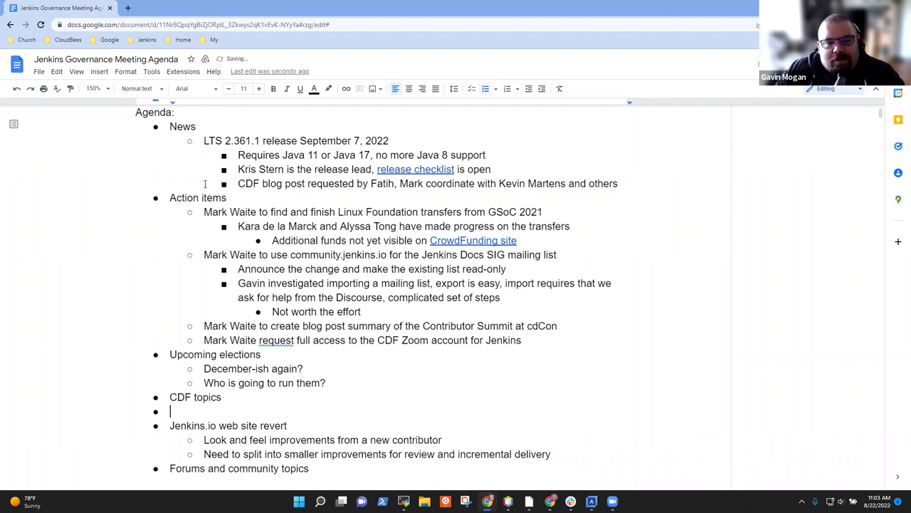
text(Blue ocean)
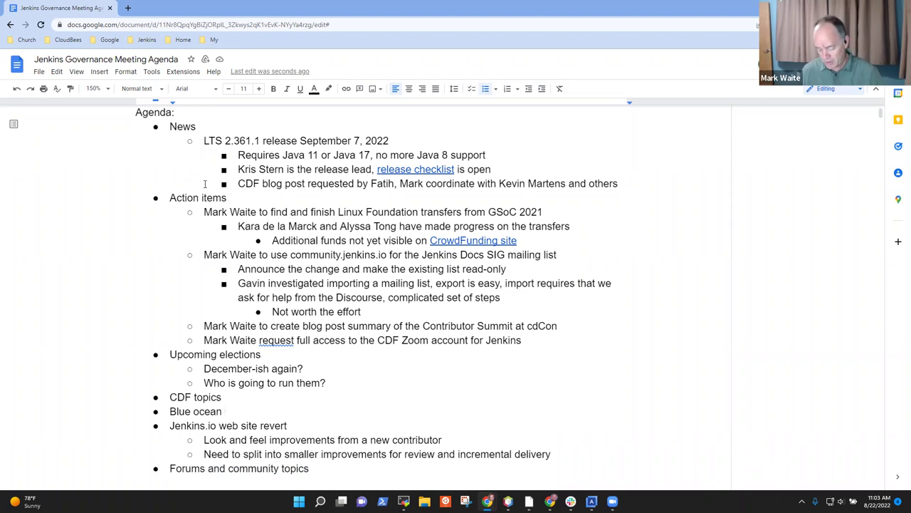
text(discal)
key(BackSpace)
key(BackSpace)
text(laimer current)
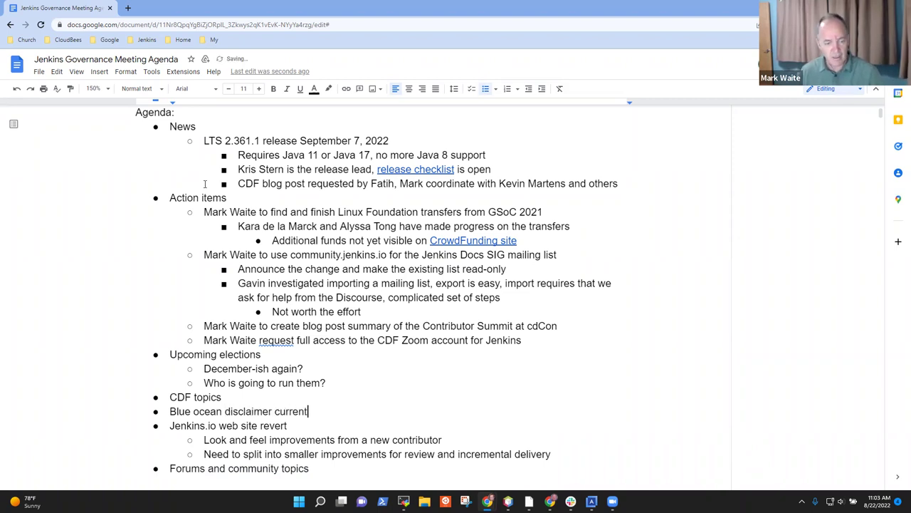
text( status)
- Copy the Blue Ocean status notes from the August 8 agenda and paste them beneath the new item
scroll(205, 183, down, 5)
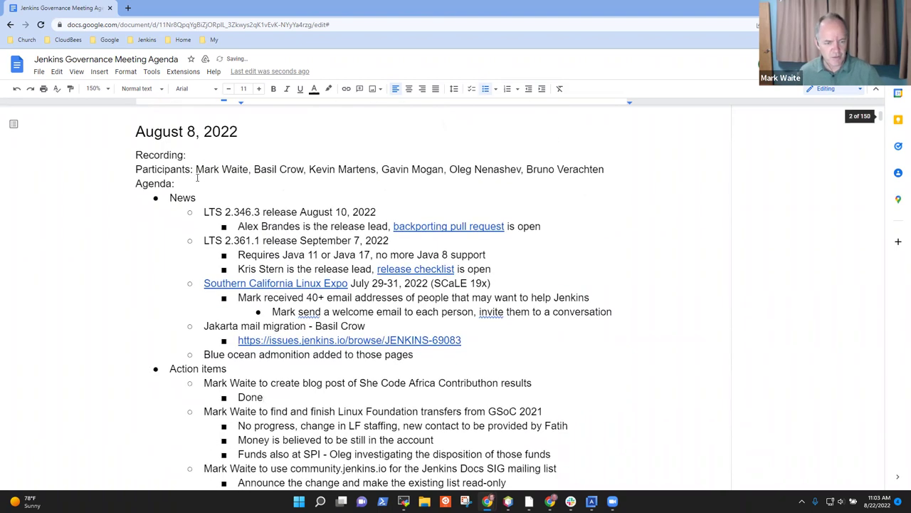
scroll(197, 178, down, 8)
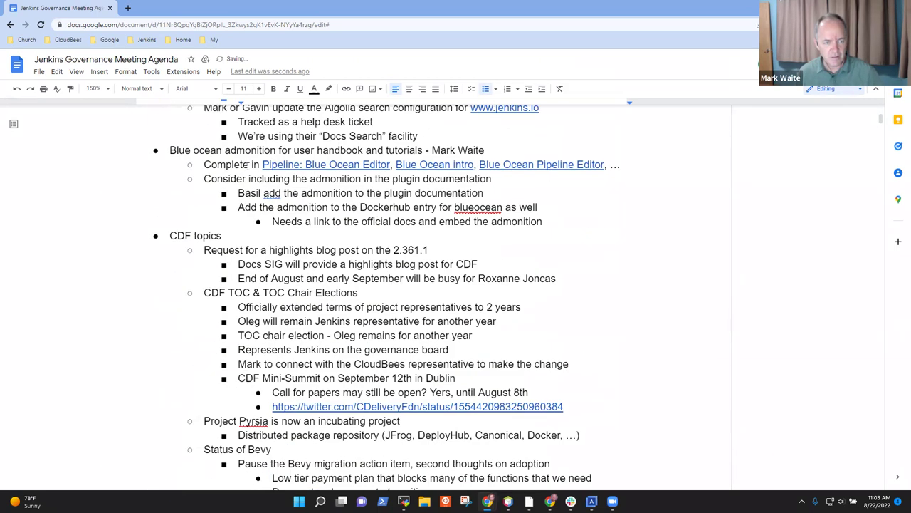
click(249, 165)
key(Home)
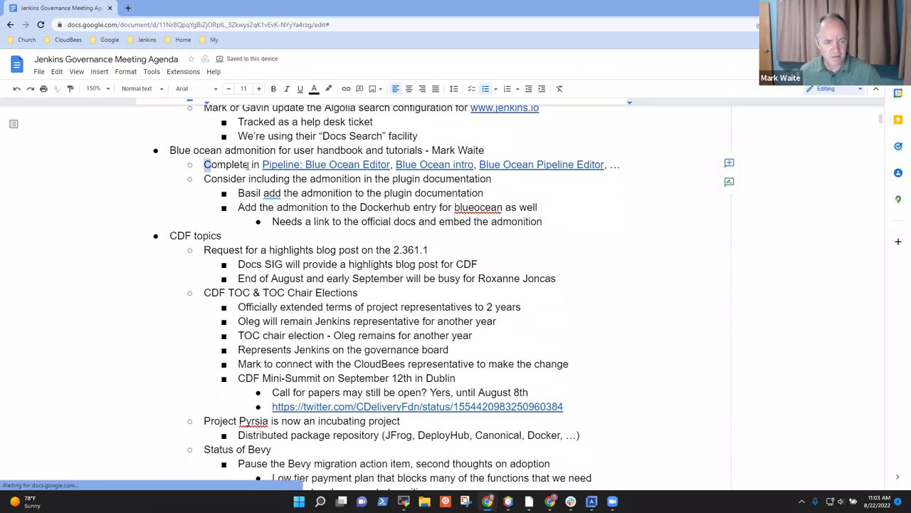
key(shift+Down)
key(shift+Down)
key(shift+Down)
key(shift+Down)
key(shift+Down)
key(shift+Down)
key(shift+Left)
key(shift+Left)
key(shift+Left)
key(shift+Left)
key(shift+Left)
key(shift+Left)
key(shift+Left)
key(shift+Left)
key(shift+Left)
key(shift+Left)
key(shift+Left)
key(ctrl+c)
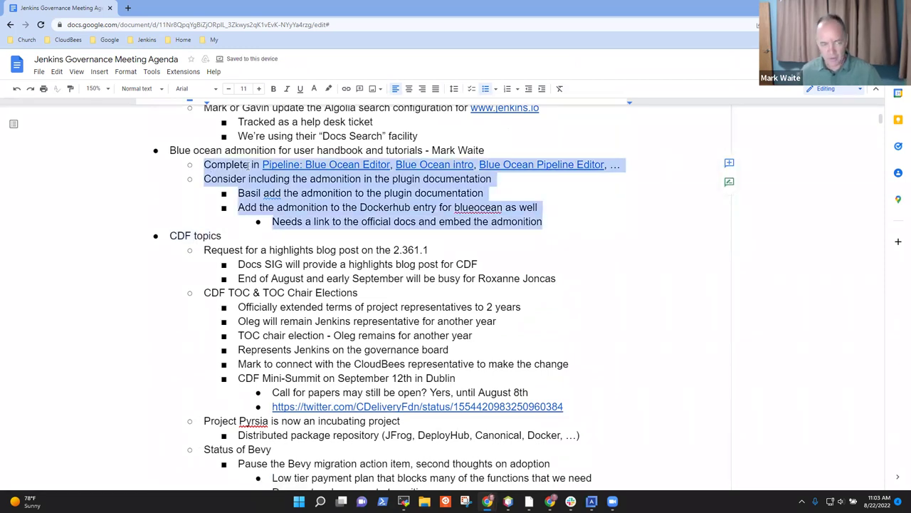
key(Page_Up)
key(Page_Up)
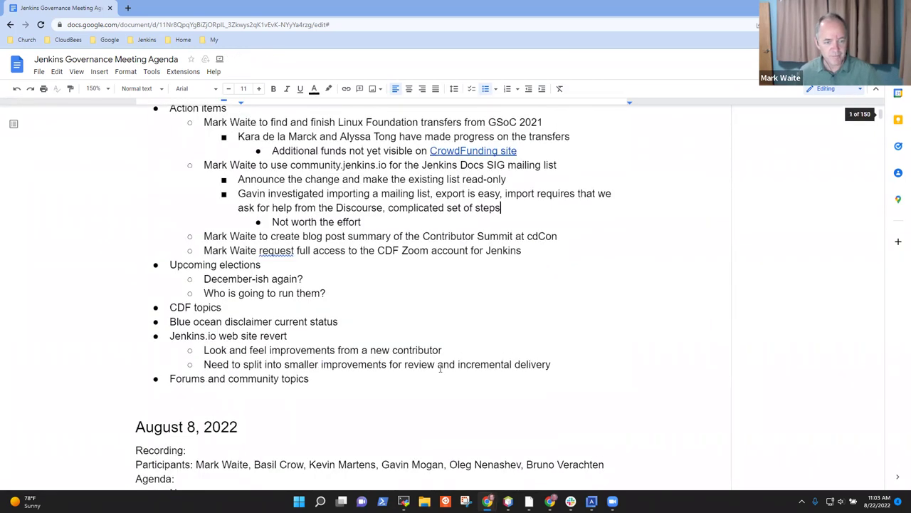
click(352, 320)
key(Return)
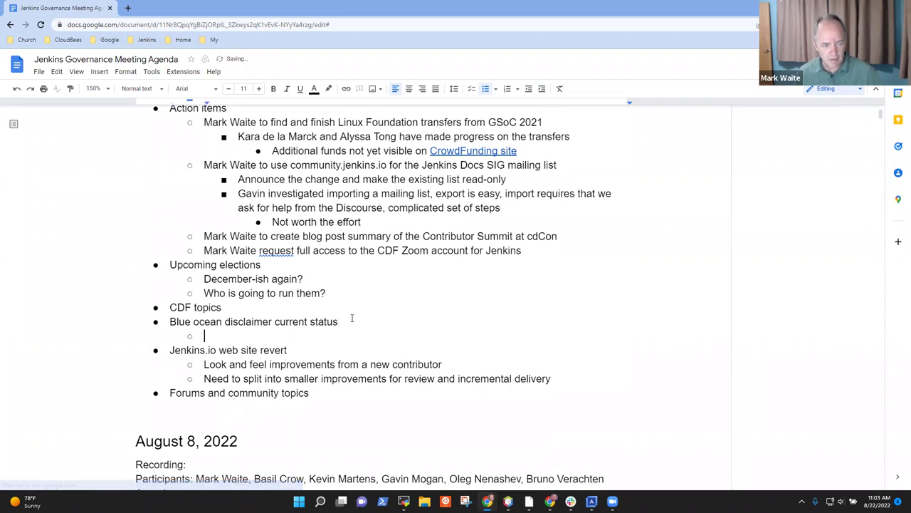
key(ctrl+v)
- Replace the word 'disclaimer' with 'admonition' in the Blue ocean item
key(Up)
key(Up)
key(Up)
key(Up)
key(Up)
key(Up)
key(Down)
key(Home)
key(ctrl+Right)
key(ctrl+Right)
key(ctrl+Right)
key(ctrl+Left)
key(ctrl+shift+Right)
text(admonition)
key(End)
key(Down)
key(Down)
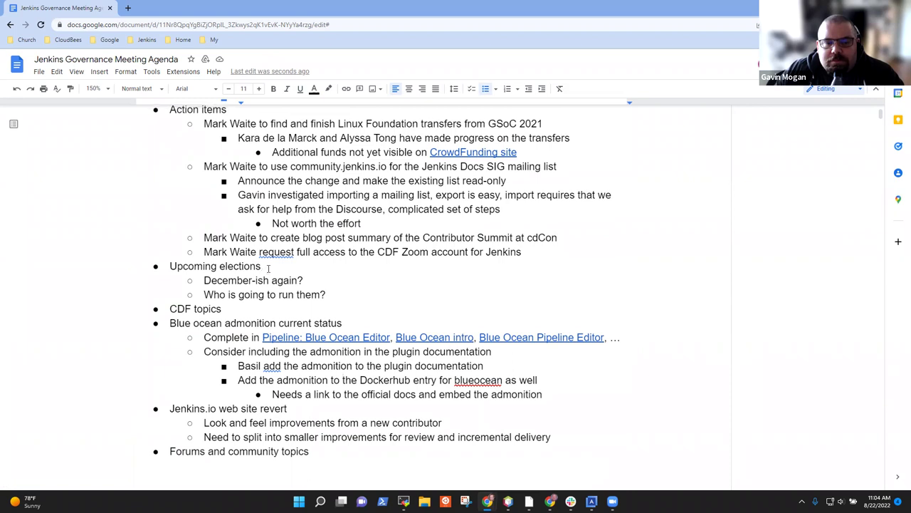
- Review the agenda's opening lines, removing a character from the LTS 2.361.1 version number
scroll(235, 206, up, 2)
click(208, 133)
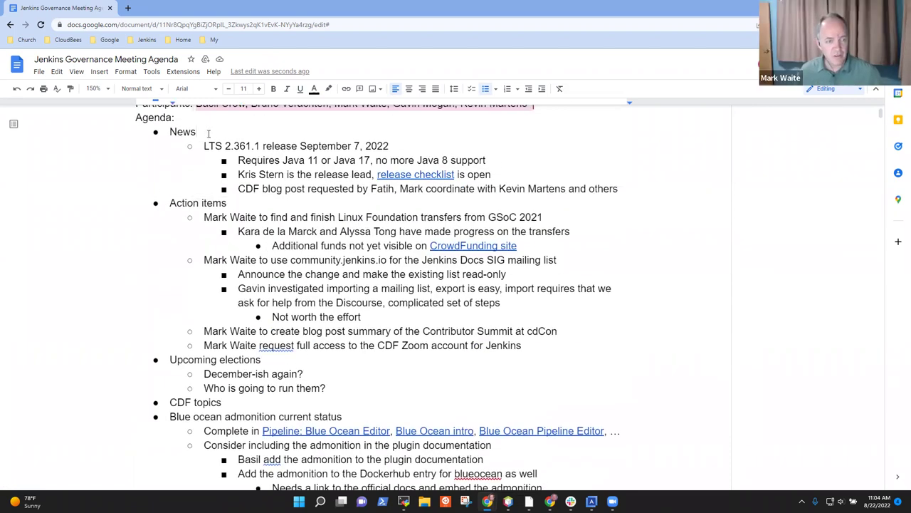
scroll(405, 202, up, 3)
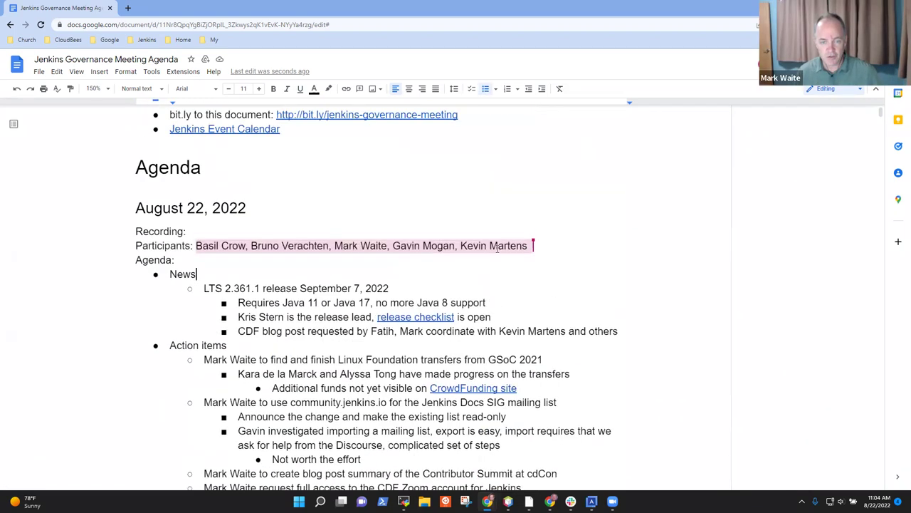
click(494, 247)
click(233, 292)
key(BackSpace)
key(shift+End)
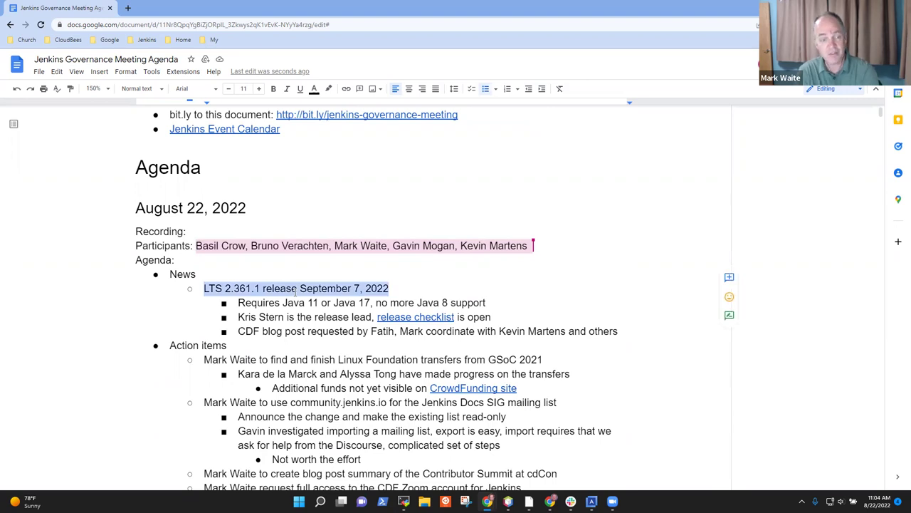
key(Down)
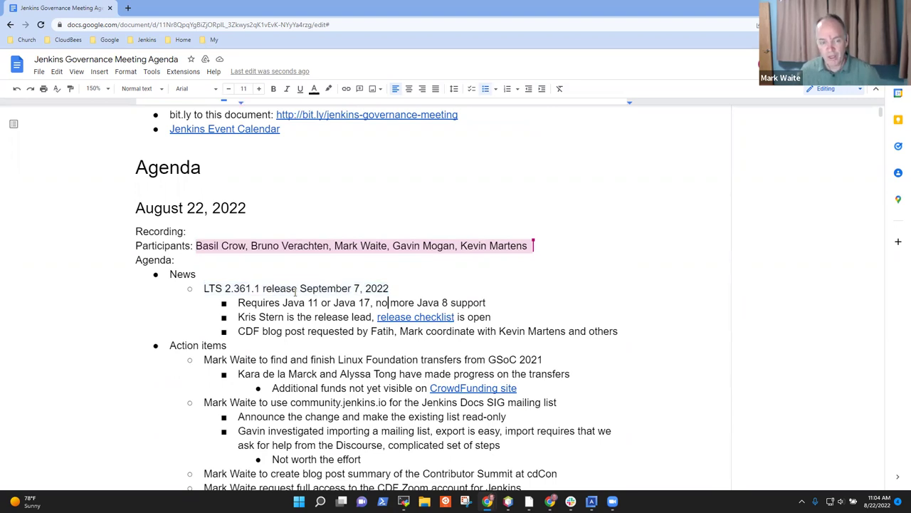
key(ctrl+End)
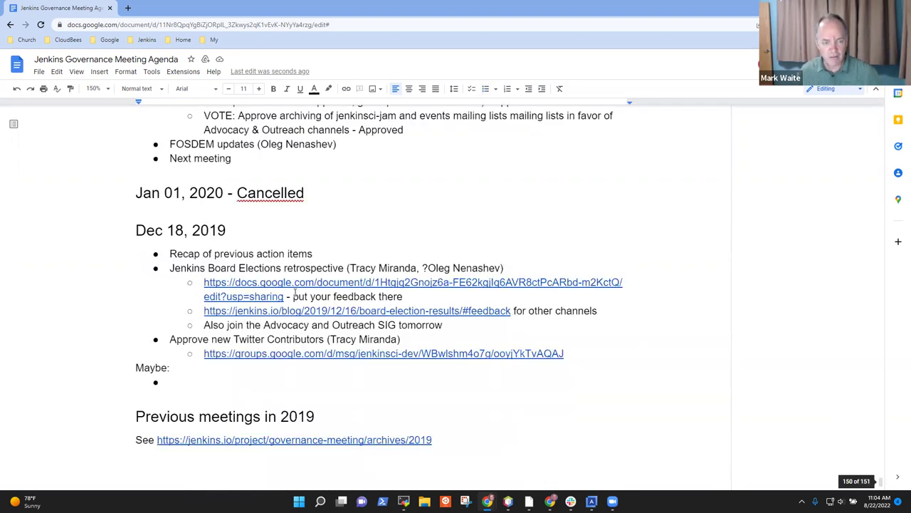
- Highlight the Java requirements, release lead, CDF blog post and LTS release lines in turn
scroll(363, 308, down, 4)
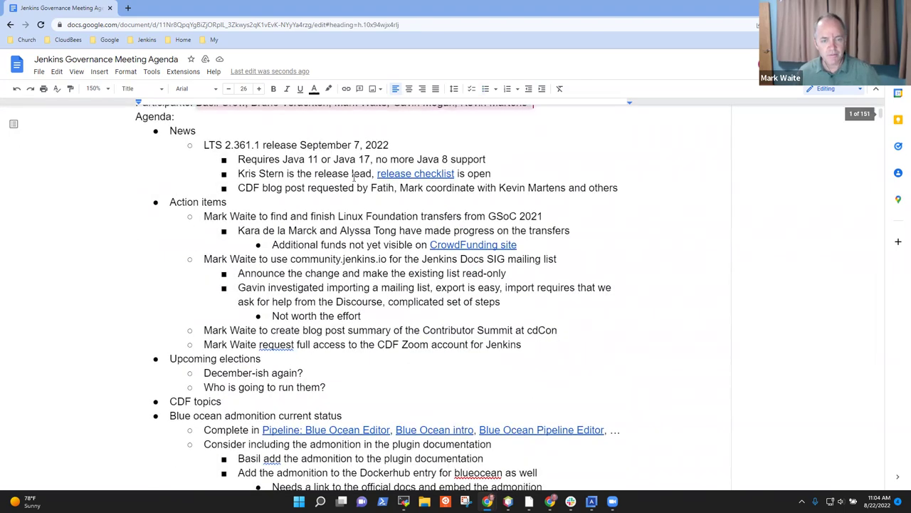
click(253, 164)
triple_click(253, 164)
key(Down)
key(shift+End)
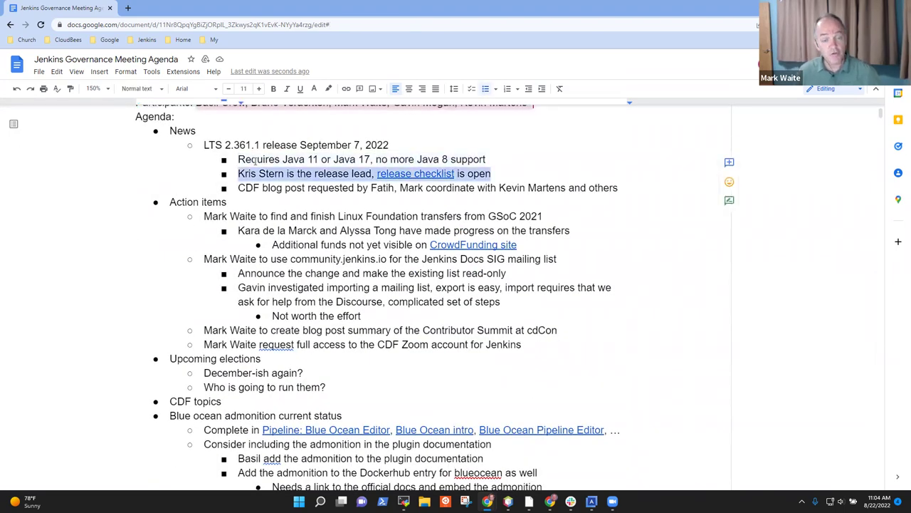
click(466, 174)
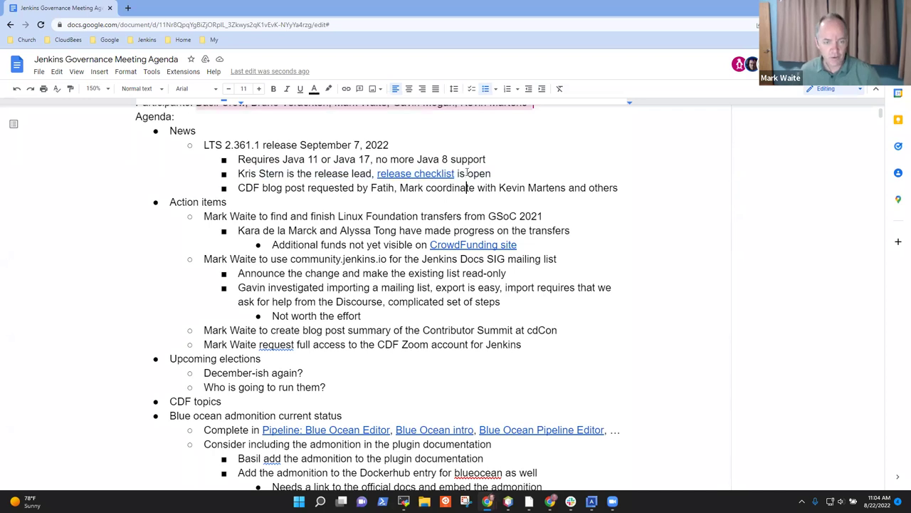
key(shift+End)
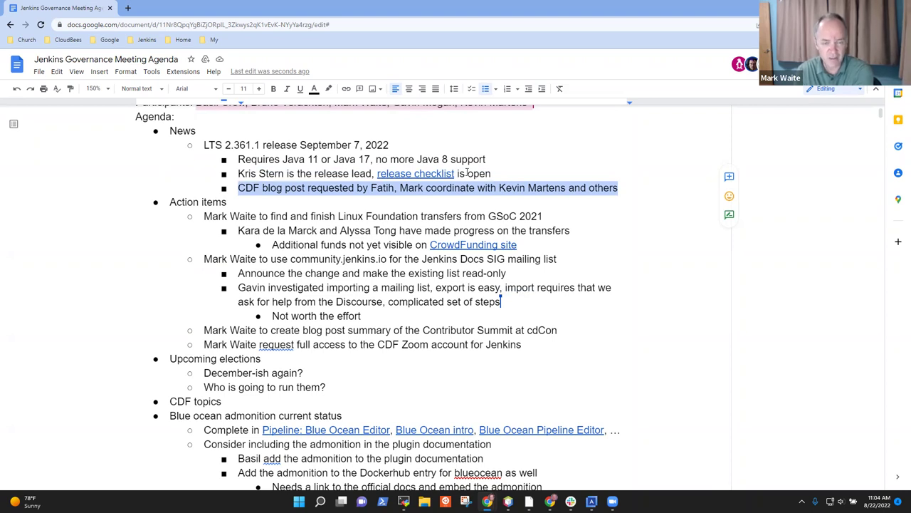
key(Up)
key(Up)
key(Up)
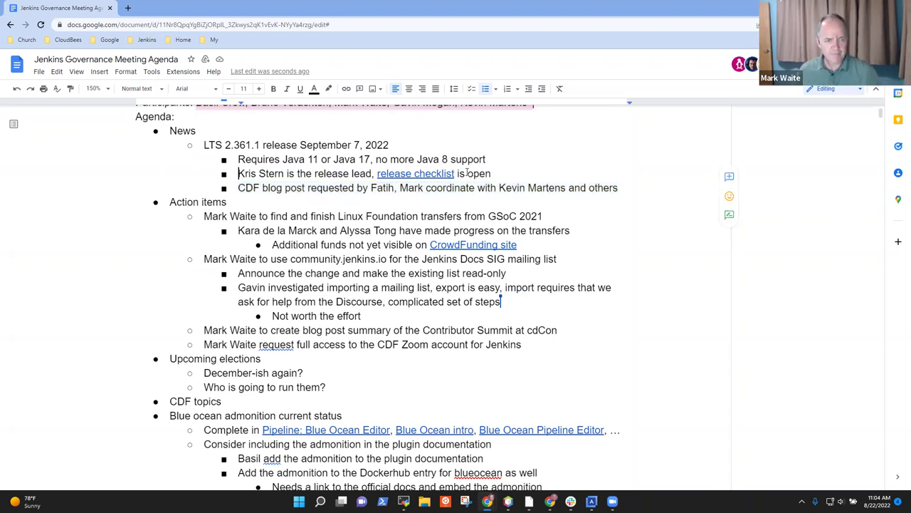
key(Home)
key(shift+End)
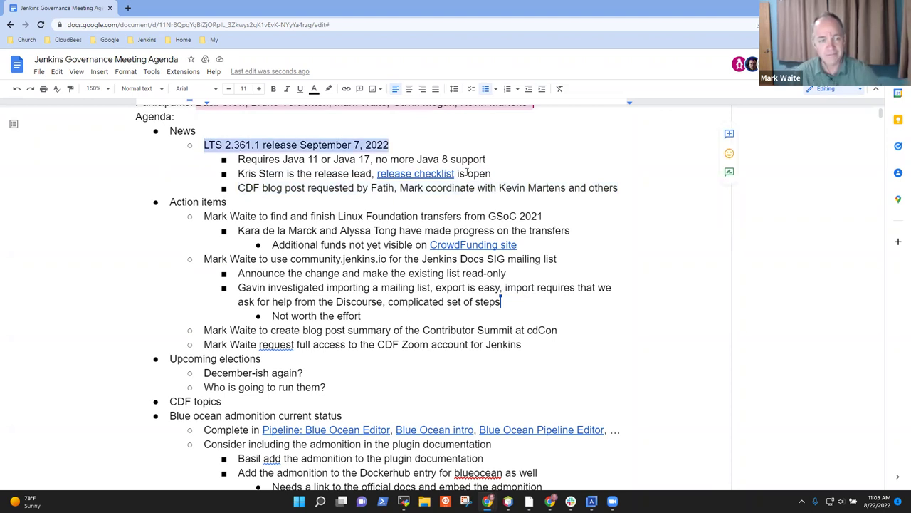
- Open the CrowdFunding site link from the Linux Foundation transfers item in a new tab
click(298, 216)
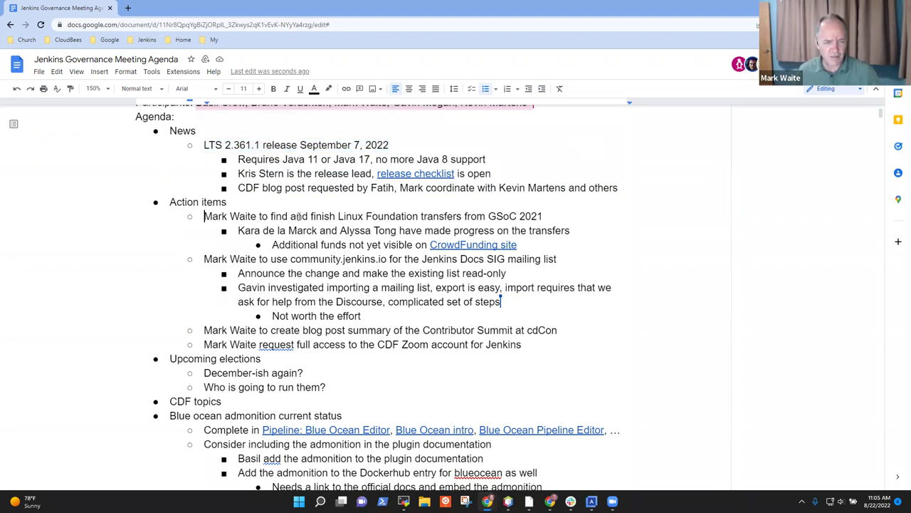
triple_click(299, 216)
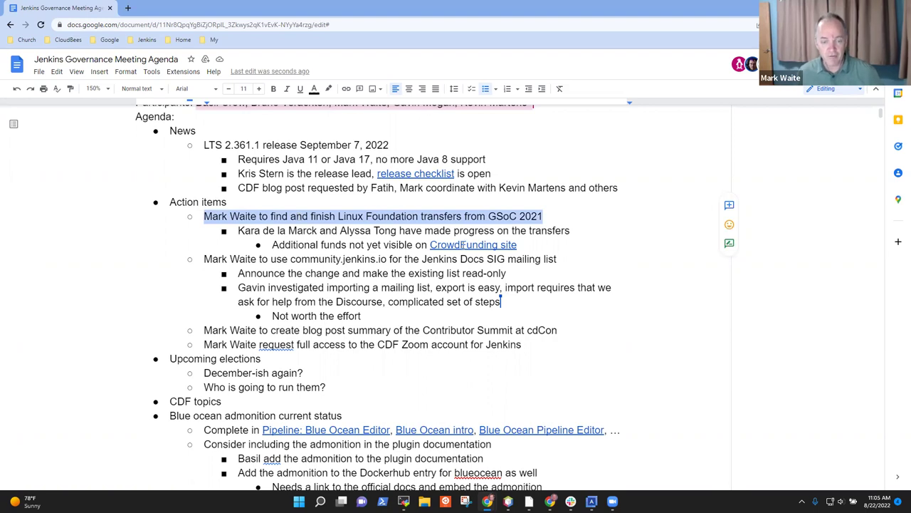
click(462, 245)
click(490, 261)
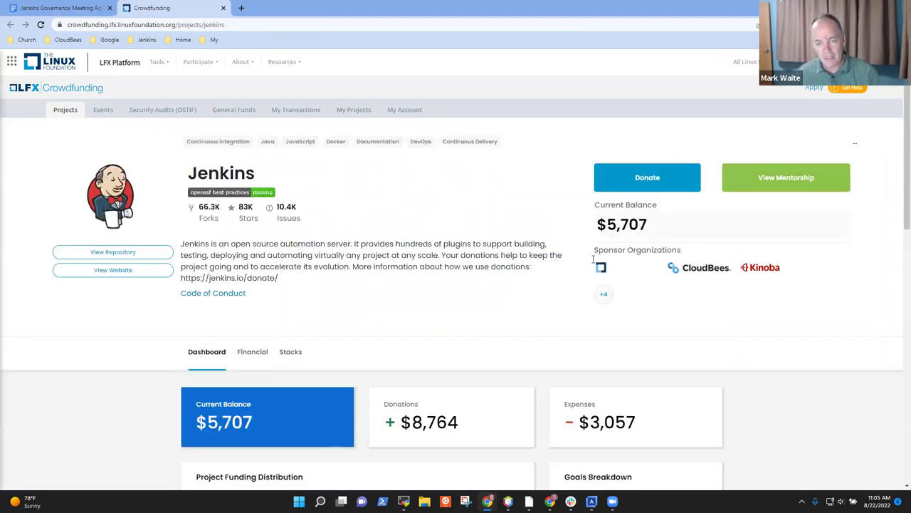
- Highlight the $5,707 current balance, then return to the Jenkins Governance Meeting Agenda tab
drag(651, 226, 596, 227)
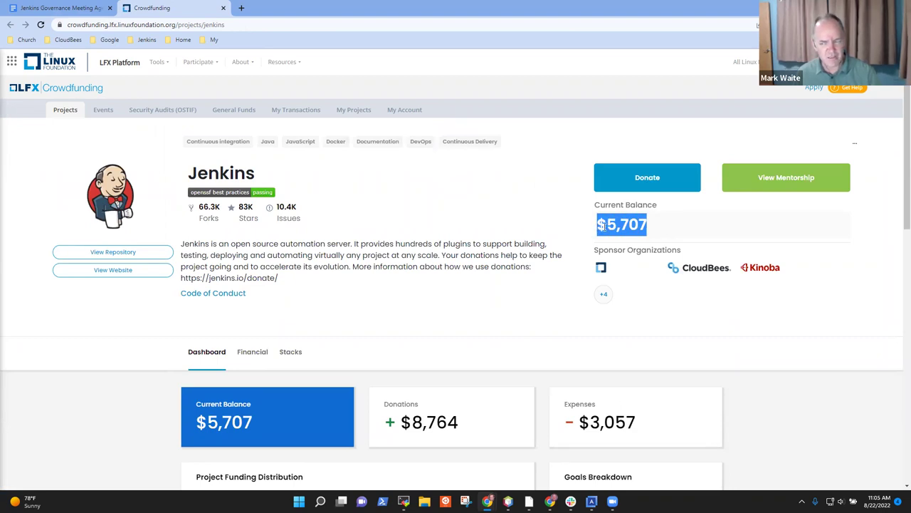
click(665, 229)
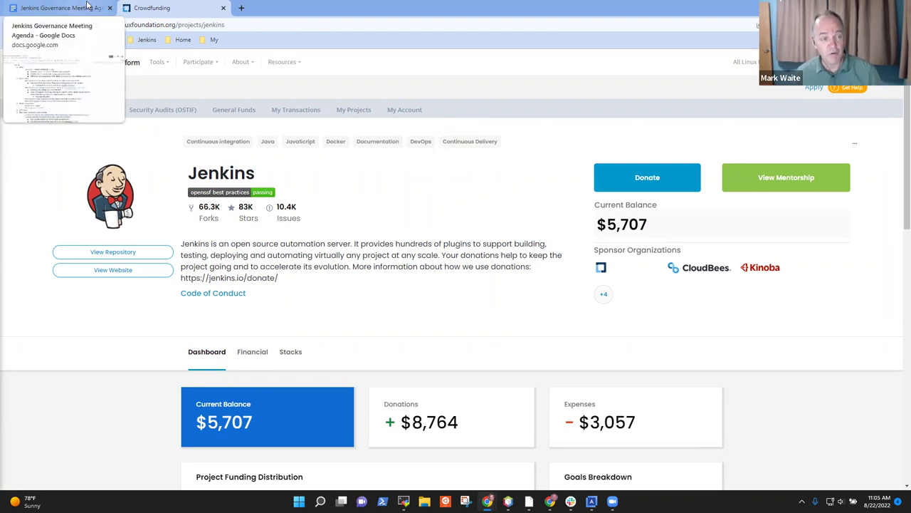
click(87, 7)
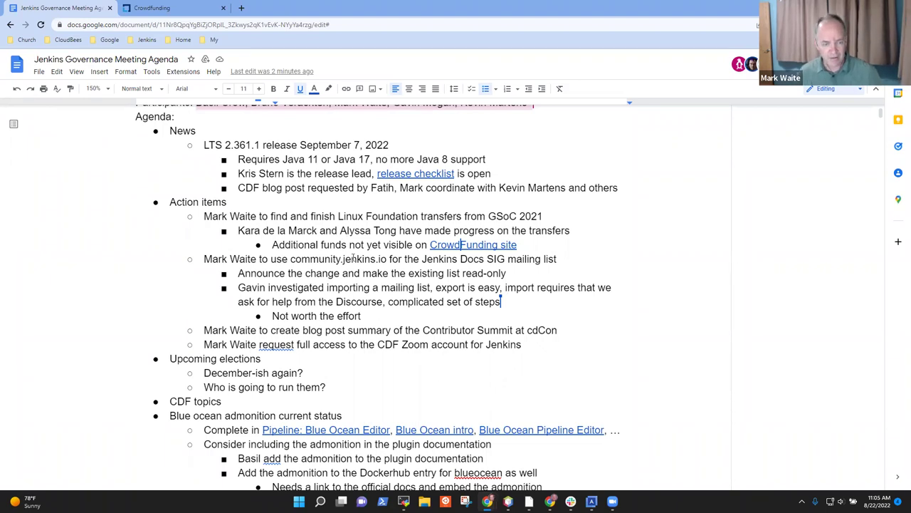
triple_click(364, 260)
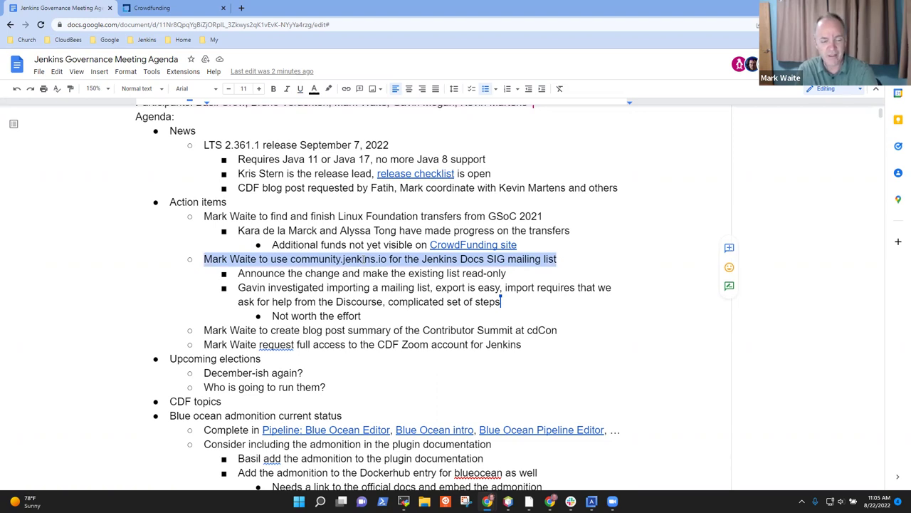
key(Down)
key(Down)
key(Down)
key(Down)
key(Down)
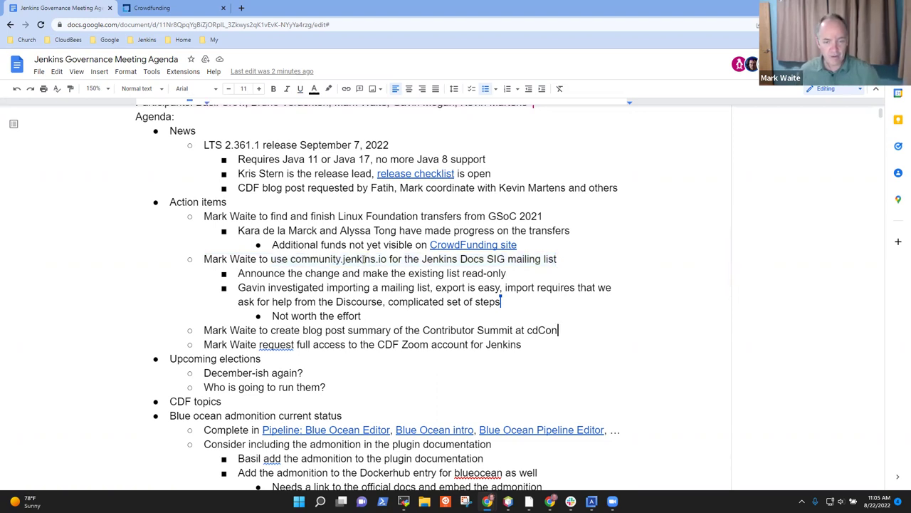
key(Home)
key(shift+End)
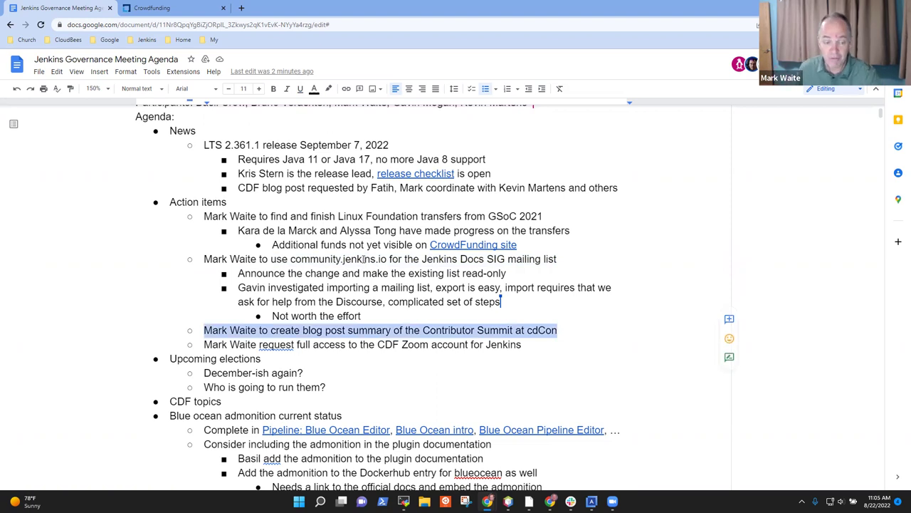
key(Down)
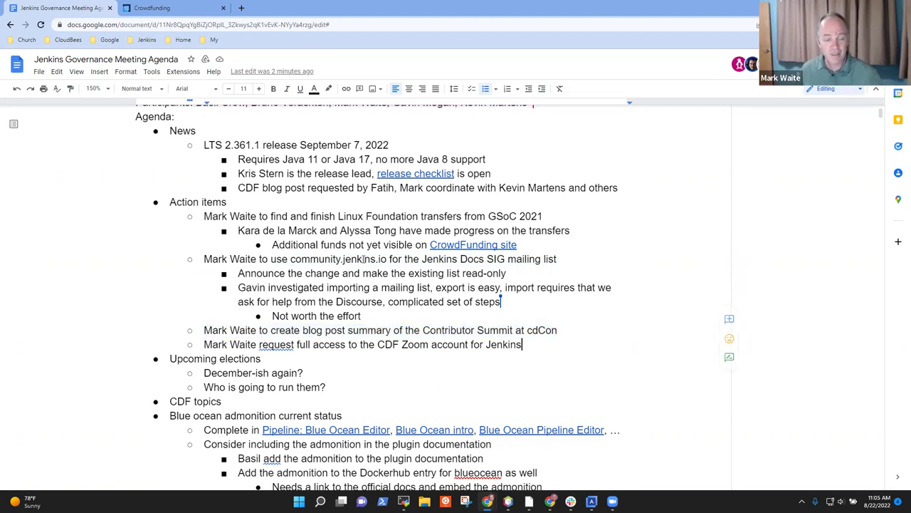
key(shift+End)
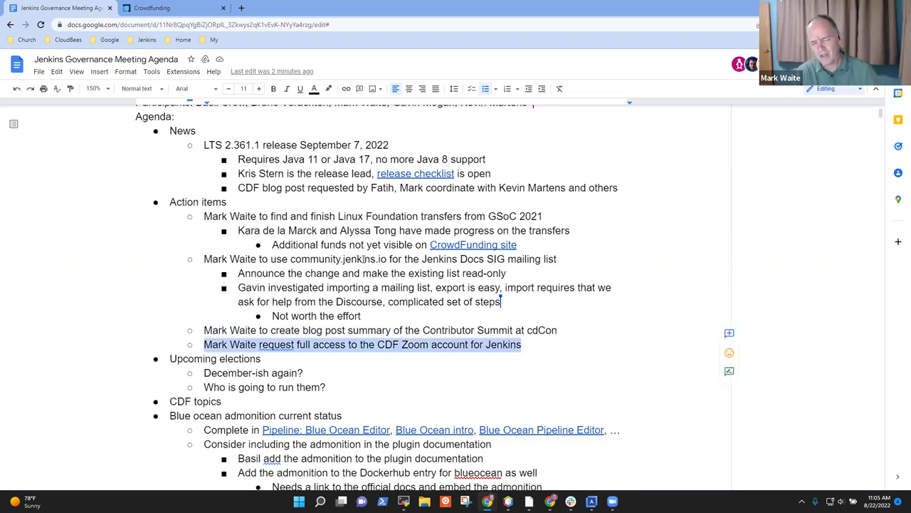
- Add a sub-note that a member suggested including a private google group in the CDF mailing list
key(End)
key(Return)
key(Tab)
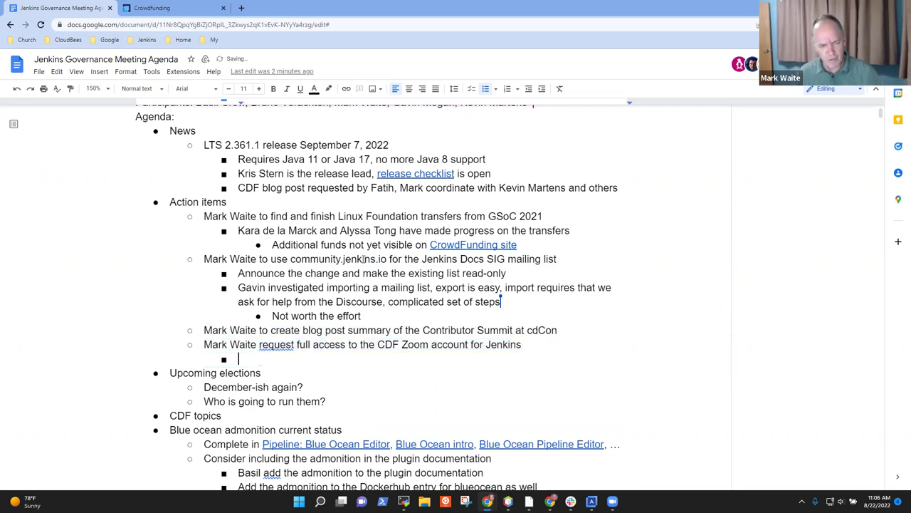
text(Gavin suggested)
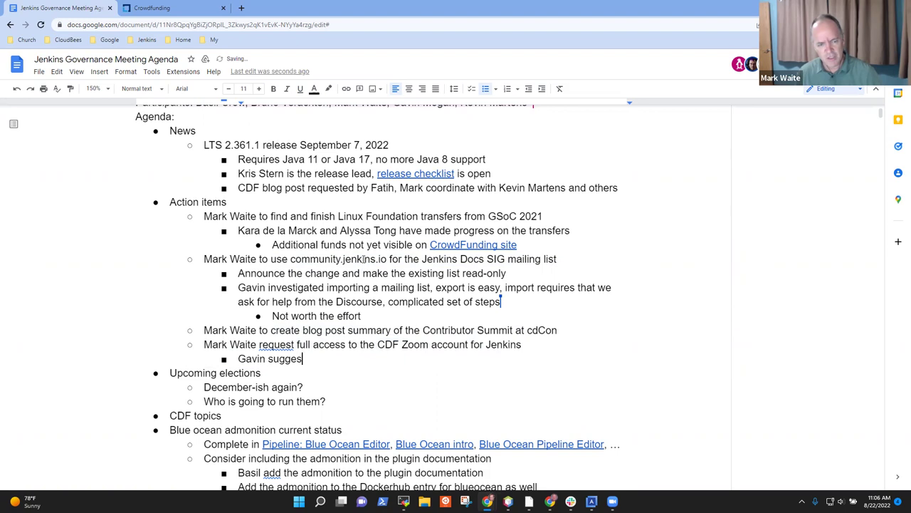
key(BackSpace)
key(BackSpace)
text(ed )
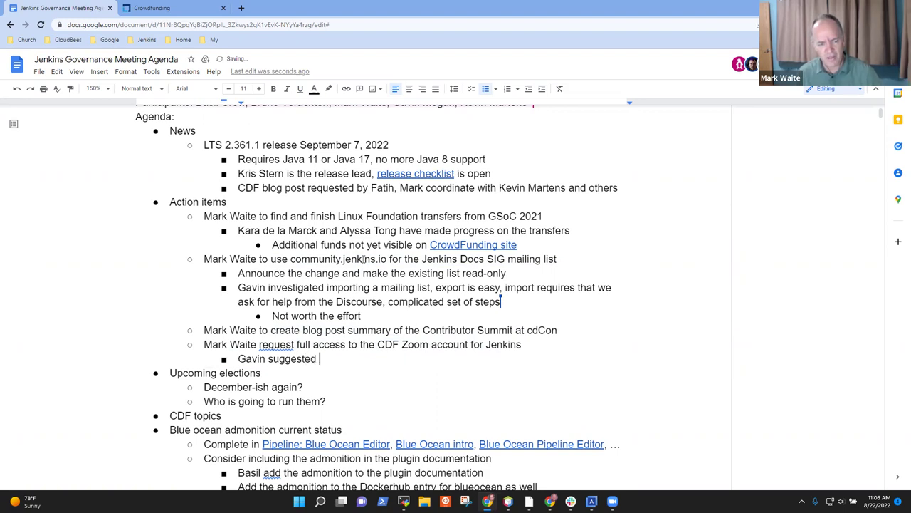
text(forwarding the)
key(ctrl+BackSpace)
key(ctrl+BackSpace)
text(including a pri)
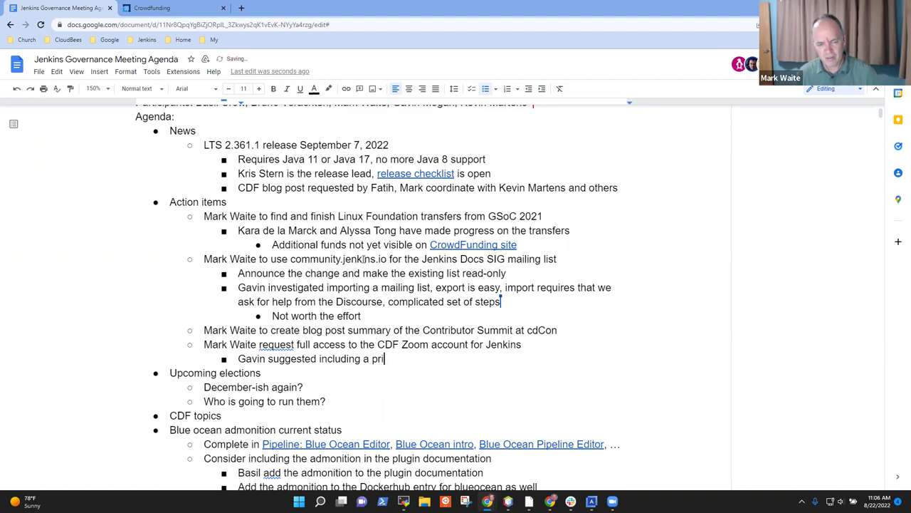
text(vate google )
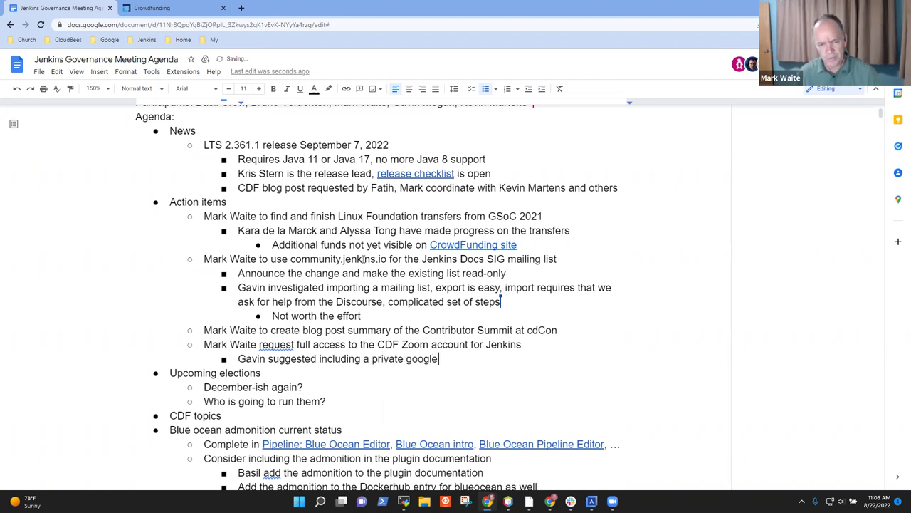
text(gorup)
key(ctrl+BackSpace)
text(group in )
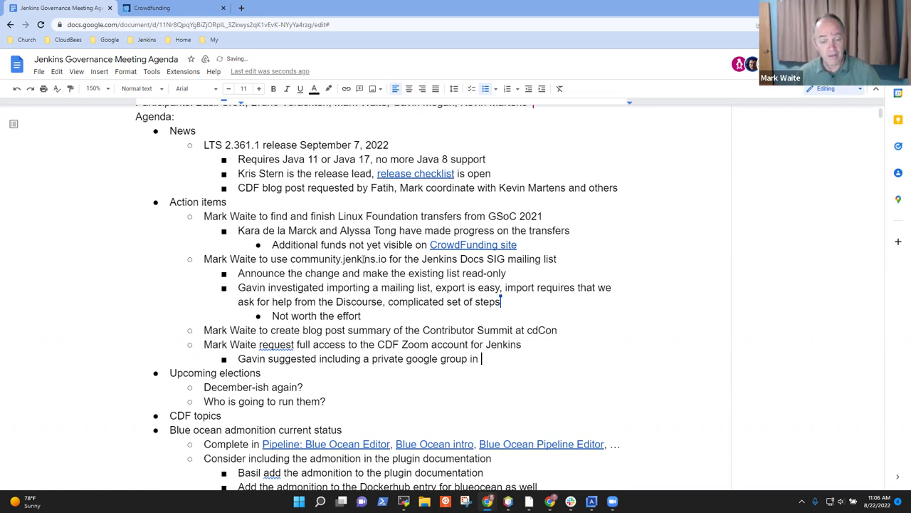
text(the CDF ma)
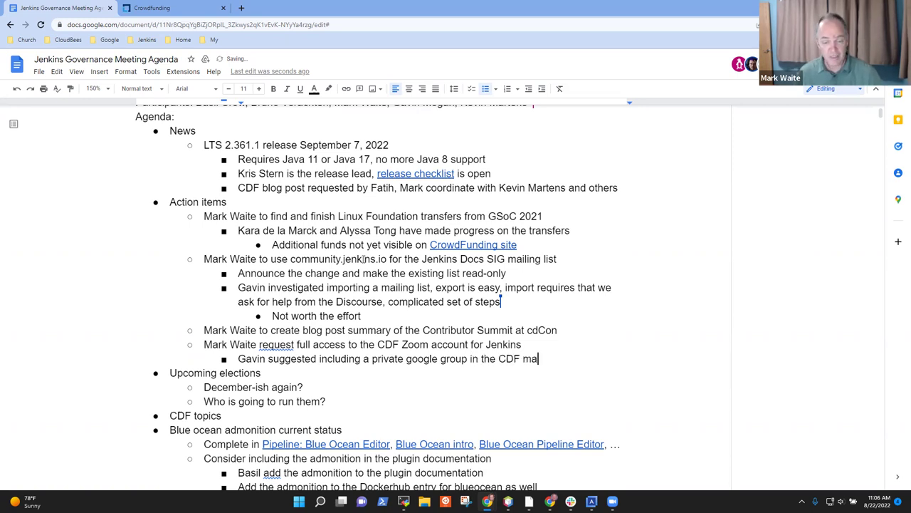
text(iling list)
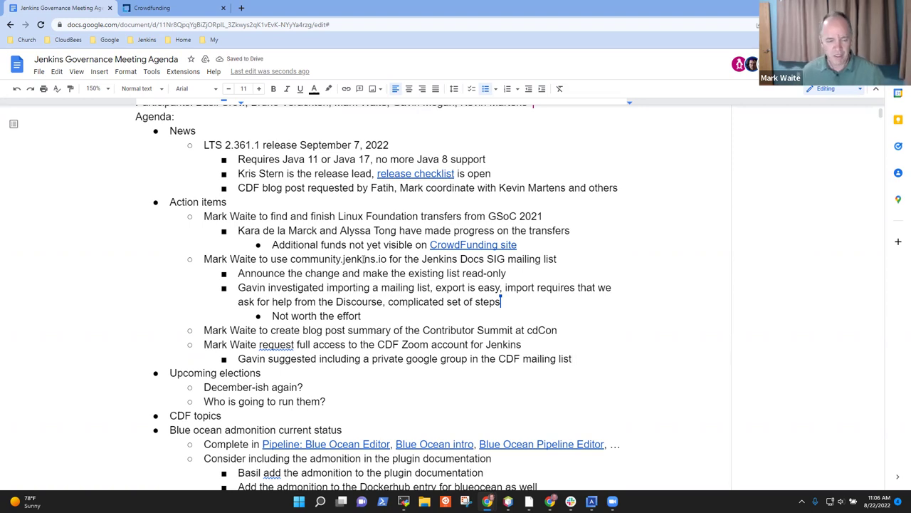
- Add sub-notes '2fa token updates to that list' and 'Alternately add each person to the CDF mailing list'
key(Return)
text(Token)
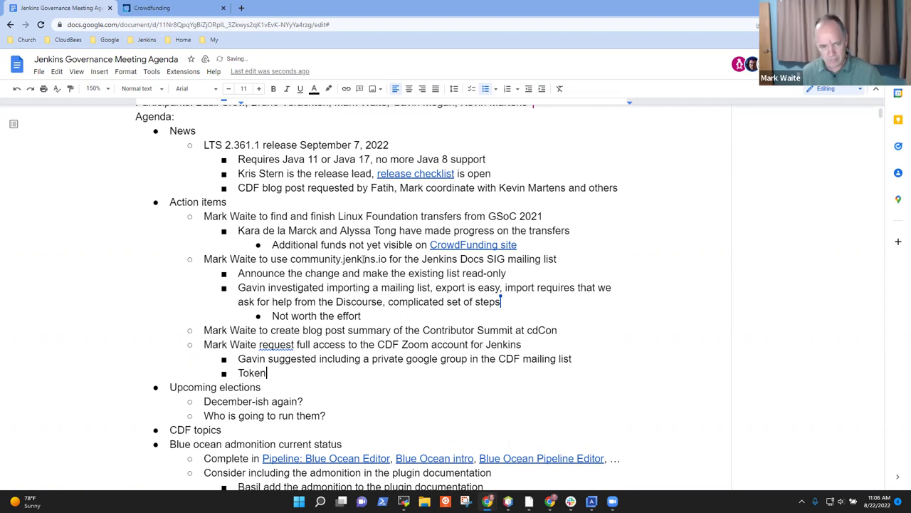
key(ctrl+BackSpace)
text(2fa )
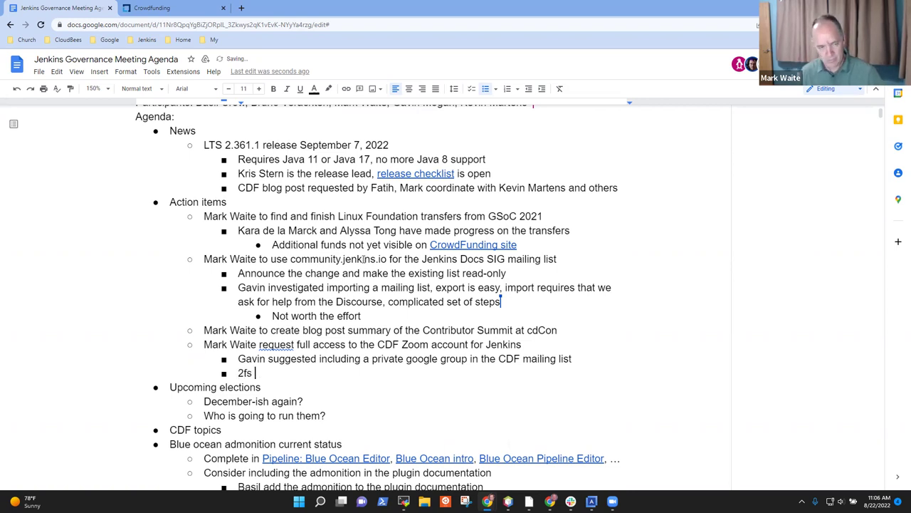
text(token)
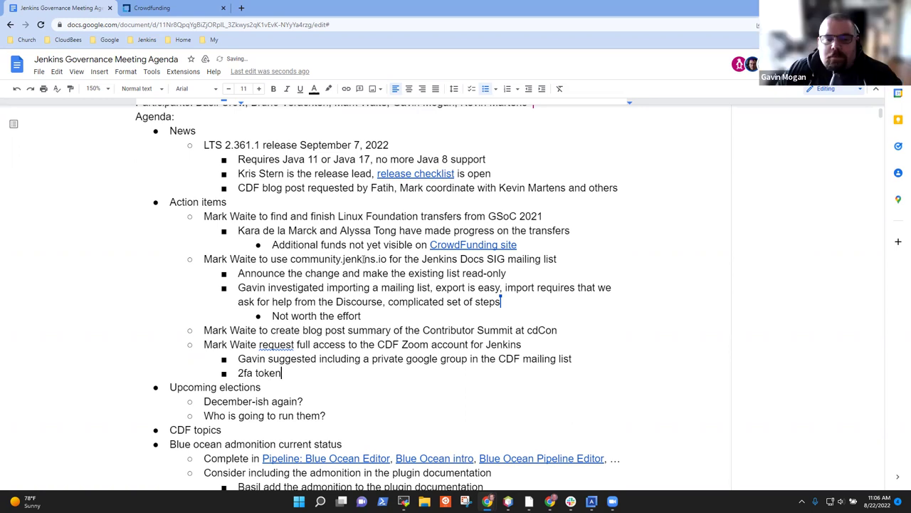
text( updates to that )
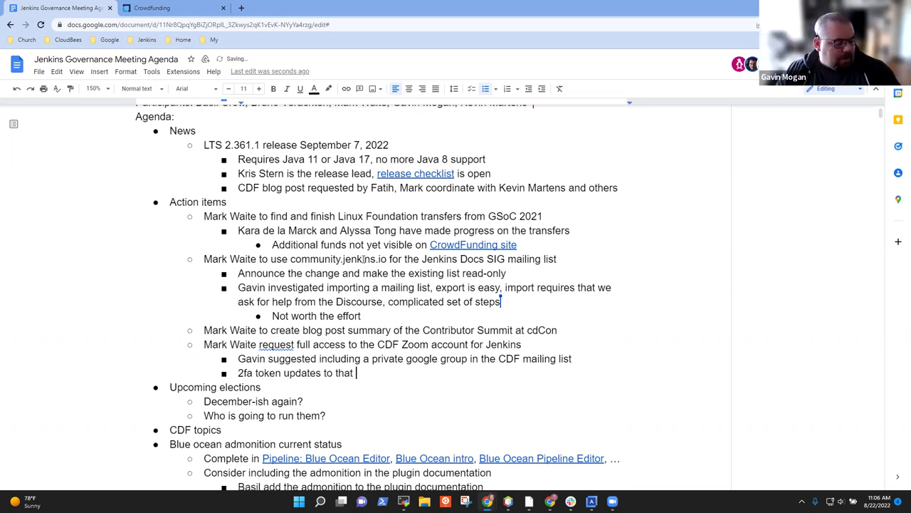
text(list)
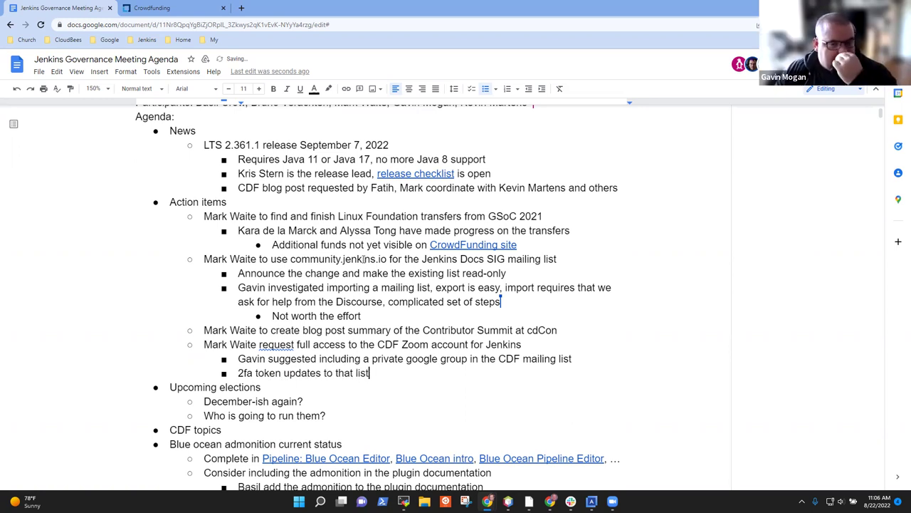
key(Return)
text(Alternately add each pes)
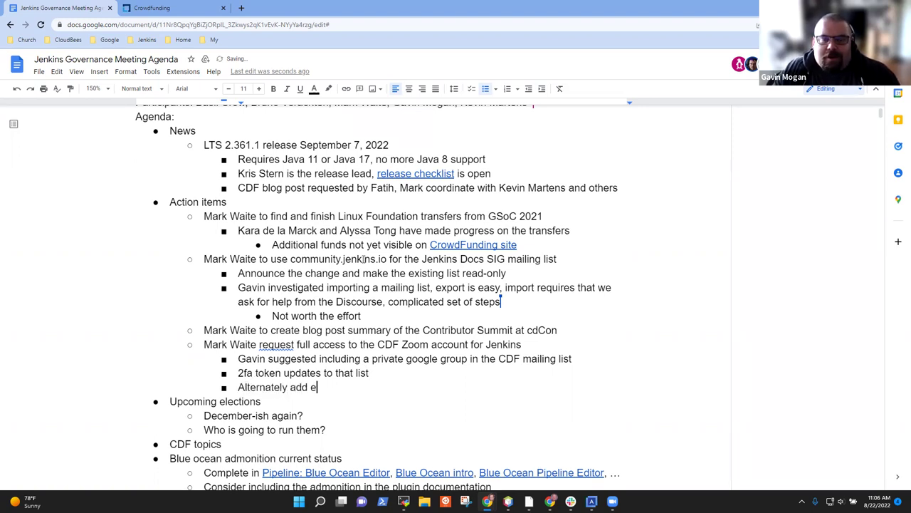
key(BackSpace)
text(rson to teh)
key(BackSpace)
key(BackSpace)
key(BackSpace)
key(BackSpace)
text(the CDF mailing list)
- Add a deeper bullet naming the CDF contact who is the one to decide
key(Return)
key(Tab)
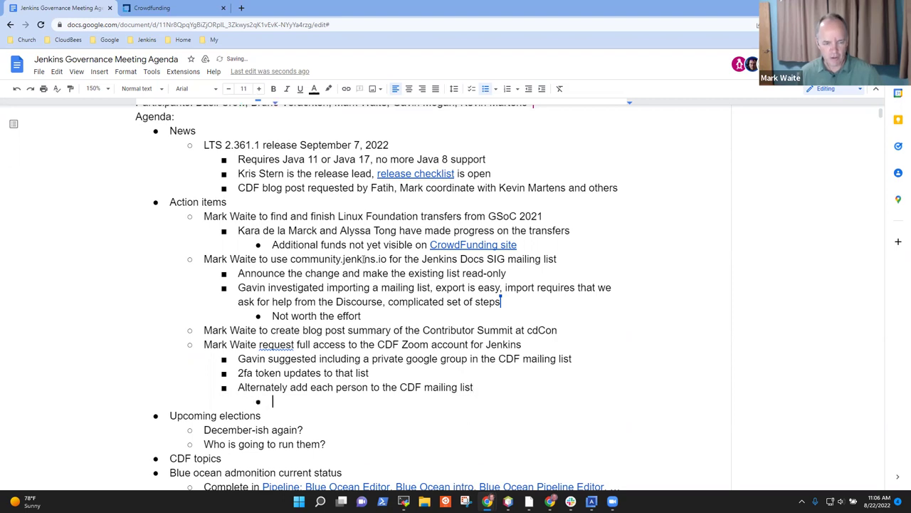
text(Michelle )
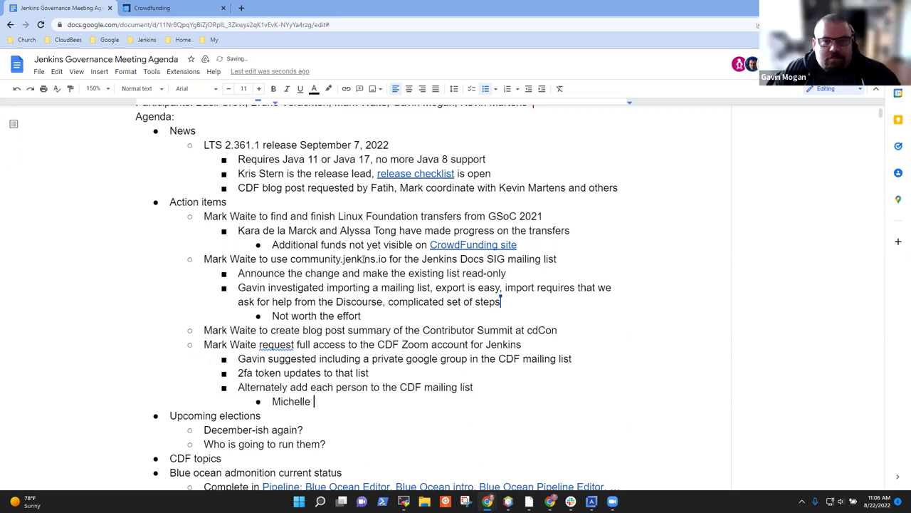
text(Martineau )
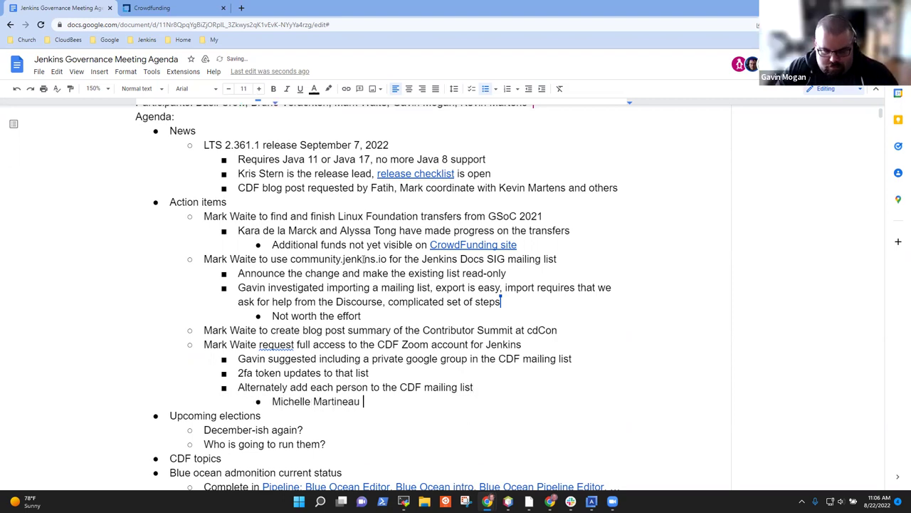
text((CDF) is )
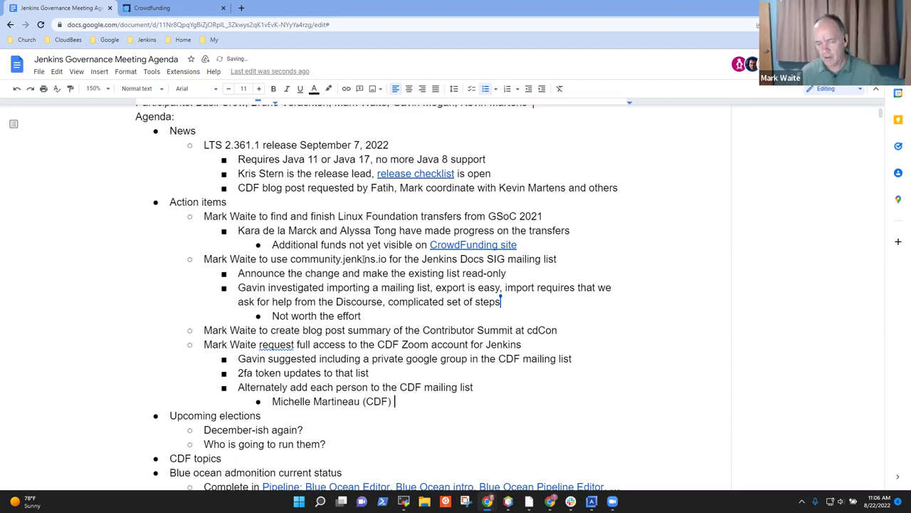
text(the )
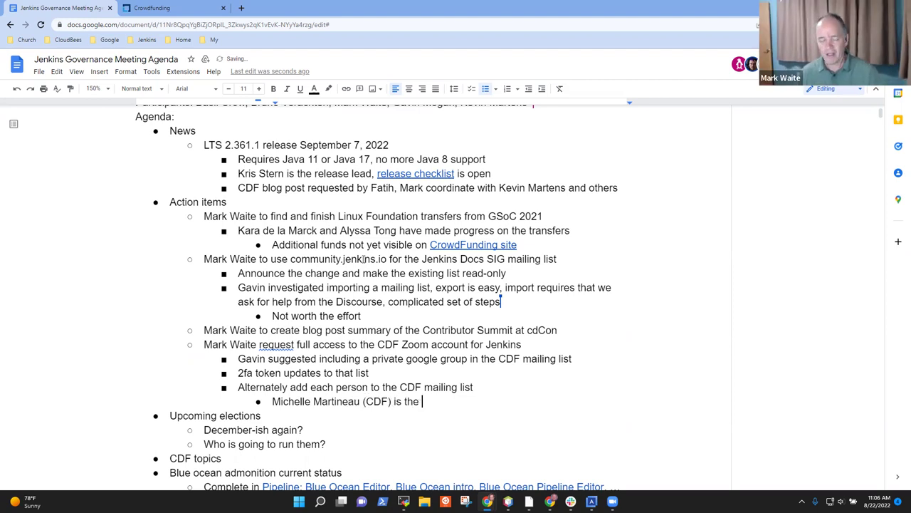
text(one to decide)
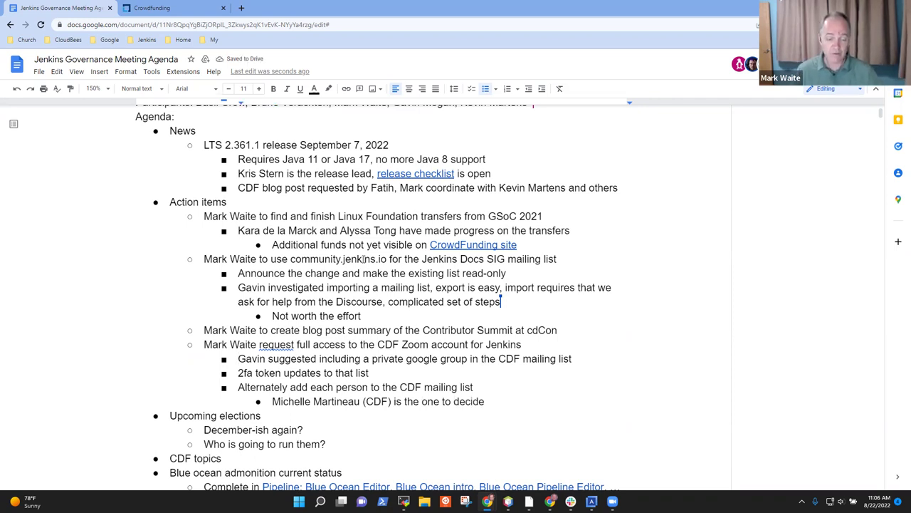
key(Up)
key(Up)
key(Up)
key(Home)
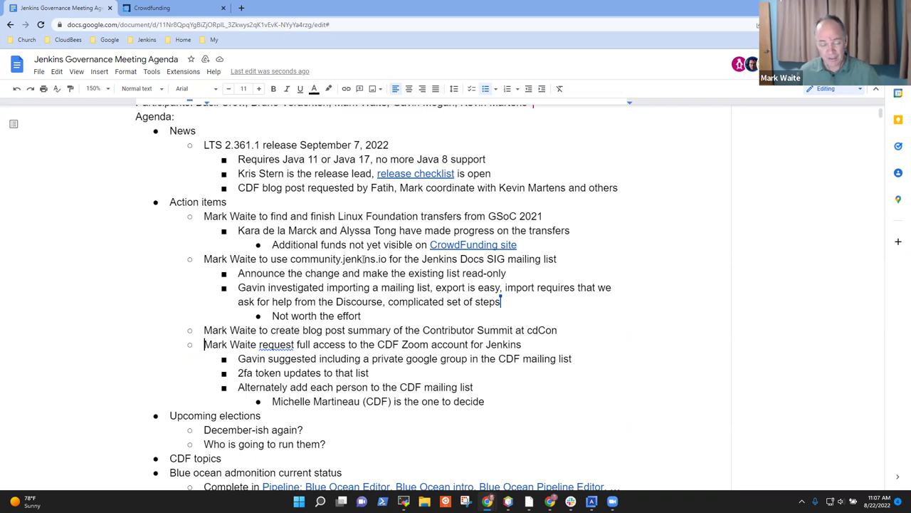
key(shift+End)
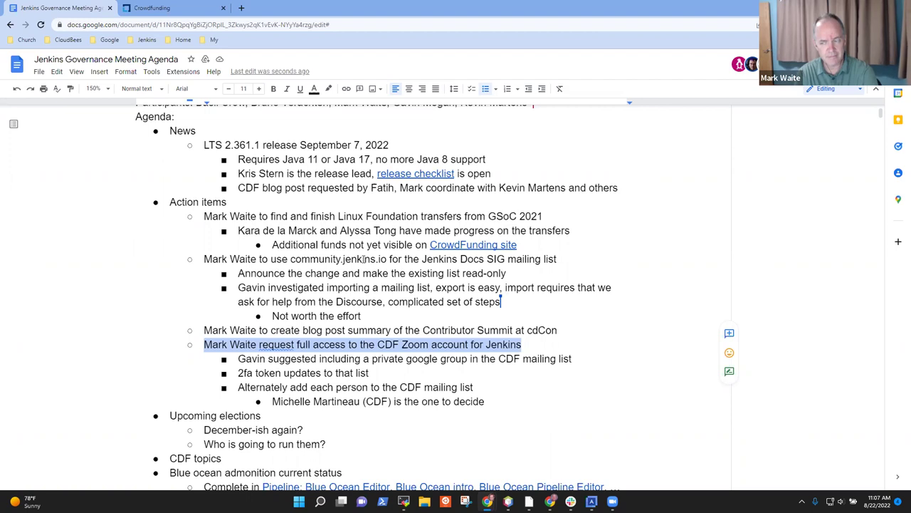
- Add the answer 'Usually rely on the infrastructure officer to run the election' under the question
key(Down)
key(Down)
key(Down)
key(Down)
key(Down)
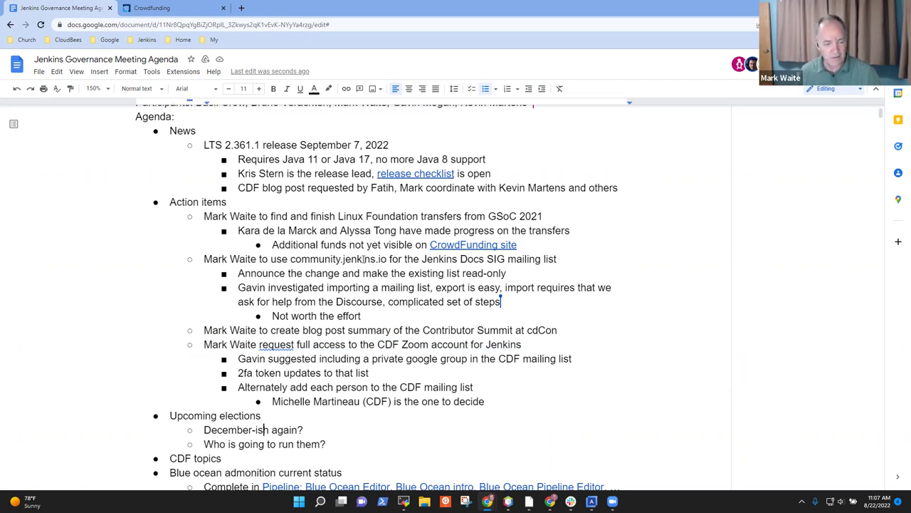
key(Return)
key(Tab)
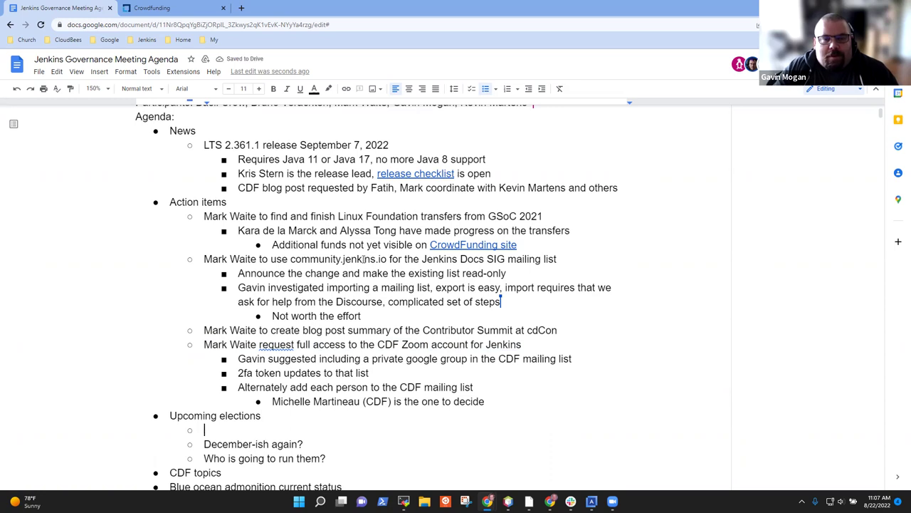
key(Delete)
key(End)
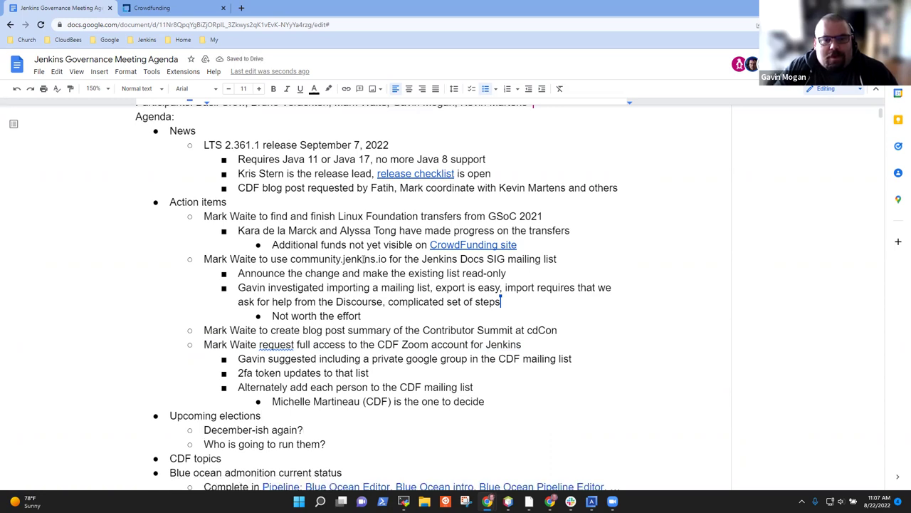
key(Return)
key(Tab)
text(Usuall)
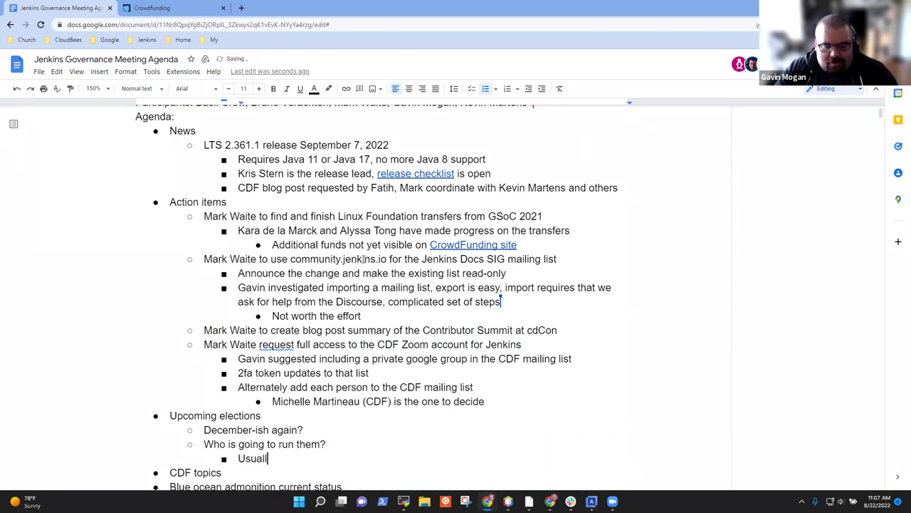
text(y rely on the infr)
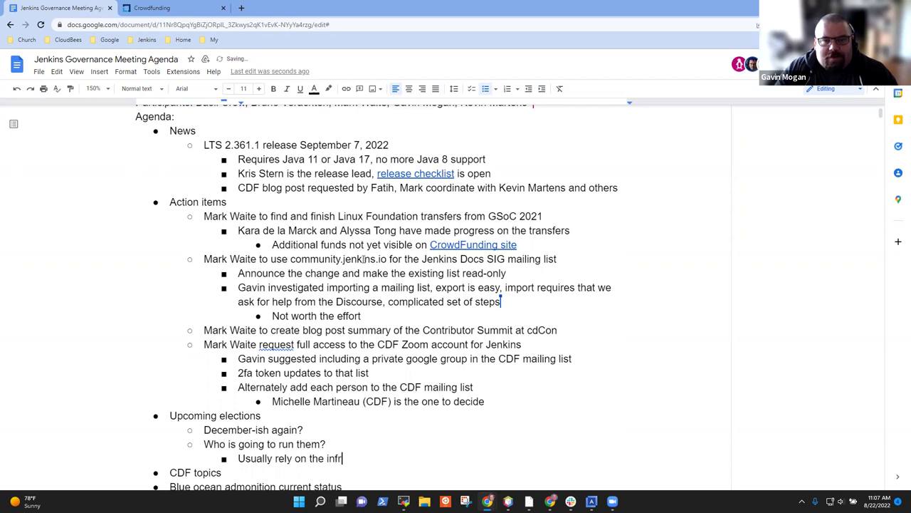
text(astructure office )
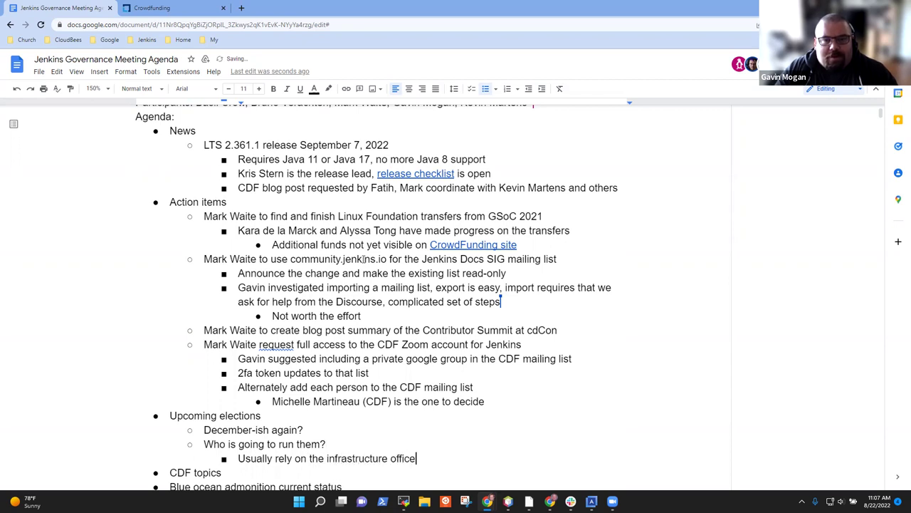
text(r to run the election)
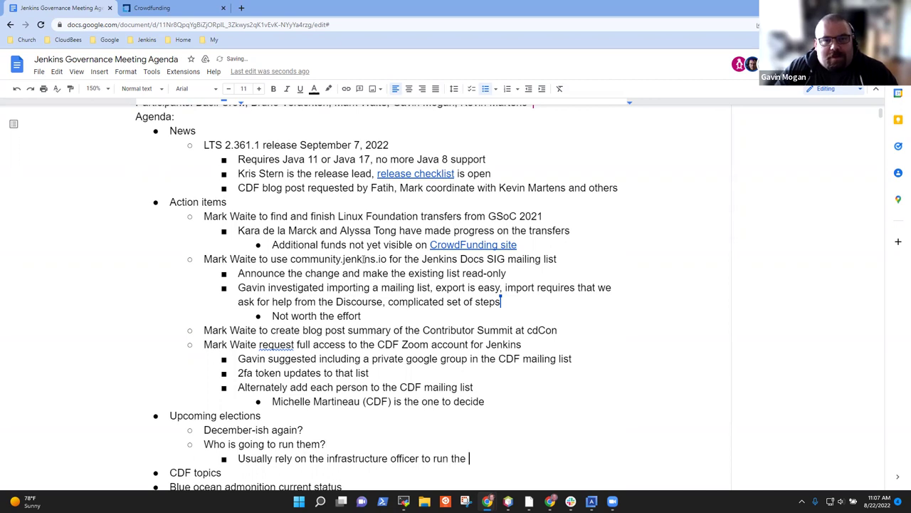
- Add a bullet under 'December-ish again?' naming the two members up for re-election
key(Up)
key(Return)
text(Gavin and Ewe.in)
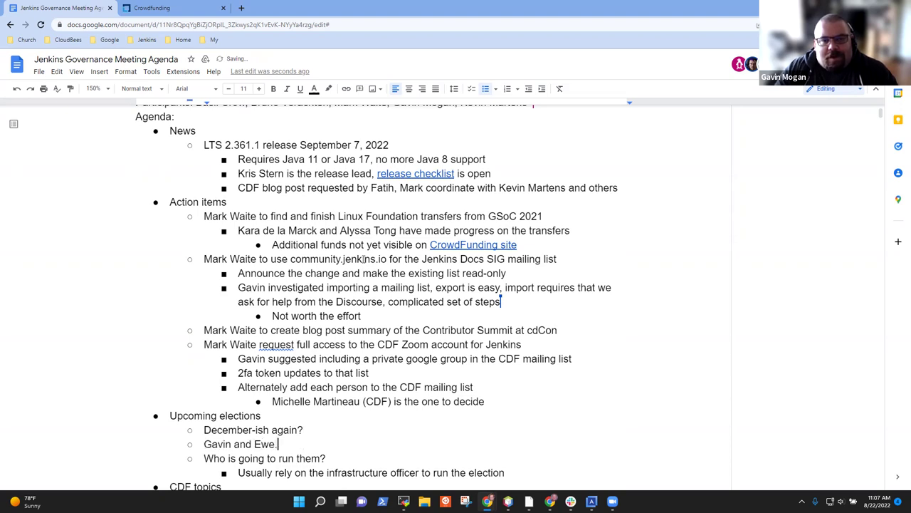
key(BackSpace)
key(BackSpace)
key(BackSpace)
text(lina up for )
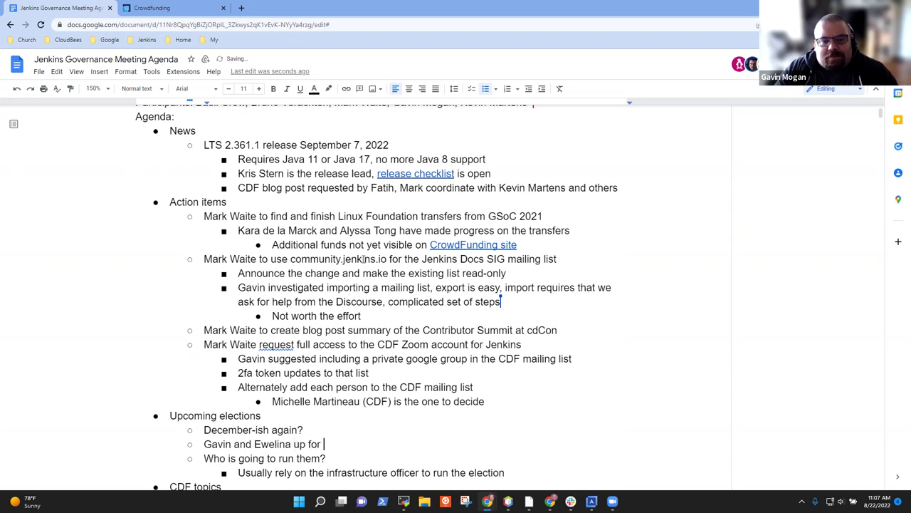
text(re-el;)
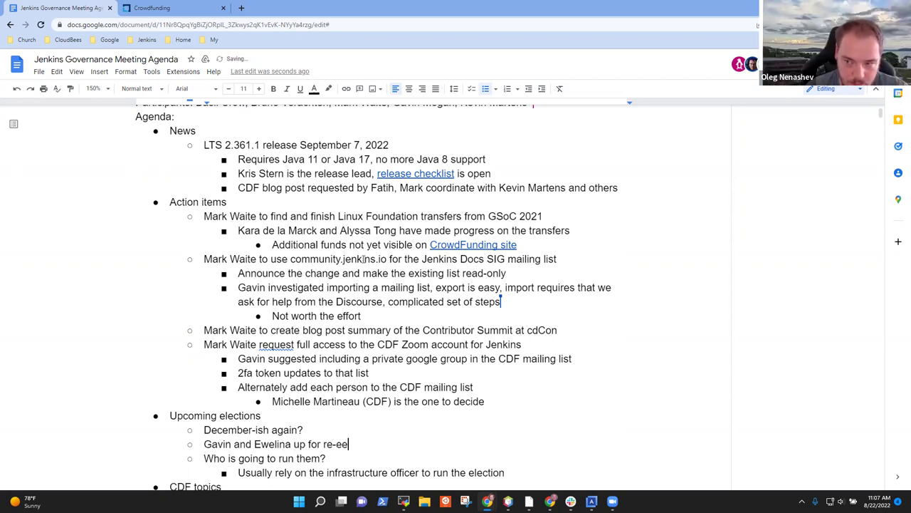
key(BackSpace)
text(ection)
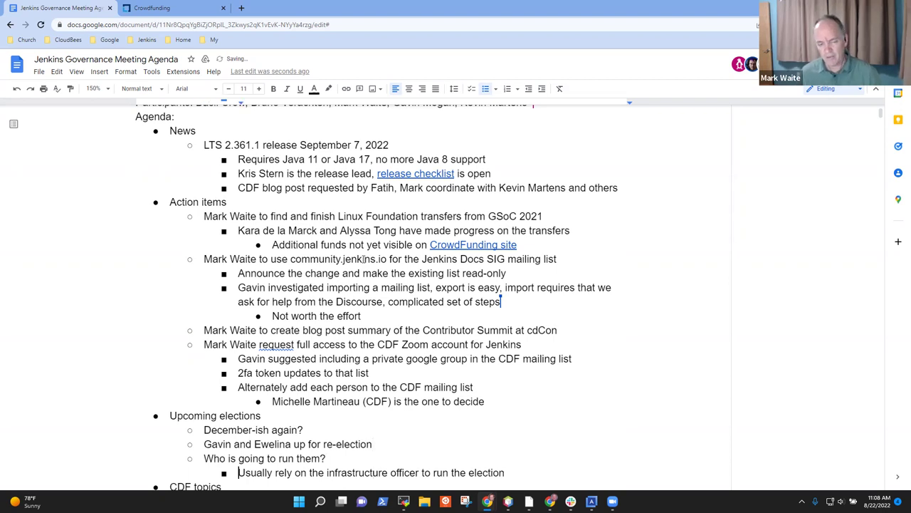
key(End)
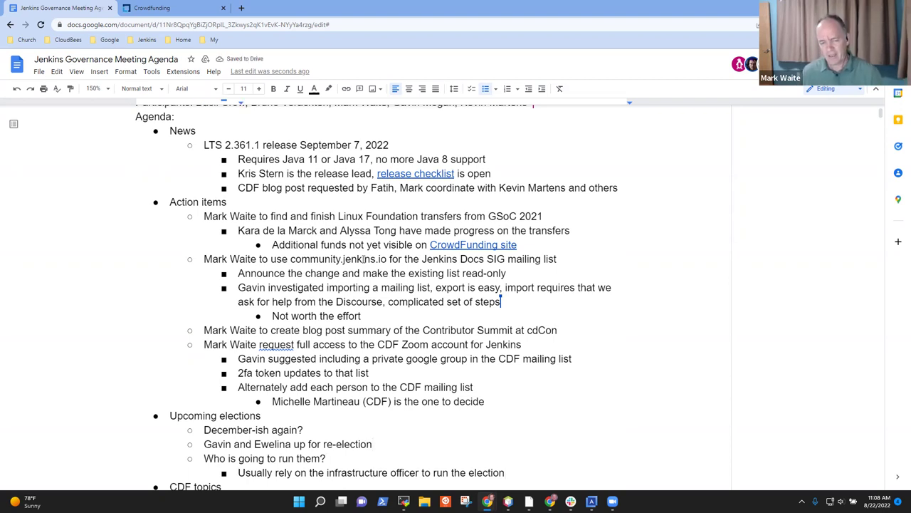
- Nest a sub-bullet with the election runner's name followed by '(voting, etc. from Discourse as before)'
key(Return)
text(Dami)
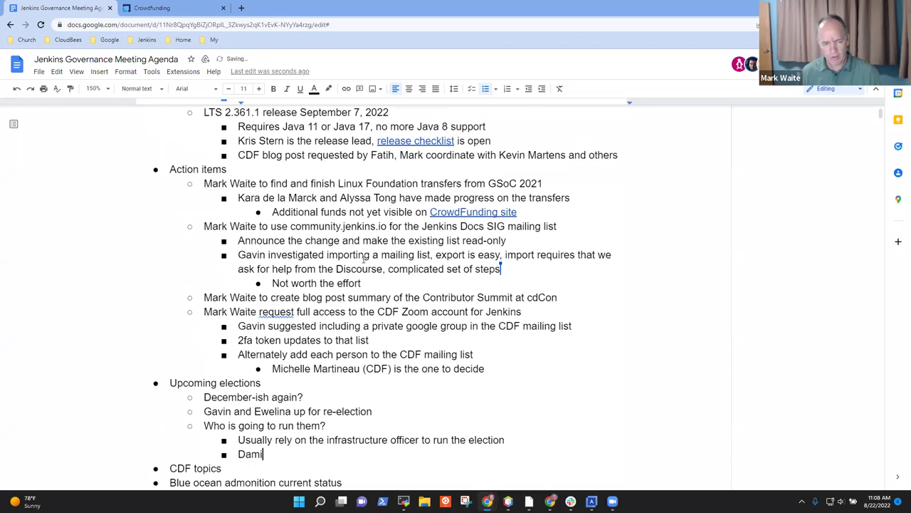
text(en Duportal)
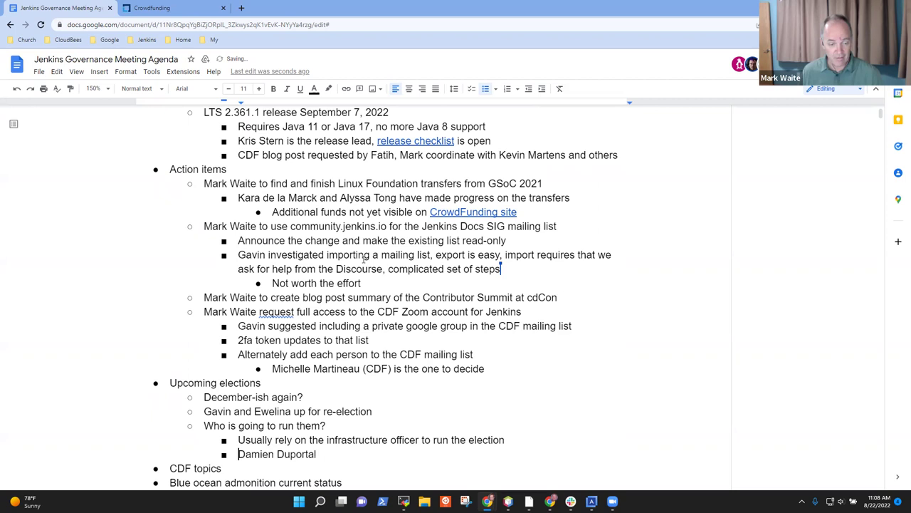
key(Tab)
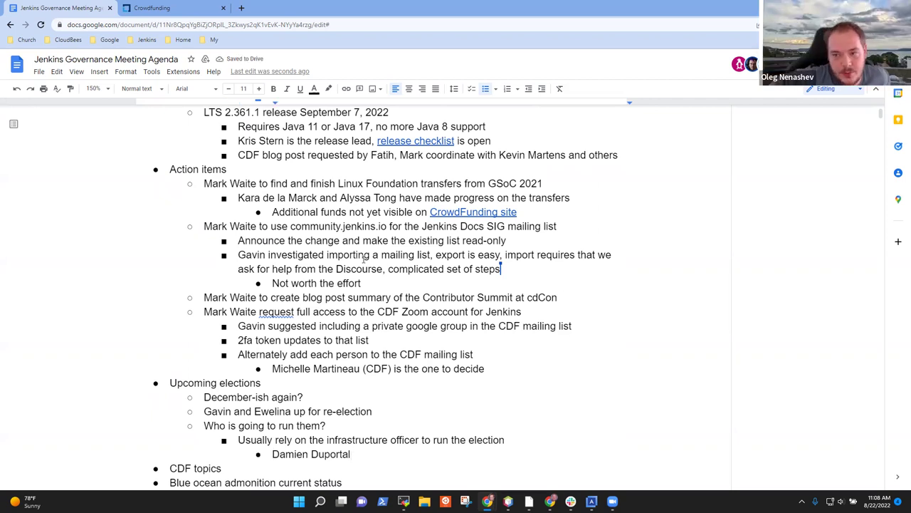
key(Return)
key(shift+Tab)
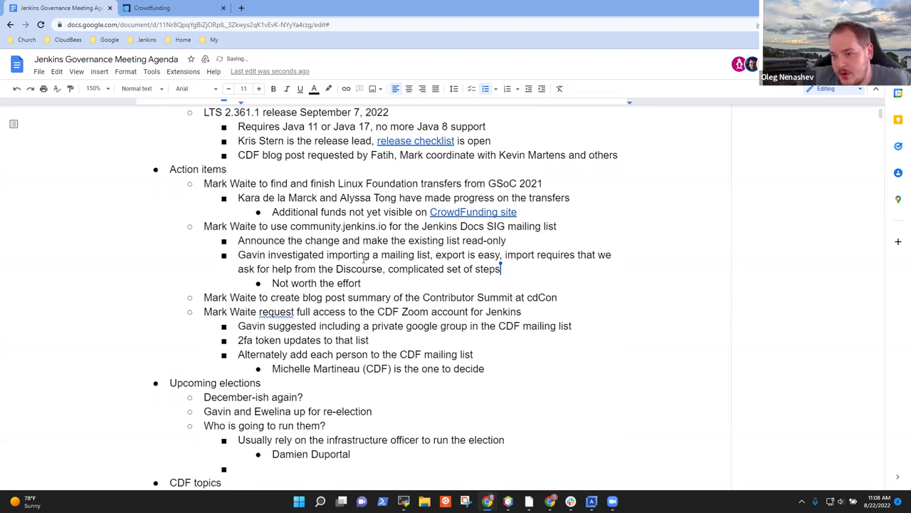
key(Left)
text((v)
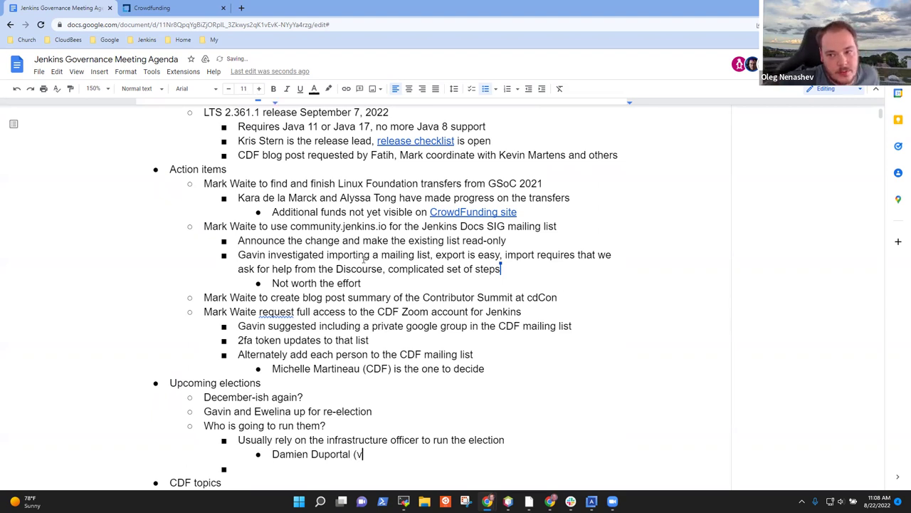
text(oting, )
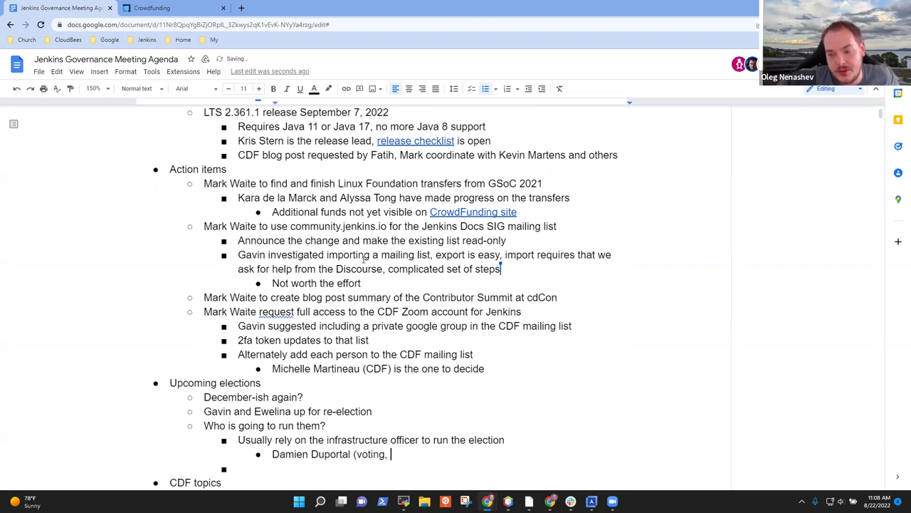
text(etc. from )
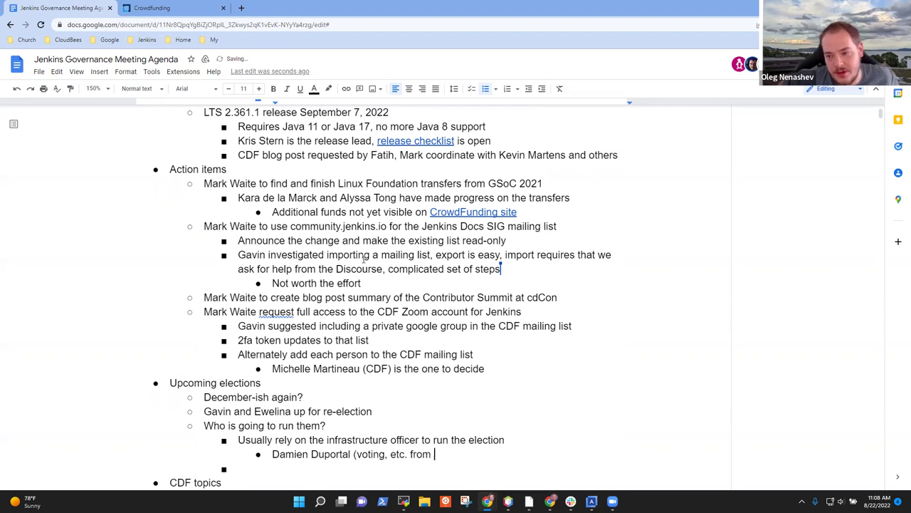
text(Discourse as )
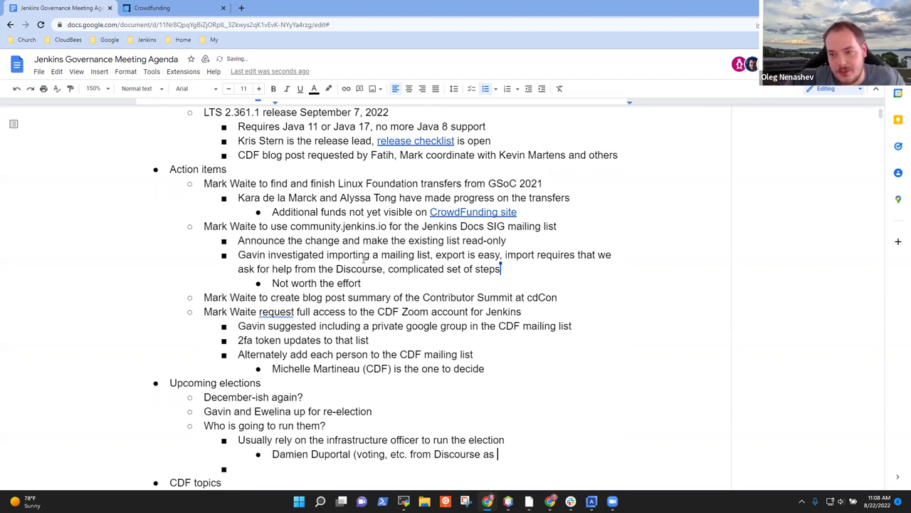
text(before))
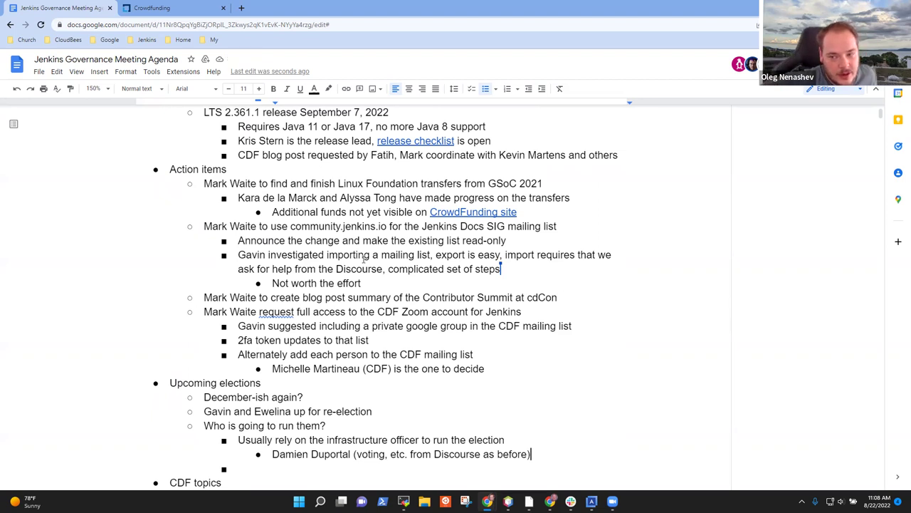
- Add the line 'Announcements, vetting candidates, etc. is a governing board responsibility'
key(Down)
text(Announcements, )
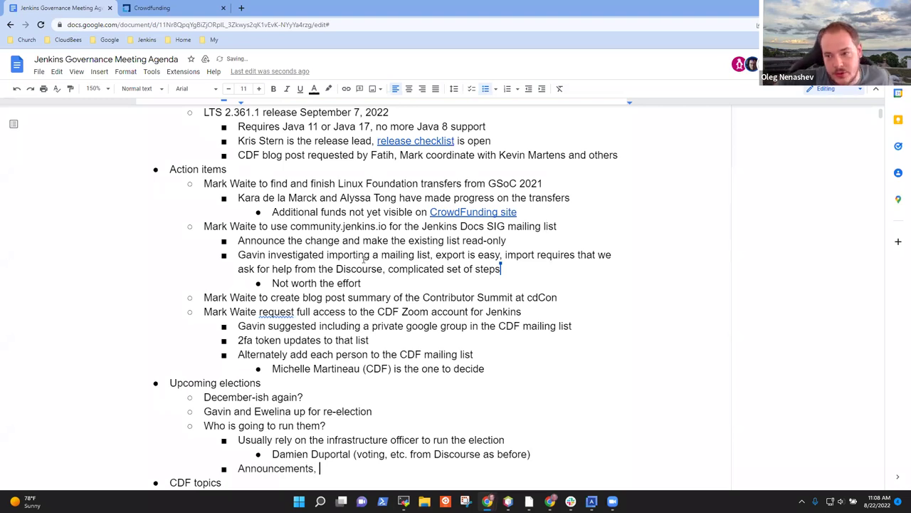
text(vetting candid)
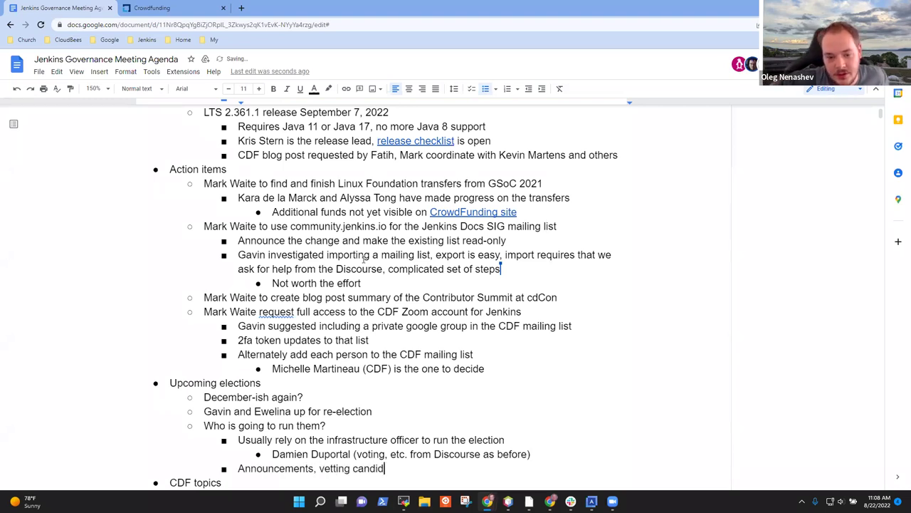
text(ates, etc. i)
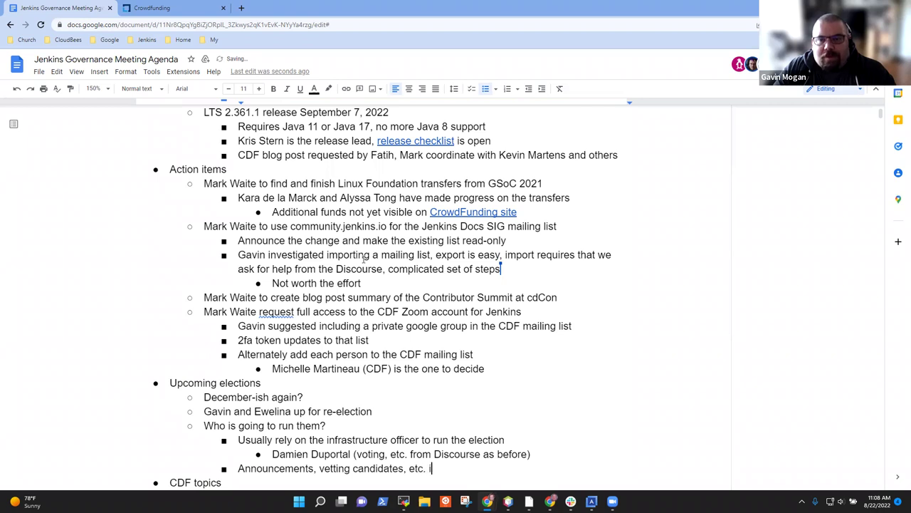
text(s a governing )
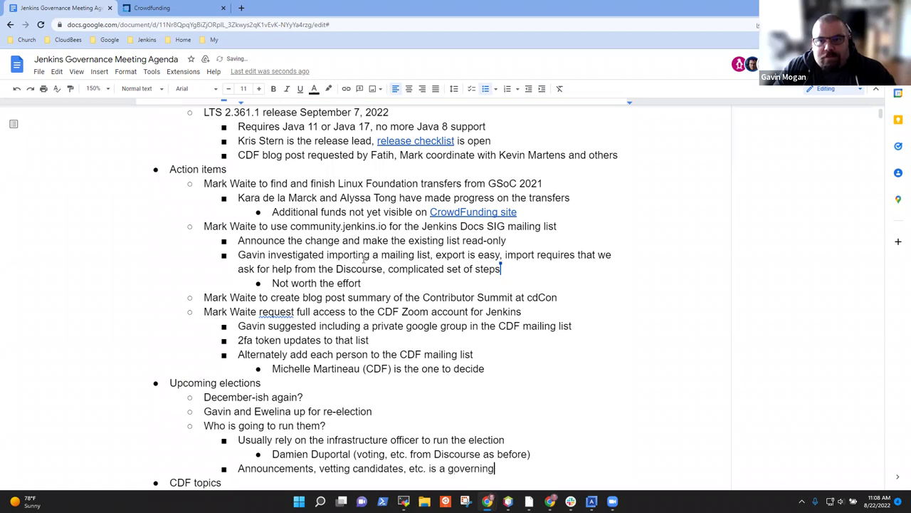
text(board responsibility)
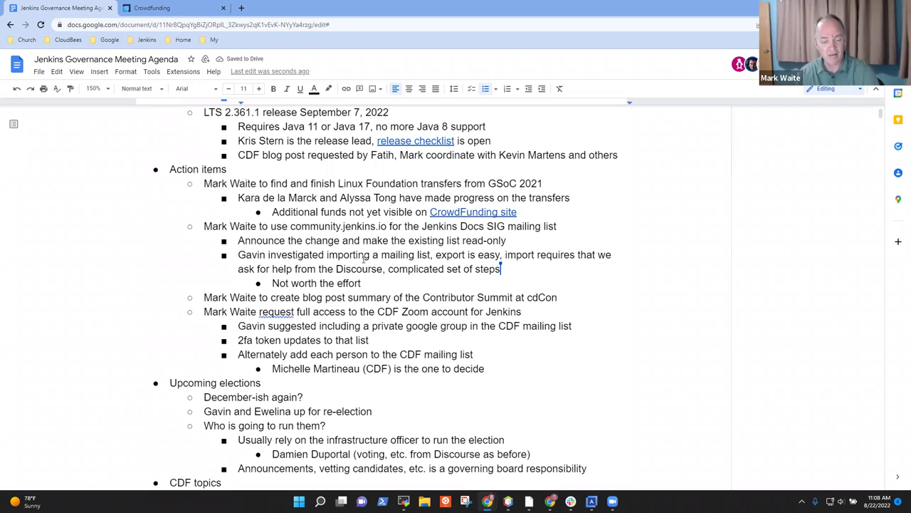
key(shift+End)
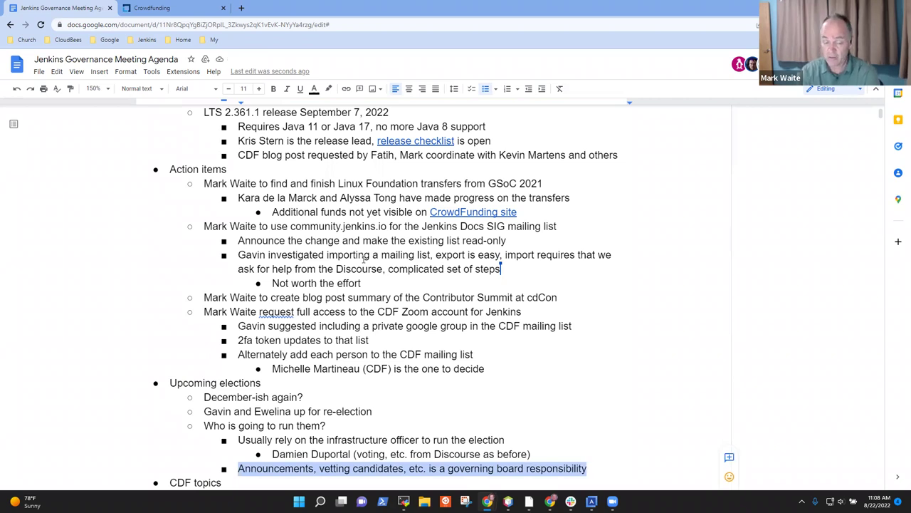
key(Left)
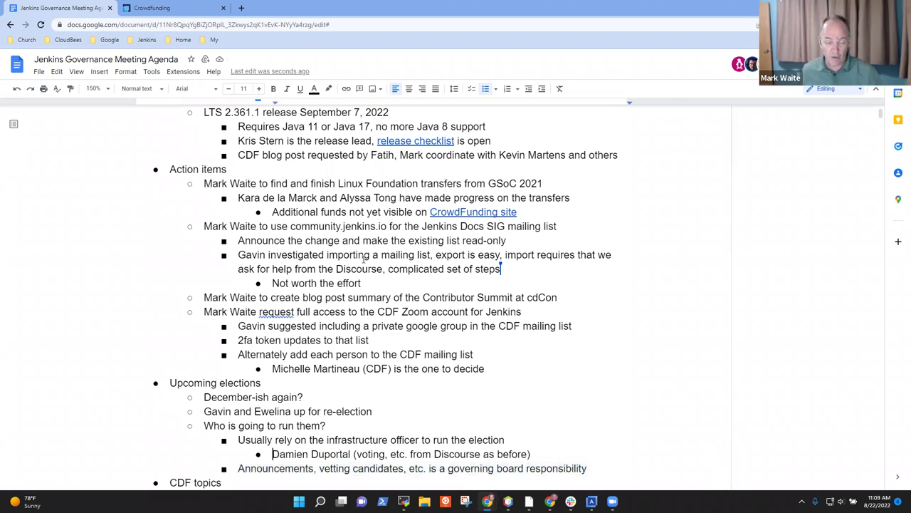
key(End)
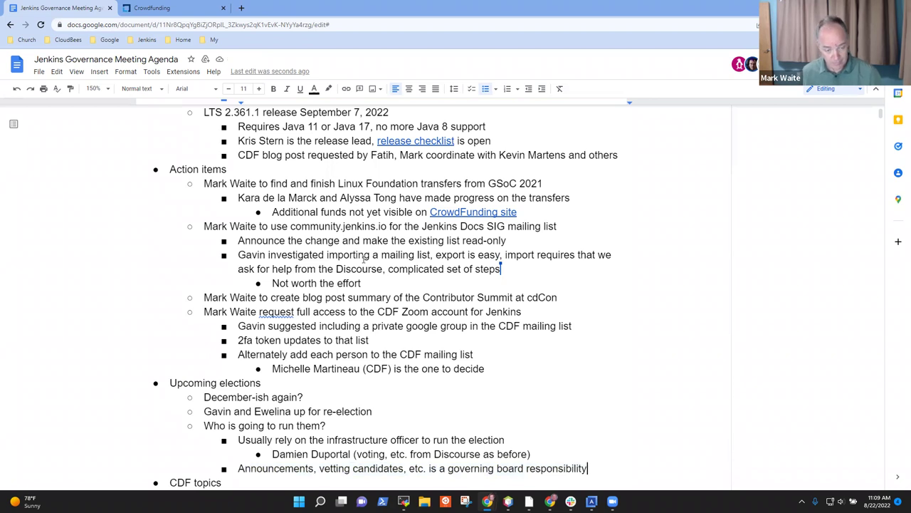
- Add an indented sub-bullet 'Entire board vets candidates'
key(Return)
key(Tab)
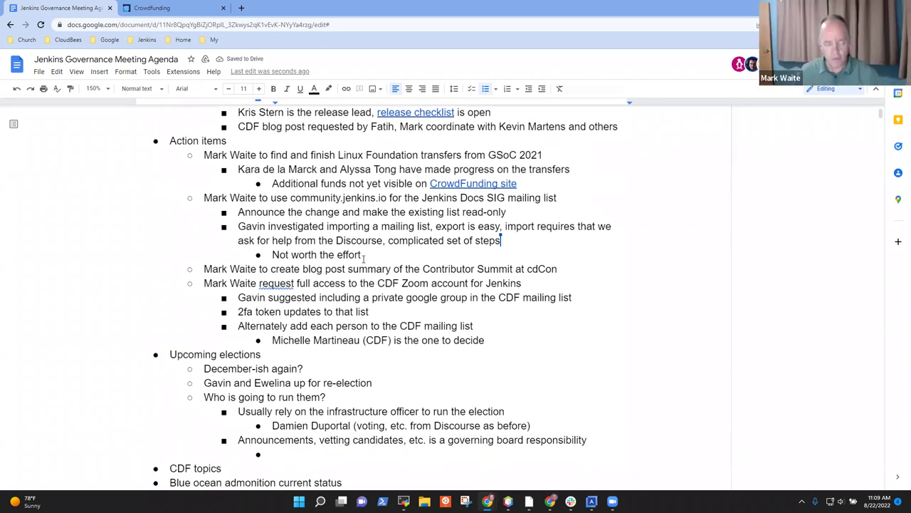
text(Entire board )
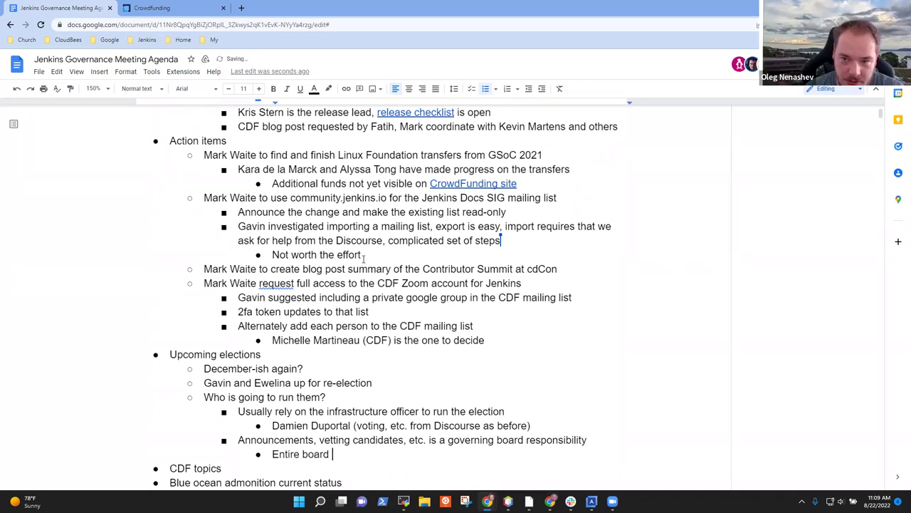
text(vets)
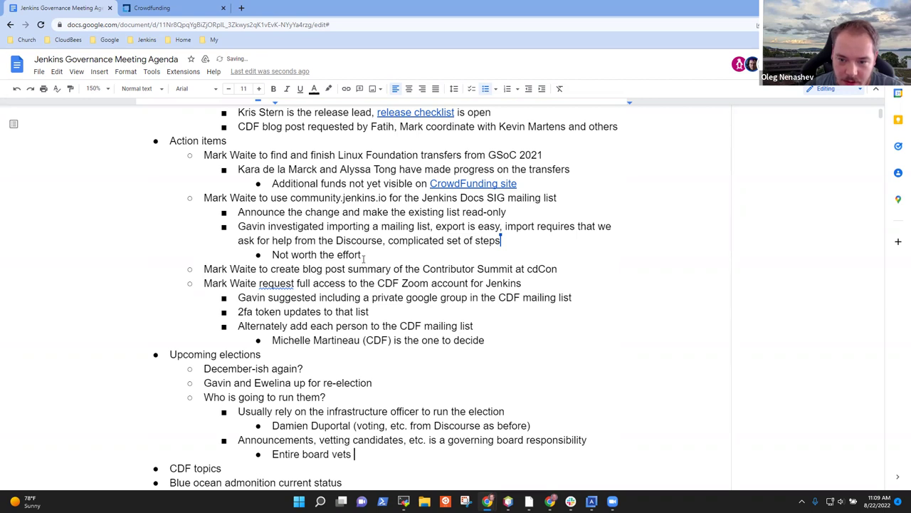
text(candidates)
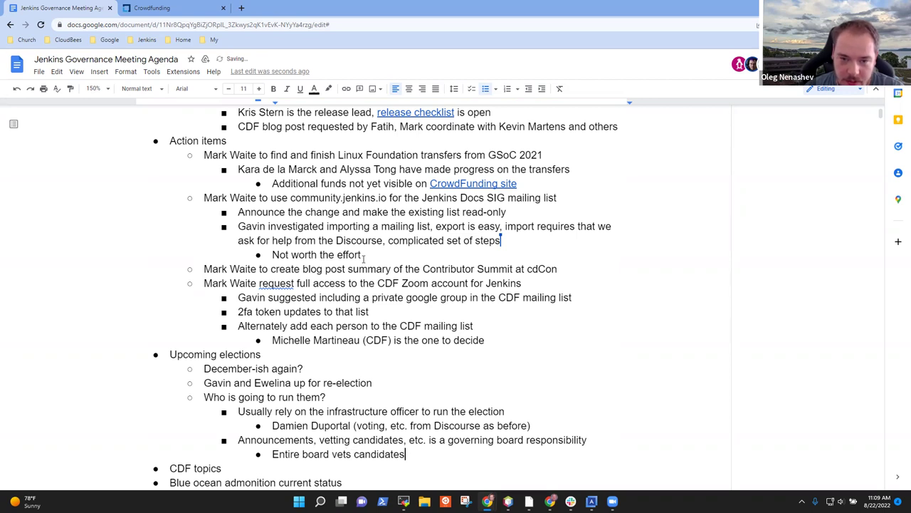
- Add sub-bullets 'Any board member could send the announcements' and 'Can reuse email templates and content from previous years'
key(Return)
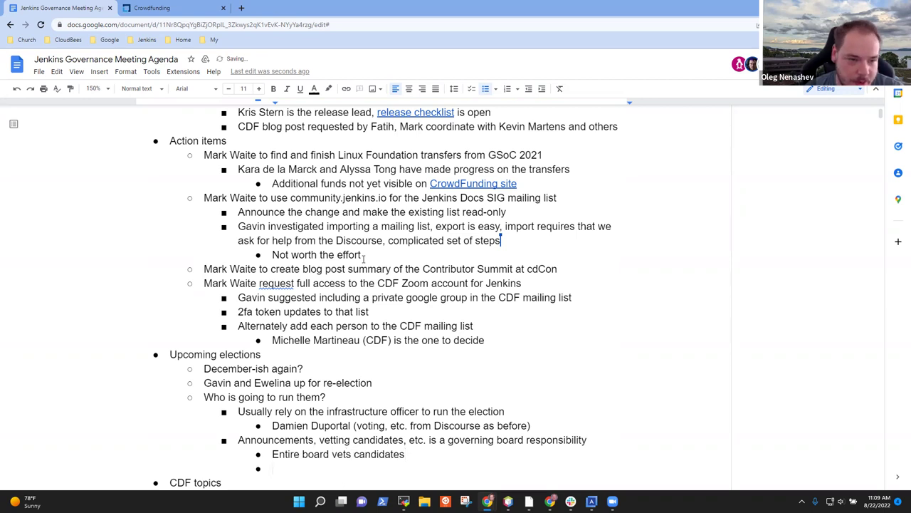
text(Anyone could s)
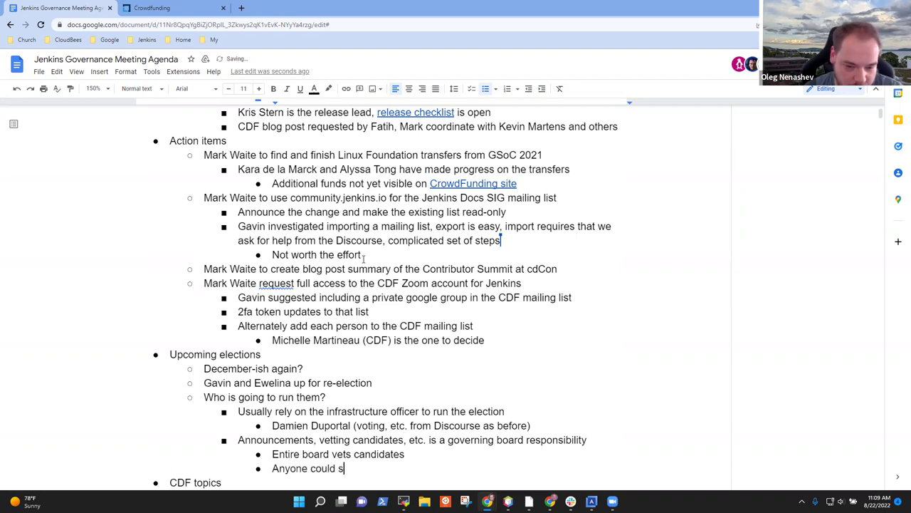
text(end the announcemen)
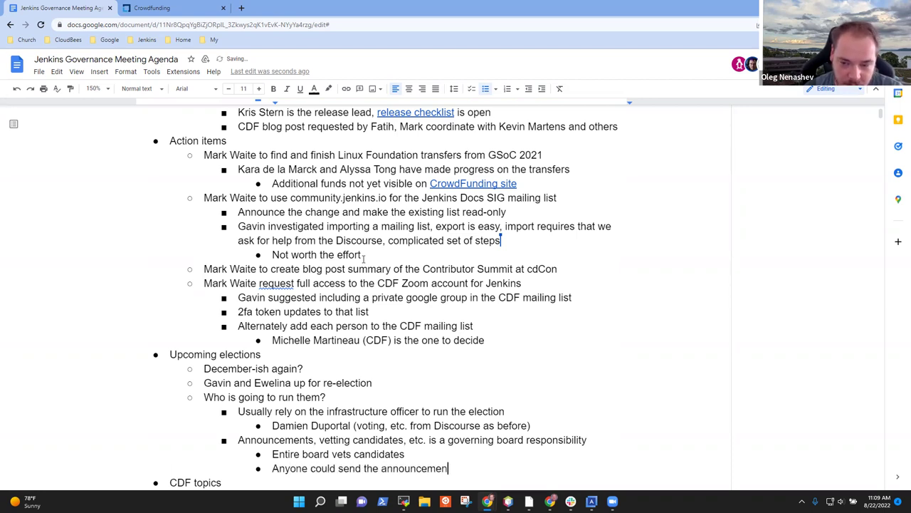
text(ts)
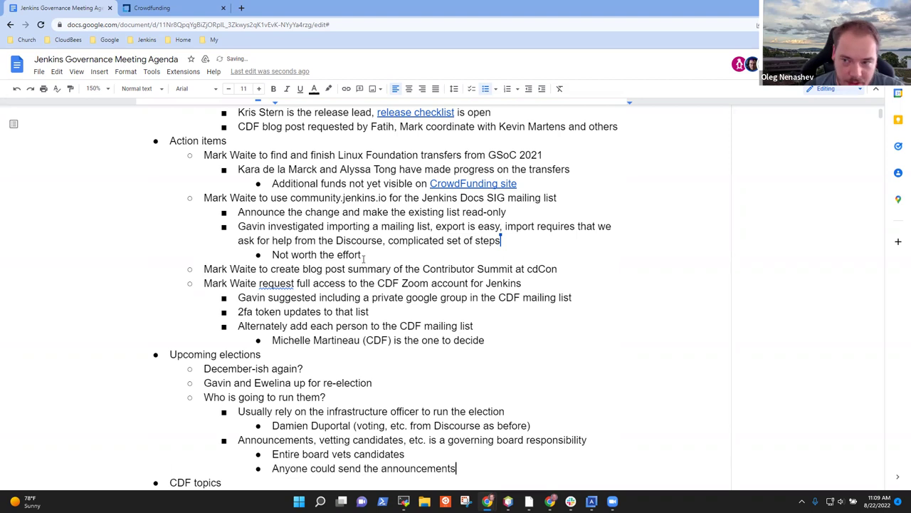
key(ctrl+Left)
key(ctrl+Left)
key(ctrl+Left)
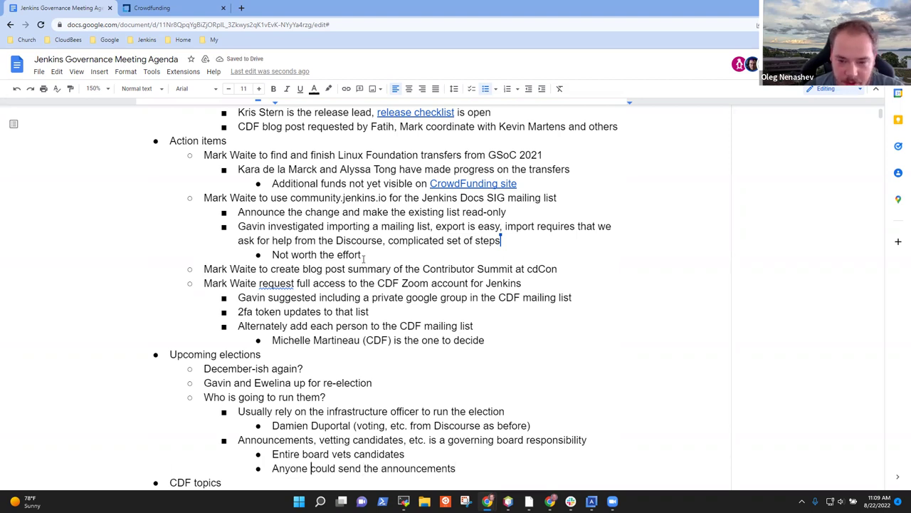
key(BackSpace)
key(BackSpace)
key(BackSpace)
key(BackSpace)
text(board member)
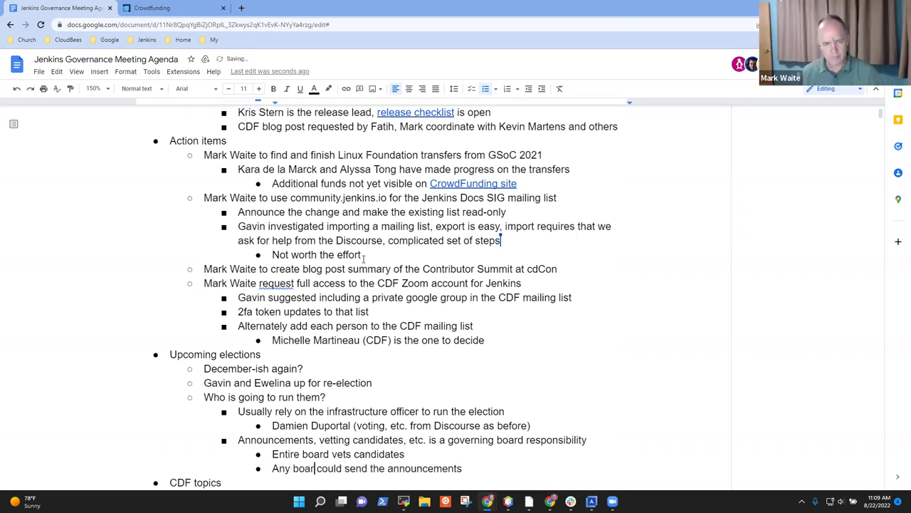
key(End)
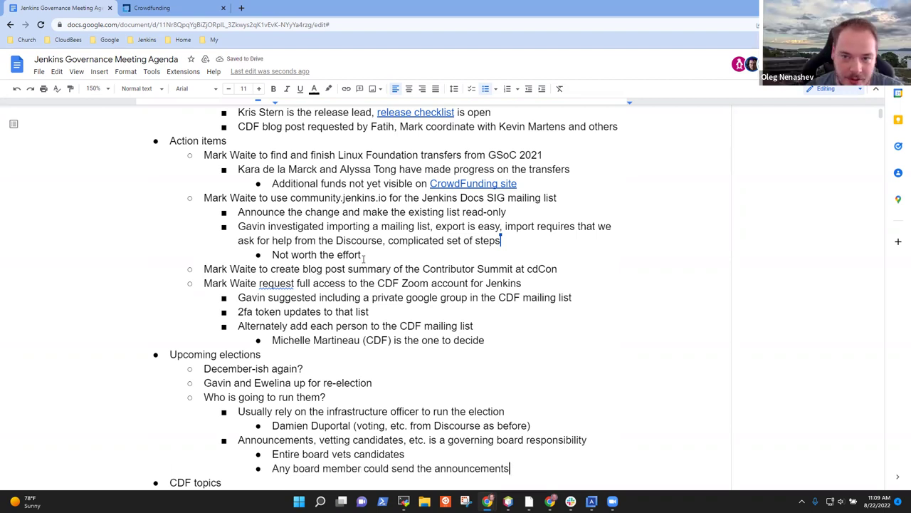
key(Return)
text(Can reus)
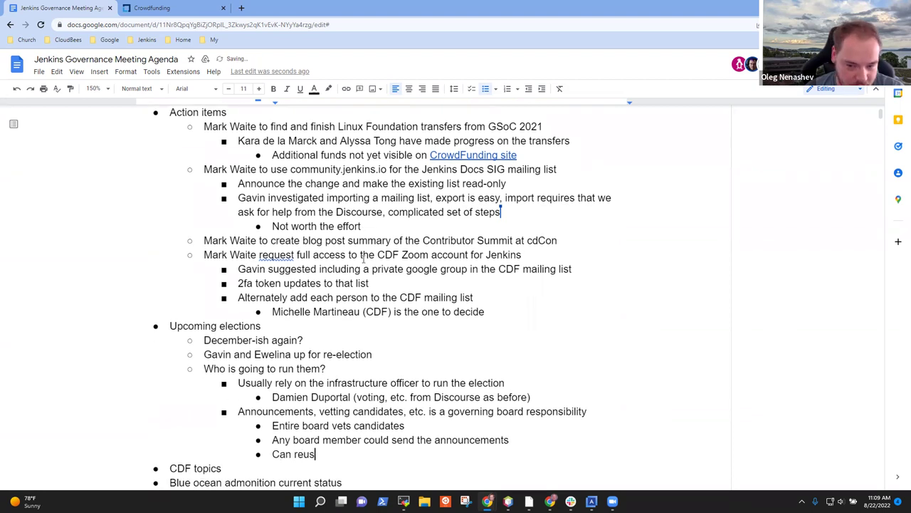
text(e email )
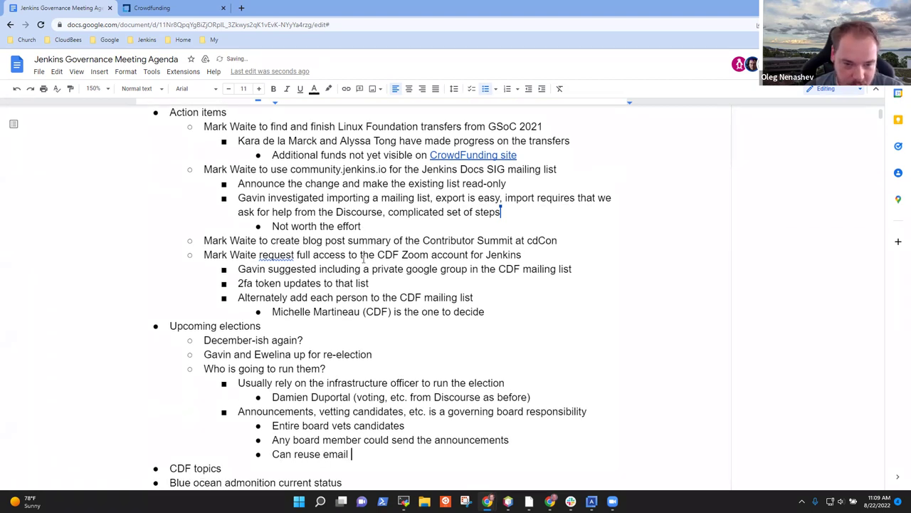
text(templates a)
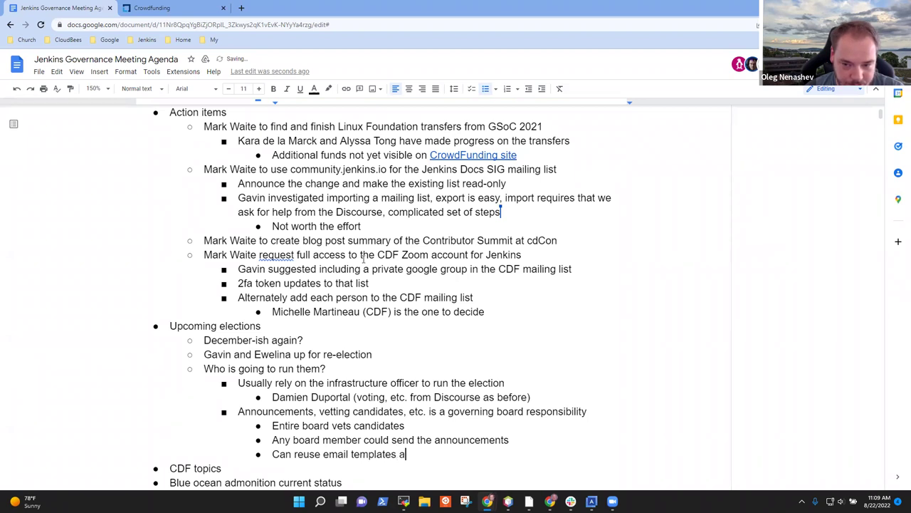
text(nd content from )
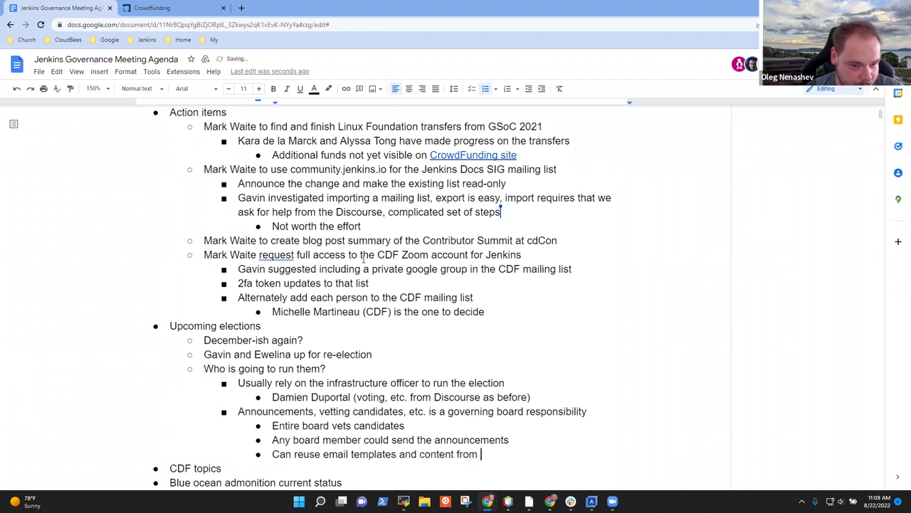
text(previous )
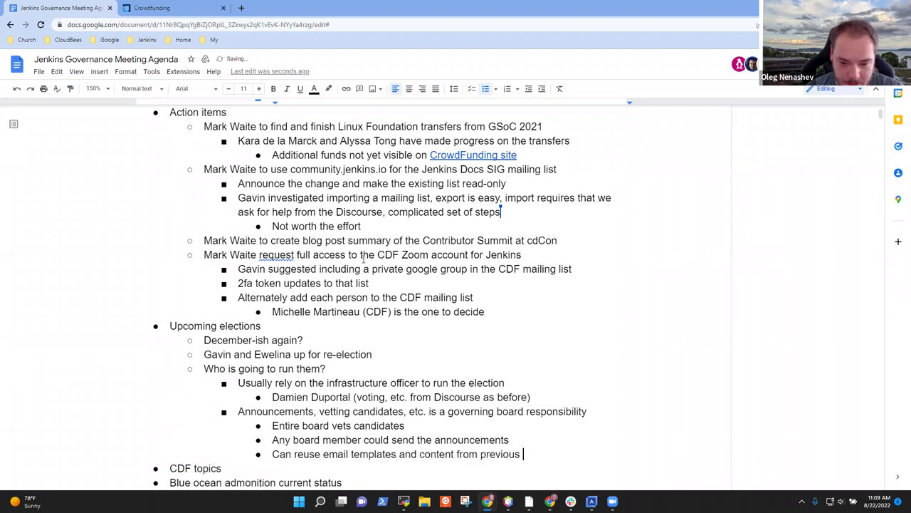
text(years)
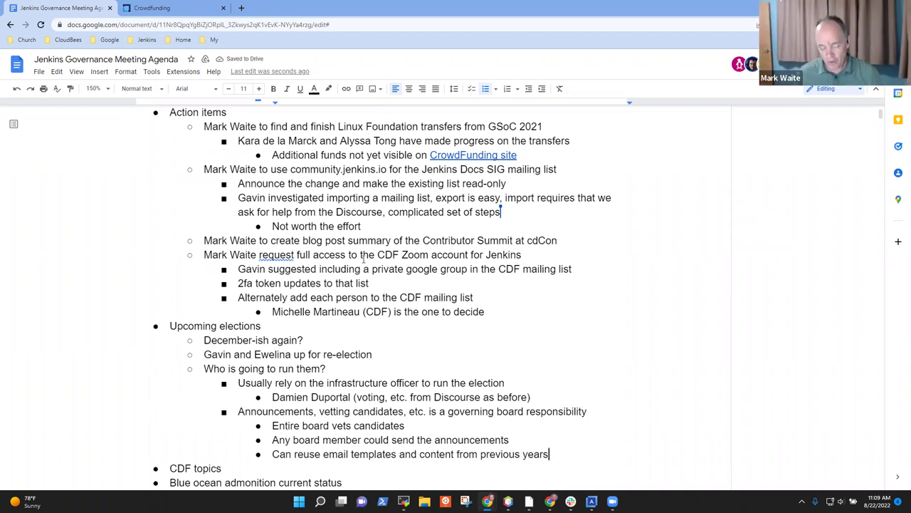
- Add a 'Timeline' sub-topic with the bullet 'September announce and gather candidates'
key(Return)
key(shift+Tab)
key(shift+Tab)
text(Timeline)
key(Return)
key(Tab)
text(September)
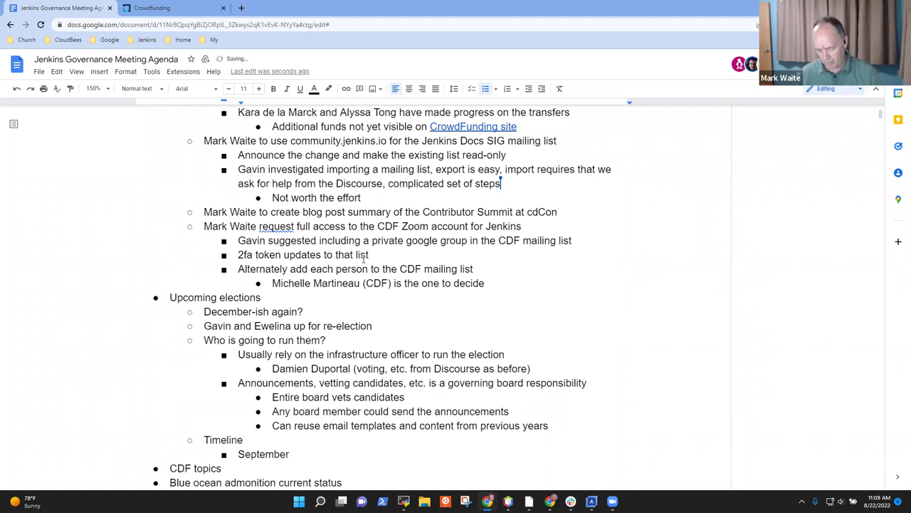
text( begin )
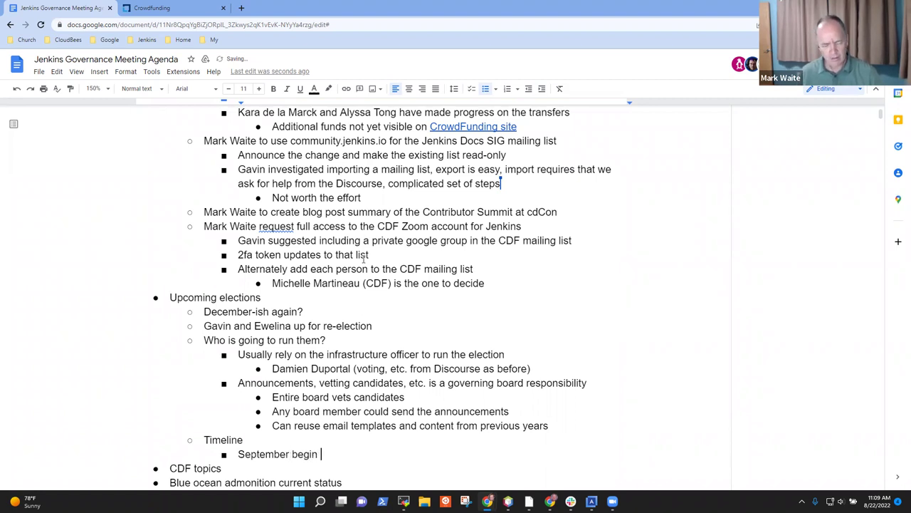
text(gathering c)
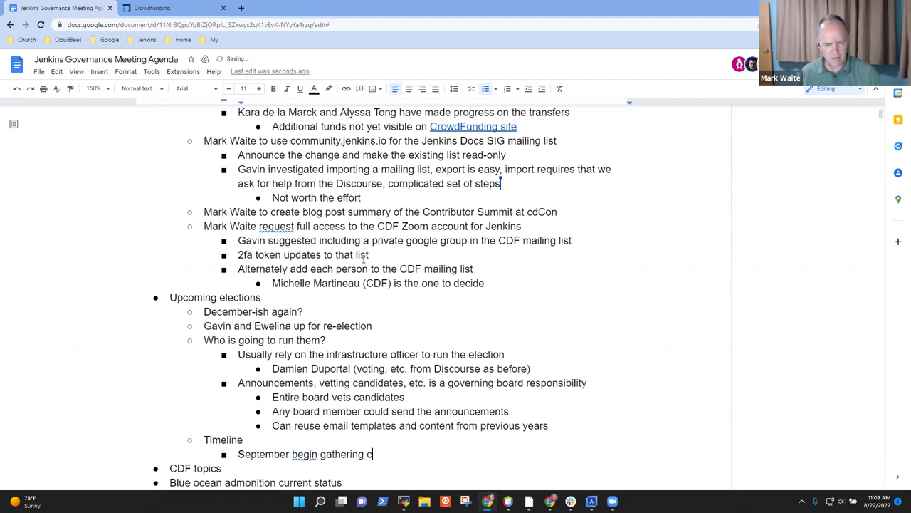
key(BackSpace)
key(BackSpace)
key(ctrl+BackSpace)
key(ctrl+BackSpace)
text(gather )
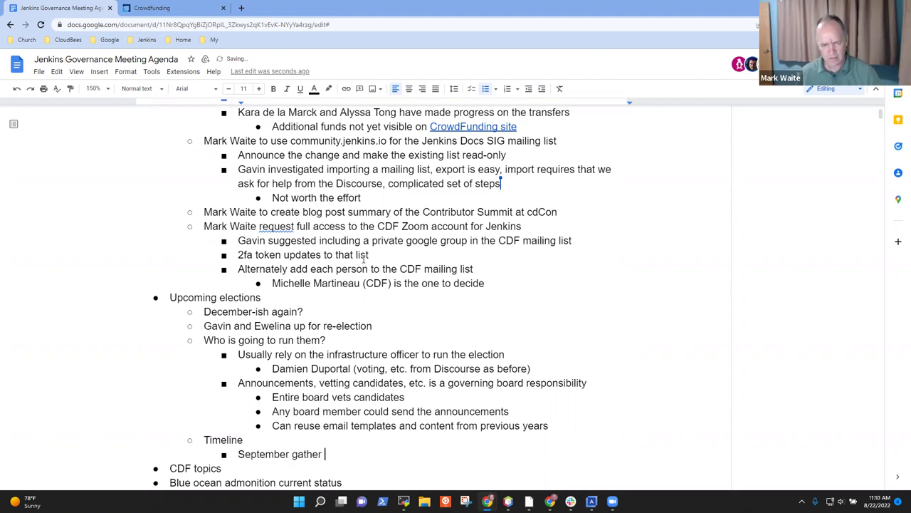
text(candidates)
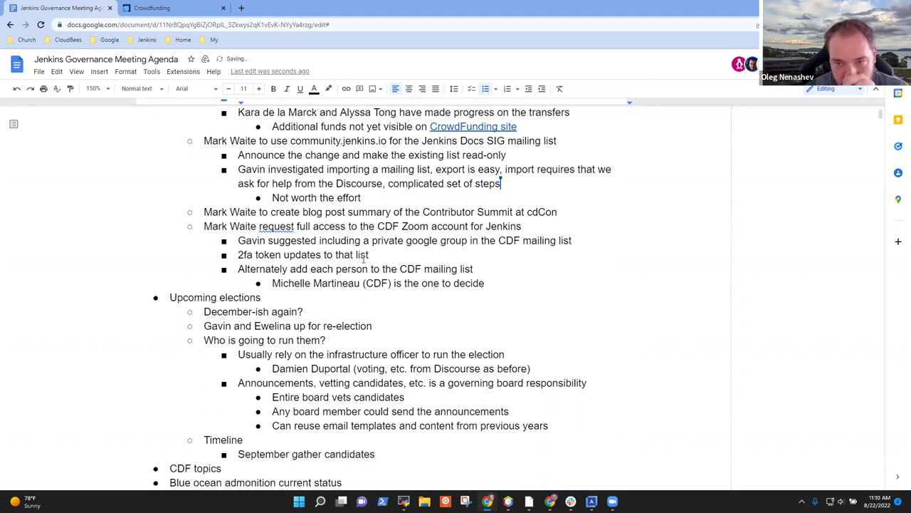
key(Return)
text(October)
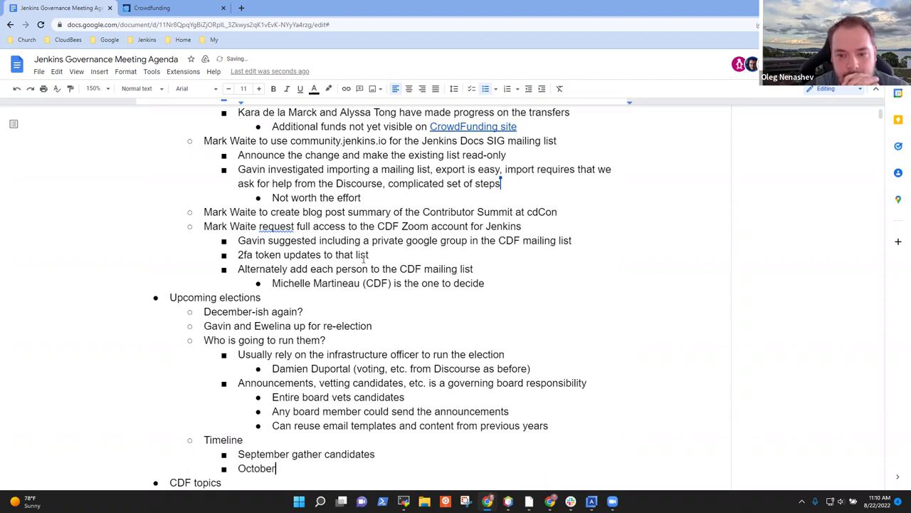
key(ctrl+BackSpace)
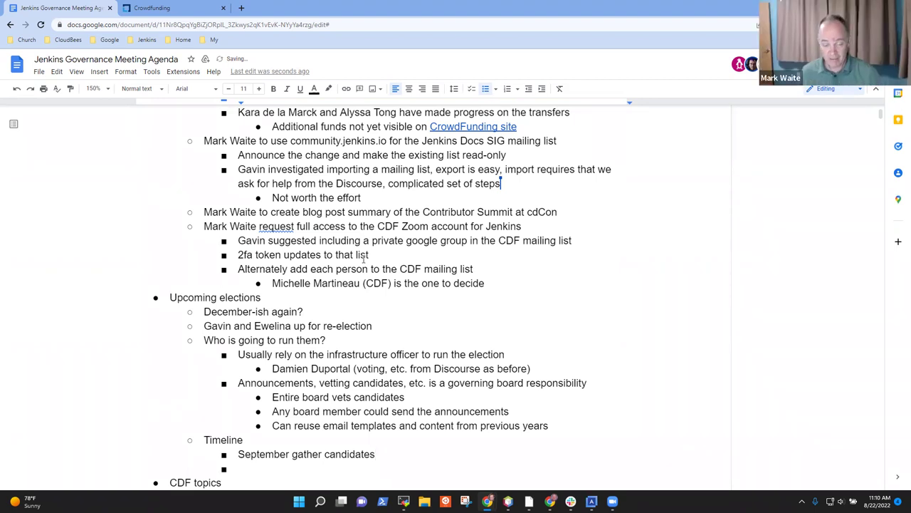
key(ctrl+Left)
key(ctrl+Left)
text(announce a)
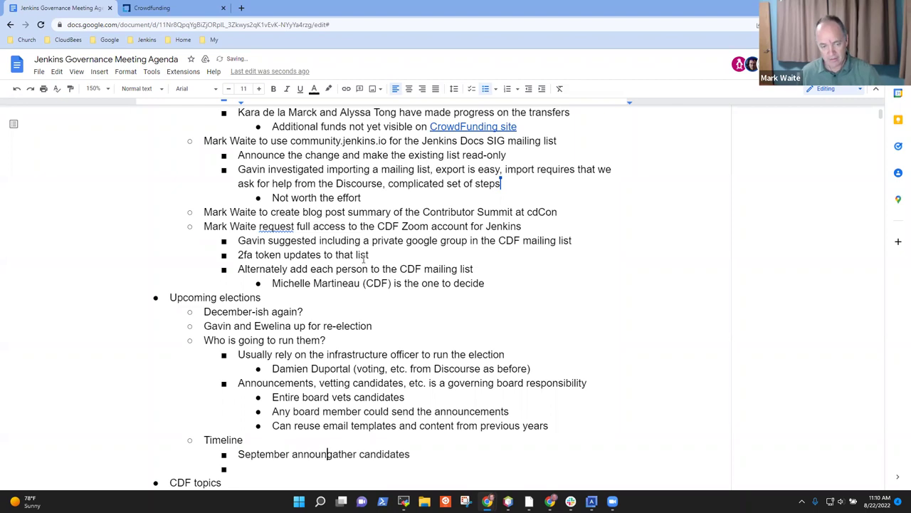
text(nd)
- Add the Timeline bullets 'October finalize candidates' and 'November voting'
key(Down)
text(OPc)
key(BackSpace)
key(BackSpace)
text(ctober )
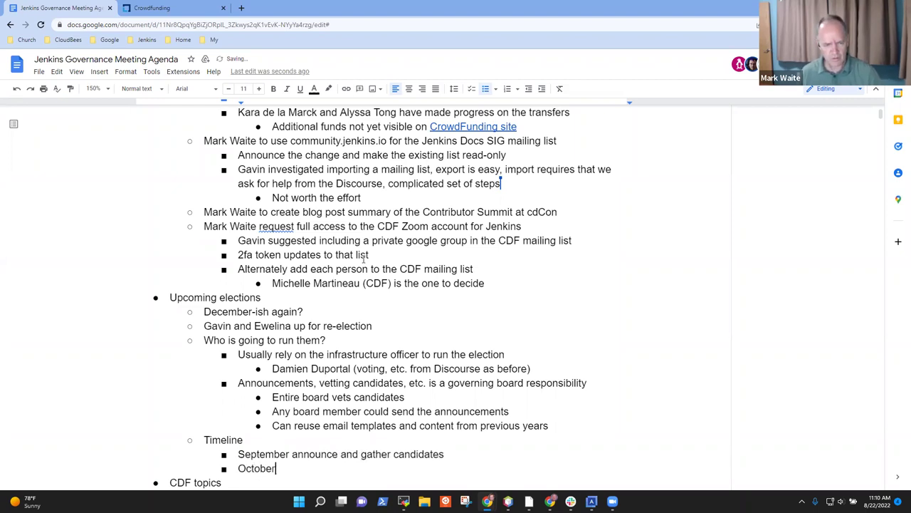
text(final)
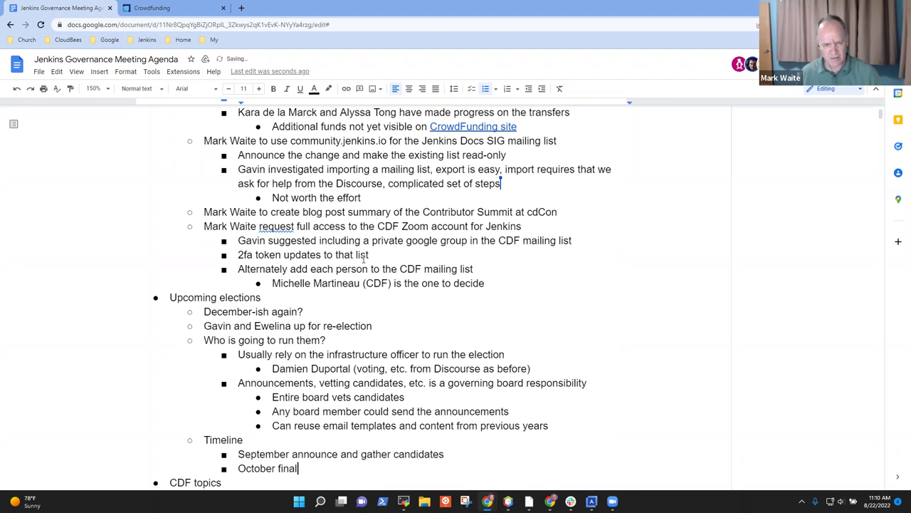
text(ize candidates)
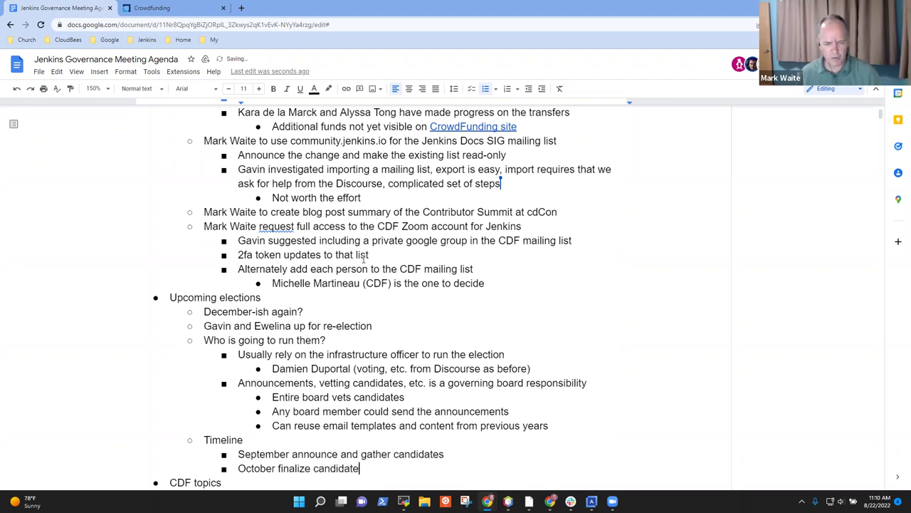
key(Return)
text(Noverm)
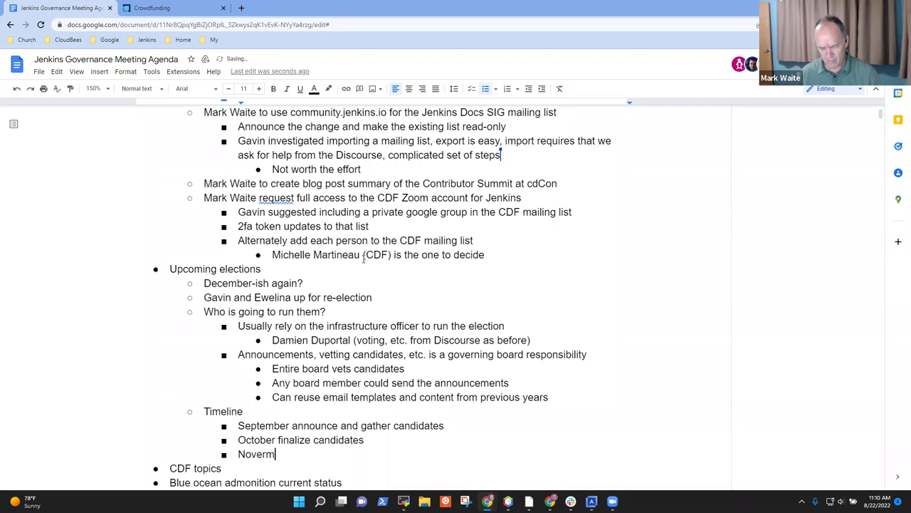
text(ber voting)
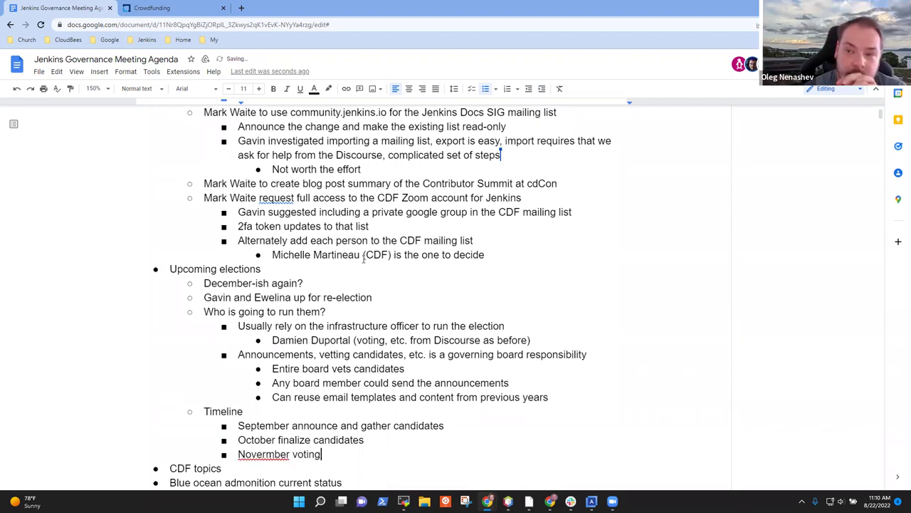
key(ctrl+Left)
key(ctrl+Left)
key(Right)
key(Right)
key(Right)
key(Right)
key(Right)
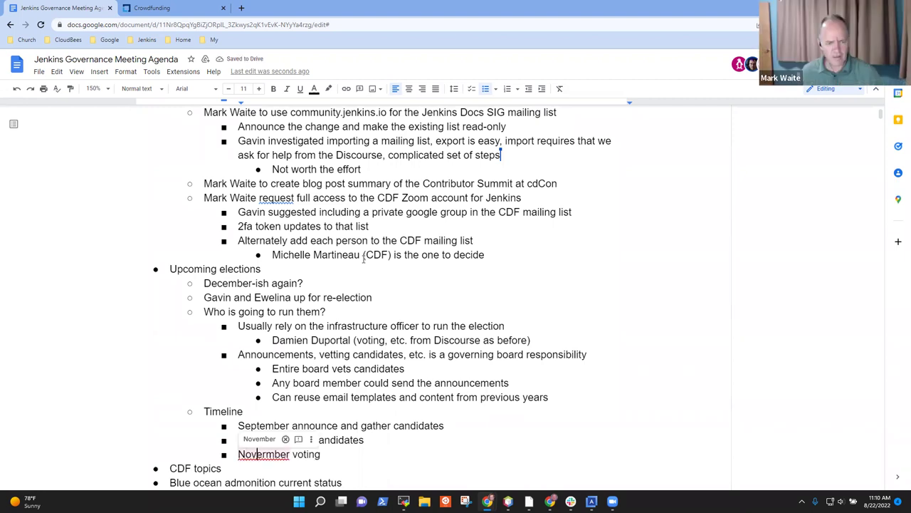
key(BackSpace)
key(End)
- Add the bullet 'New board members and officers effective early December'
key(Return)
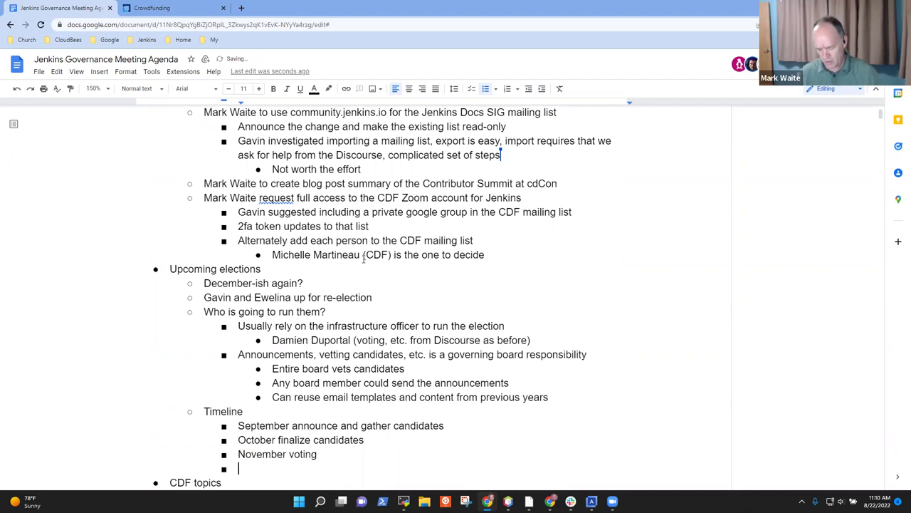
text(BNew)
key(ctrl+BackSpace)
text(New)
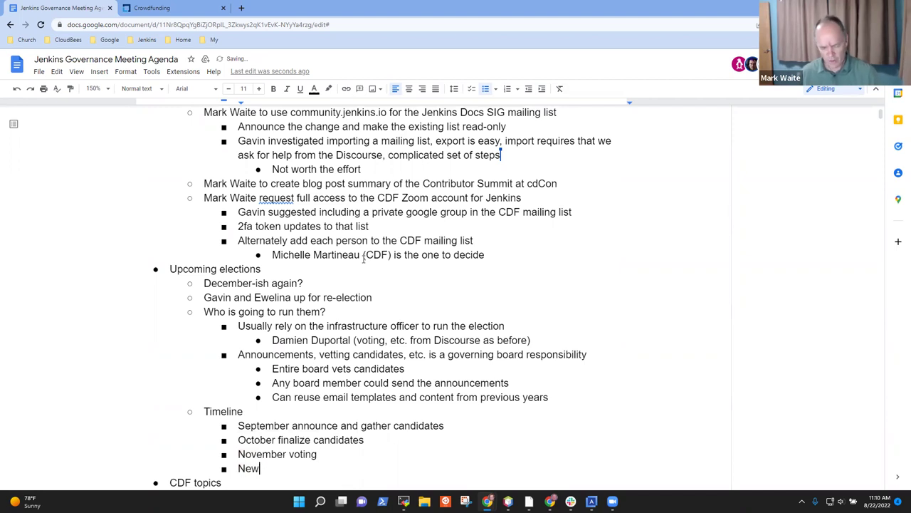
text( officers effetc)
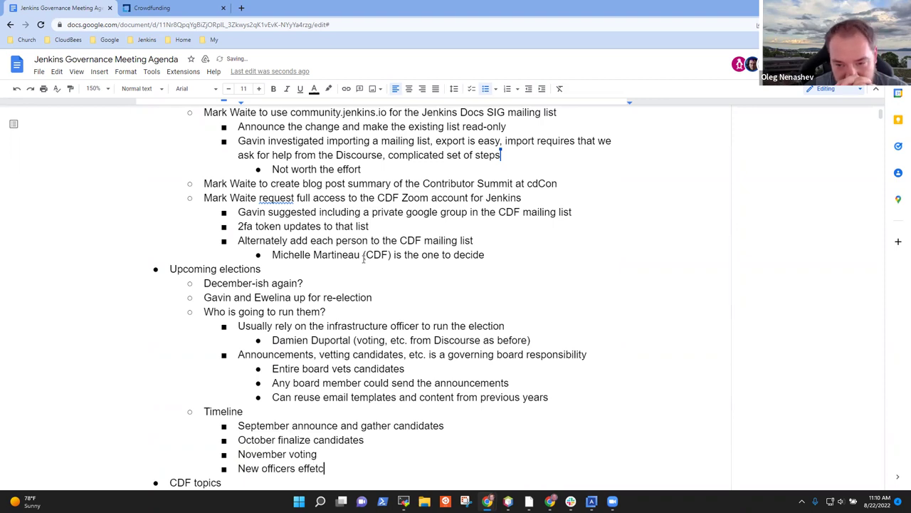
key(BackSpace)
text(ctive early December)
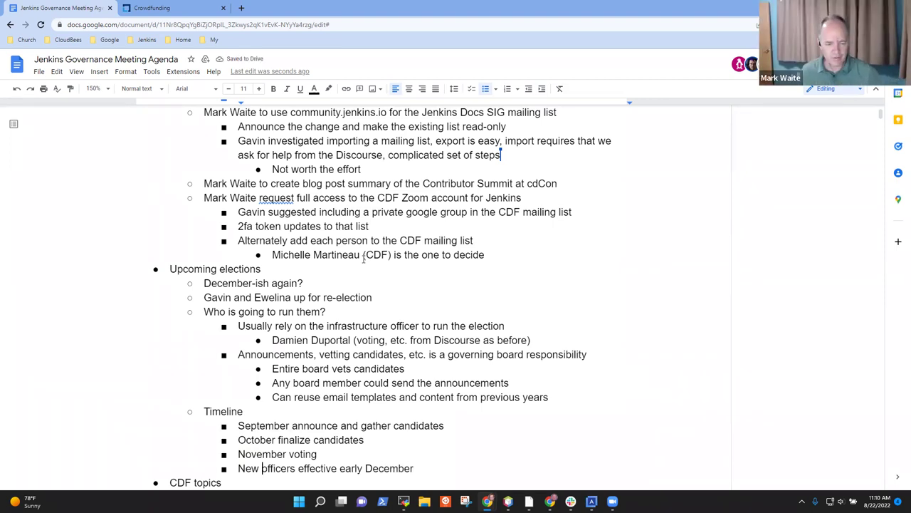
key(ctrl+Left)
key(ctrl+Left)
key(ctrl+Left)
key(ctrl+Left)
text(board members an)
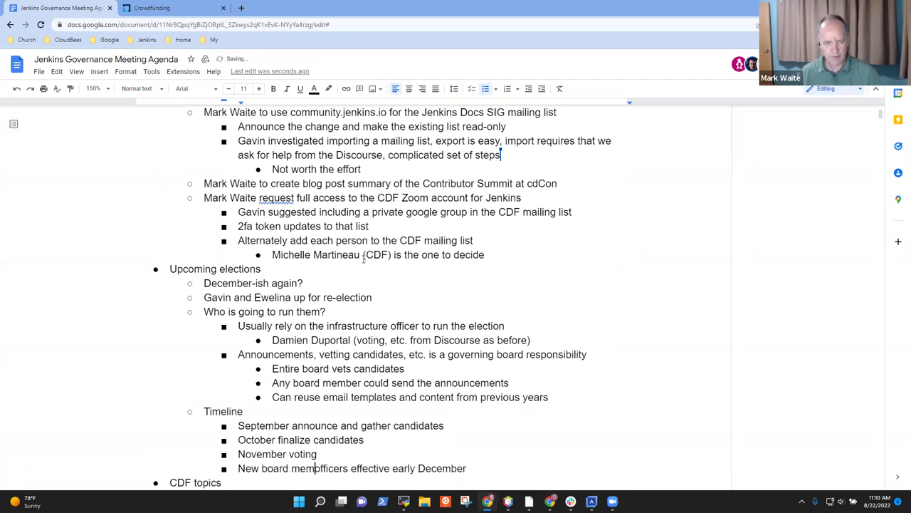
text(d)
key(End)
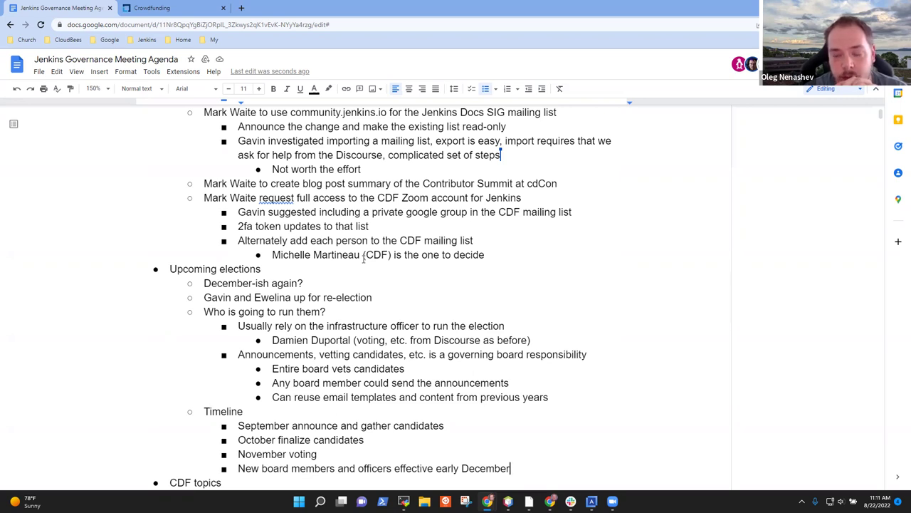
- Append 'and their statements' to the September Timeline bullet
key(Up)
key(Up)
key(Up)
text(()
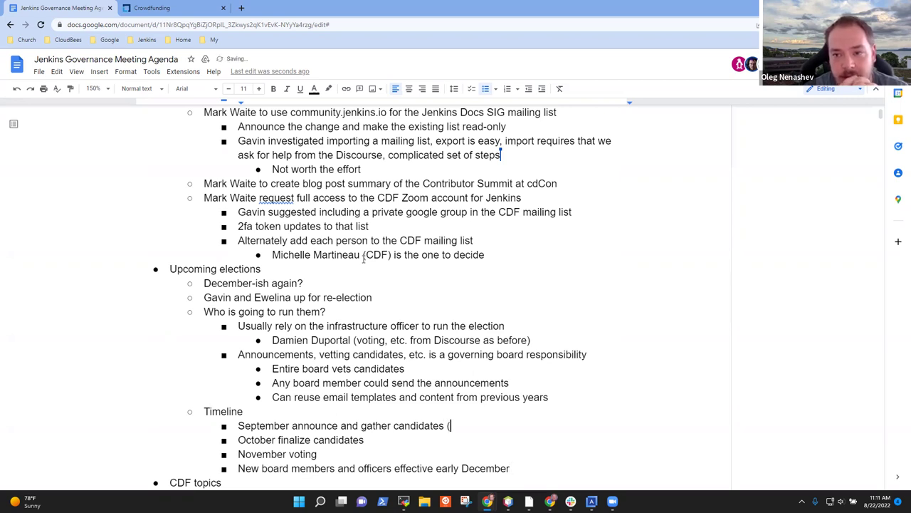
key(BackSpace)
text(and their statements)
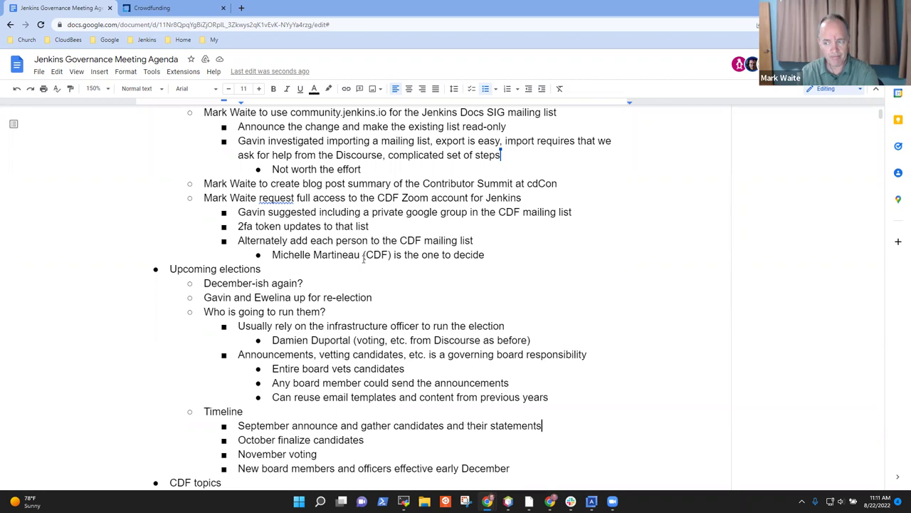
- Add a note that a member will bring the topic to the Jenkins infra officer for discussion and plan
key(Down)
key(Down)
key(Return)
key(shift+Tab)
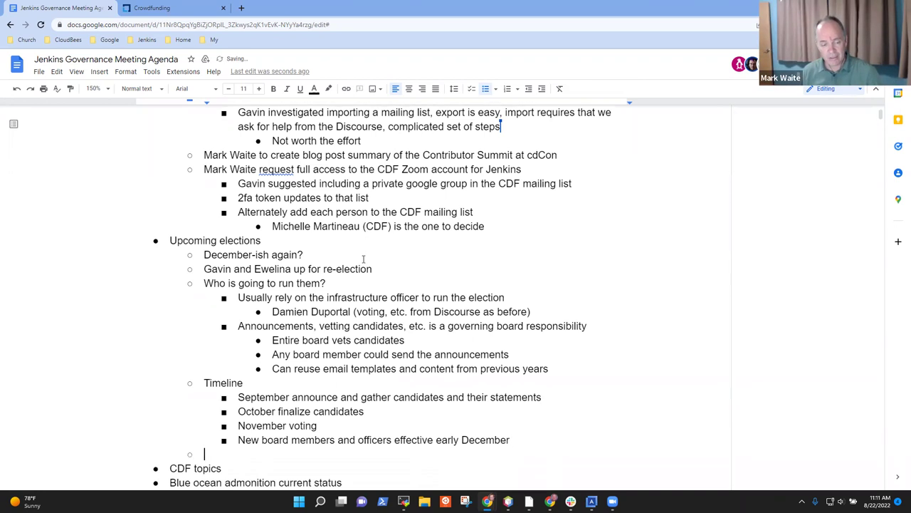
text(Mark to )
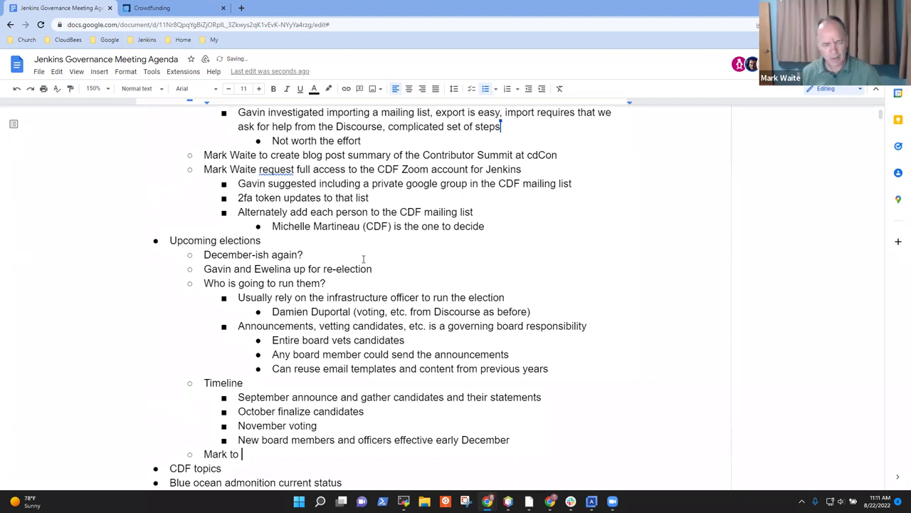
text(bring the topic to Jenkins infra meeting tomorrow for discussion with D)
key(BackSpace)
key(BackSpace)
key(BackSpace)
key(BackSpace)
key(BackSpace)
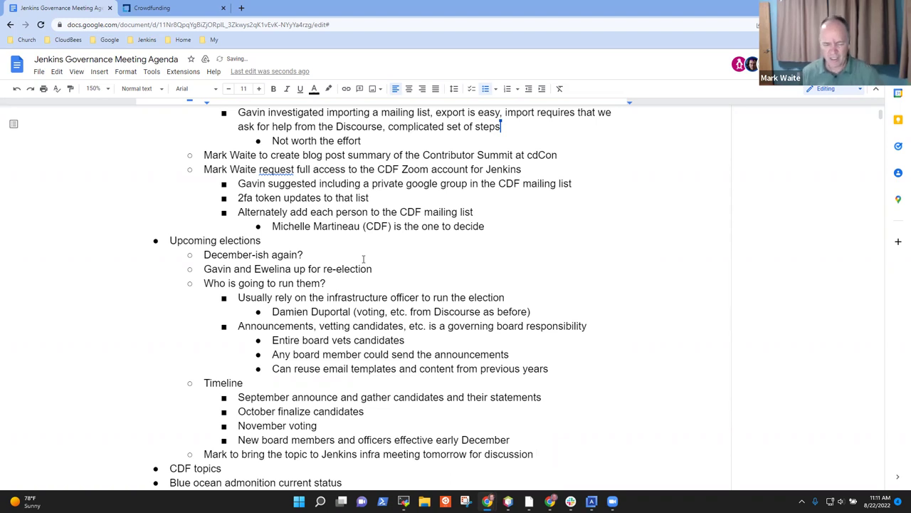
key(ctrl+BackSpace)
key(ctrl+BackSpace)
key(ctrl+BackSpace)
key(ctrl+BackSpace)
key(ctrl+BackSpace)
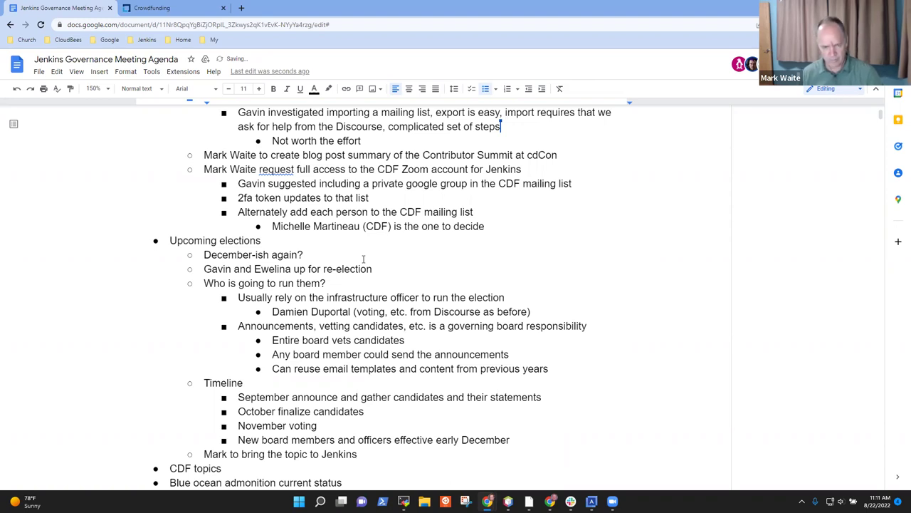
text(infra me)
key(BackSpace)
key(BackSpace)
key(BackSpace)
text(officer)
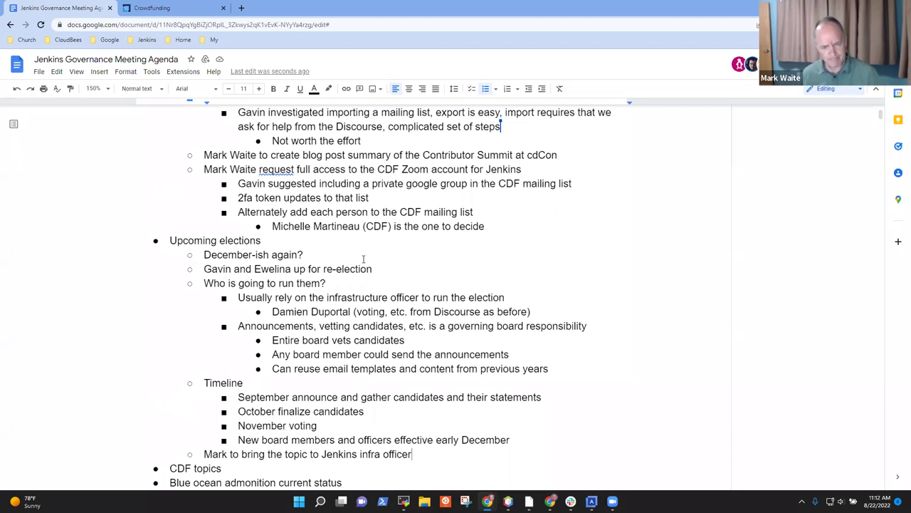
text(for discussion and plan)
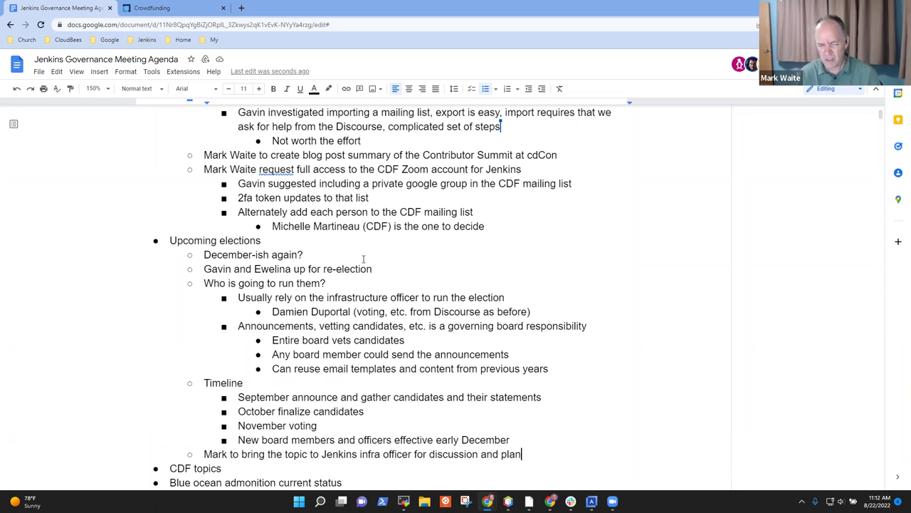
- Add 'Prefer to use the same process as last year' with sub-point 'Register to vote at community.jenkins.io'
key(Return)
text(Prefer to)
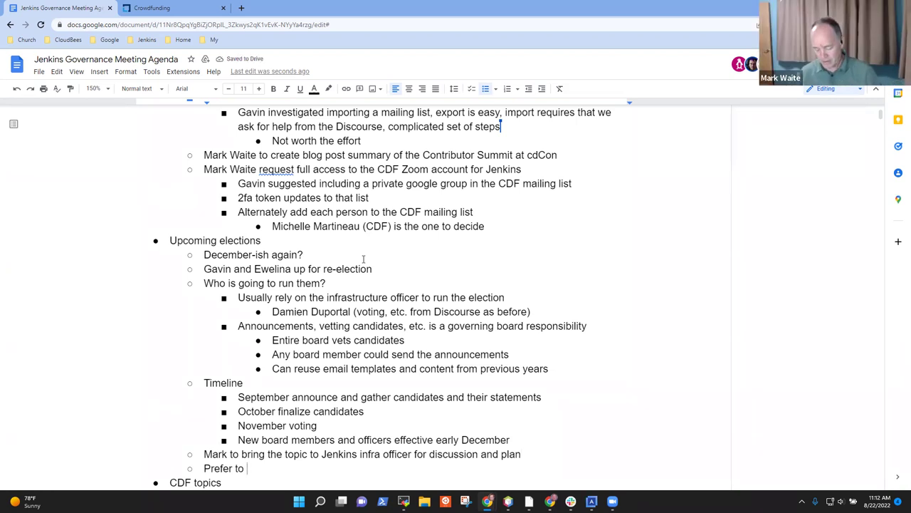
text(use)
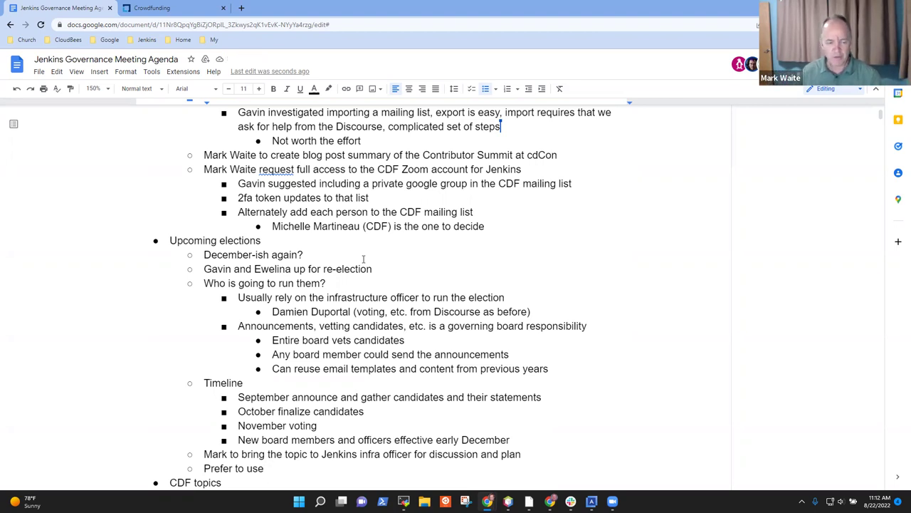
text(the same )
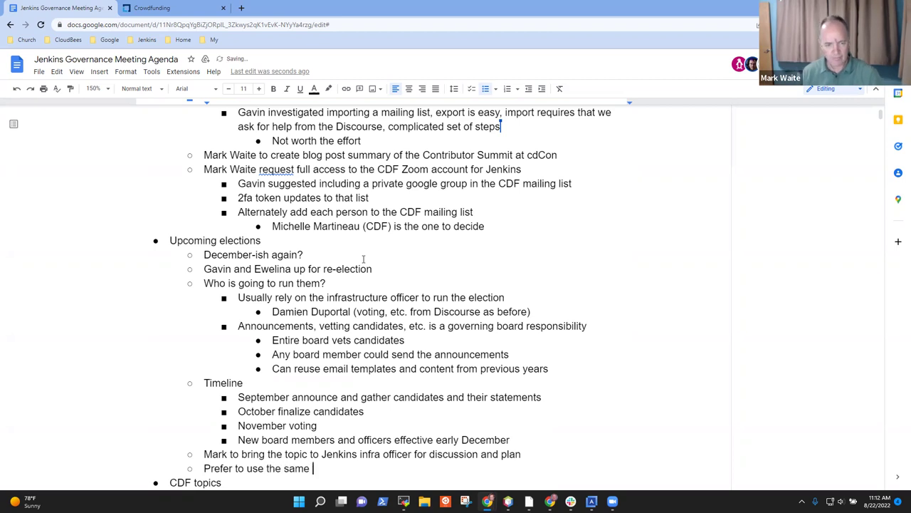
text(process as last year)
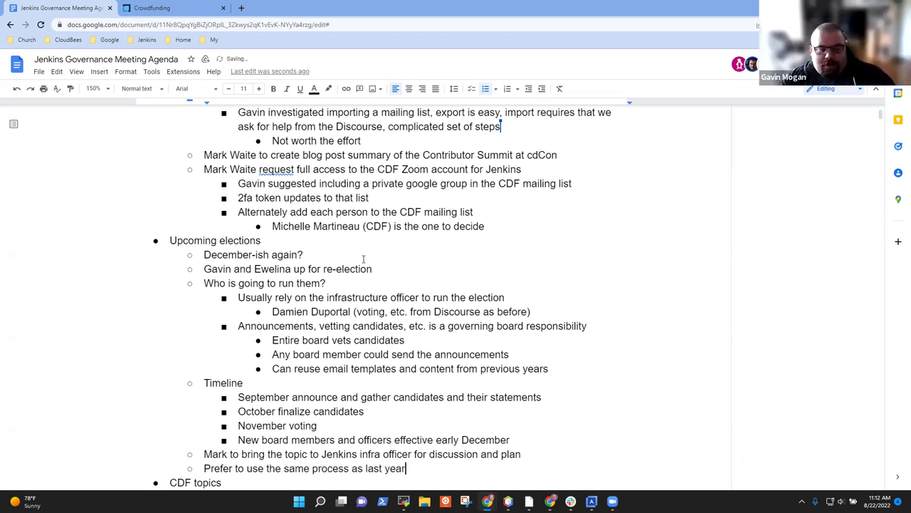
key(Return)
key(Tab)
text(Regist)
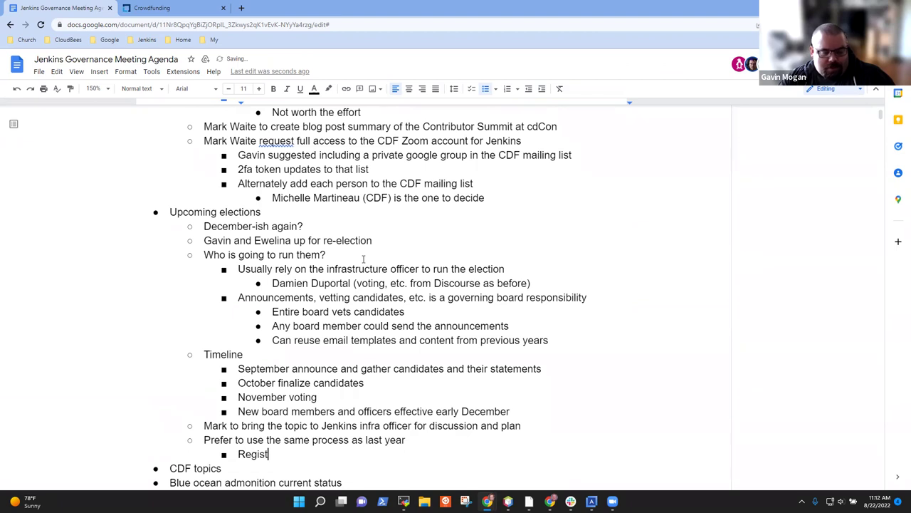
text(er on comm)
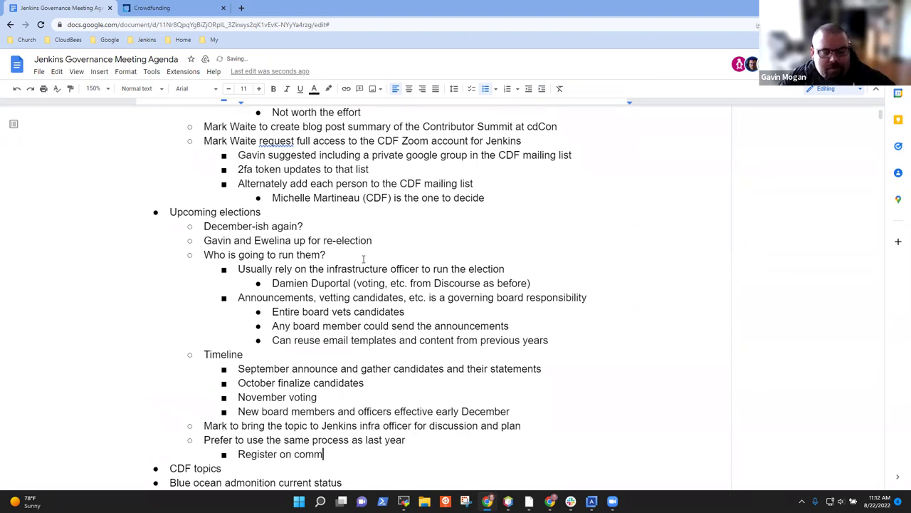
text(unity.jenkins.io)
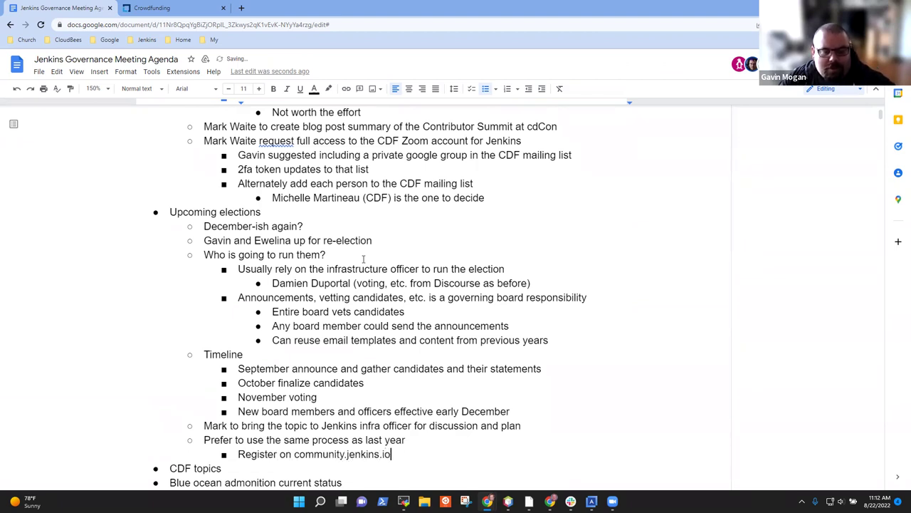
key(ctrl+Left)
text(to vote at)
key(Delete)
key(Delete)
key(Delete)
key(End)
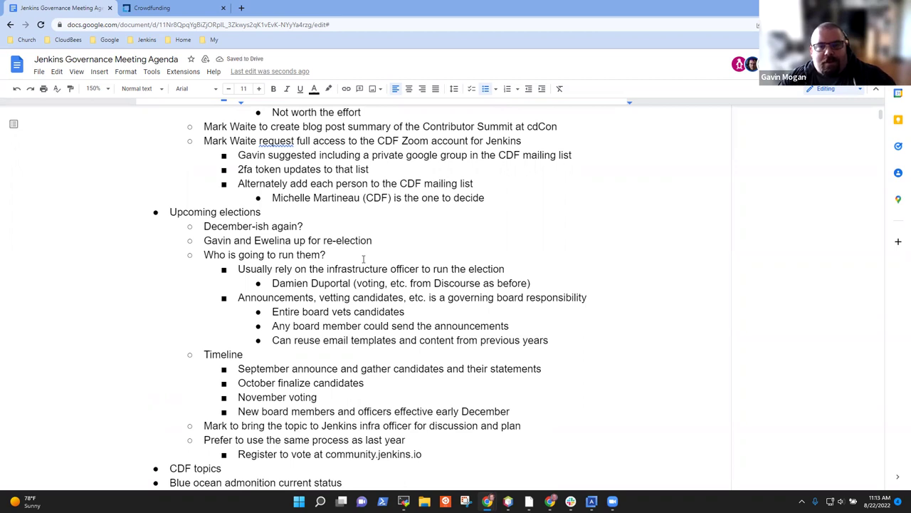
- Add 'Organize list of candidates' and 'Voting through the Condorcet system at Cornell University'
key(Return)
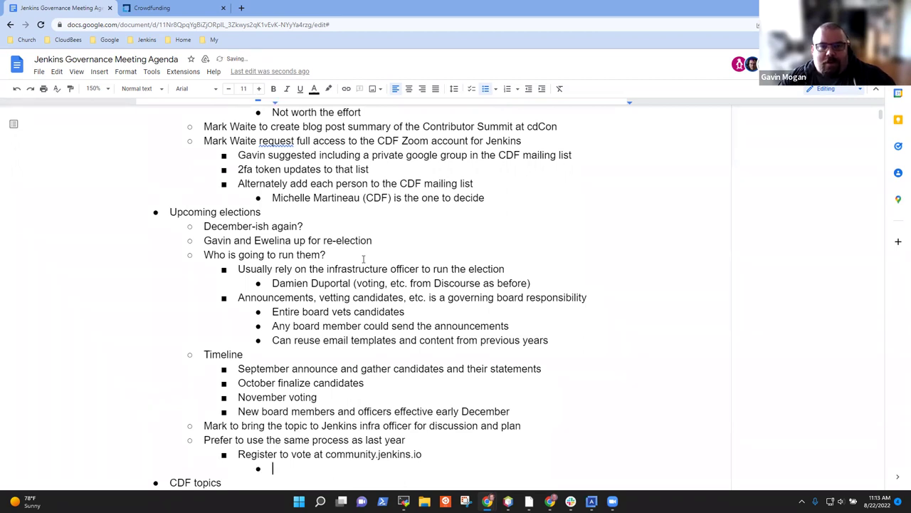
text(Organize )
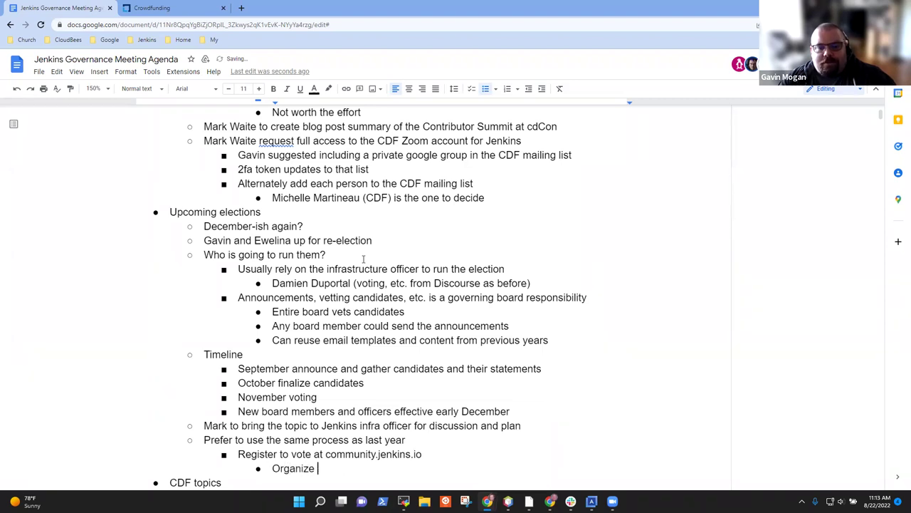
text(list of candidates)
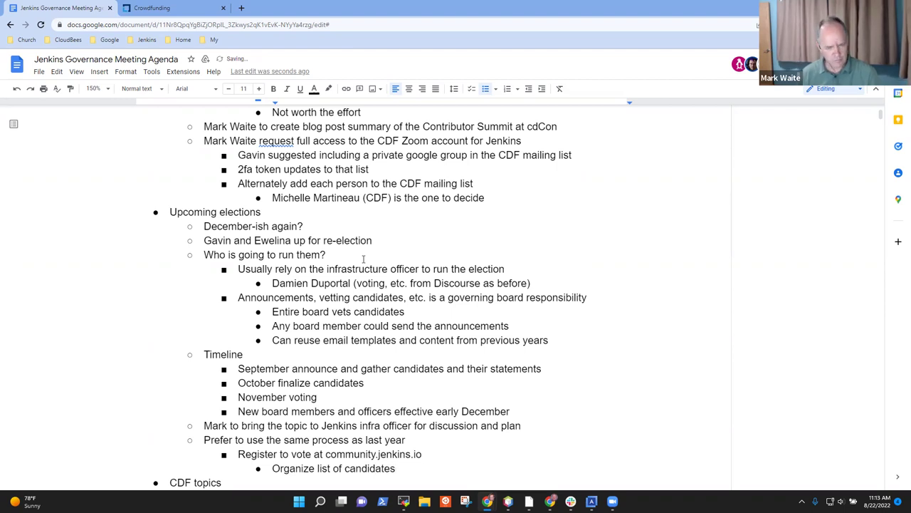
key(Return)
key(shift+Tab)
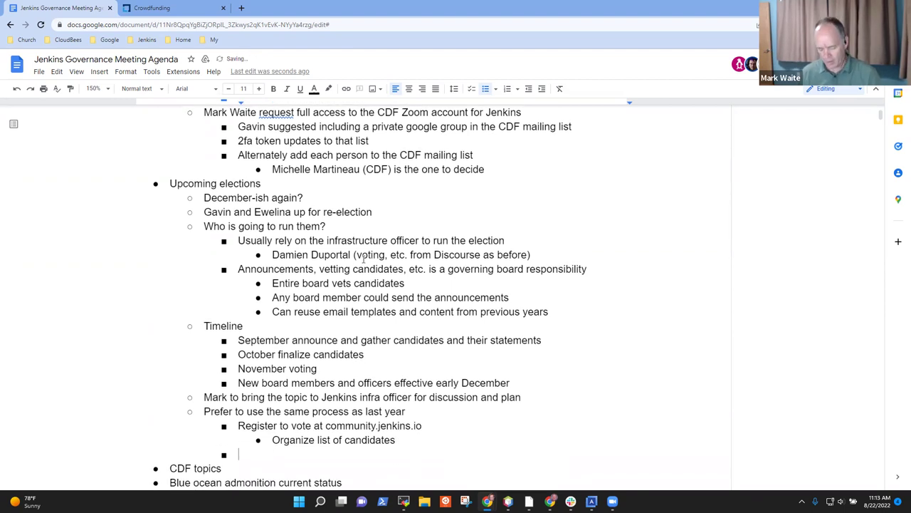
text(Voting in)
key(BackSpace)
key(BackSpace)
key(BackSpace)
key(BackSpace)
key(BackSpace)
key(BackSpace)
key(BackSpace)
key(BackSpace)
key(BackSpace)
text(Voting )
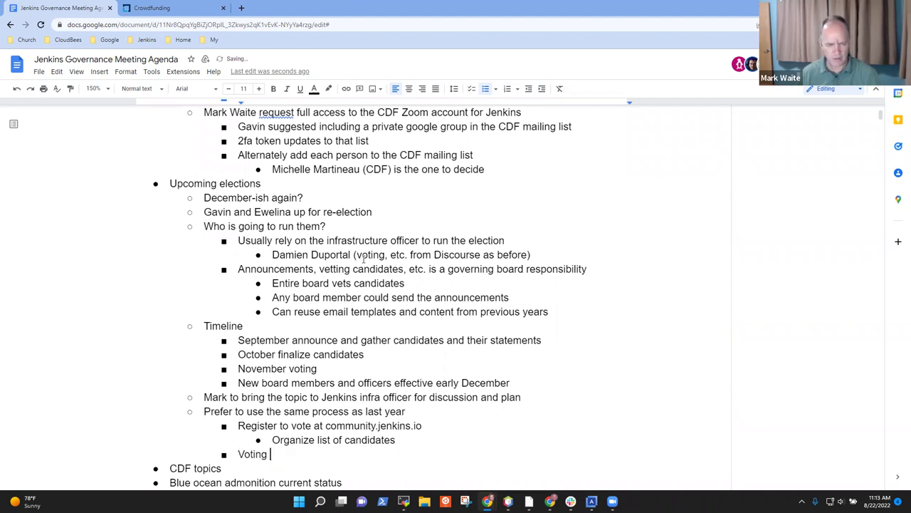
text(through en)
key(BackSpace)
key(BackSpace)
key(BackSpace)
text(the Cond)
key(BackSpace)
text(dore)
key(BackSpace)
text(cet )
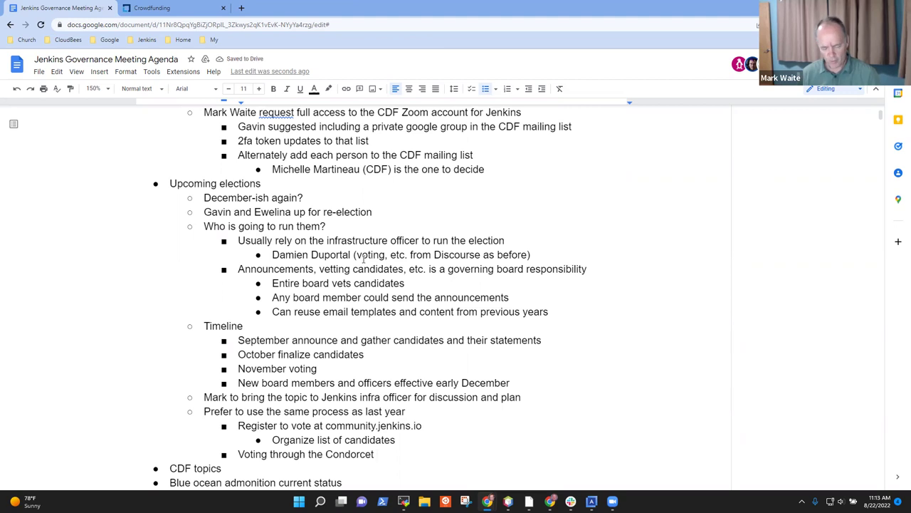
text(system at Cornell University)
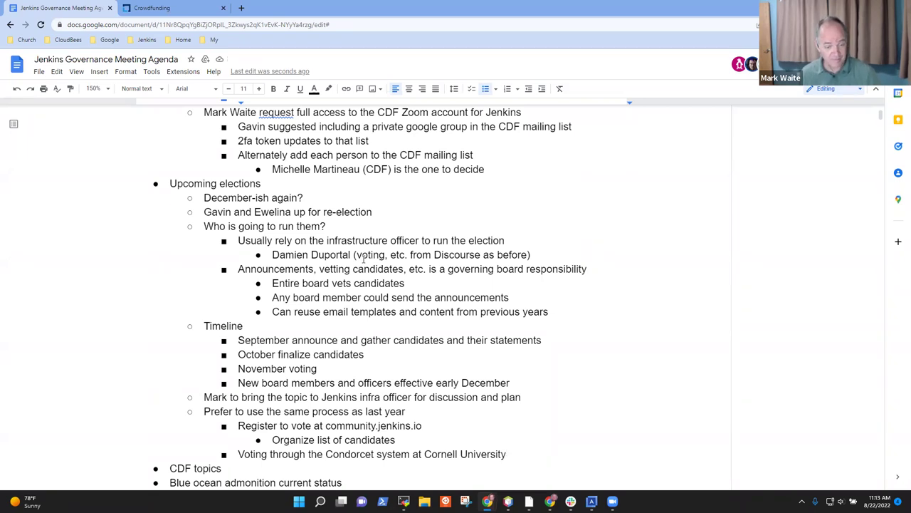
- Under the Condorcet line, note that if hosting is needed outside the University, a board member may access resources
scroll(364, 260, down, 2)
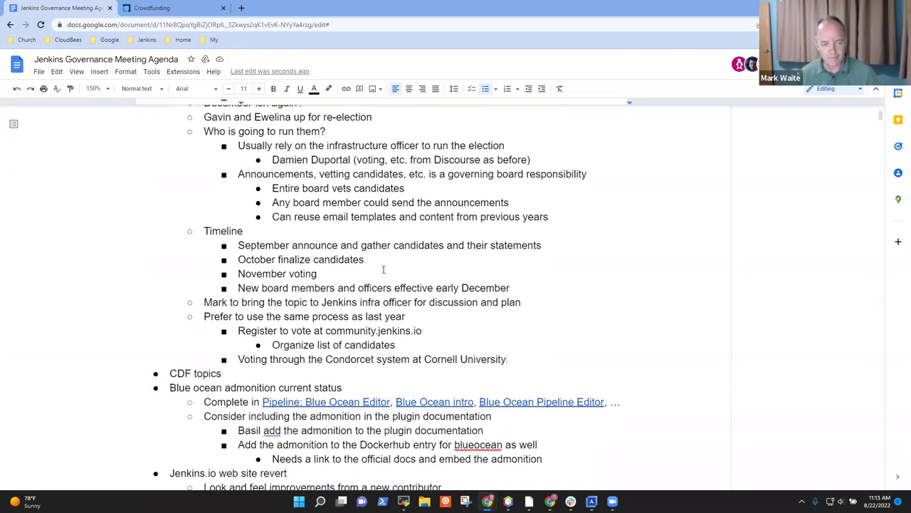
key(Up)
key(Up)
key(Up)
key(Up)
key(Up)
key(Up)
key(Up)
key(Up)
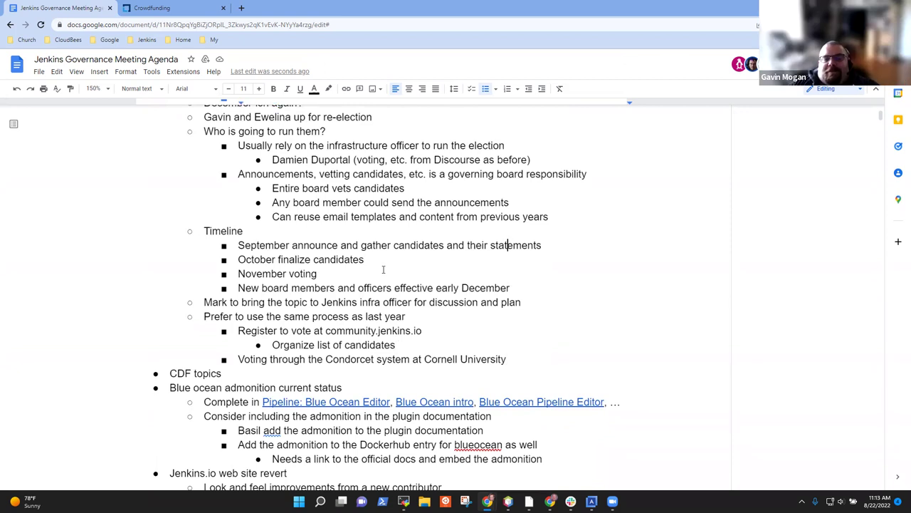
key(Up)
key(Up)
key(Up)
key(Up)
key(Up)
key(Up)
key(Up)
key(Up)
key(Up)
key(Up)
key(Up)
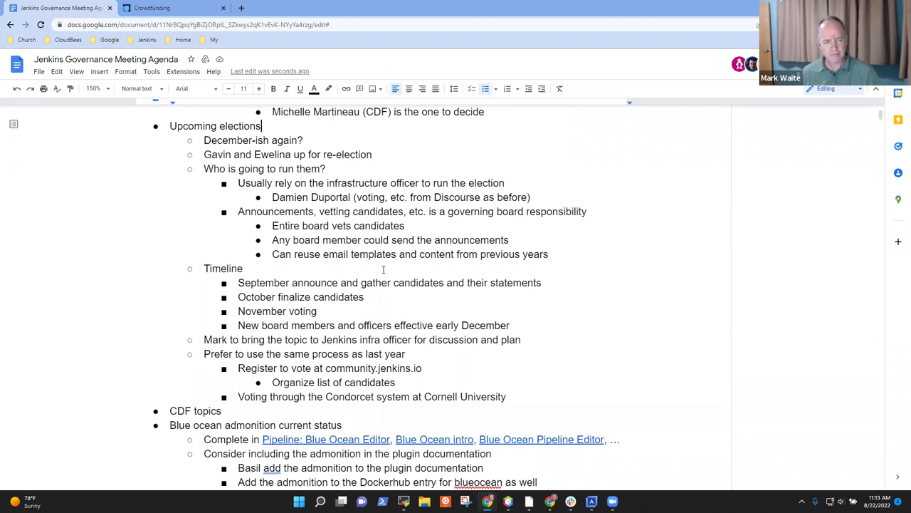
key(ctrl+Left)
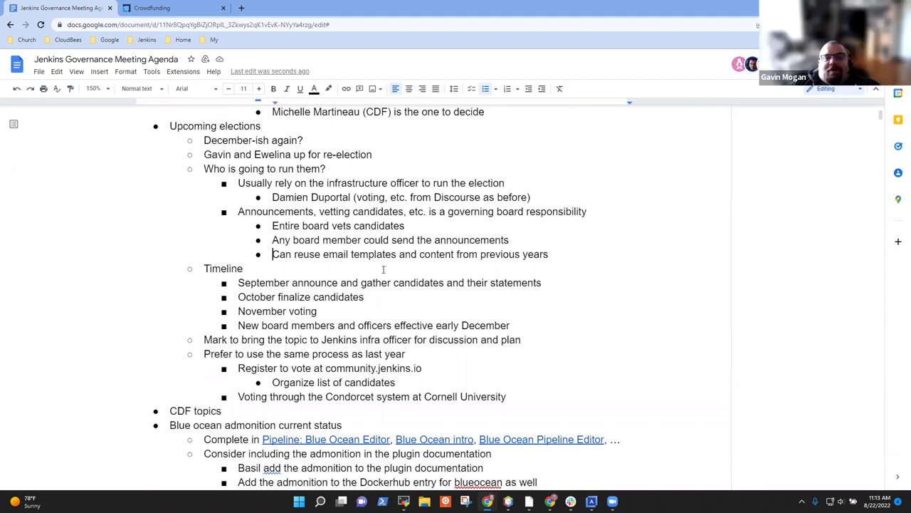
key(Down)
key(End)
key(Return)
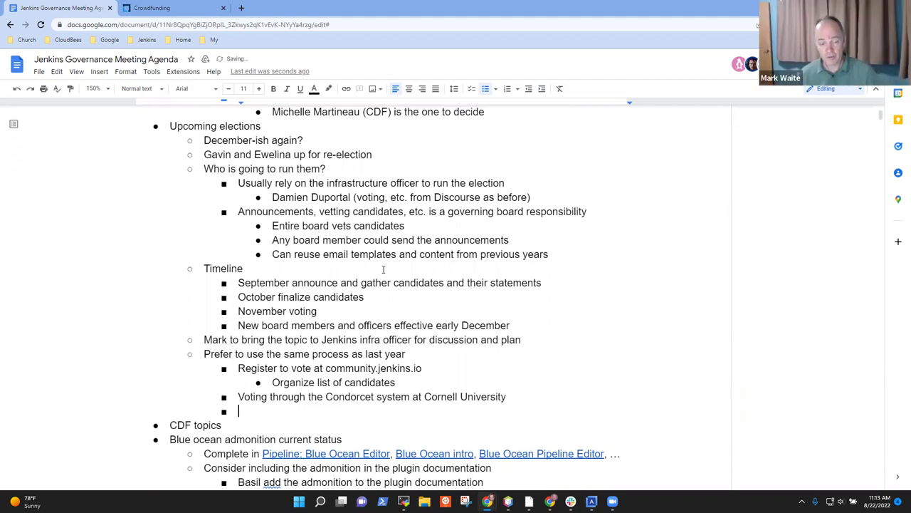
key(Tab)
text(If hosting)
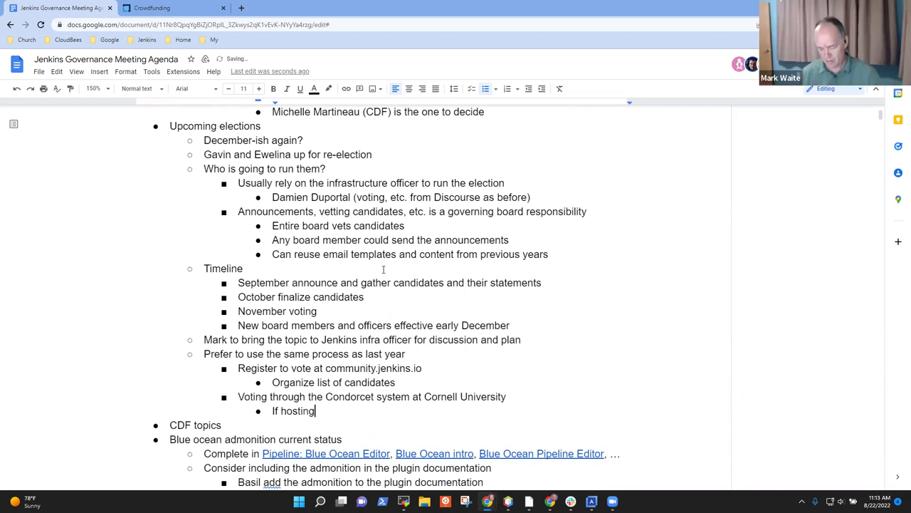
text(is needed outside the Univers)
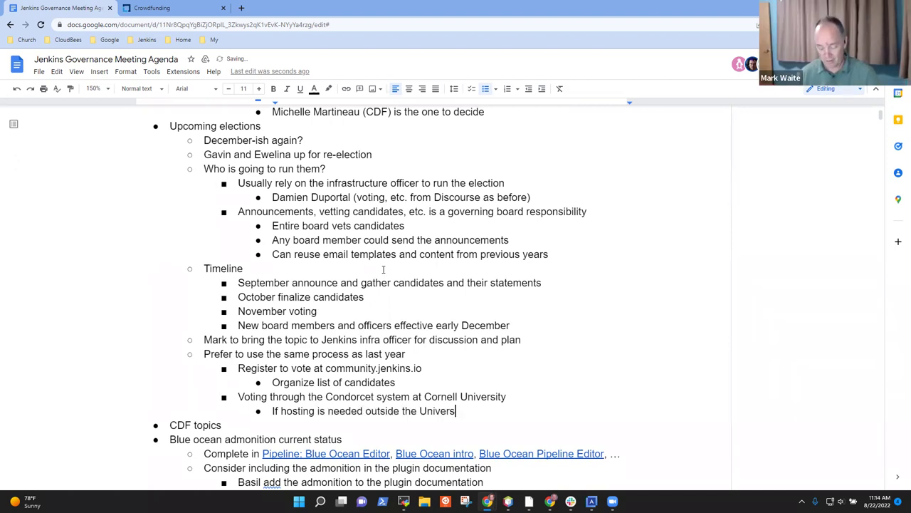
text(ity)
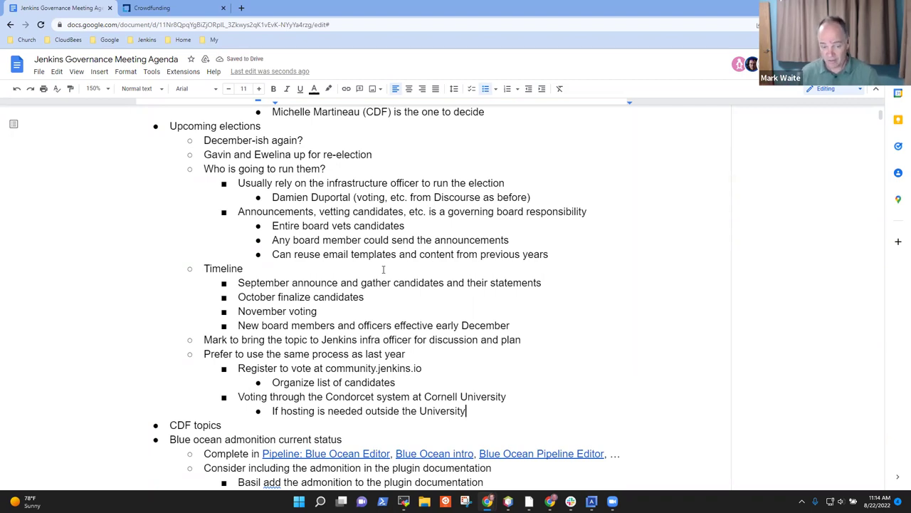
text(, Gaivn)
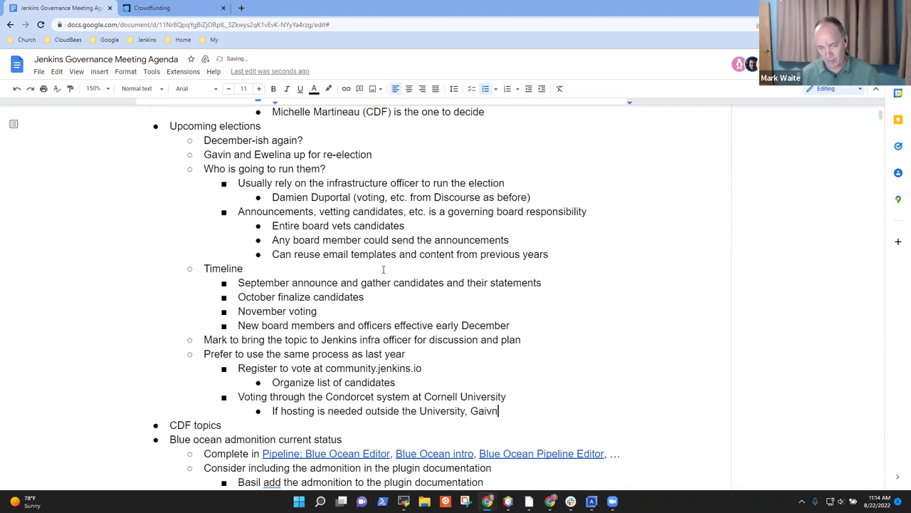
key(BackSpace)
key(BackSpace)
key(BackSpace)
key(BackSpace)
text(vin )
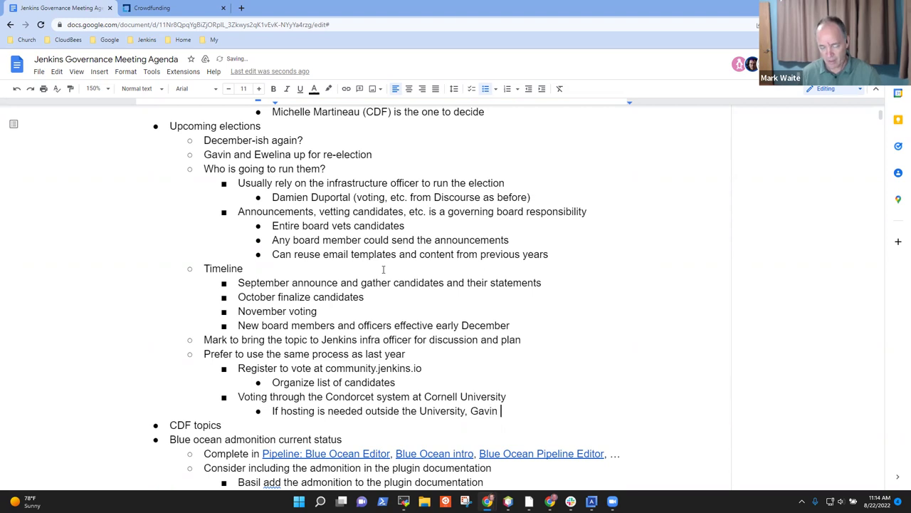
text(may acces)
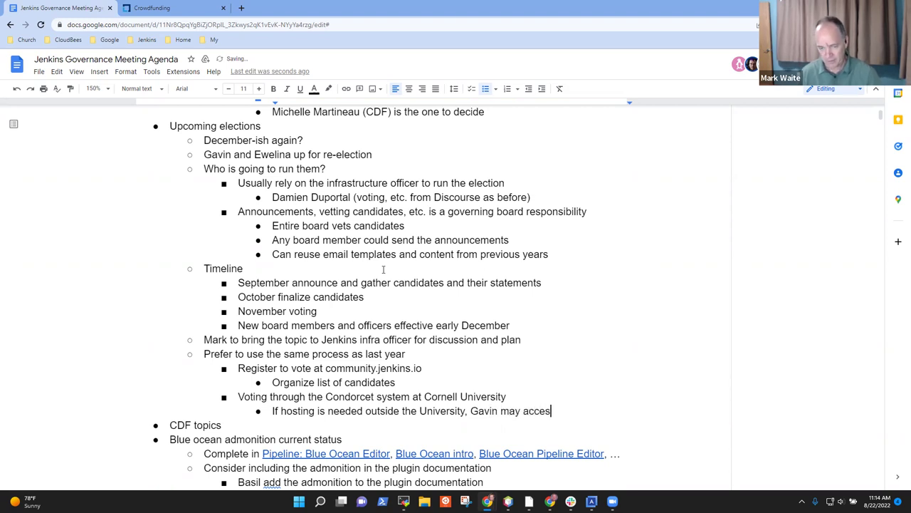
text(s to resources)
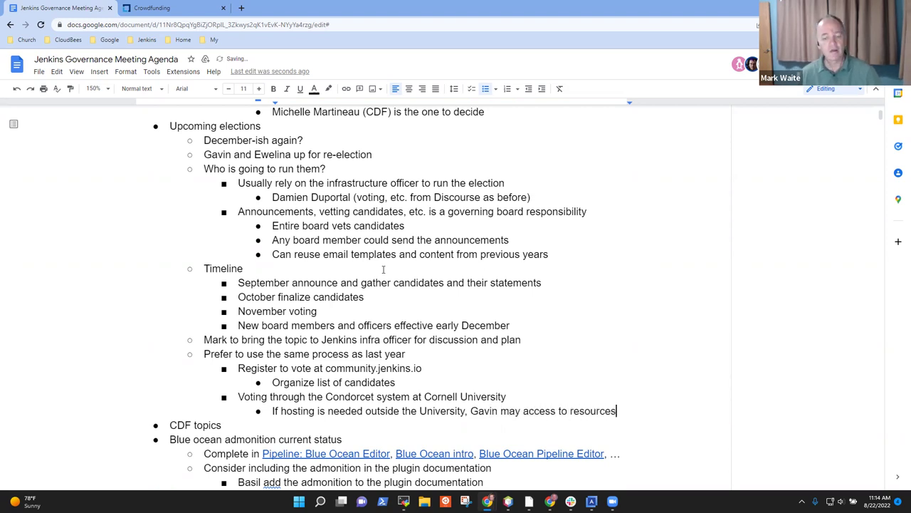
- Change 'may access' to 'has access' in the hosting note
key(ctrl+Left)
key(ctrl+Left)
key(ctrl+Left)
key(ctrl+shift+Left)
text(has)
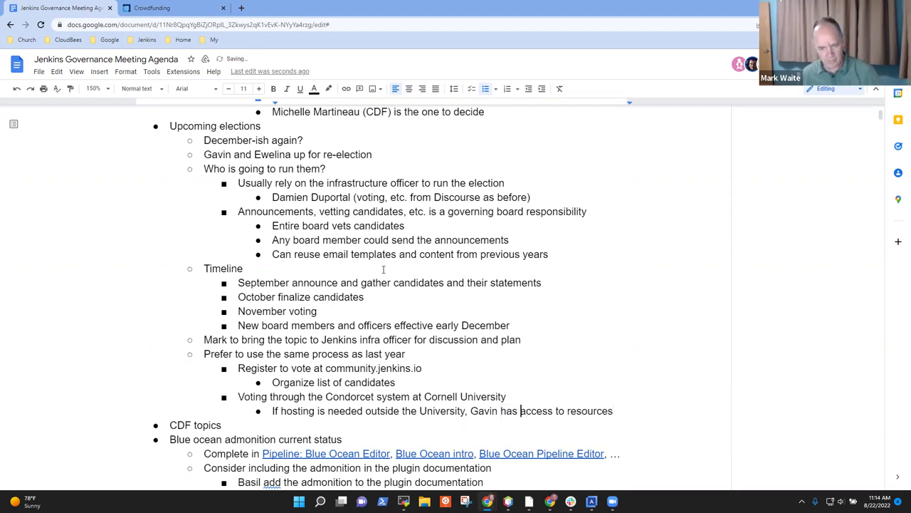
key(End)
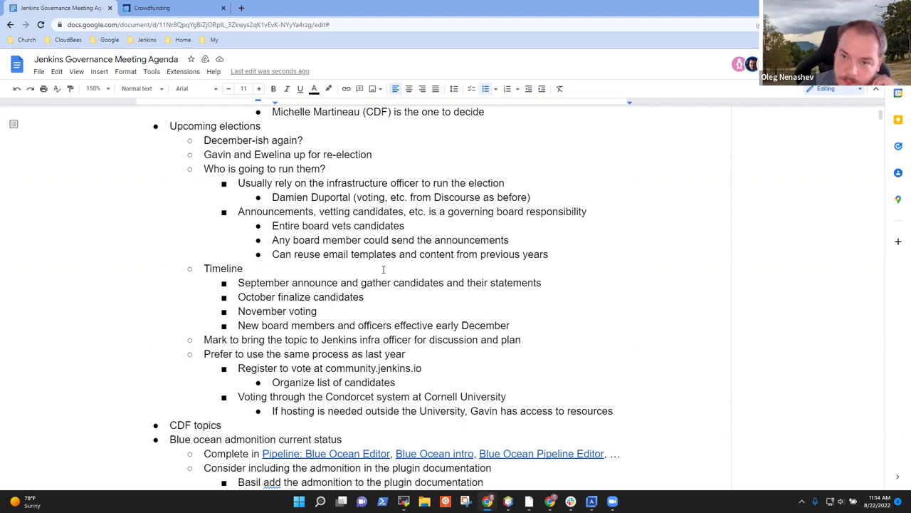
- Under CDF topics, add 'Summary update on CDF TOC updates in the CDF Slack channel'
key(Up)
key(Return)
key(Tab)
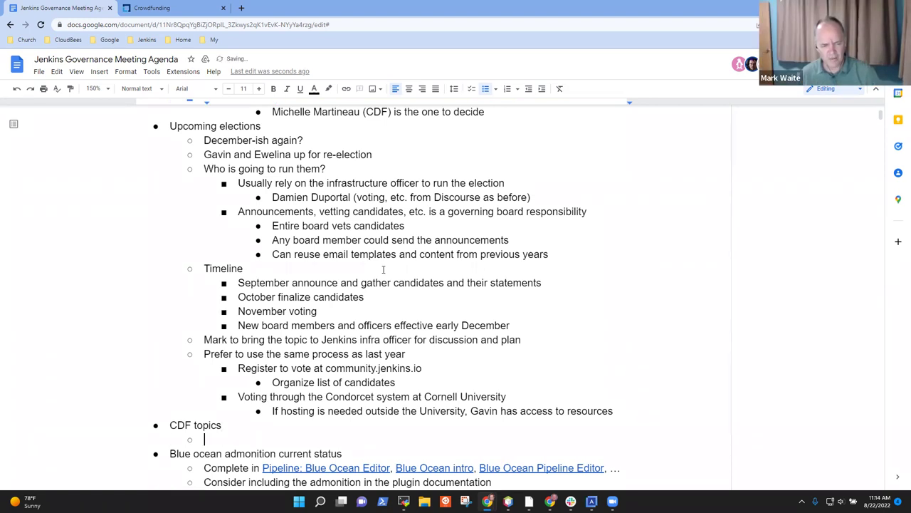
scroll(383, 269, down, 3)
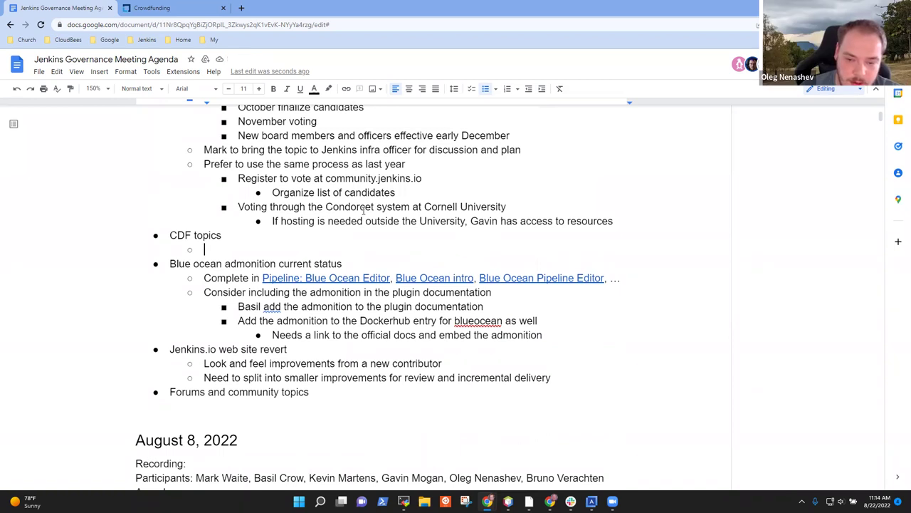
text(Summary update on CDF TOC update sin)
key(BackSpace)
key(BackSpace)
key(BackSpace)
key(BackSpace)
key(BackSpace)
text(s in the CDF Cl)
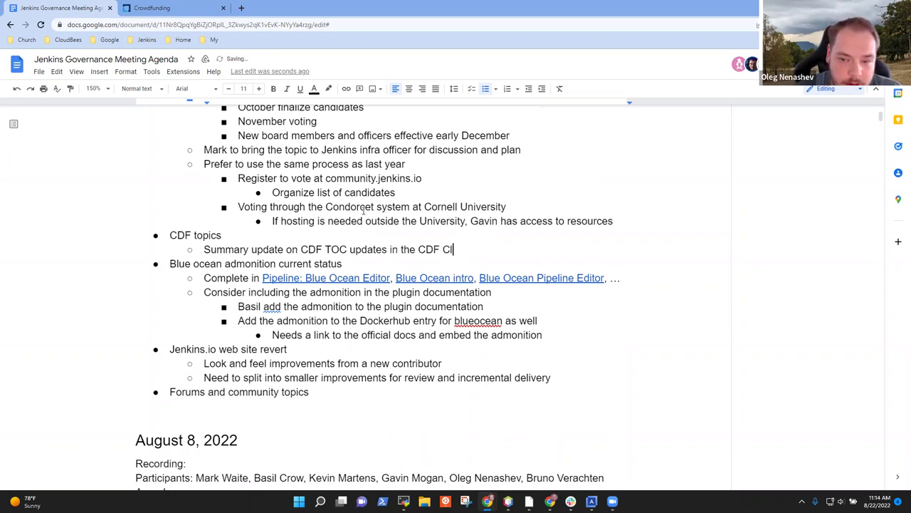
key(BackSpace)
text(Slack channel)
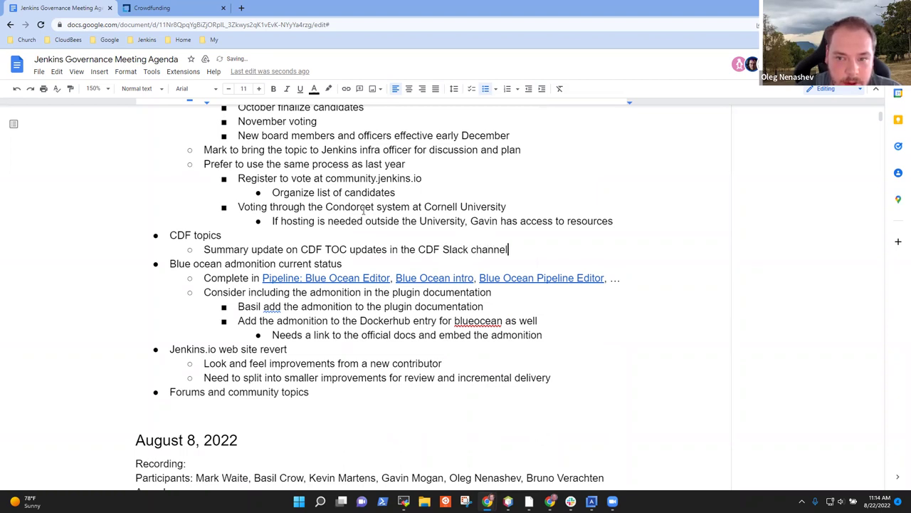
- Add nested notes on items of interest: TOC chair stays another year, last term, successor needed Aug 2023
key(Return)
key(Tab)
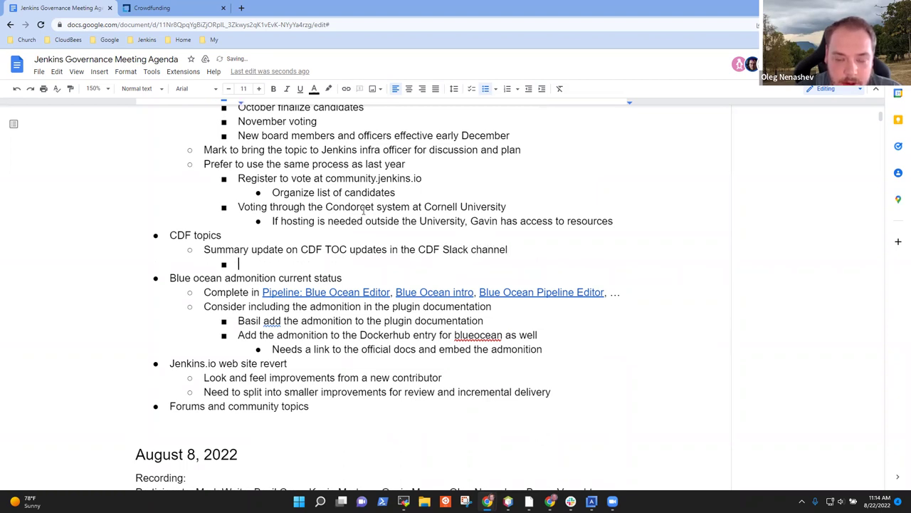
text(Few items )
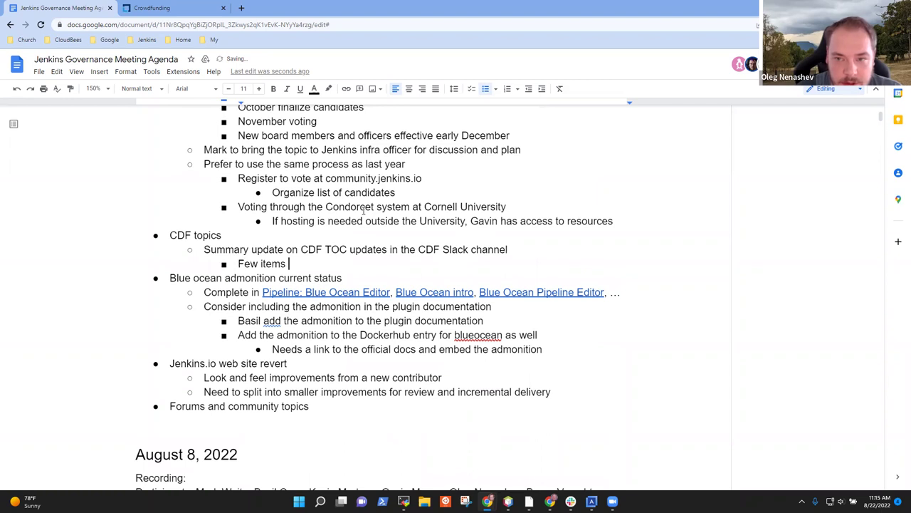
text(of possible i)
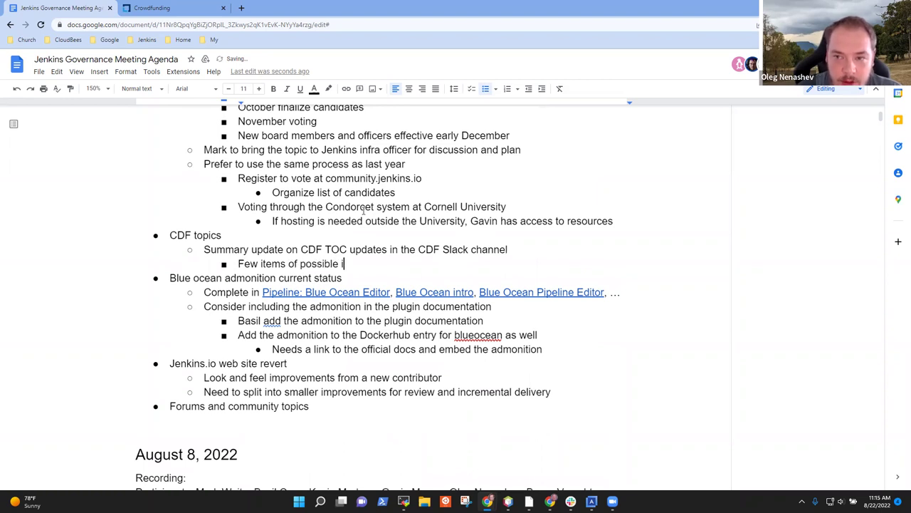
text(nterest)
key(Return)
text(Oleg will be TOC chair for another year)
key(Return)
key(Tab)
text(Last term as a)
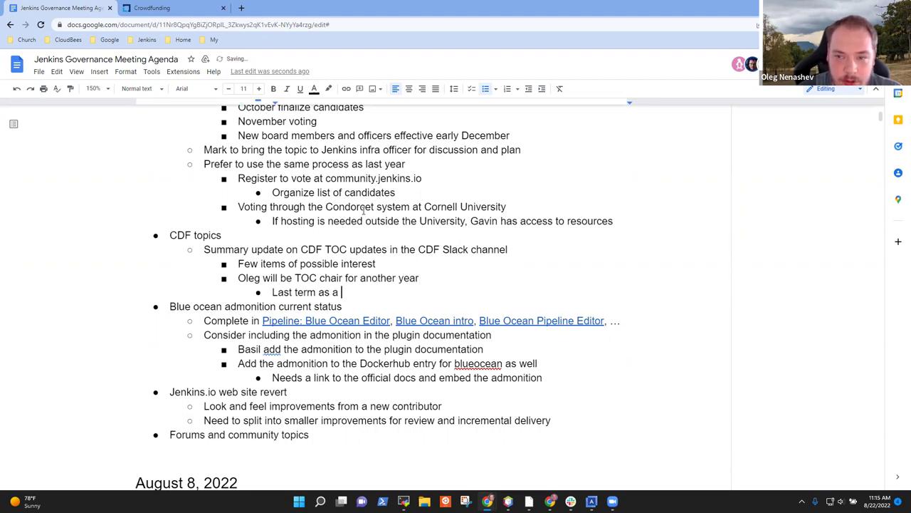
key(BackSpace)
key(BackSpace)
text(TOC chair, will need another chair in Au)
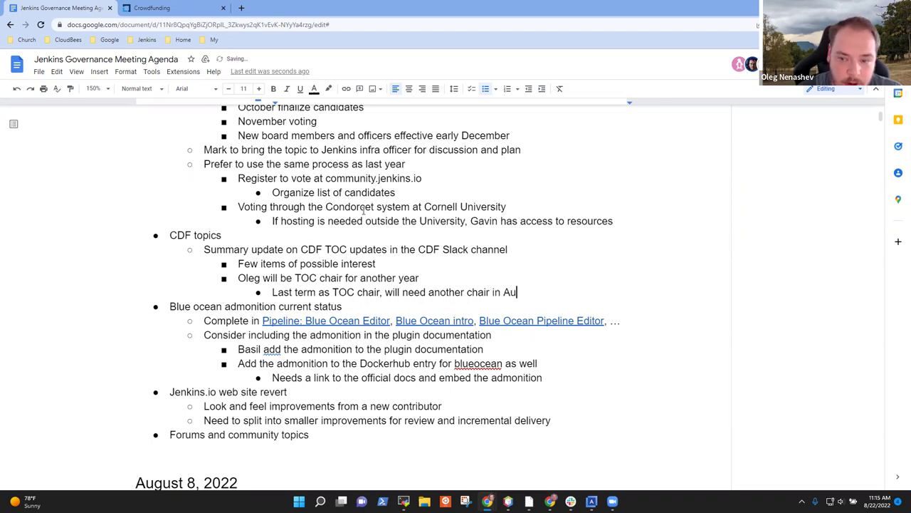
text(g 2023)
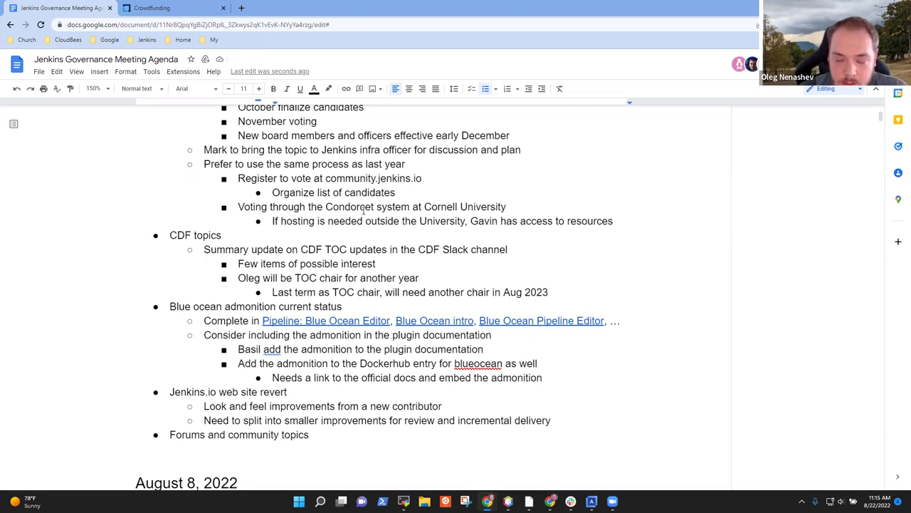
- Add a bullet that a member represents Jenkins on the governing board, with the sub-note 'Continues to push'
key(Return)
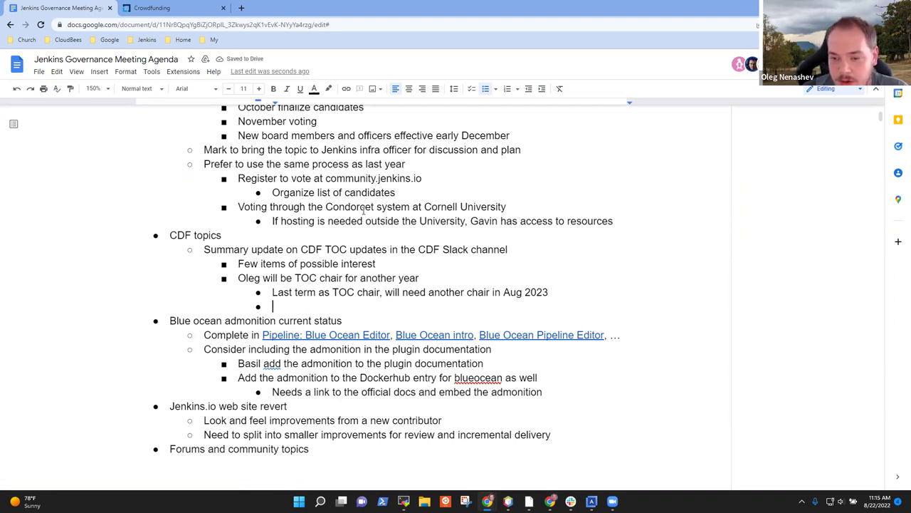
text(Oleg representa)
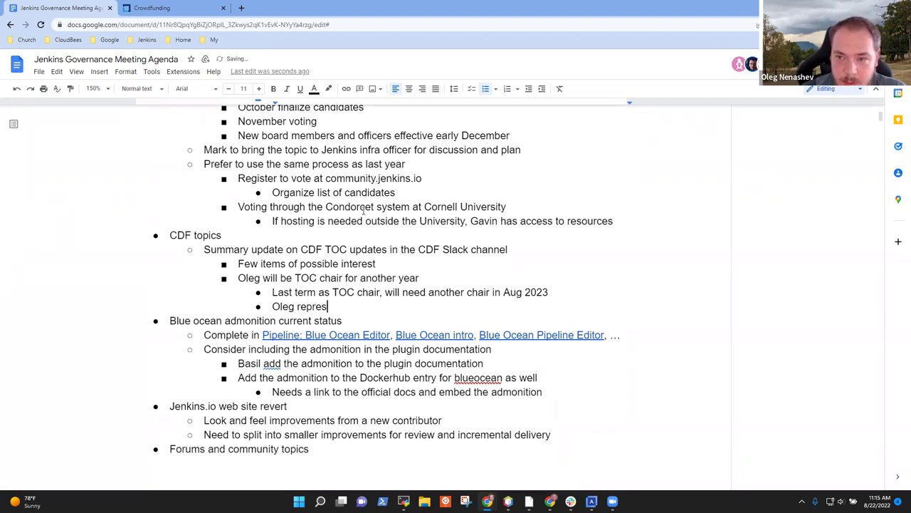
key(BackSpace)
key(BackSpace)
key(BackSpace)
text(nts Jenki)
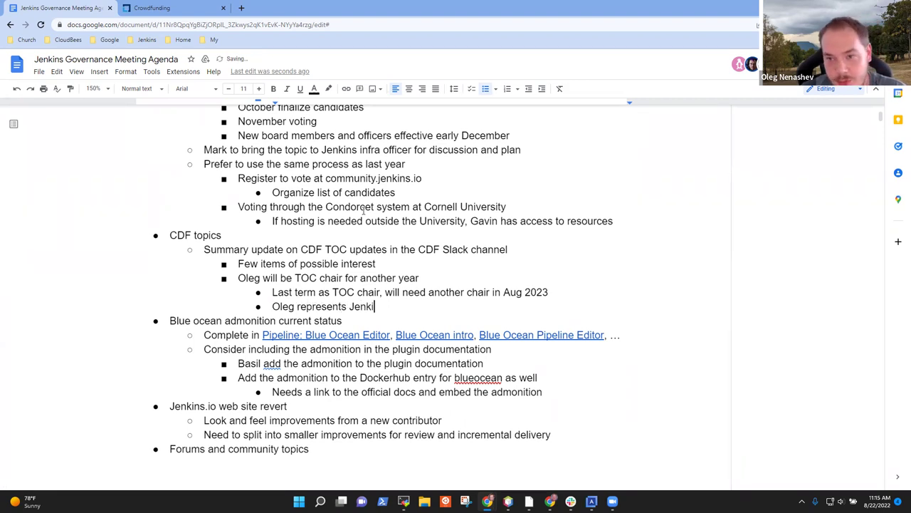
text(ns in governing board)
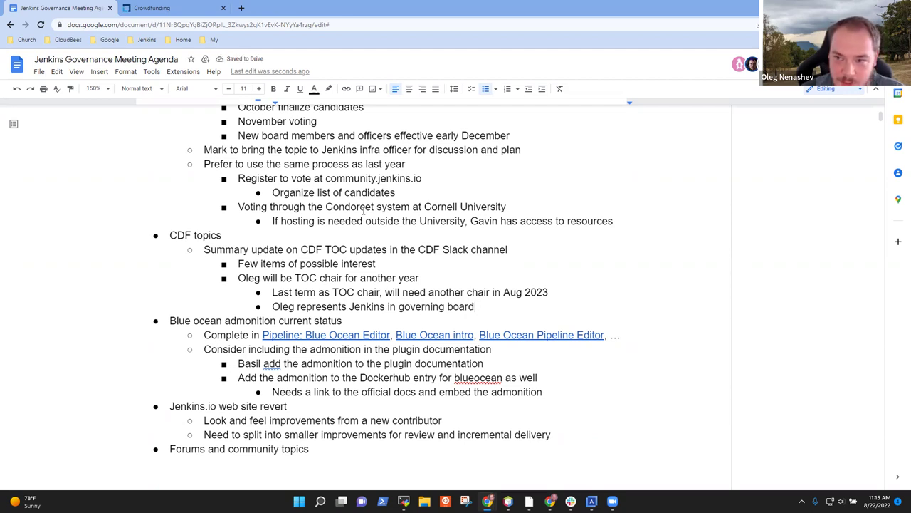
key(Return)
key(Tab)
text(Copri)
key(BackSpace)
key(BackSpace)
key(BackSpace)
text(nti)
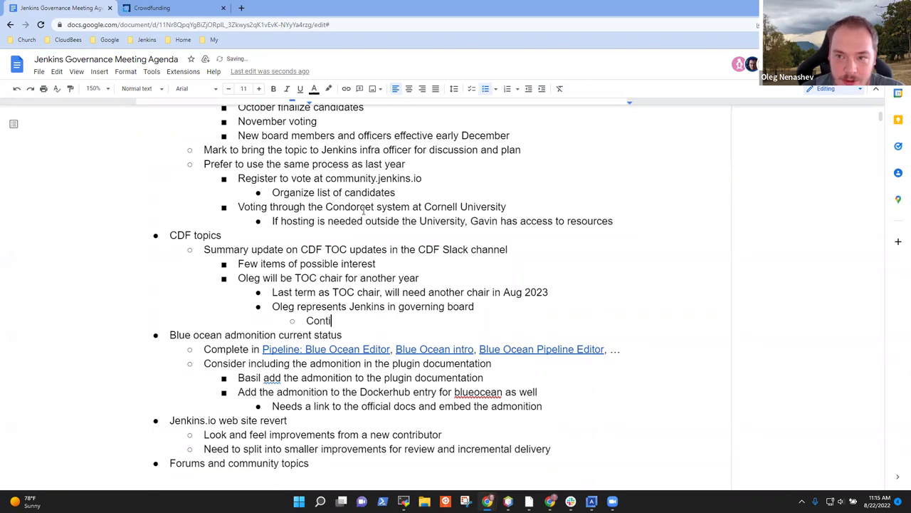
text(nues to push)
- Add 'Next meeting is on Thursday' with an indented note about checking with other board reps
key(Return)
key(shift+Tab)
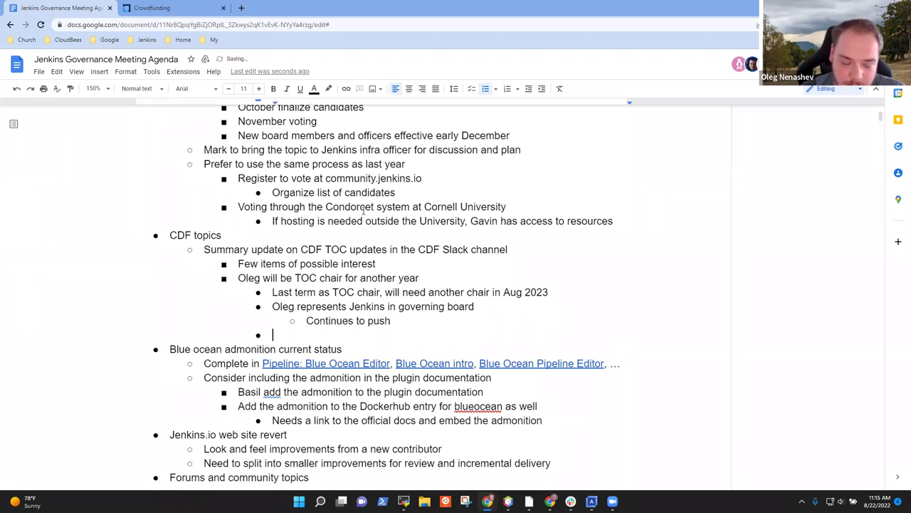
text(Next meeting i)
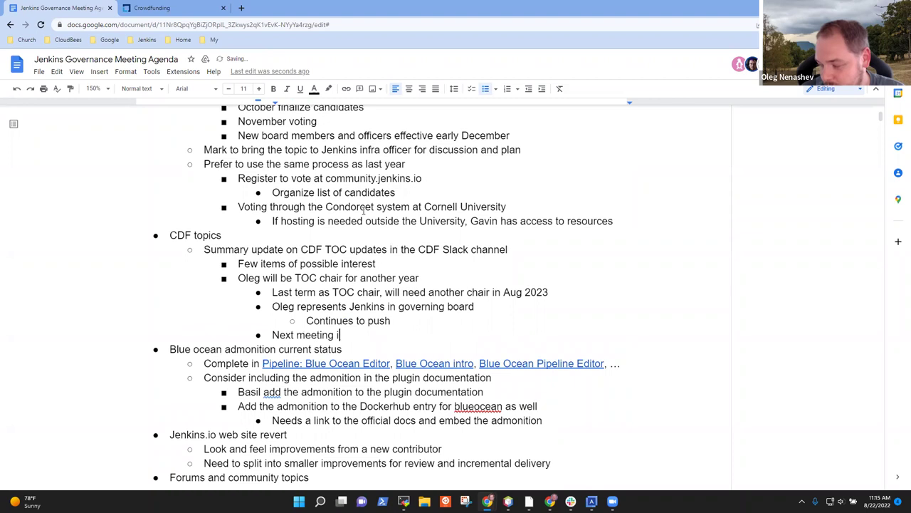
text(s on Thursday)
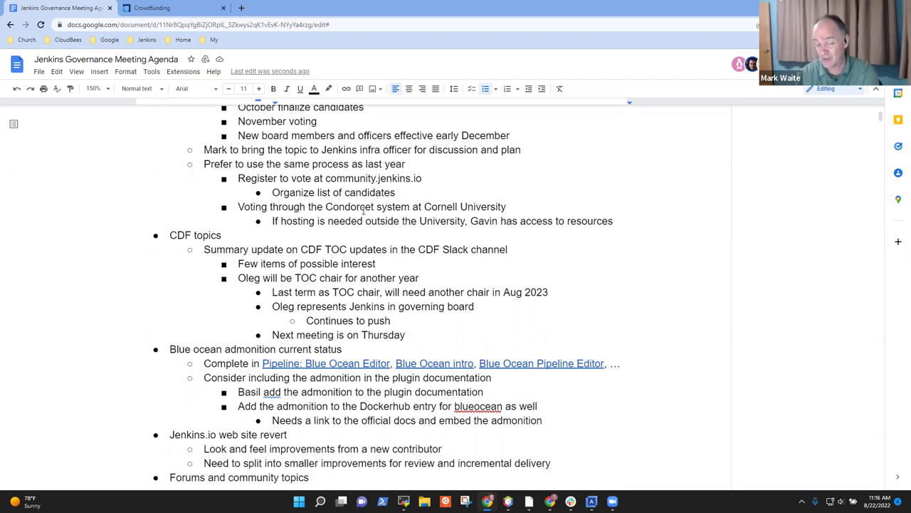
key(Return)
key(Tab)
text(M)
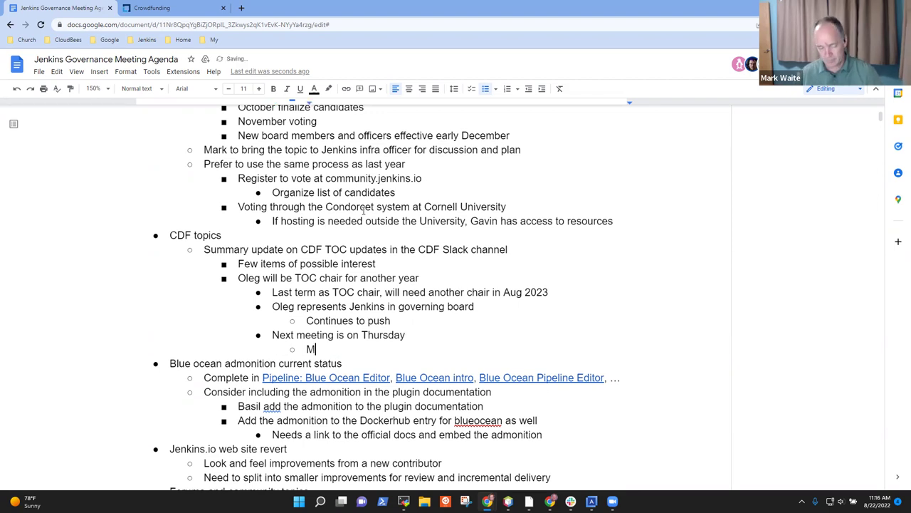
text(ark checking with )
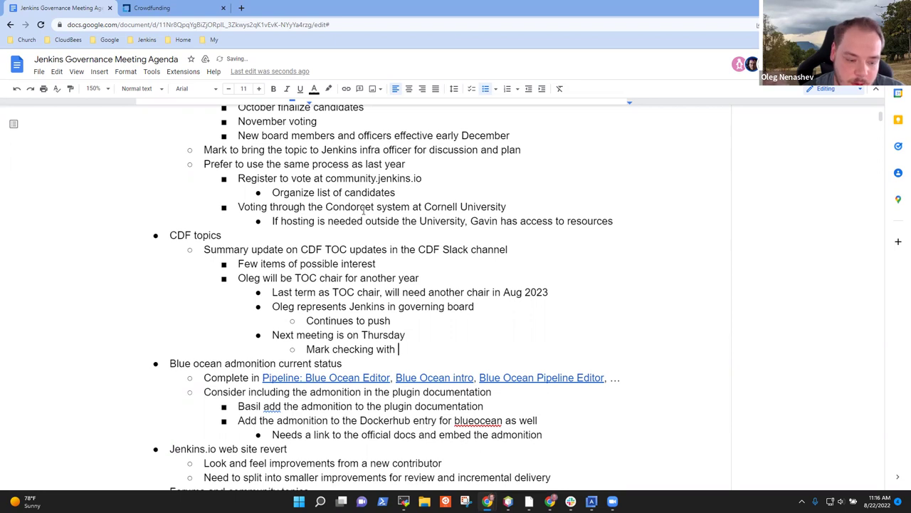
text(other )
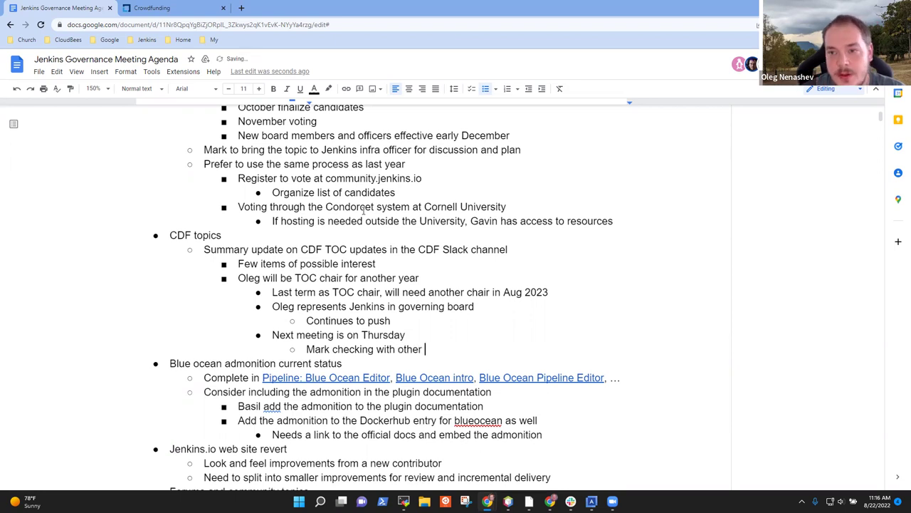
text(board reps)
- Note that Project Pyrsia was accepted as a distributed package delivery network project, with 'No obvious impact on Jenkins'
key(Return)
text(Project Pyrsia )
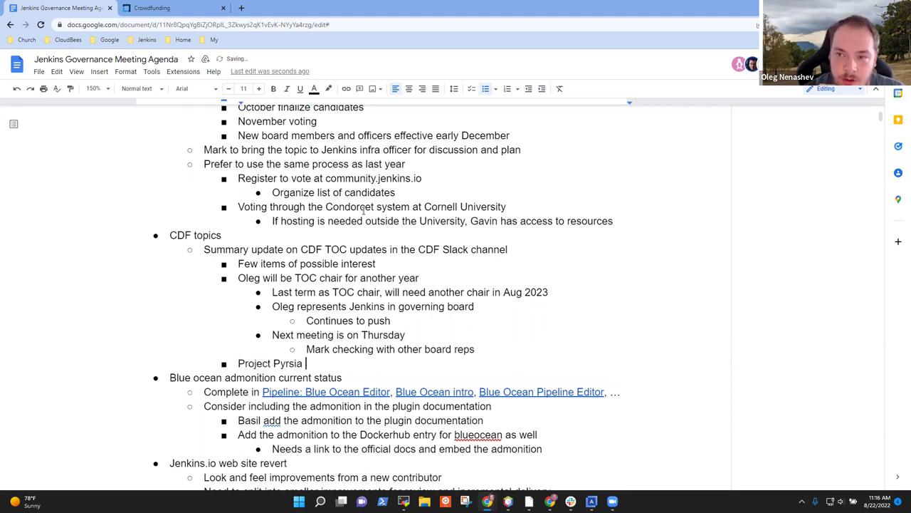
text(accepted ass)
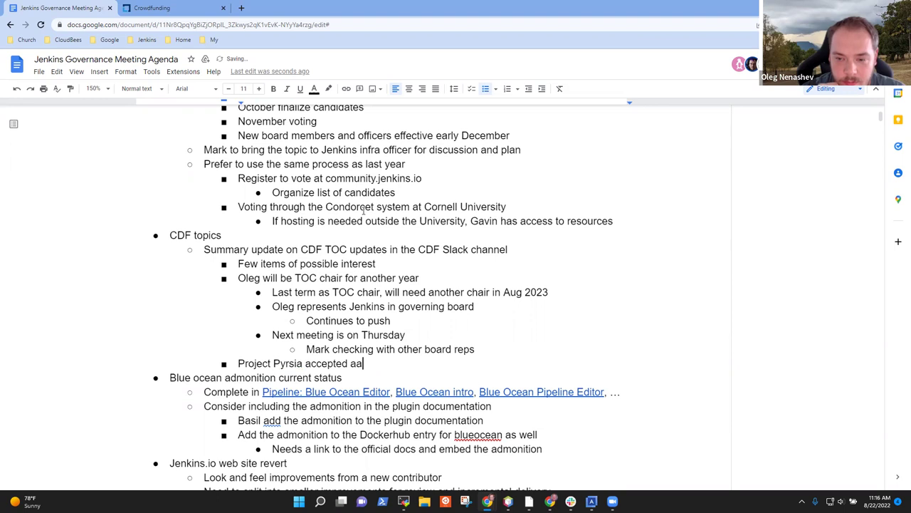
key(BackSpace)
key(BackSpace)
text(s a distrib)
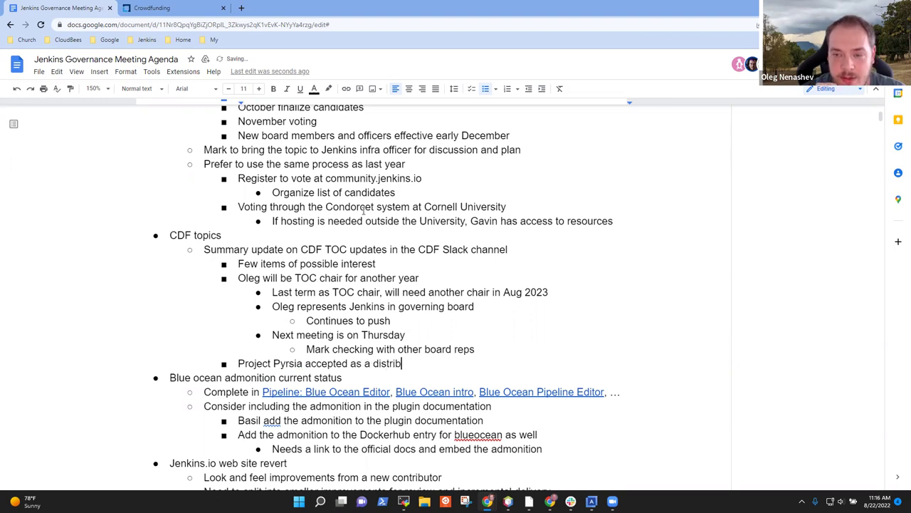
text(uted package )
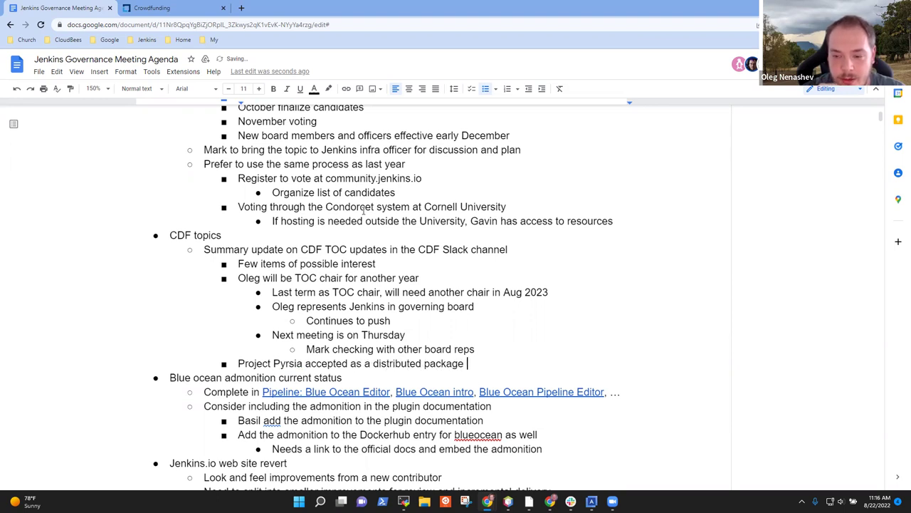
text(delivery network )
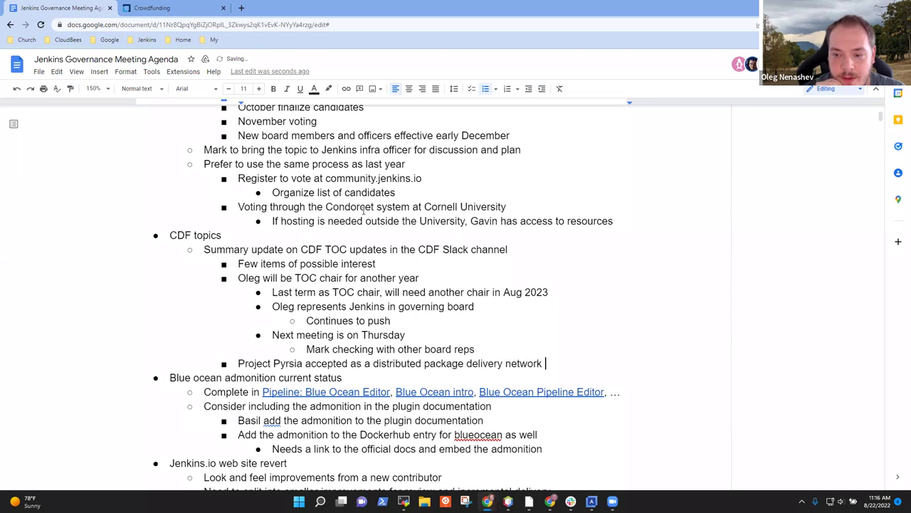
text(project)
key(Return)
key(Tab)
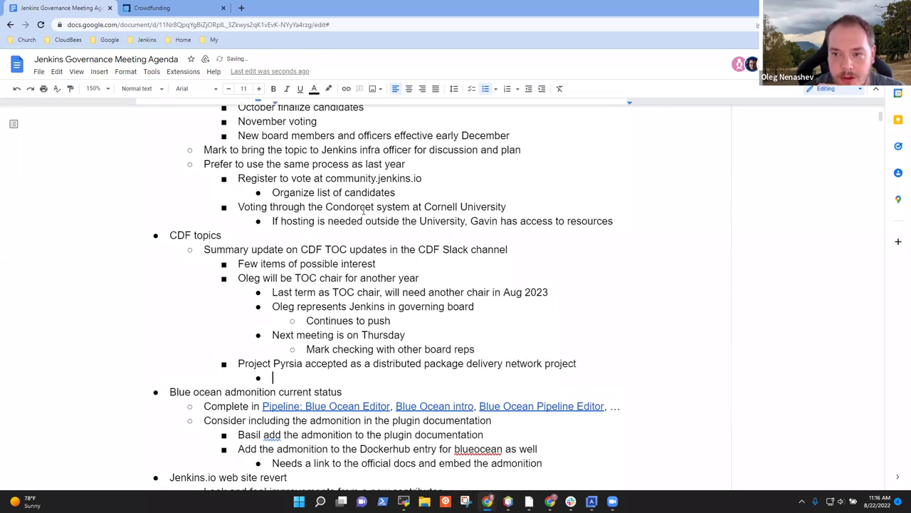
text(No obvious impact on Jenkins)
- Add 'Separate plugin likely for the Pyrsia project' with the sub-point 'May also need pluggable artifact storage update'
key(Return)
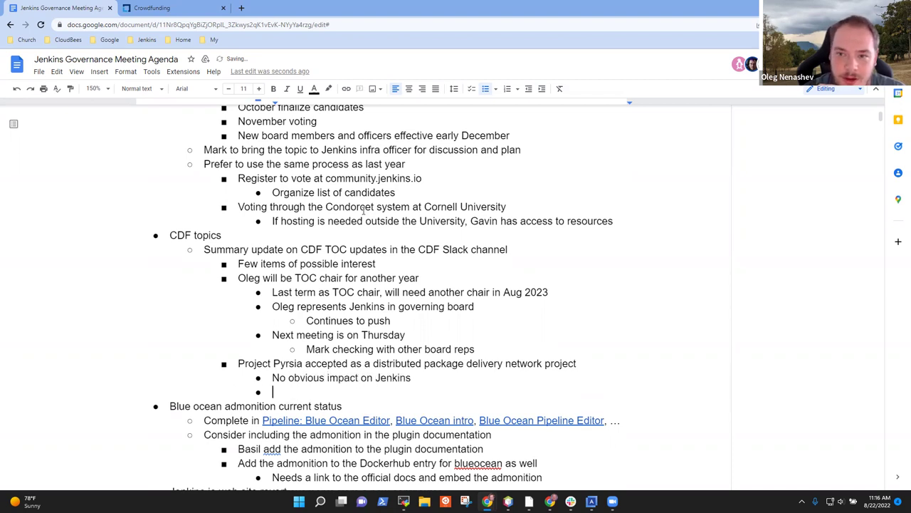
text(Artifactory)
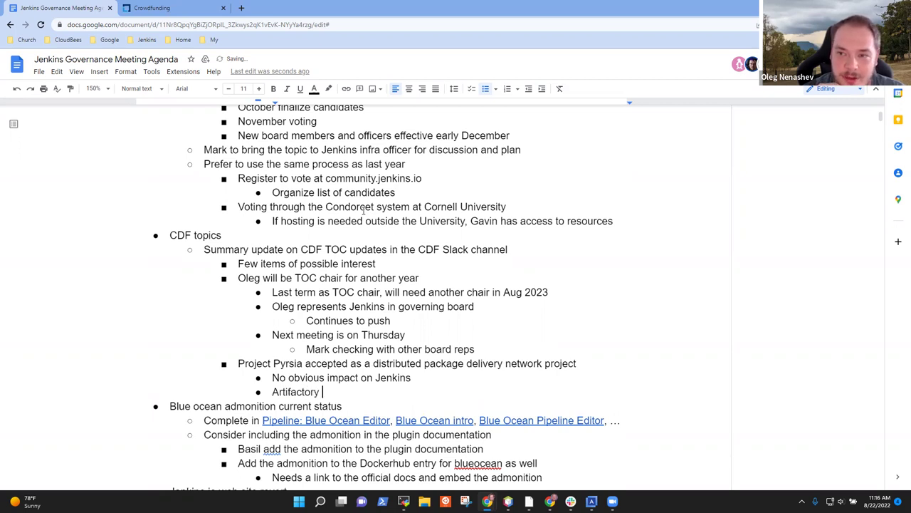
key(ctrl+BackSpace)
text(Separate pl)
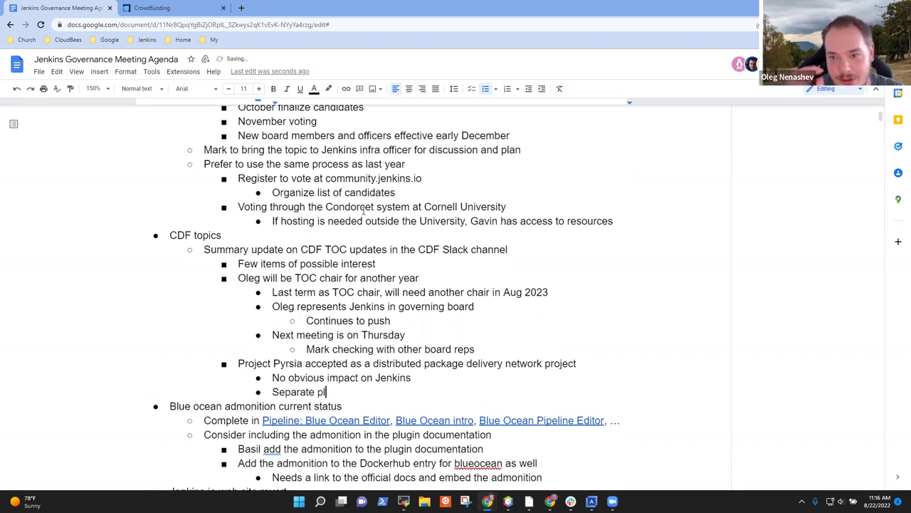
text(ugin likely )
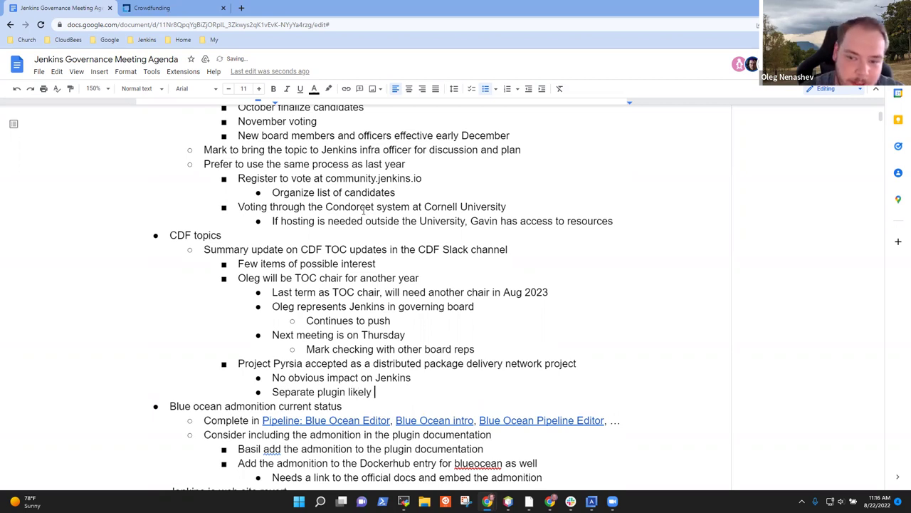
text(for the Pyrsai)
key(BackSpace)
key(BackSpace)
key(BackSpace)
text(ia project)
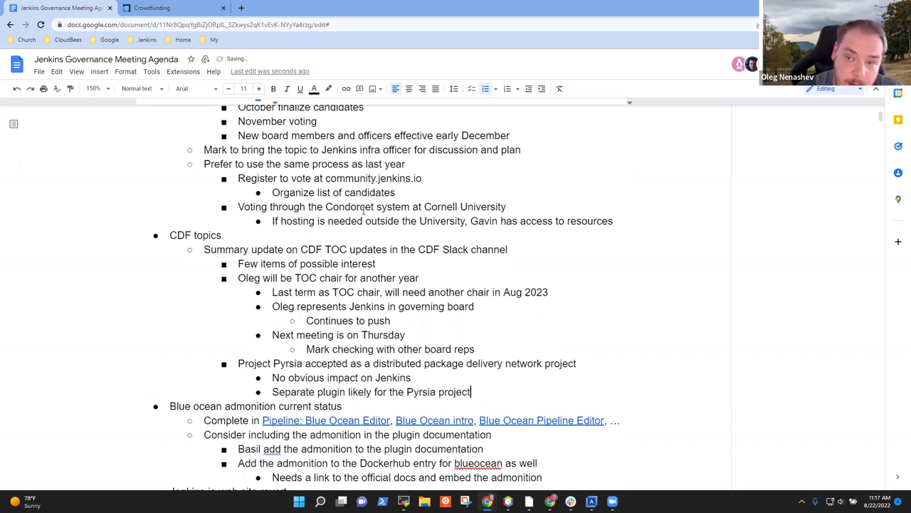
key(Return)
key(Tab)
text(May also need )
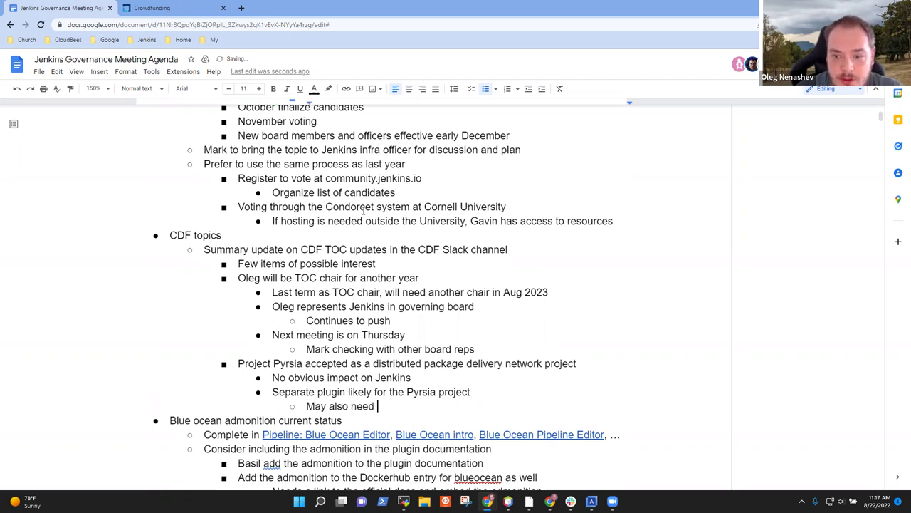
text(pluggable ar)
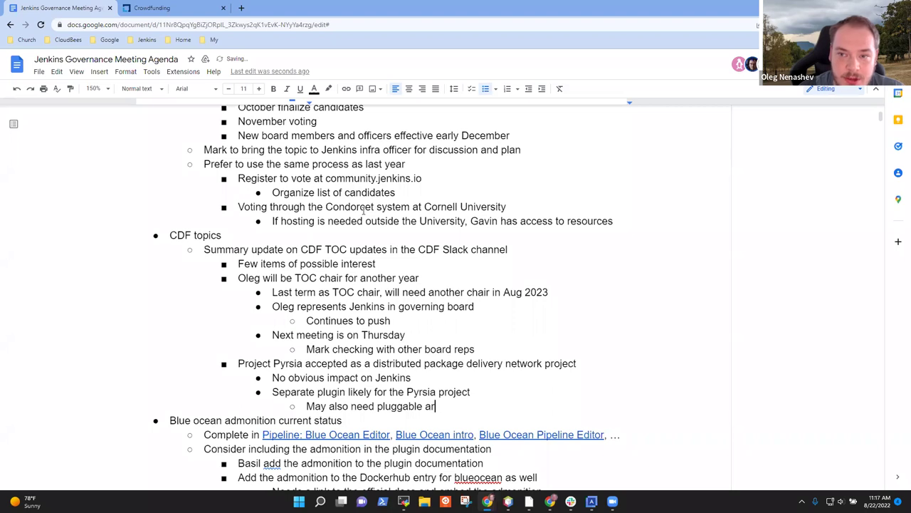
text(tifact storage update)
- Add the 'CDF reference architecture update' item with the sub-note 'Link to slide deck is available'
key(Return)
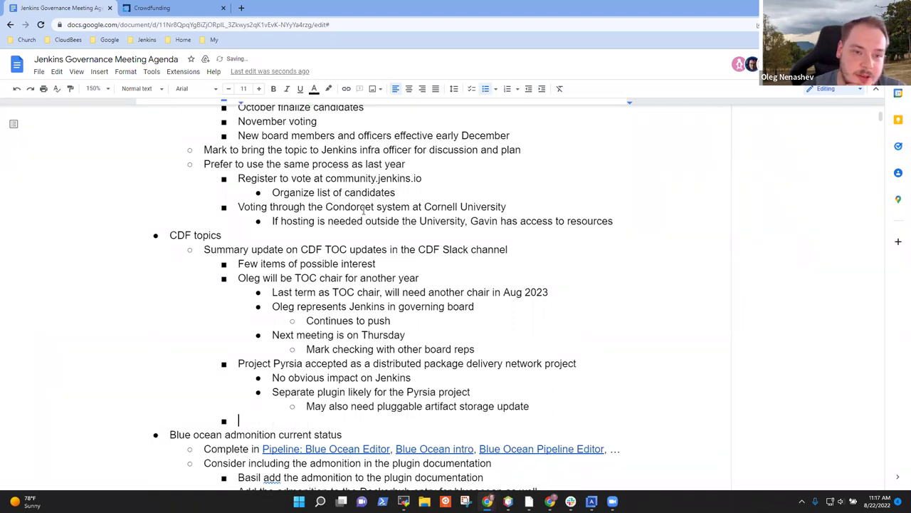
text(CDF refer)
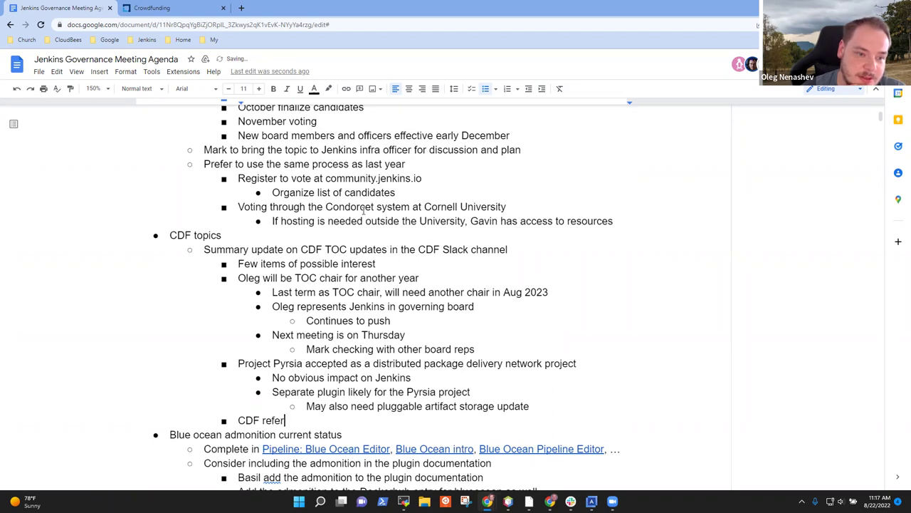
text(ence architec)
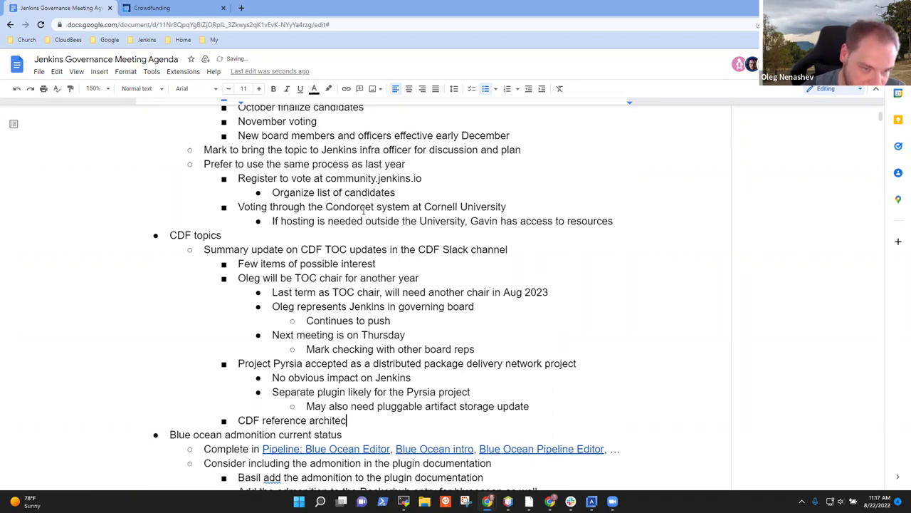
text(ture update)
key(Return)
key(Tab)
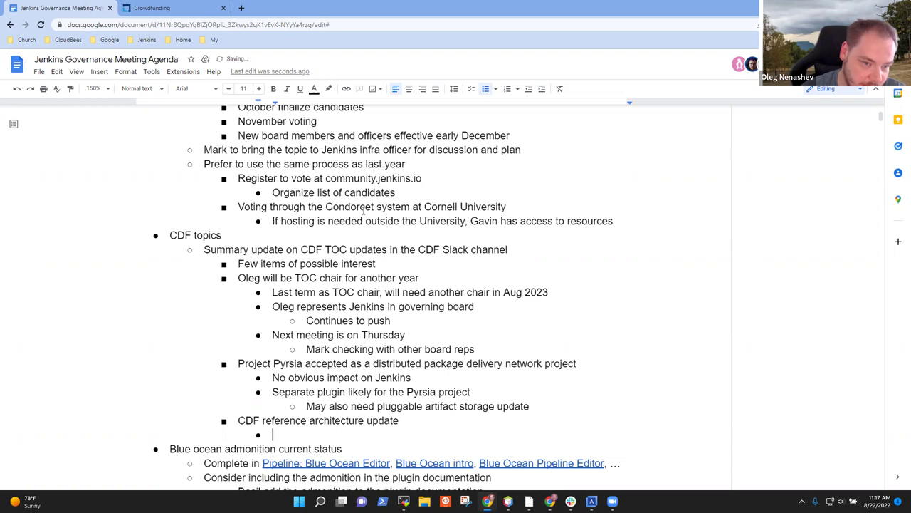
text(Link to slide )
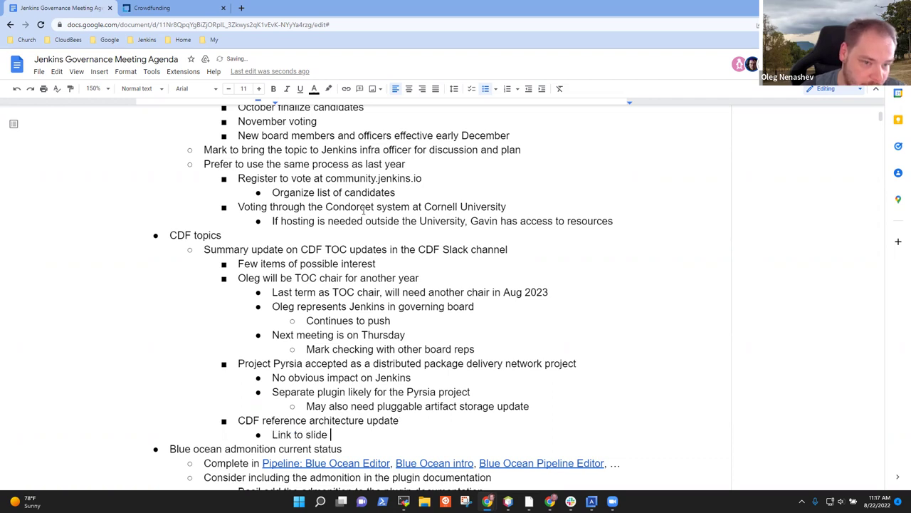
text(deck is availabl)
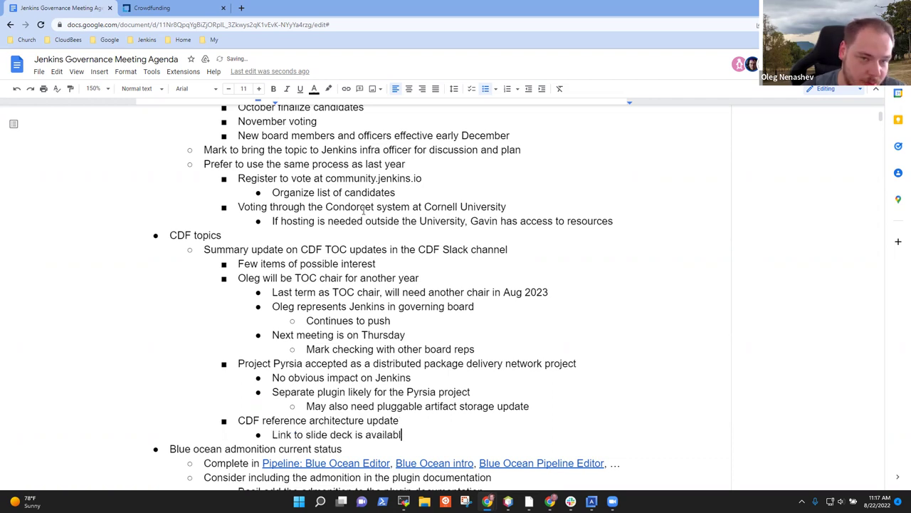
text(e)
- Note the attempt at a reference architecture for application delivery, with the sub-point 'Including CI and CD'
key(Return)
text(Attempt to )
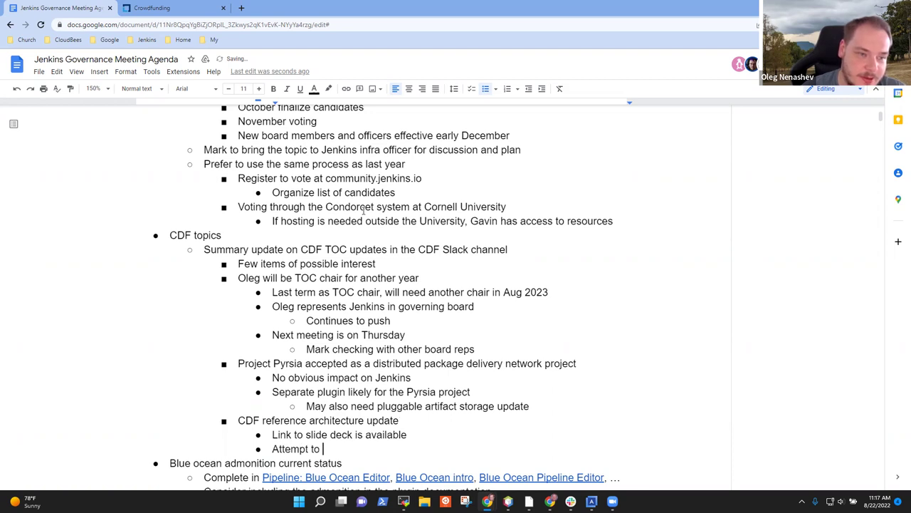
text(provide a refere)
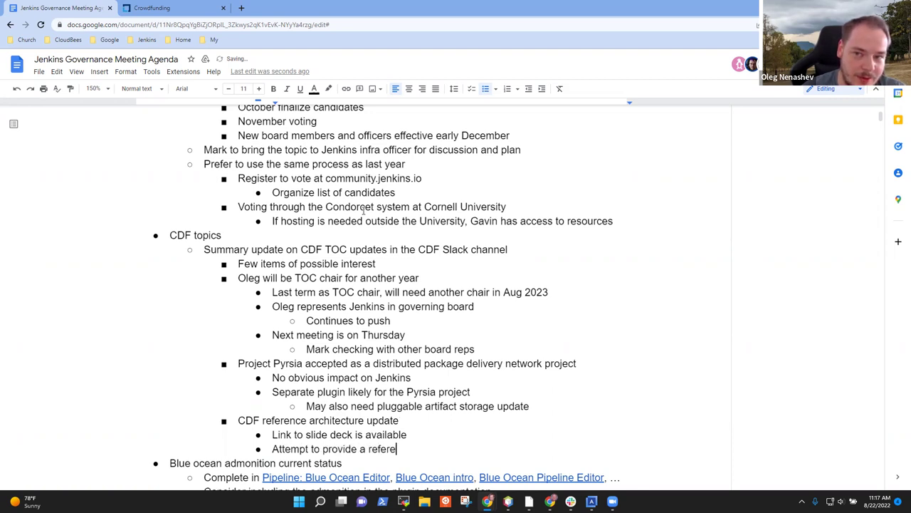
text(nce architecture)
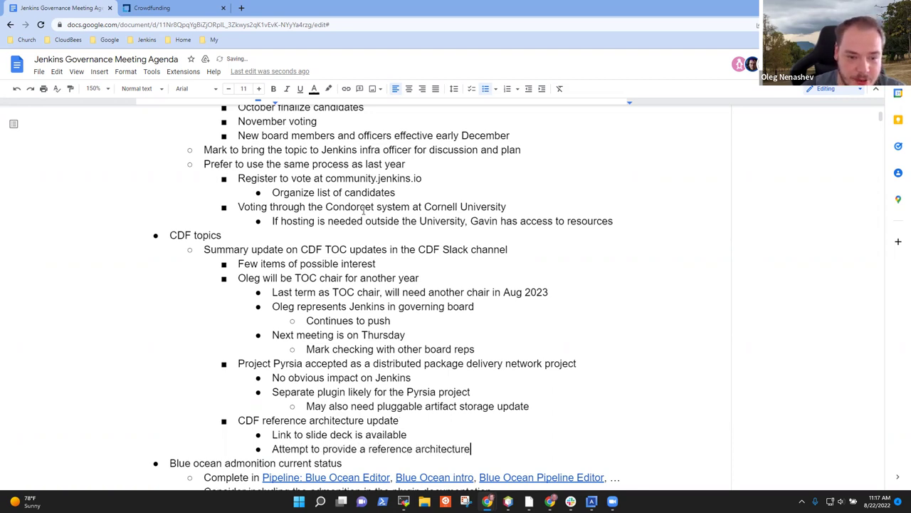
text( for application delivery glows)
key(ctrl+BackSpace)
text(g)
key(BackSpace)
key(Return)
key(Tab)
text(Inlu)
key(BackSpace)
key(BackSpace)
text(cluding CI and CD)
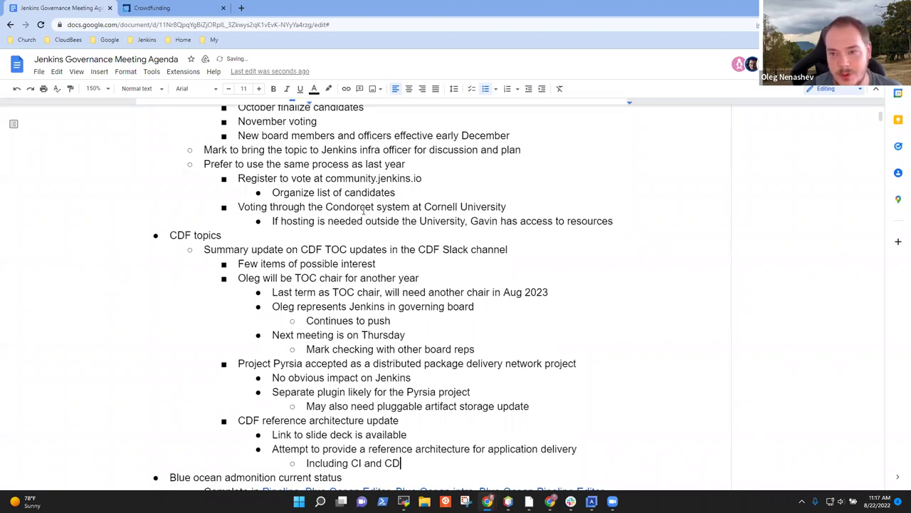
- Add 'Trying to find balance between projects in CDF environment'
key(Return)
text(RTryti)
key(ctrl+BackSpace)
text(Trying to find bala)
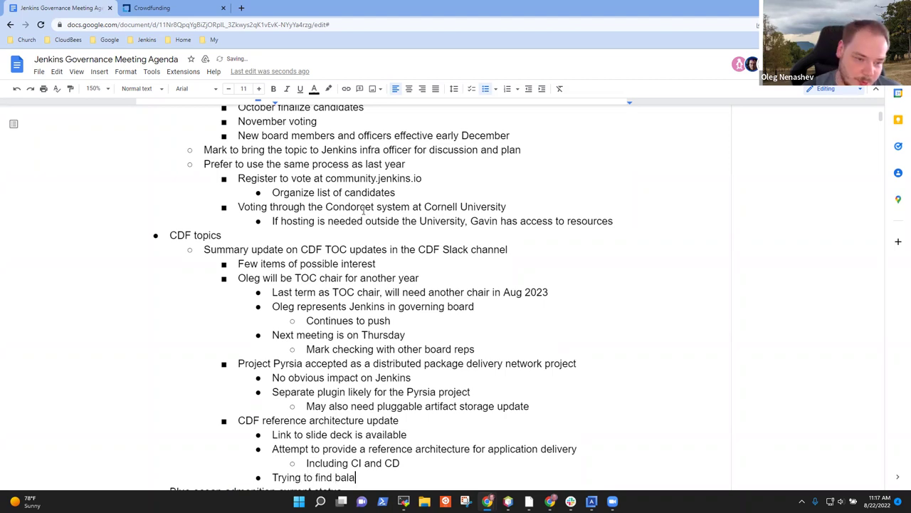
text(nce between projects )
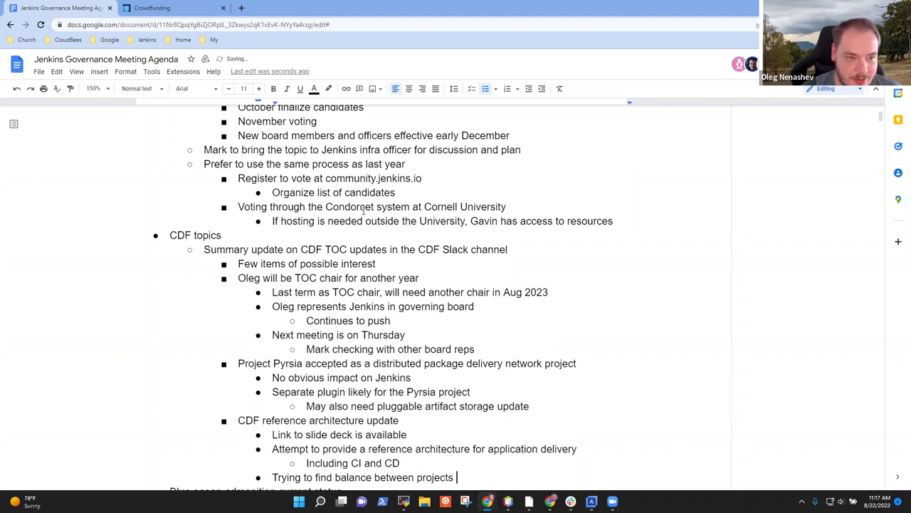
text(in CDF )
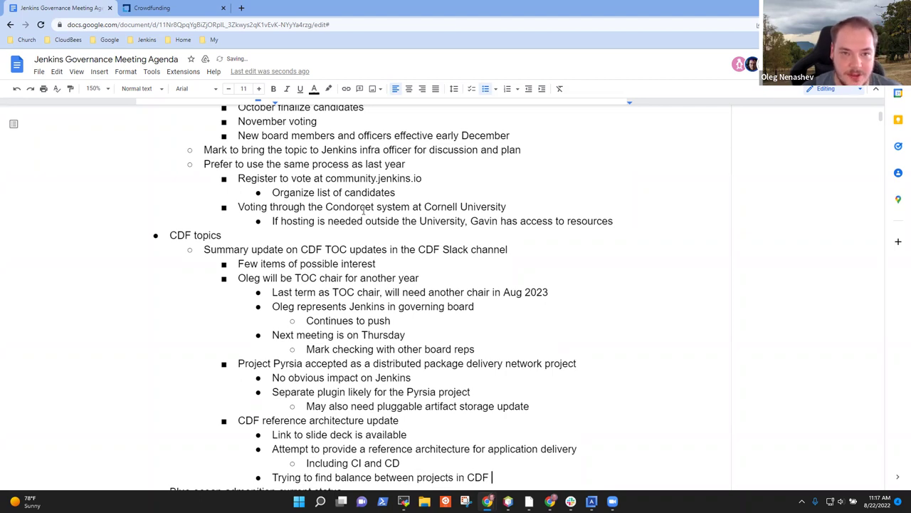
text(environment)
- Add 'Want to see Jenkins listed there', append 'is in progress', and a sub-note about joining for white papers and high-level architecture
key(Return)
text(W)
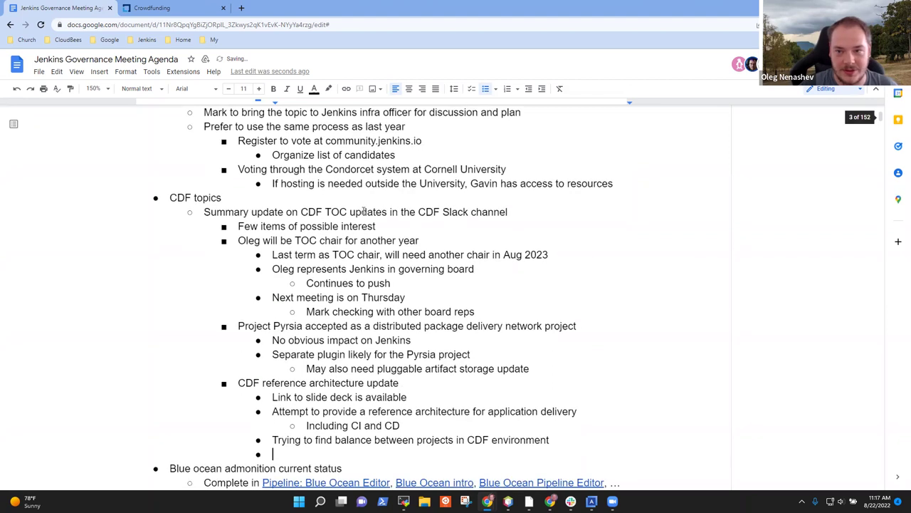
text(ant to see Jenk)
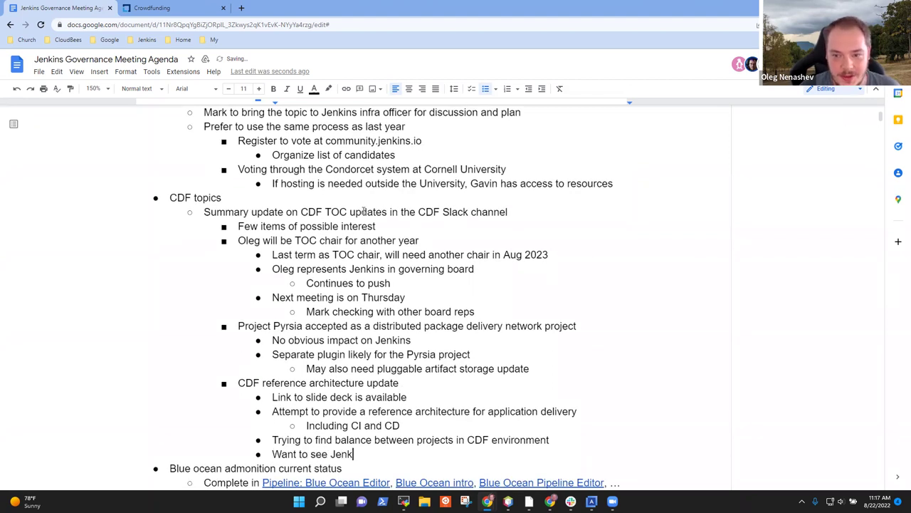
text(ins listed there)
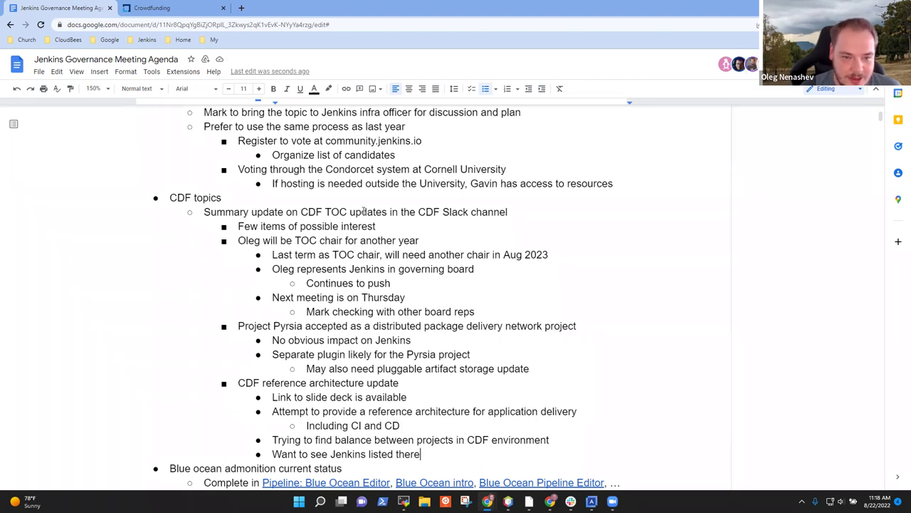
text(is in progress)
key(Return)
key(Tab)
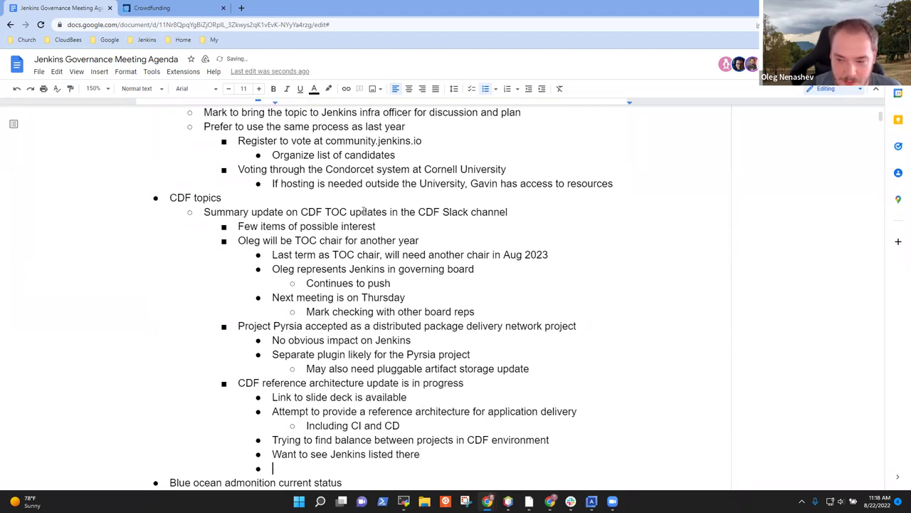
text(If intereste)
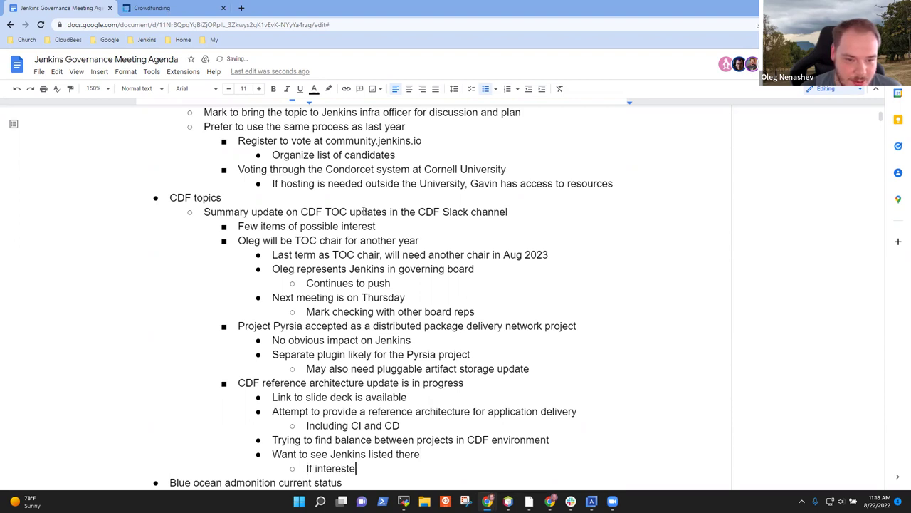
text(d in white pap)
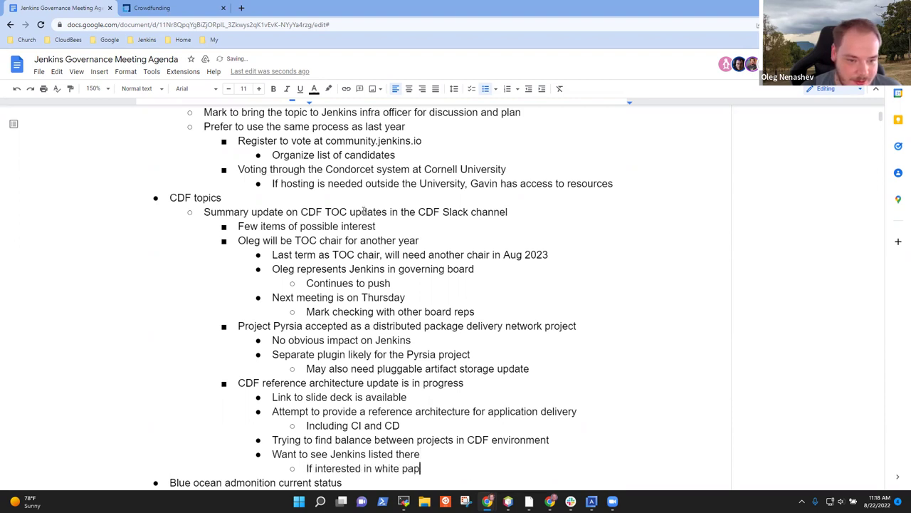
text(ers and high )
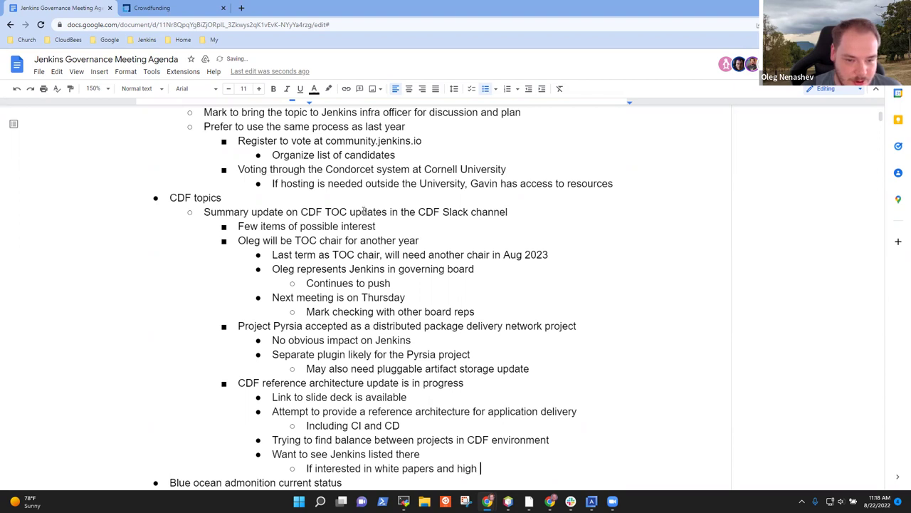
text(level arc)
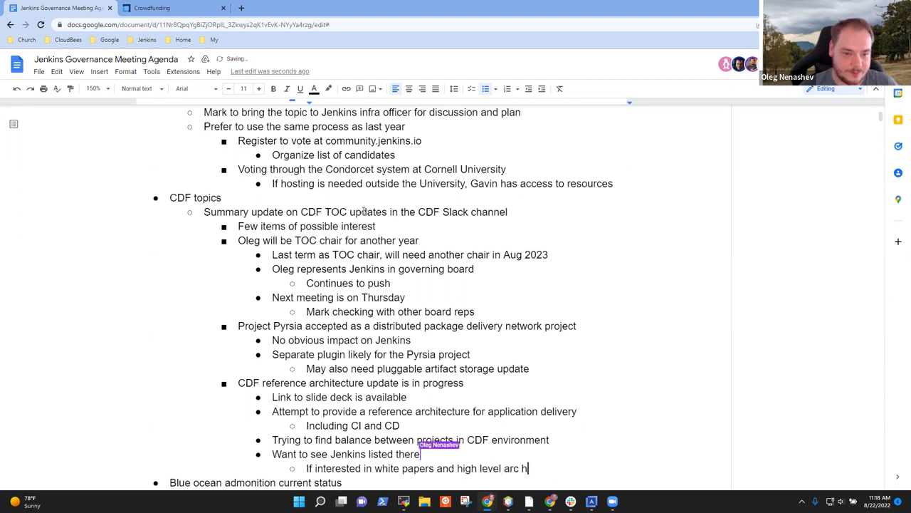
key(BackSpace)
text(hitecture, join this)
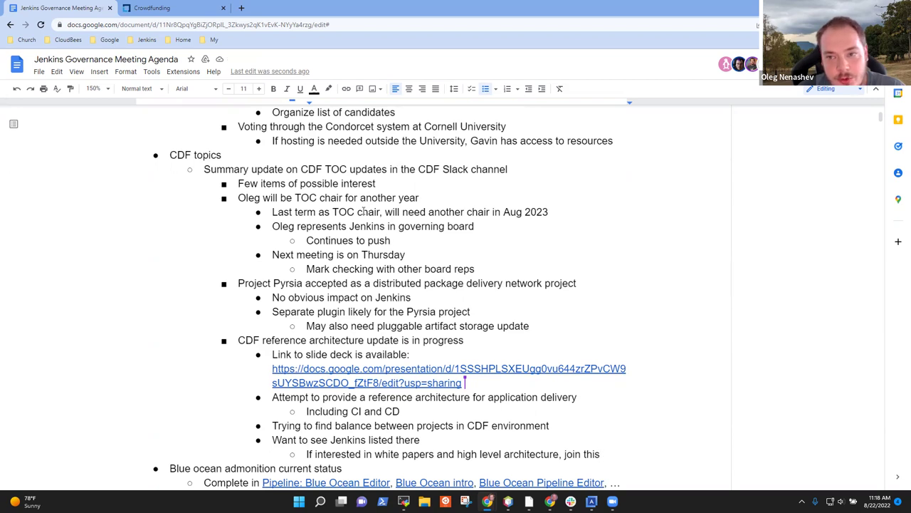
- Add 'Interactive likely to apply for CDF membership' with the sub-note 'Cloud native Pipeline based on Cloud Native Events'
key(Return)
key(shift+Tab)
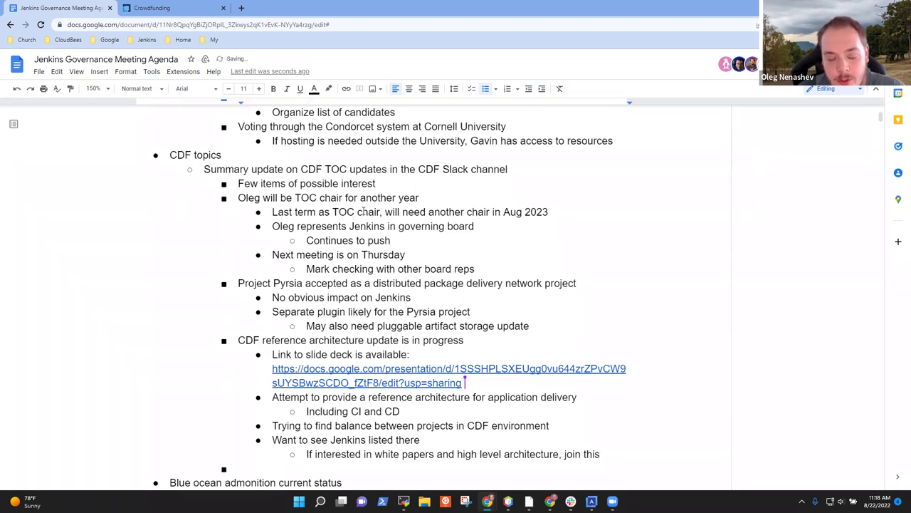
text(Interactive)
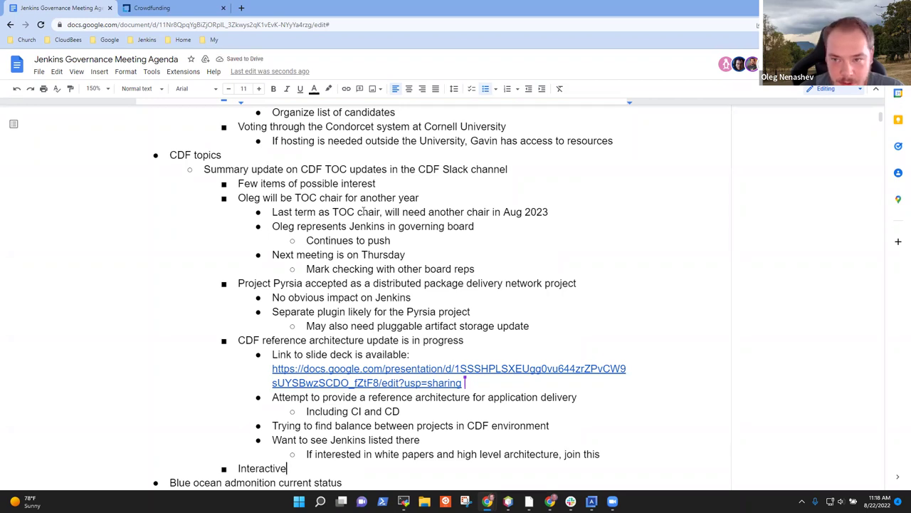
text( likely to apply for)
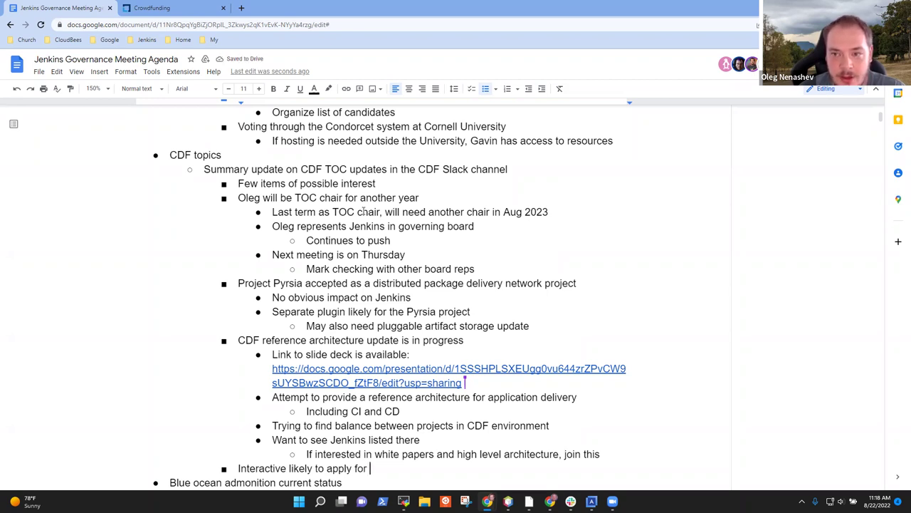
text(CDF membership)
key(Return)
key(Tab)
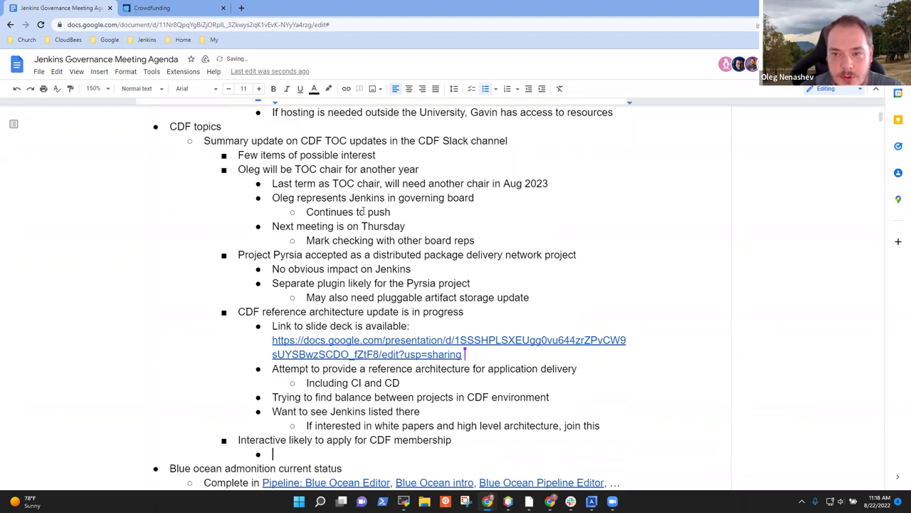
text(Cloud native )
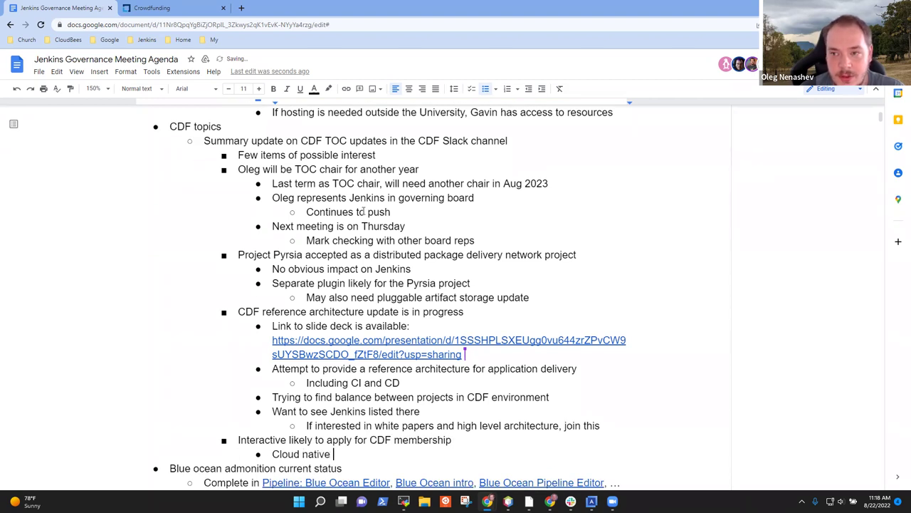
text(Pipeline )
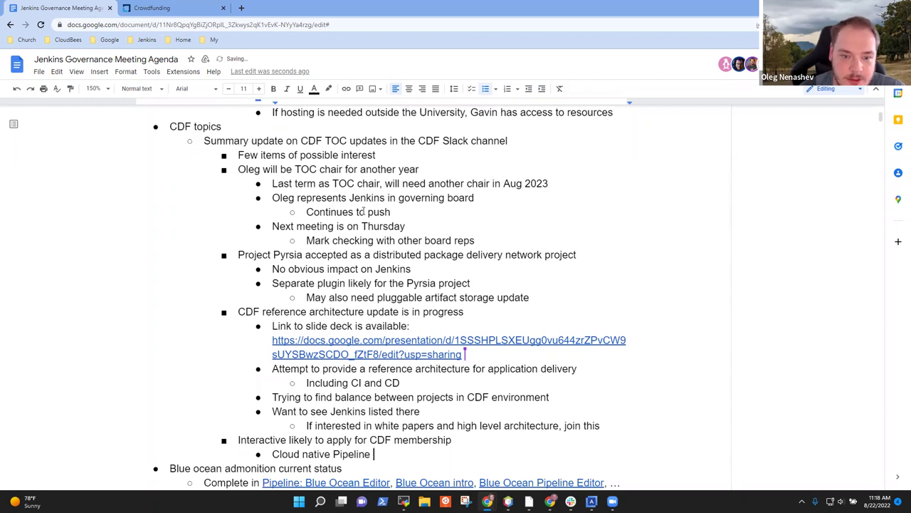
text(based on Cloud )
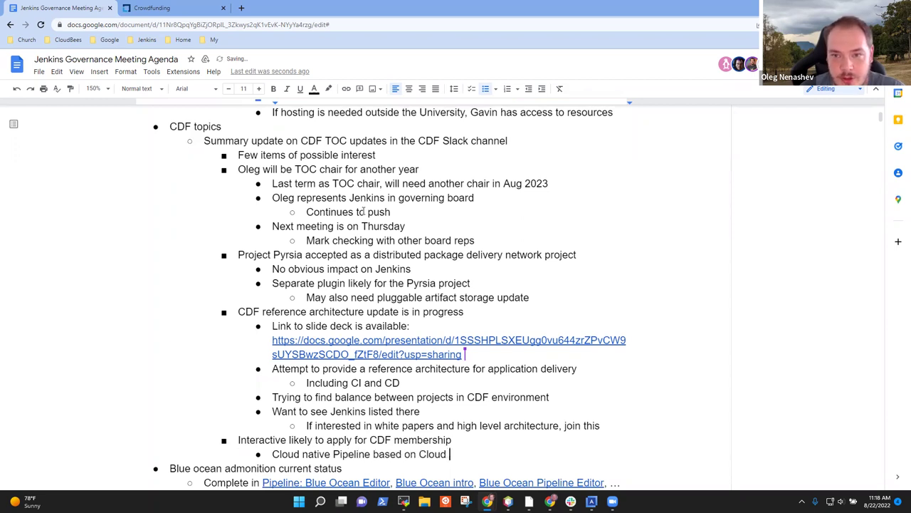
text(Native Events)
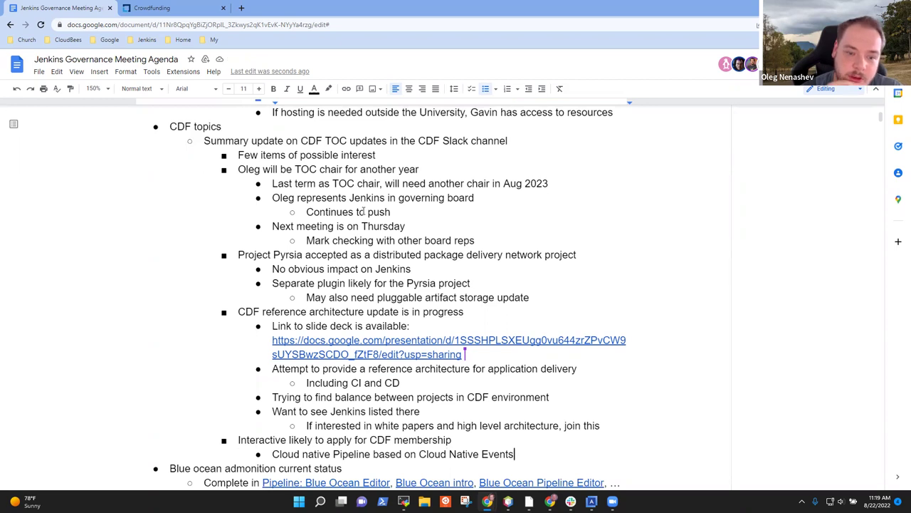
key(Return)
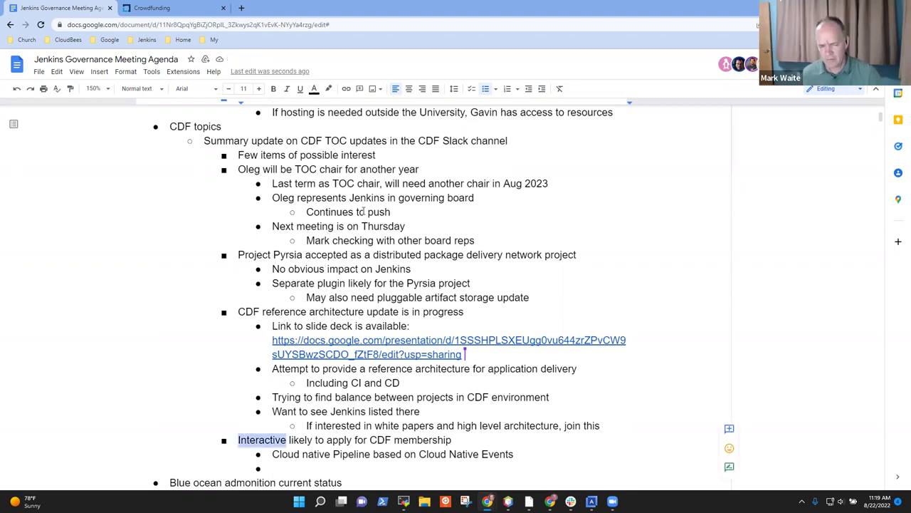
- Replace the name 'Interactive' with 'Directive' in the CDF membership item
key(Left)
key(ctrl+shift+Right)
text(Directive)
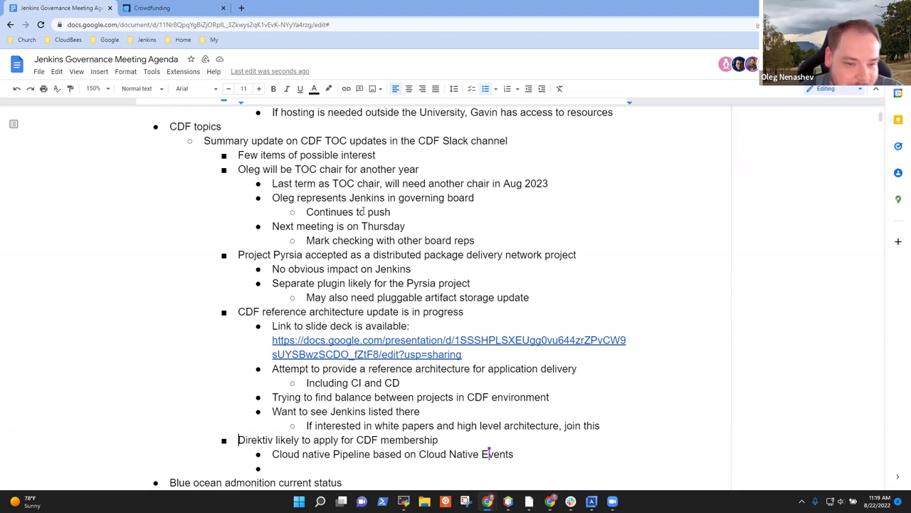
- Fill the empty sub-bullet with 'More Pipeline engines at CDF'
scroll(360, 349, down, 4)
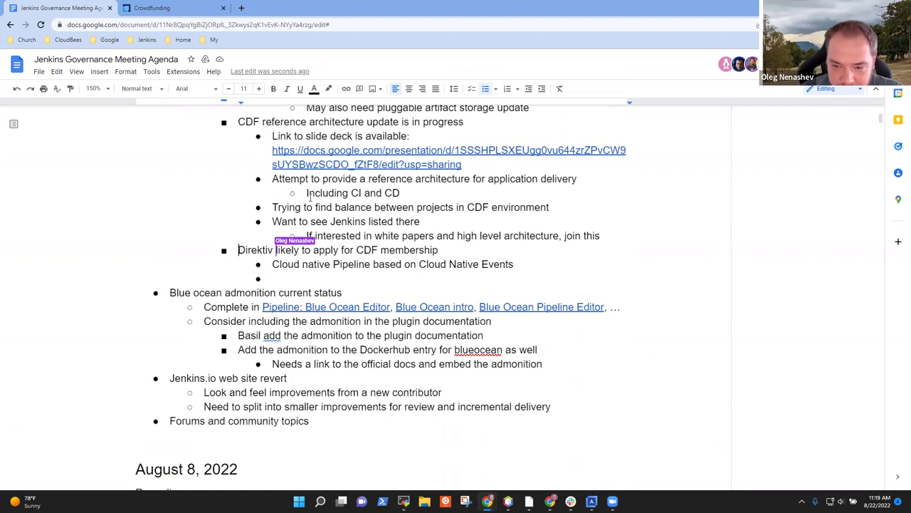
click(281, 277)
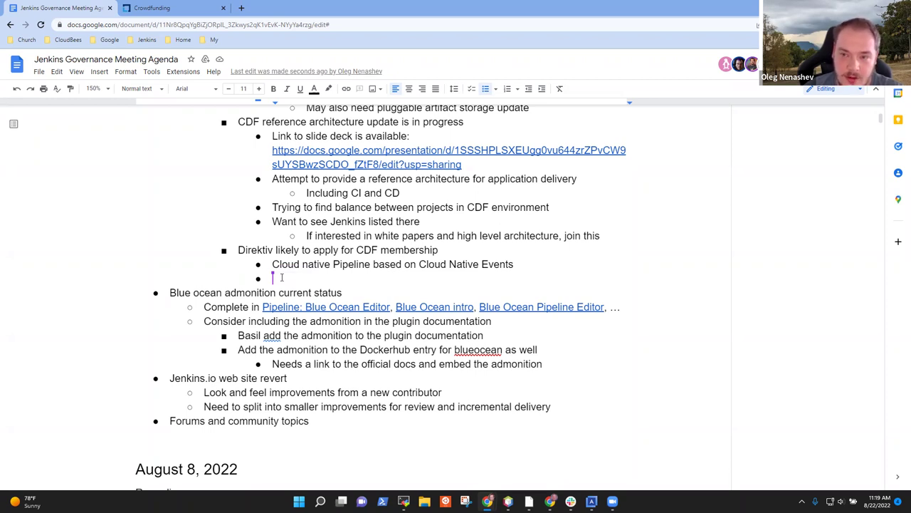
text(More pi)
key(BackSpace)
key(BackSpace)
text(Pie)
key(BackSpace)
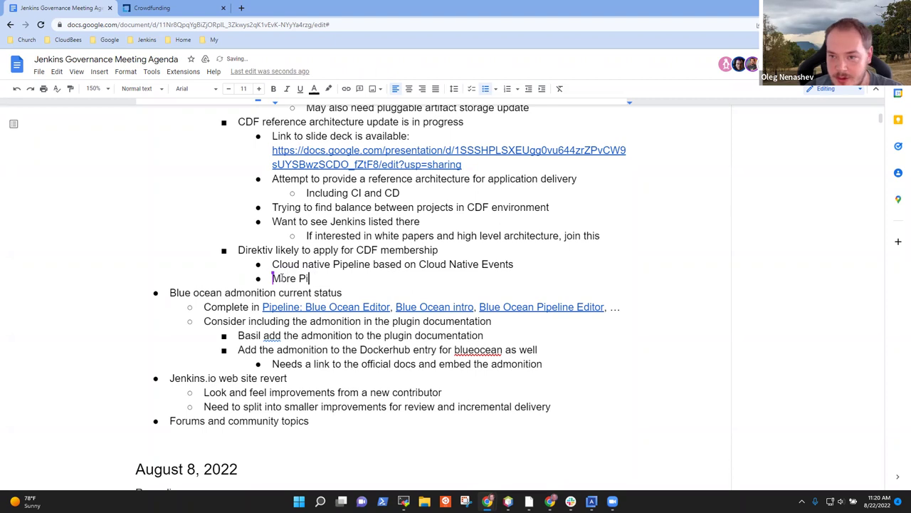
text(peline engines at CDF)
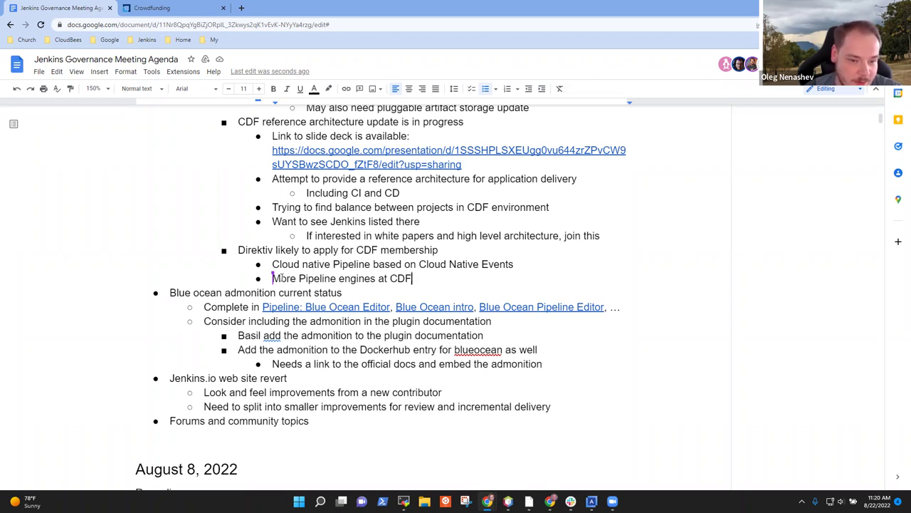
- Add the sub-note 'Jenkins pluggable pipeline not actively being developed' and outdent the next bullet one level
key(Return)
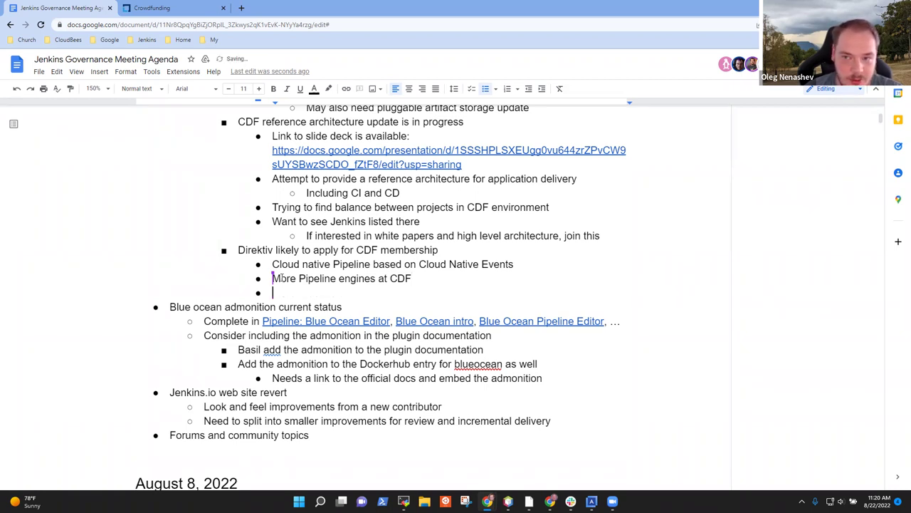
text(Jenkins plugg)
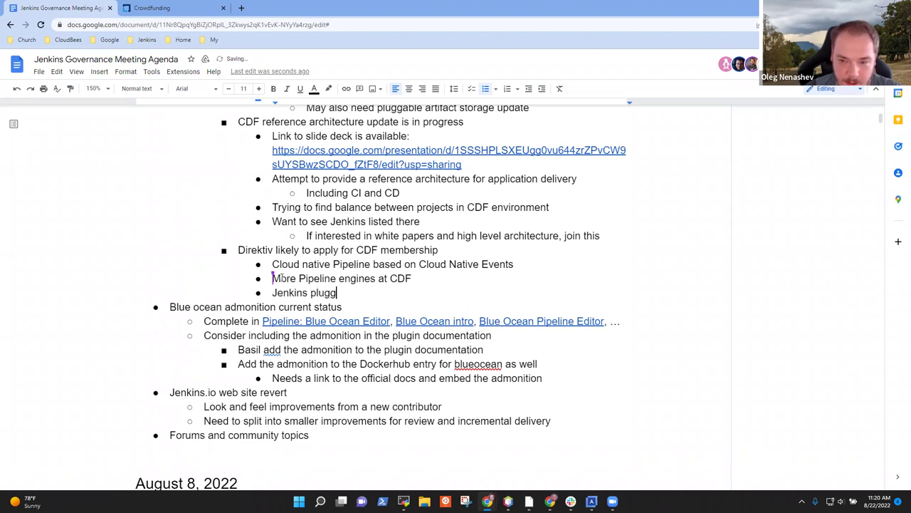
text(abl)
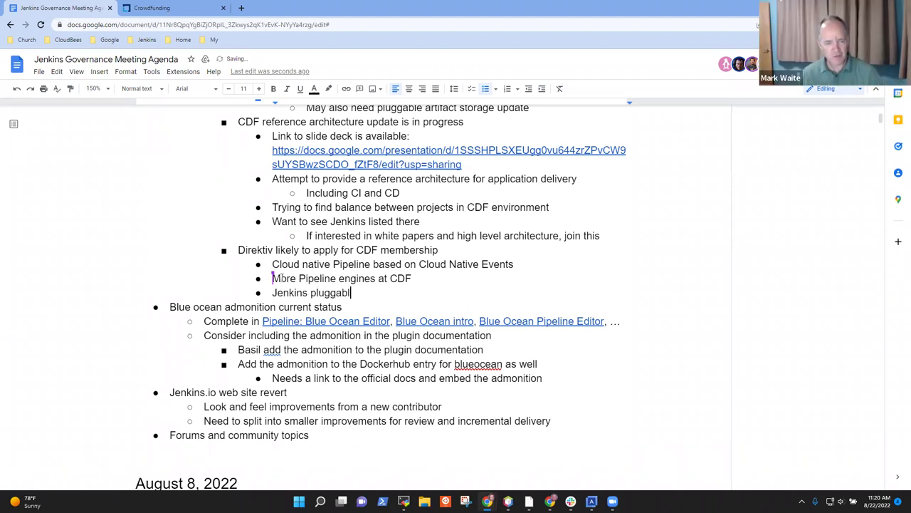
text(e pipeline )
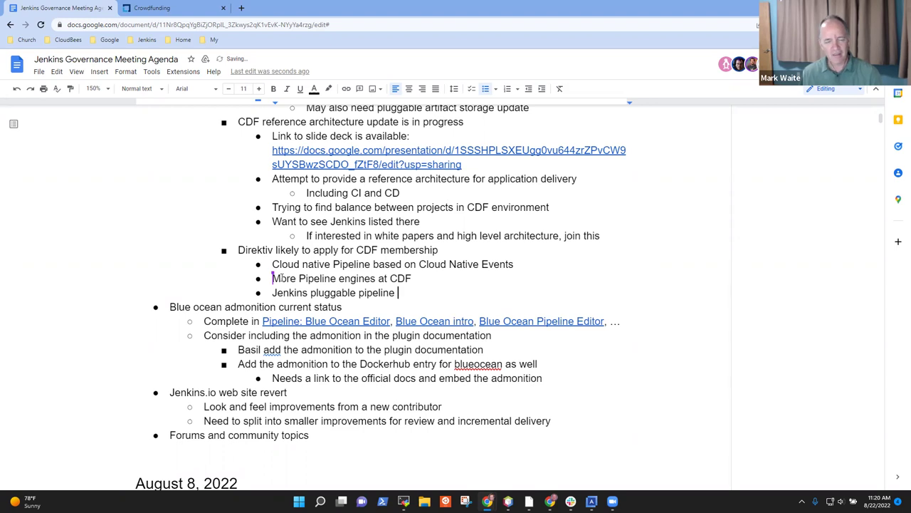
text(not actively)
key(ctrl+BackSpace)
text(actively being developed)
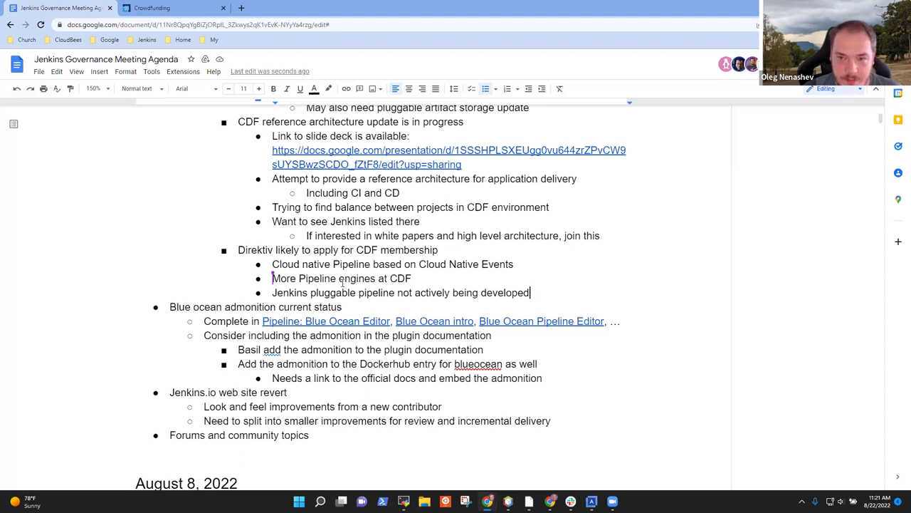
key(Return)
key(shift+Tab)
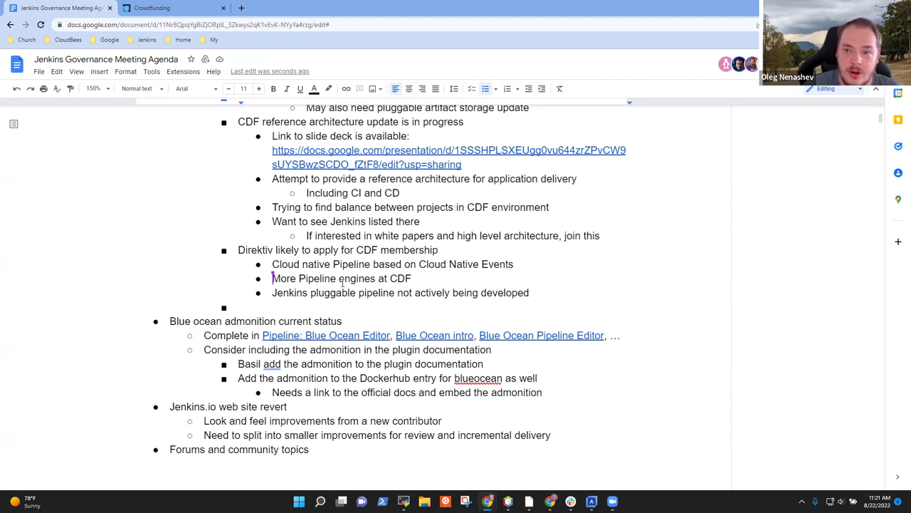
- Note that a treasurer has been appointed, with the sub-point 'May be able to help with GSoC funding transfer'
text(Treasu)
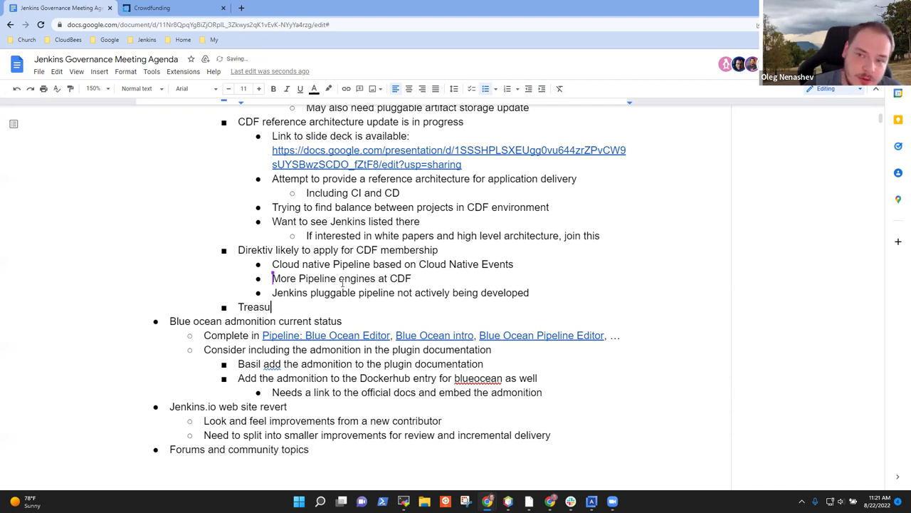
text(rer has been appo)
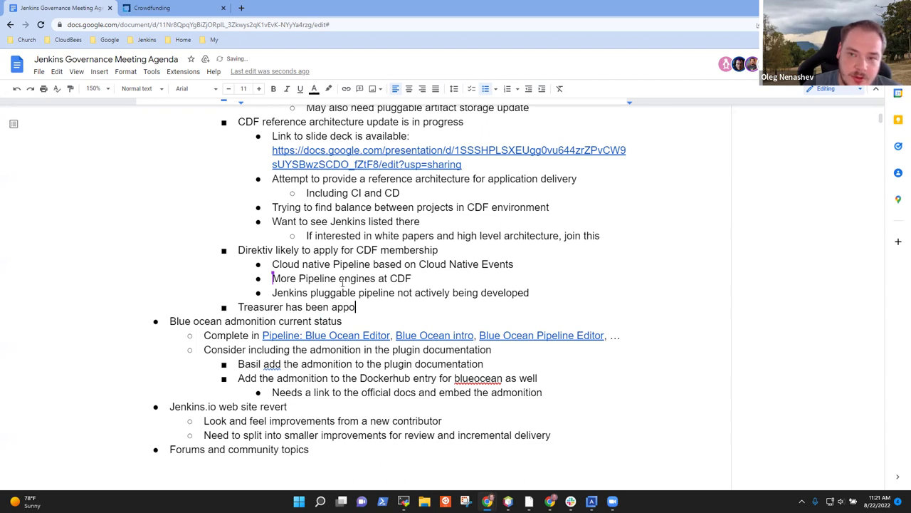
text(inted (Da)
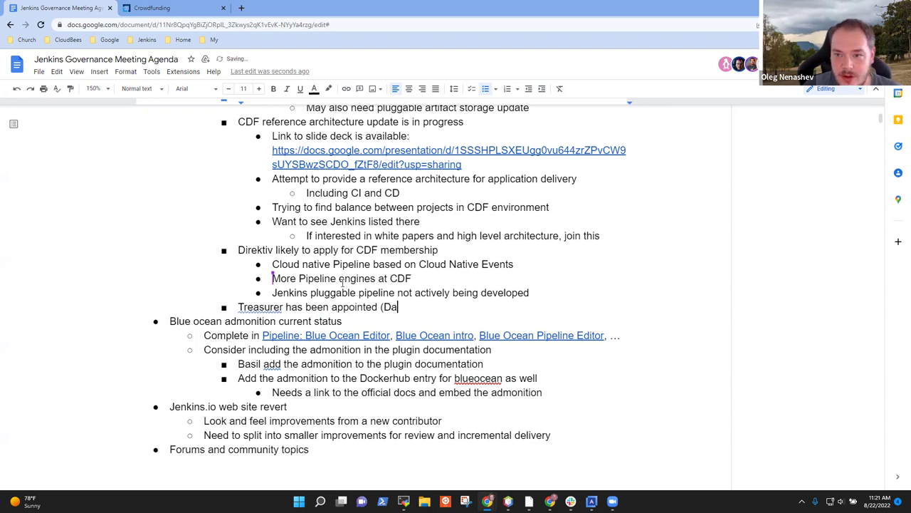
text(vid L)
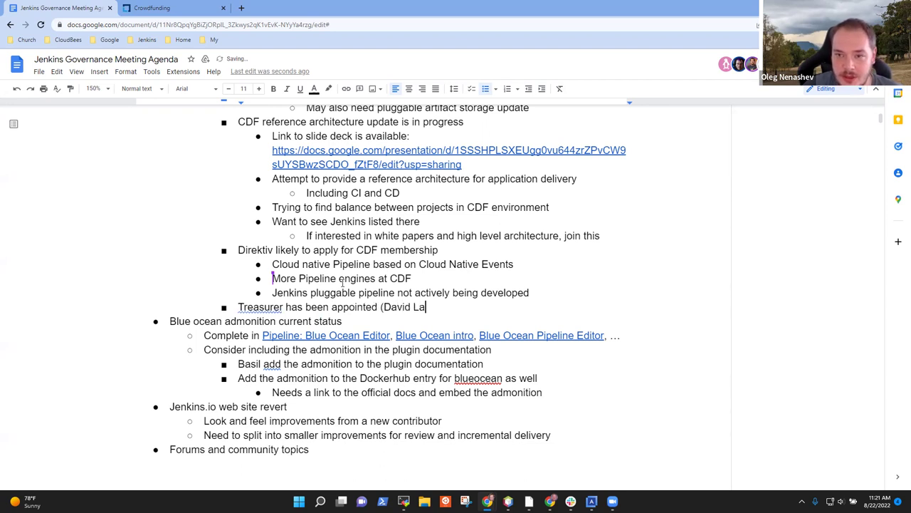
text(a)
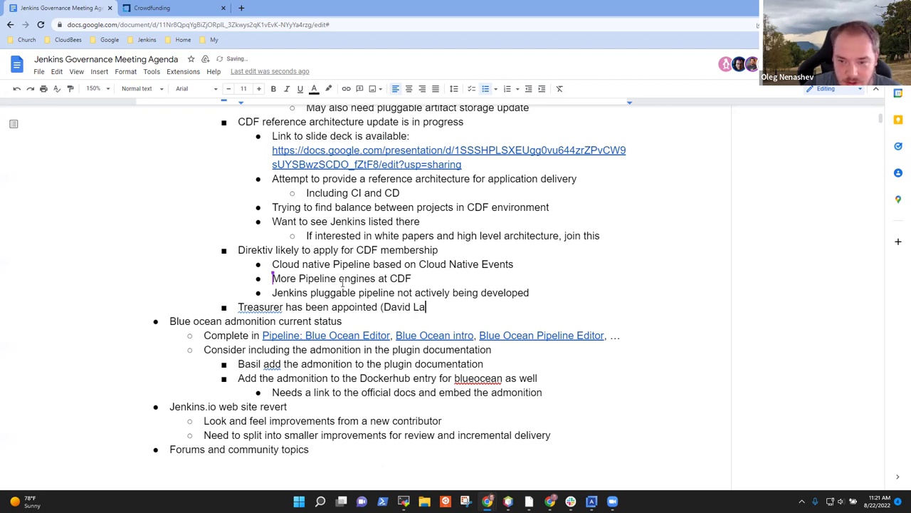
text(i))
key(Return)
key(Tab)
text(May be able to help wit)
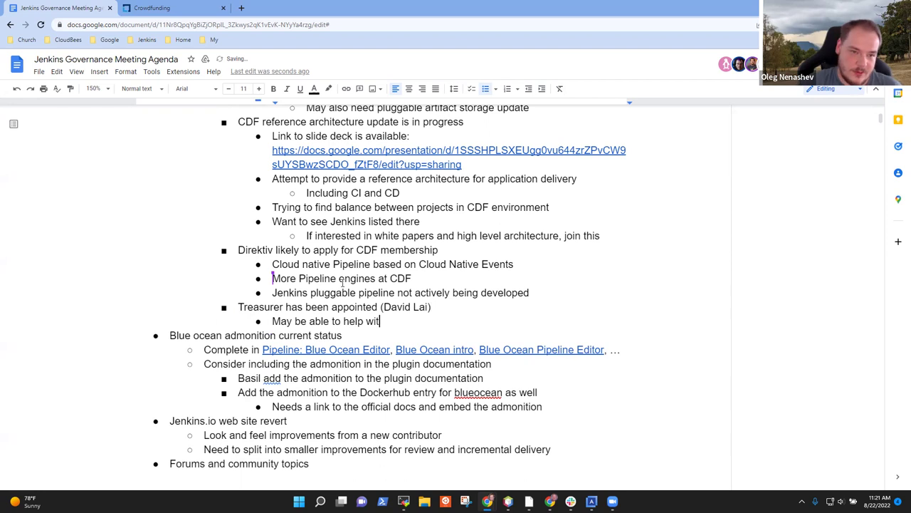
text(h GSoC fundi)
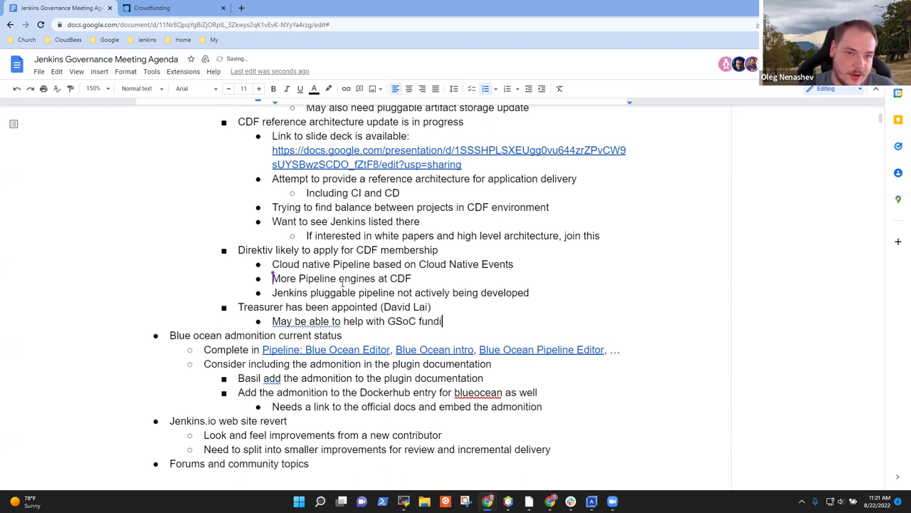
text(ng trans)
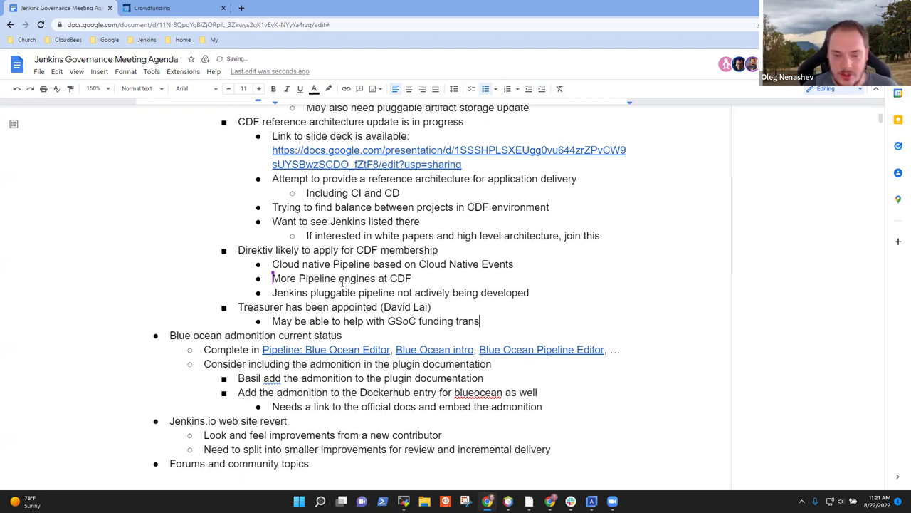
text(fer)
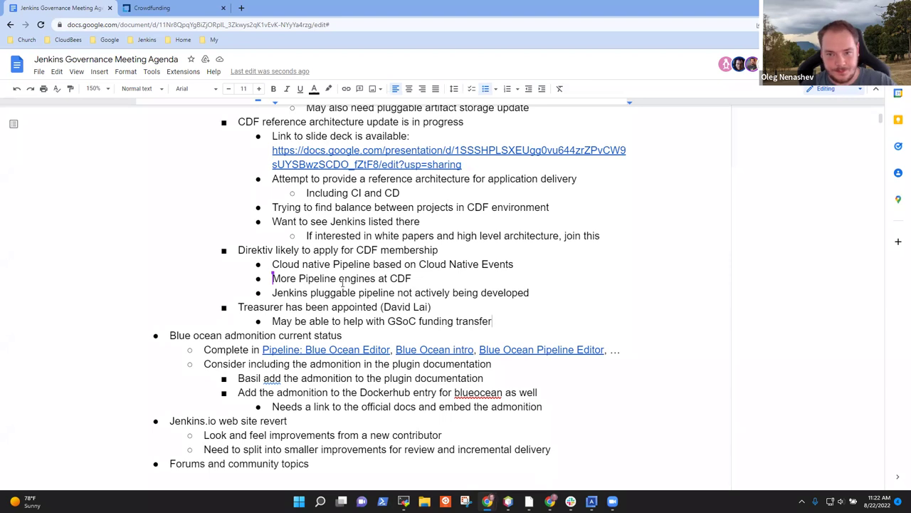
key(Down)
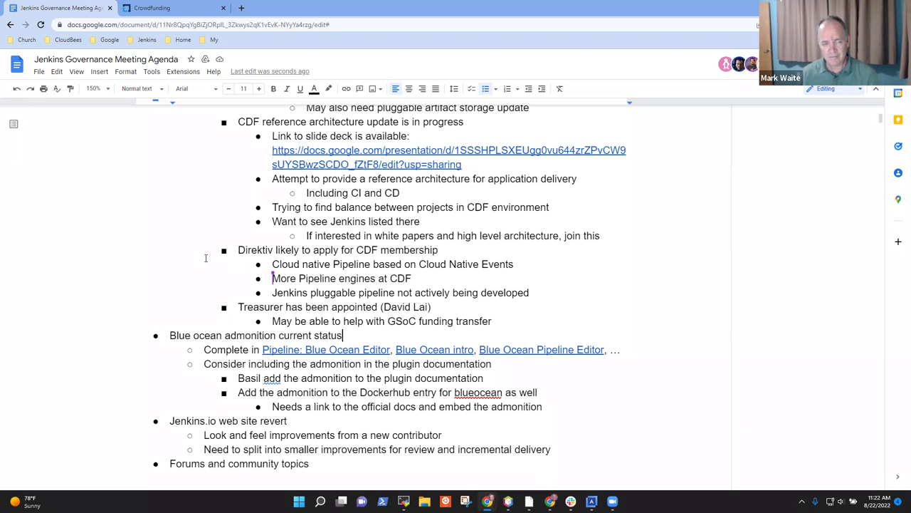
- Review the Blue Ocean admonition status line and its Pipeline: Blue Ocean Editor link preview
scroll(156, 257, down, 2)
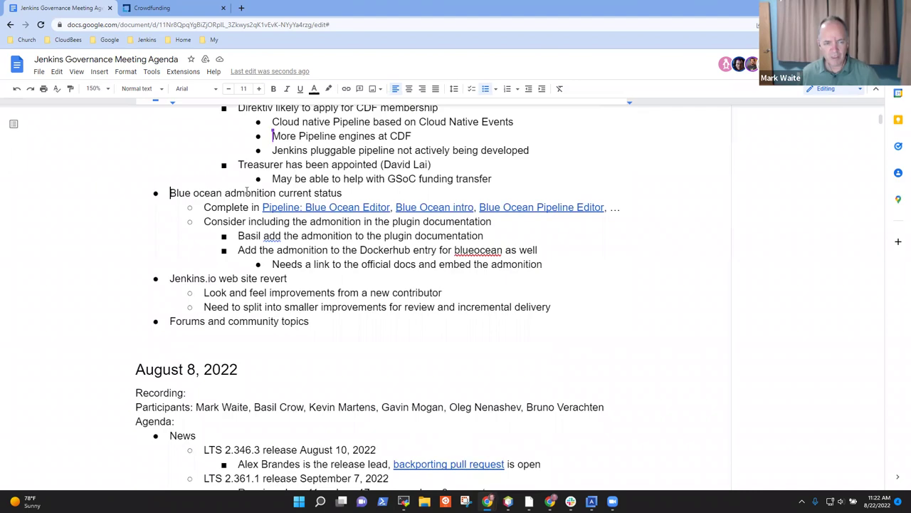
key(ctrl+Home)
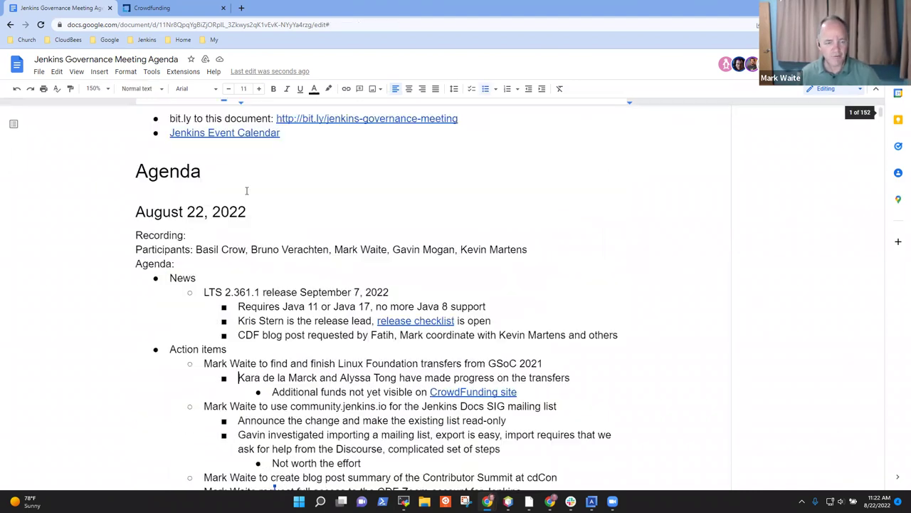
scroll(247, 190, down, 15)
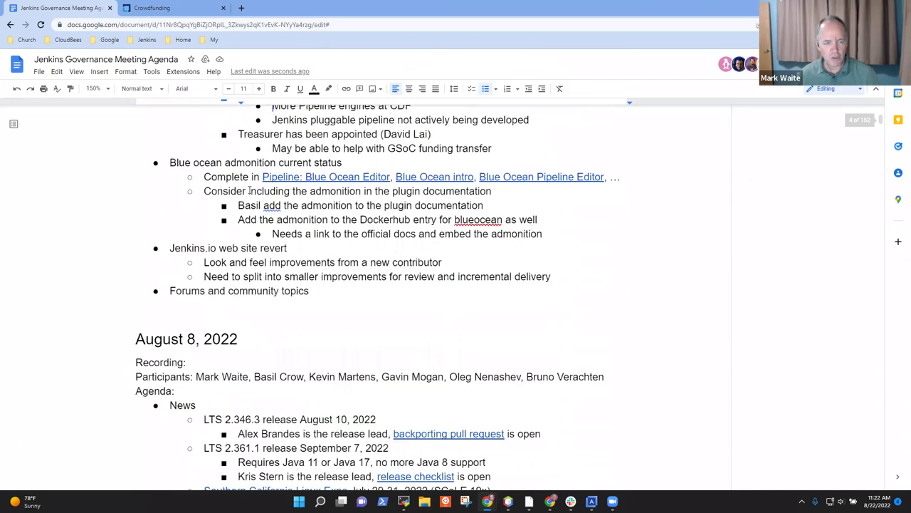
scroll(249, 188, up, 1)
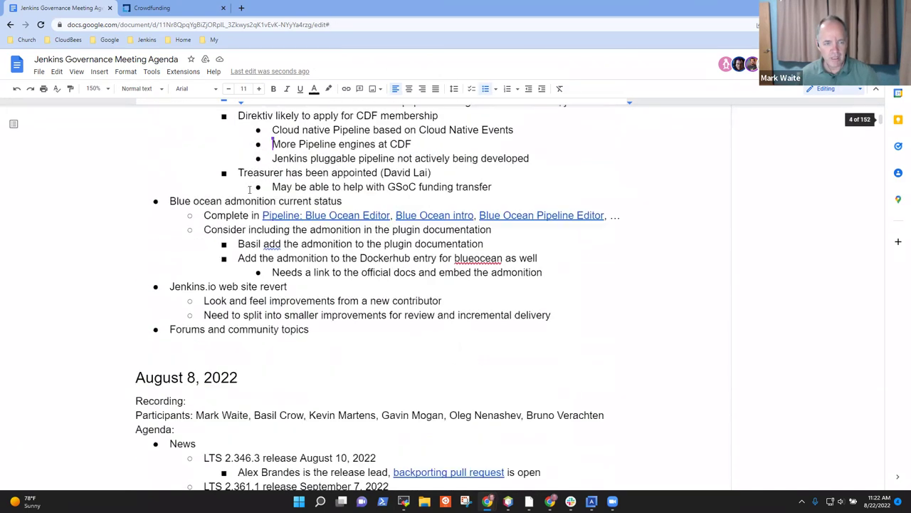
triple_click(198, 201)
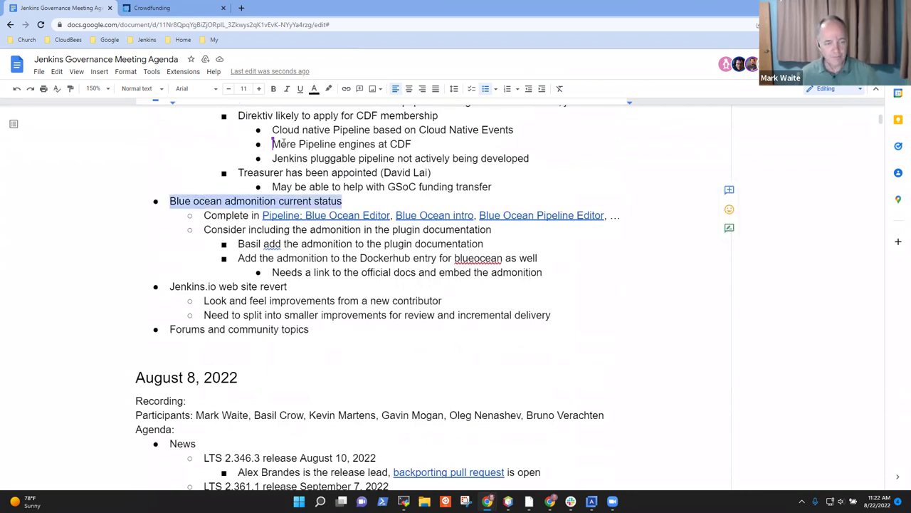
click(328, 215)
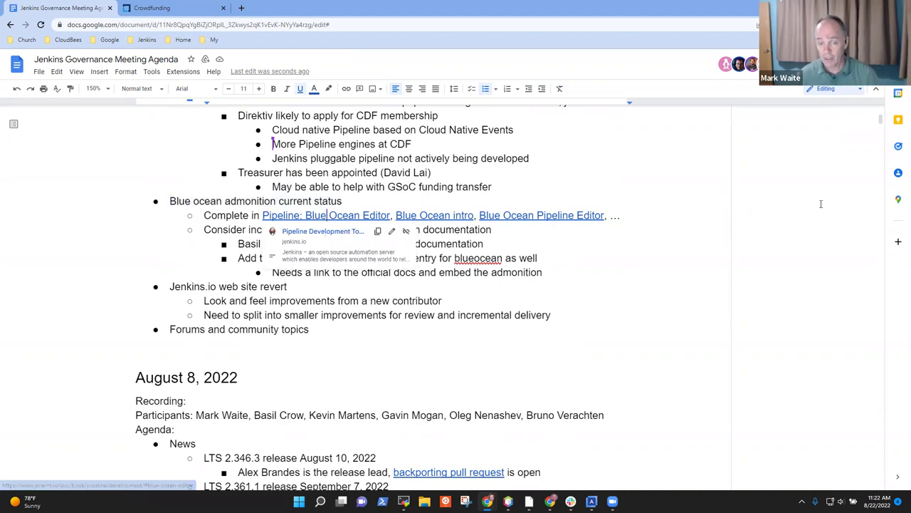
click(243, 230)
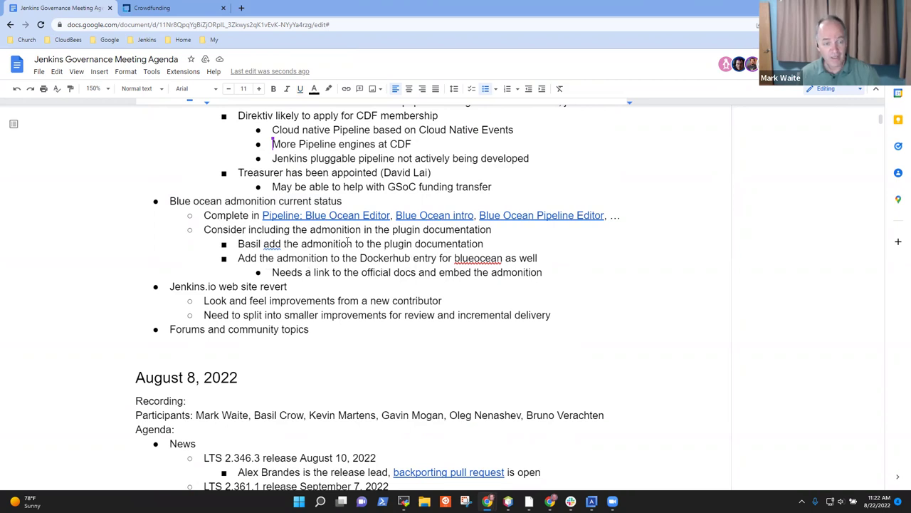
- Append '(Done)' to the item about adding the admonition to the plugin documentation
key(Home)
key(shift+End)
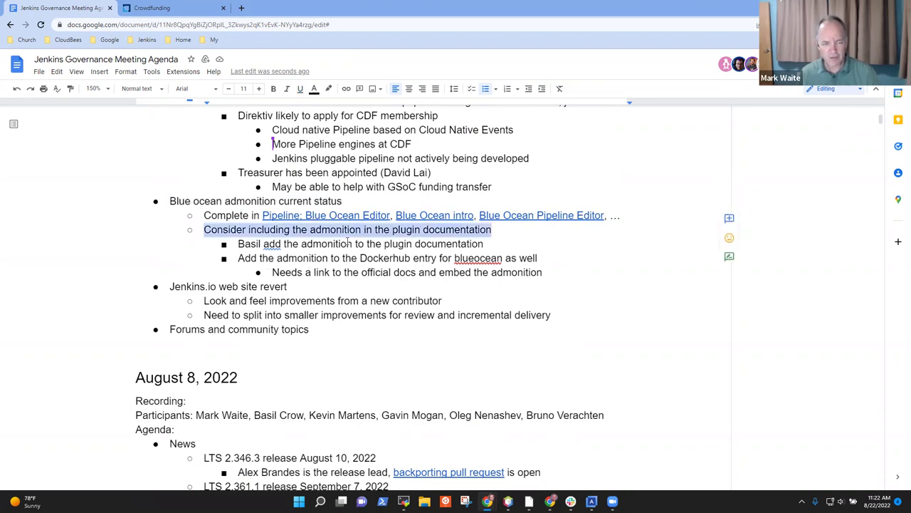
key(Right)
key(Right)
key(shift+End)
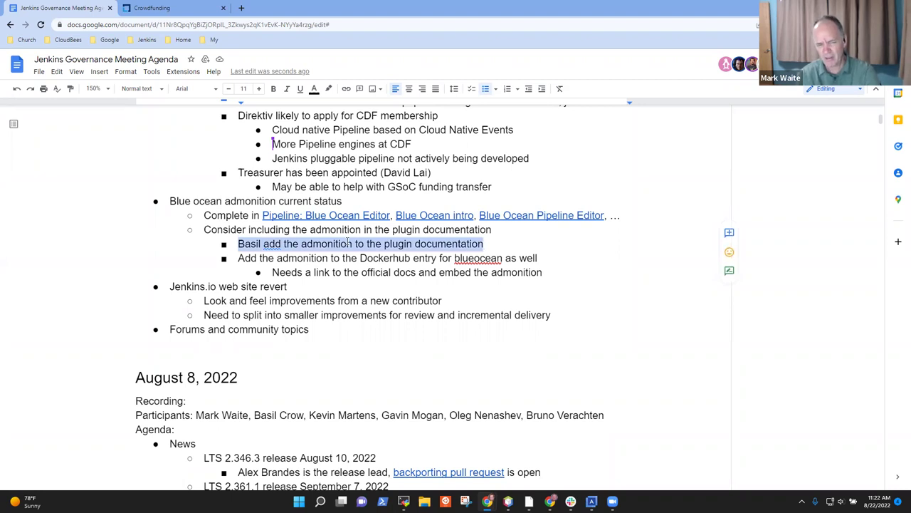
key(Right)
text((Done)
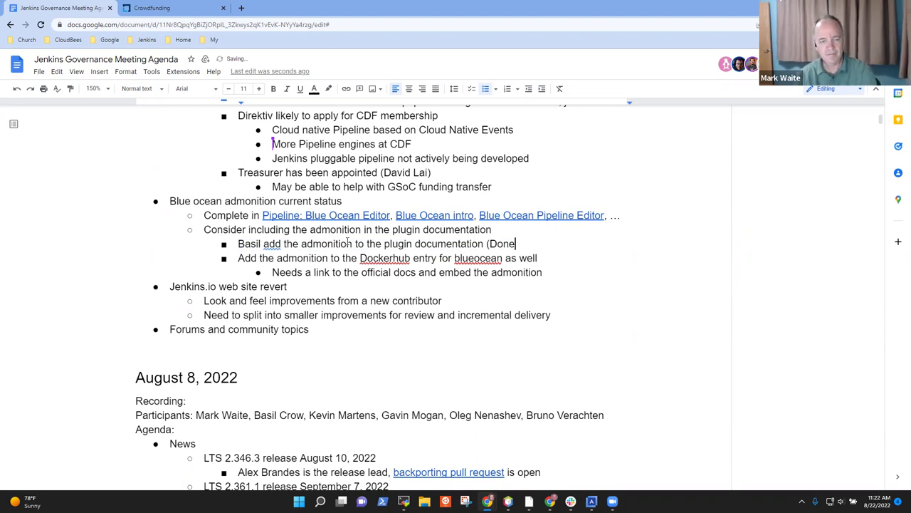
text())
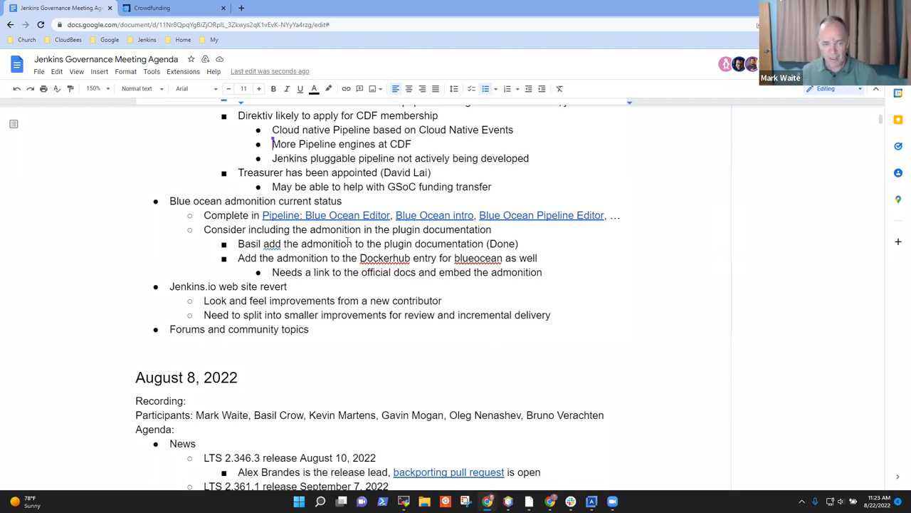
- Change 'blueocean' to 'blueocean container' in the Dockerhub line, then move to the official docs line
key(shift+End)
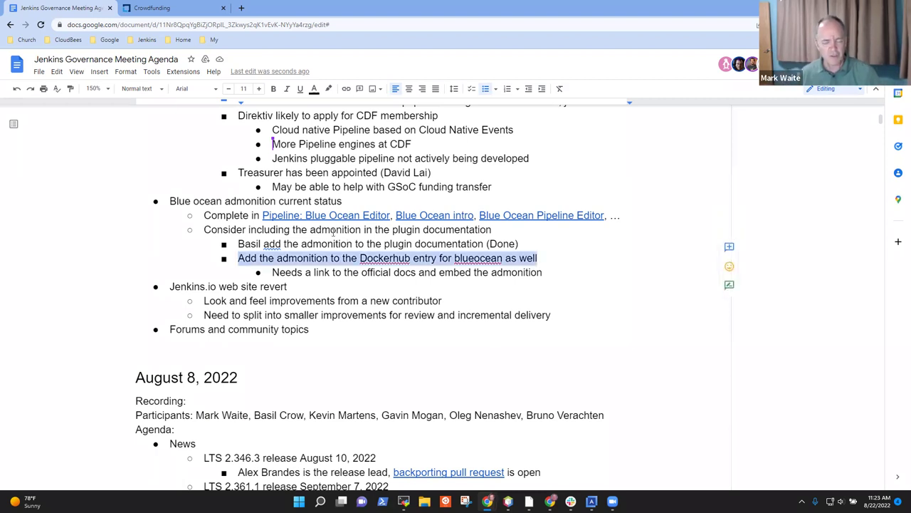
click(547, 258)
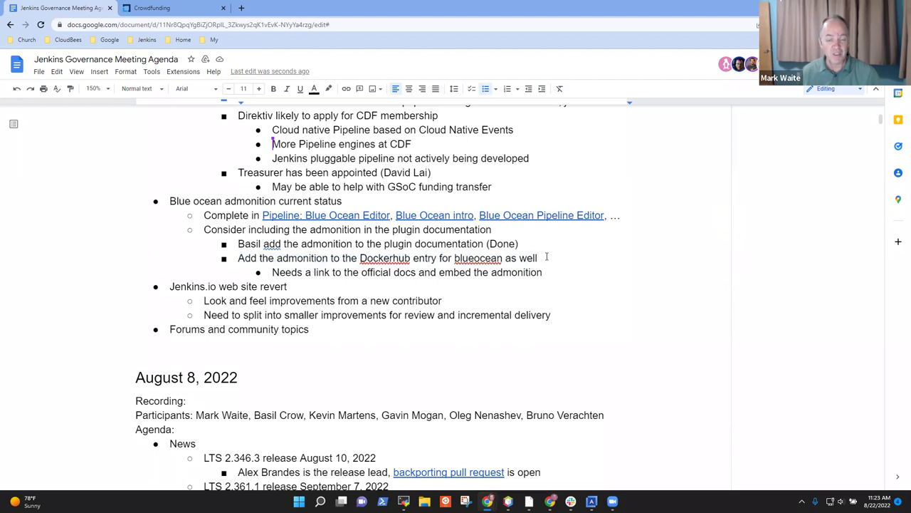
key(ctrl+Left)
key(ctrl+Left)
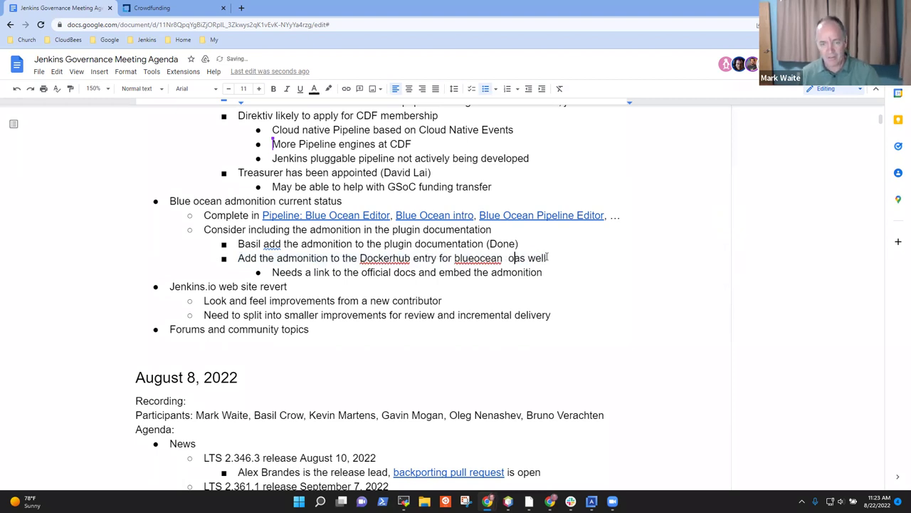
text(container)
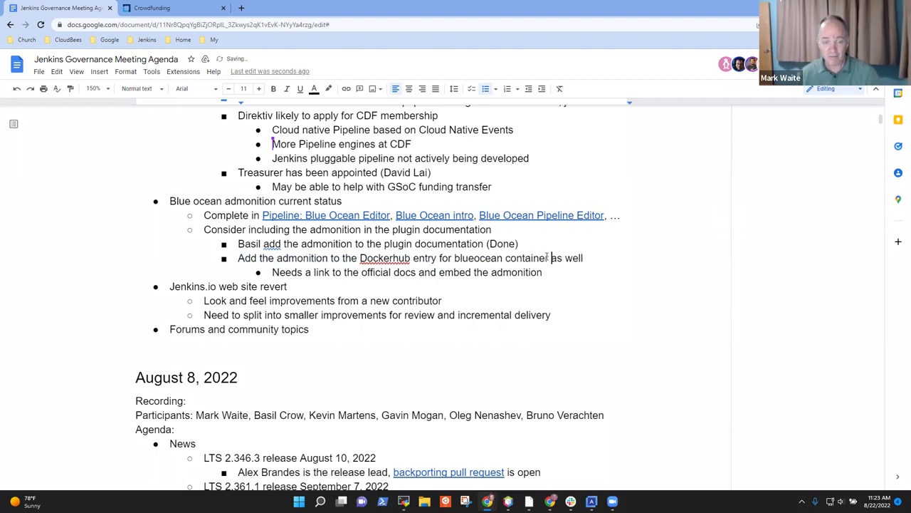
key(ctrl+shift+Left)
key(ctrl+shift+Left)
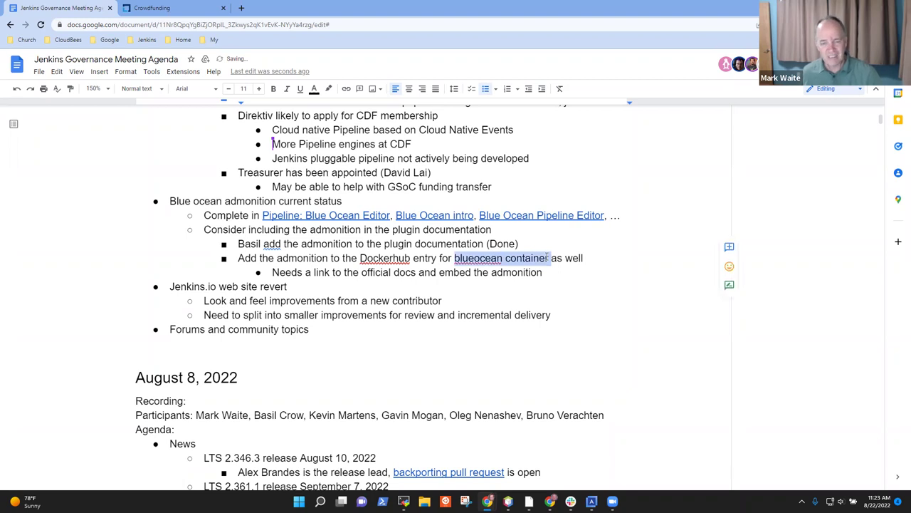
key(ctrl+Right)
key(ctrl+shift+Left)
key(ctrl+shift+Left)
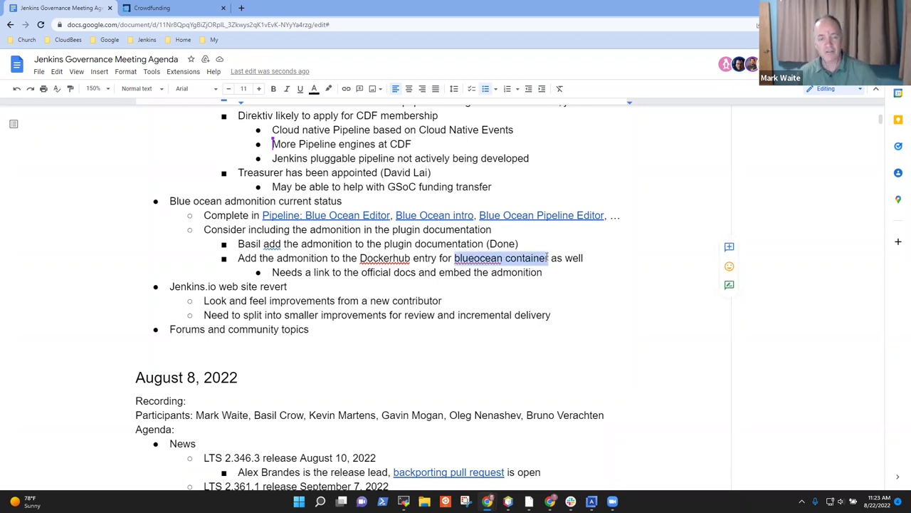
key(Down)
key(shift+End)
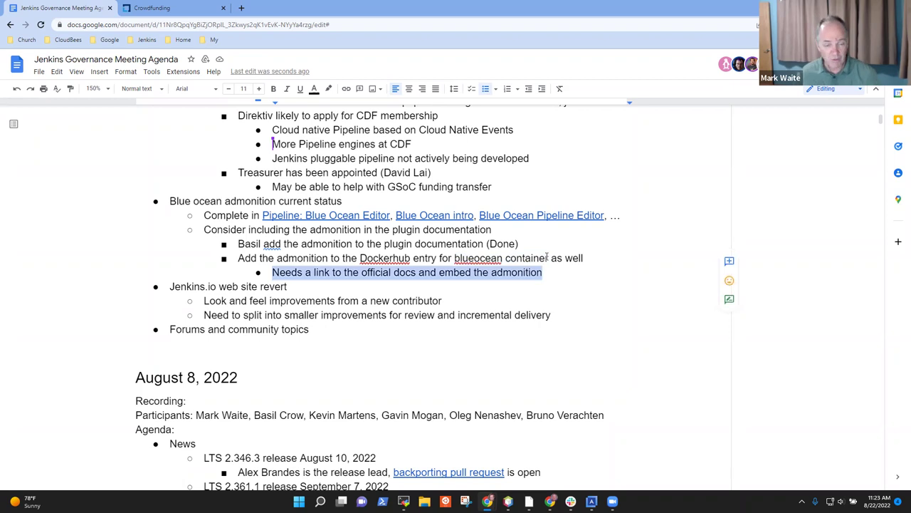
click(529, 274)
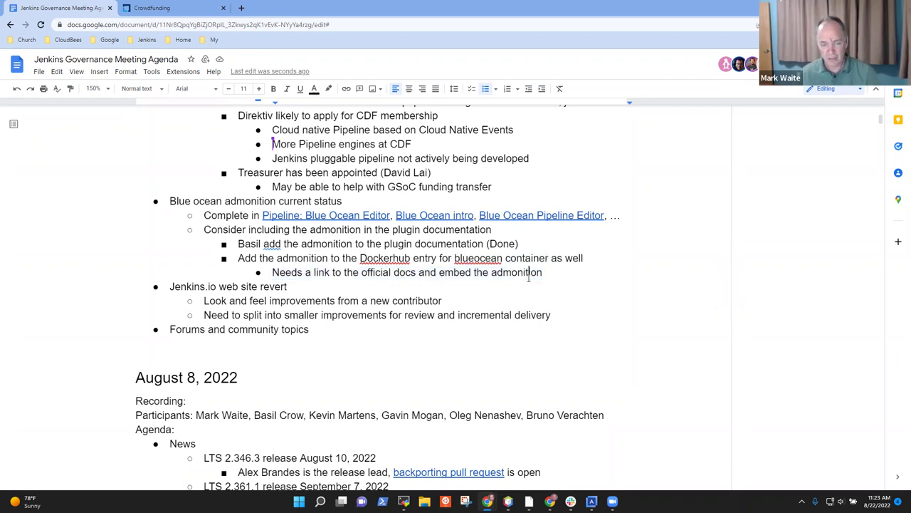
- Add 'Still to be done' and a note about plugins installed in that image assuming use on next restart
key(Return)
text(Sti)
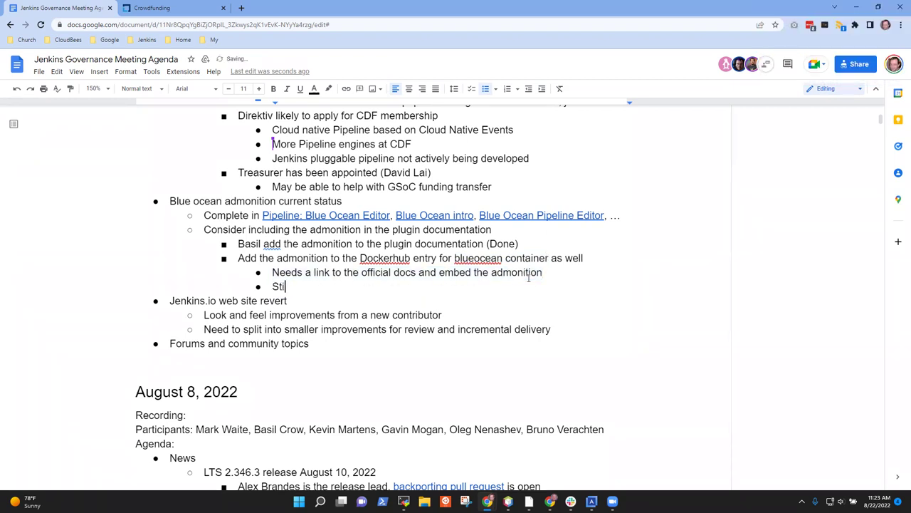
text(ll to be done)
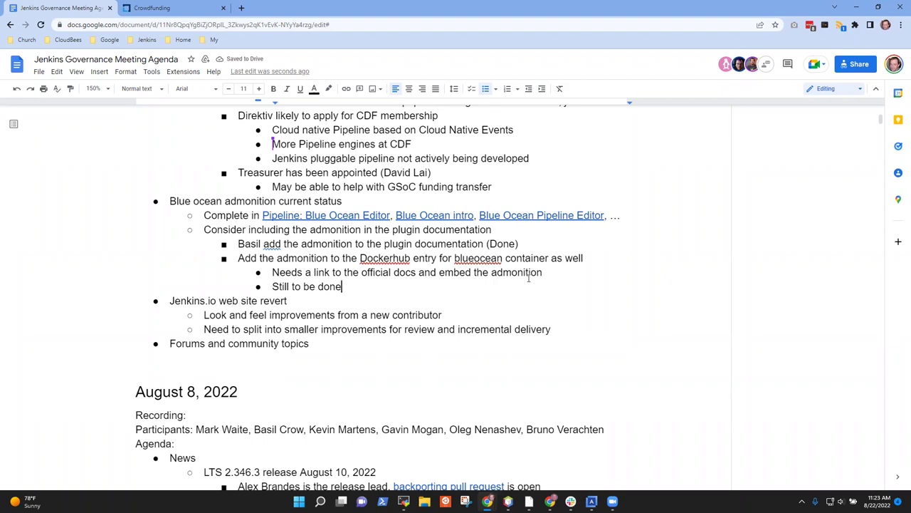
key(Return)
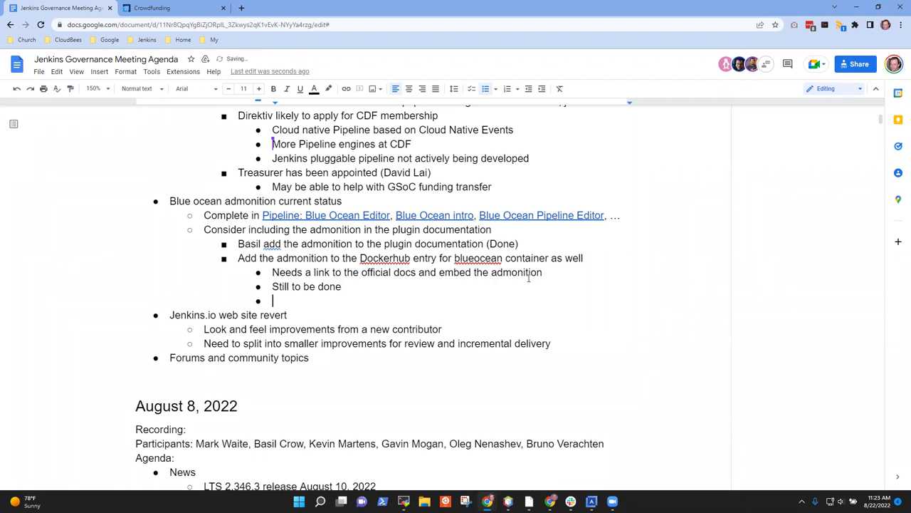
text(Issue in that specifi)
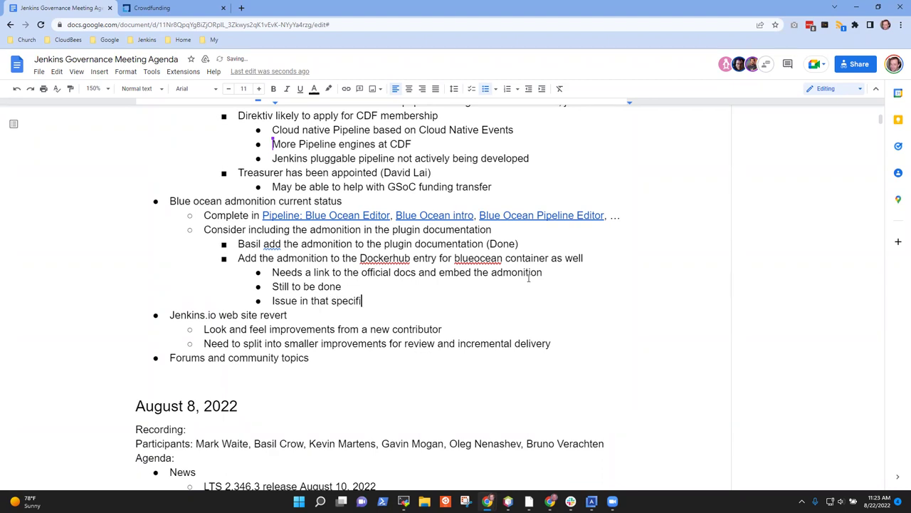
text(c image where pe)
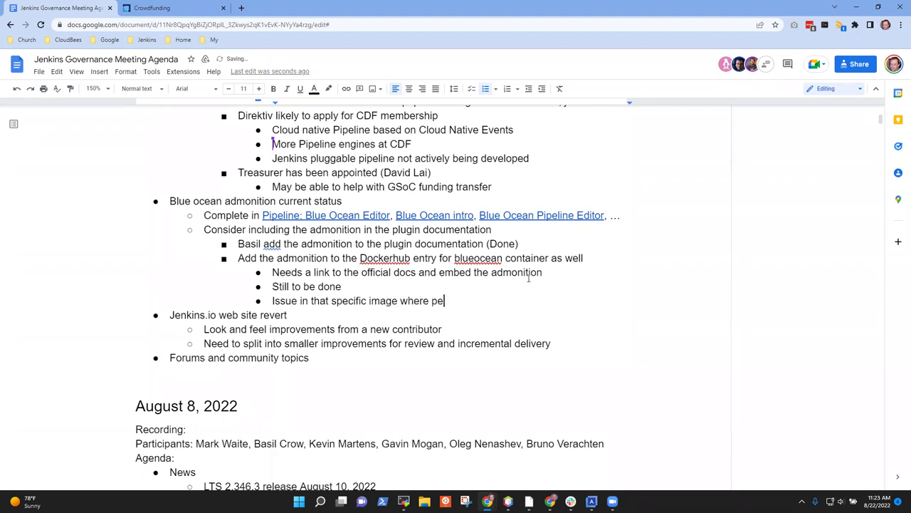
text(ople are installin)
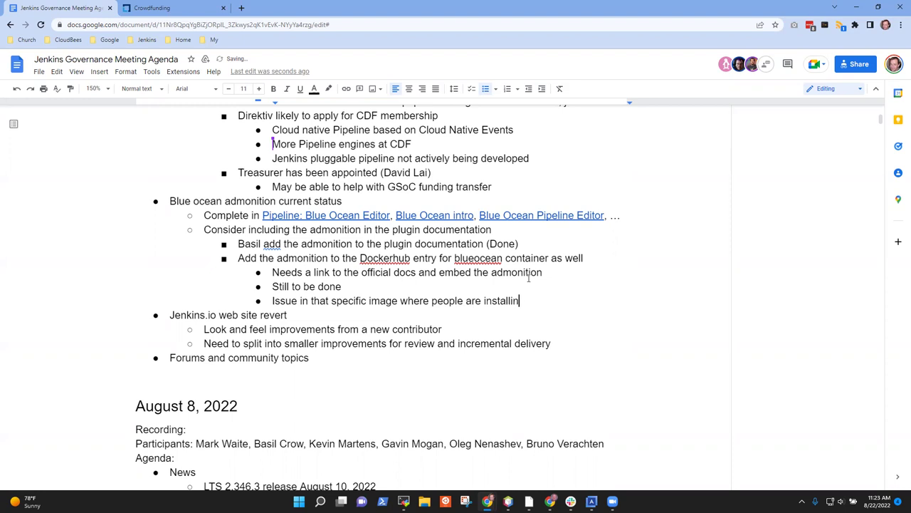
text(g plugins and ass)
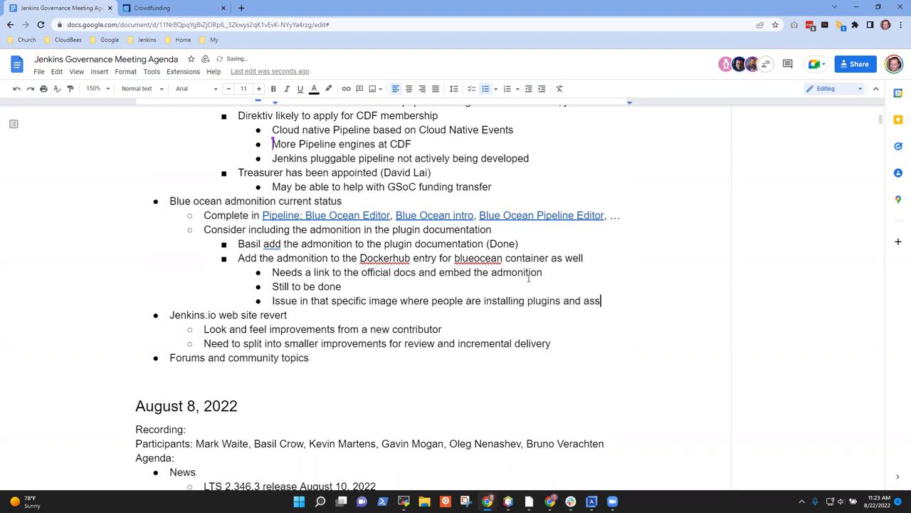
text(uming it will be )
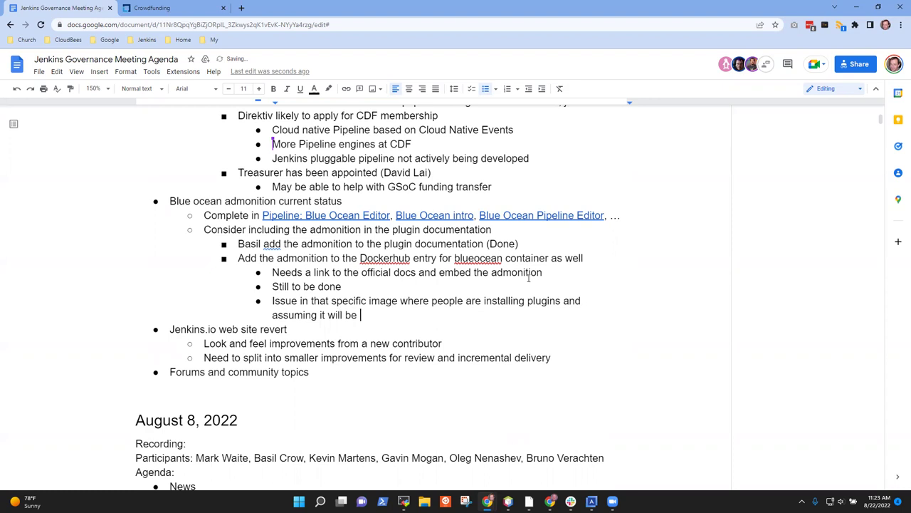
text(used o rthe)
key(BackSpace)
key(BackSpace)
key(BackSpace)
key(BackSpace)
key(BackSpace)
text(n the next restart)
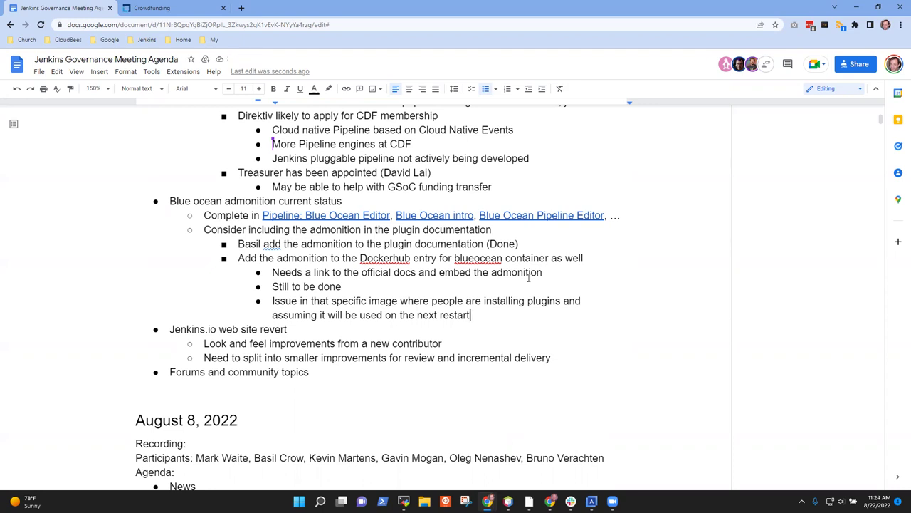
- Add the indented sub-bullet 'Further motivation to get people off the Blue Ocean container', discarding a bug-reports start
key(Return)
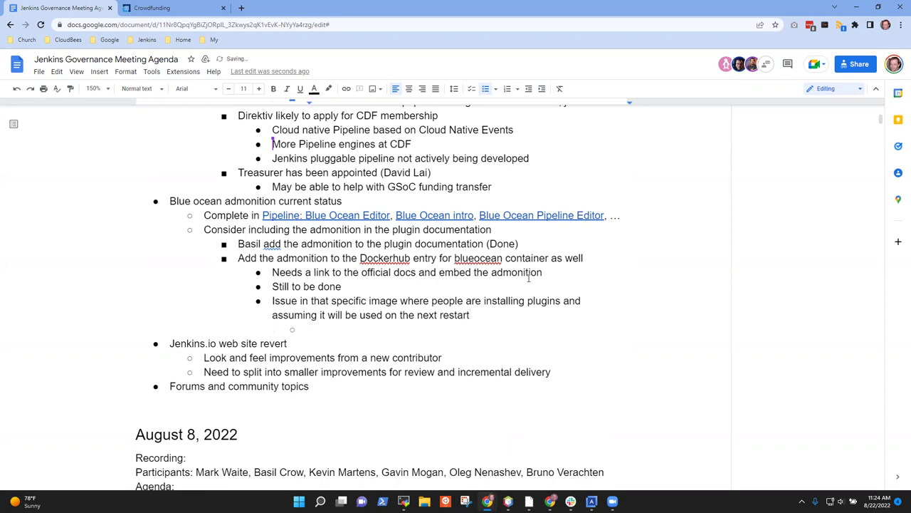
text(Some boy)
key(BackSpace)
key(BackSpace)
text(ug reports that)
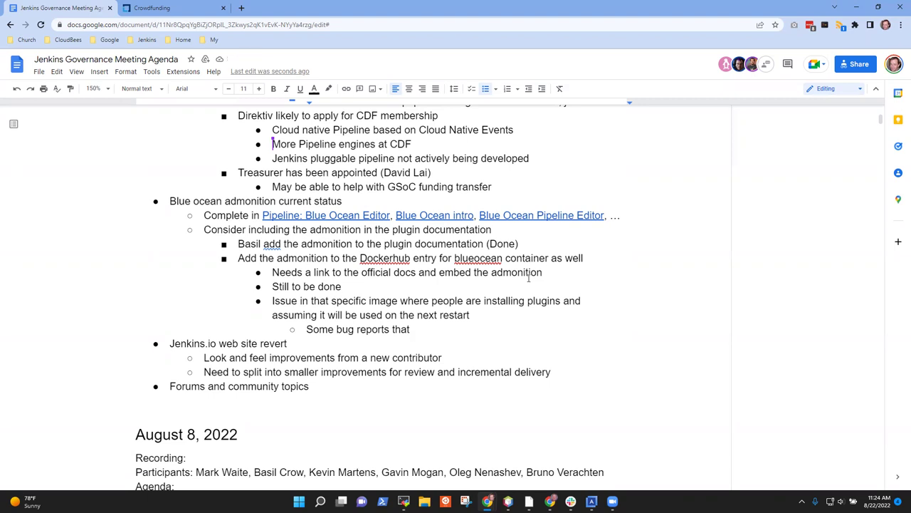
key(ctrl+BackSpace)
key(ctrl+BackSpace)
key(ctrl+BackSpace)
key(ctrl+BackSpace)
text(Fuir)
key(BackSpace)
key(BackSpace)
text(rther )
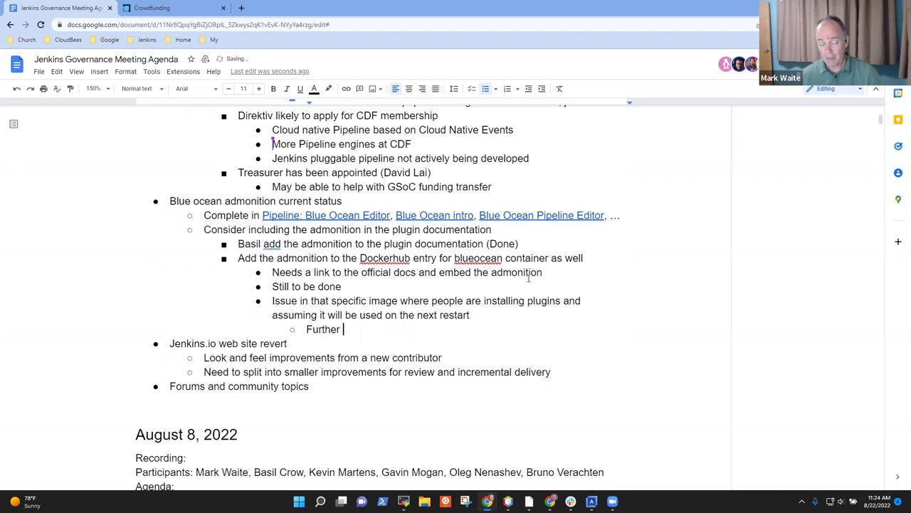
text(motivation to )
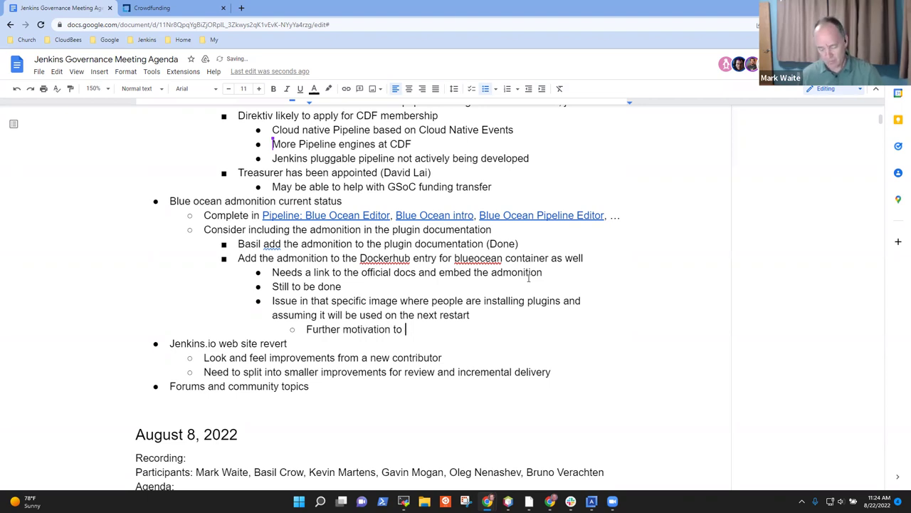
text(get)
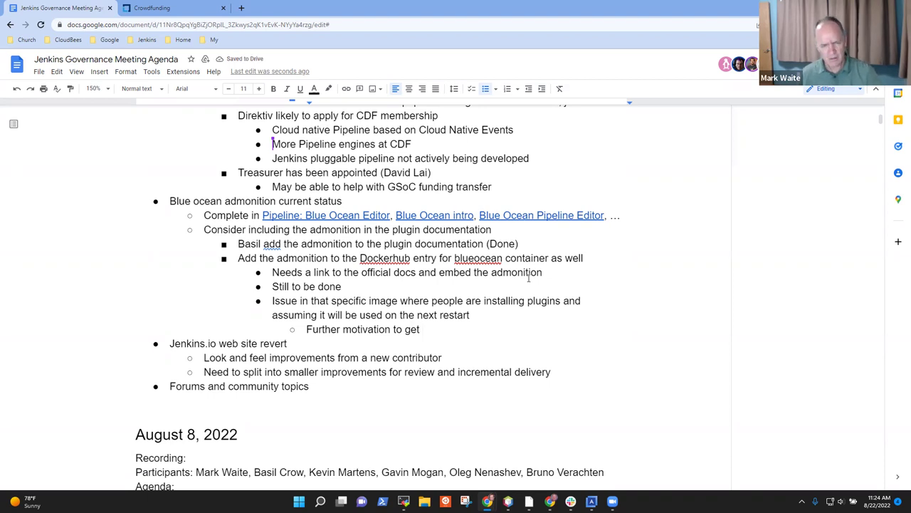
text( people)
text( off the )
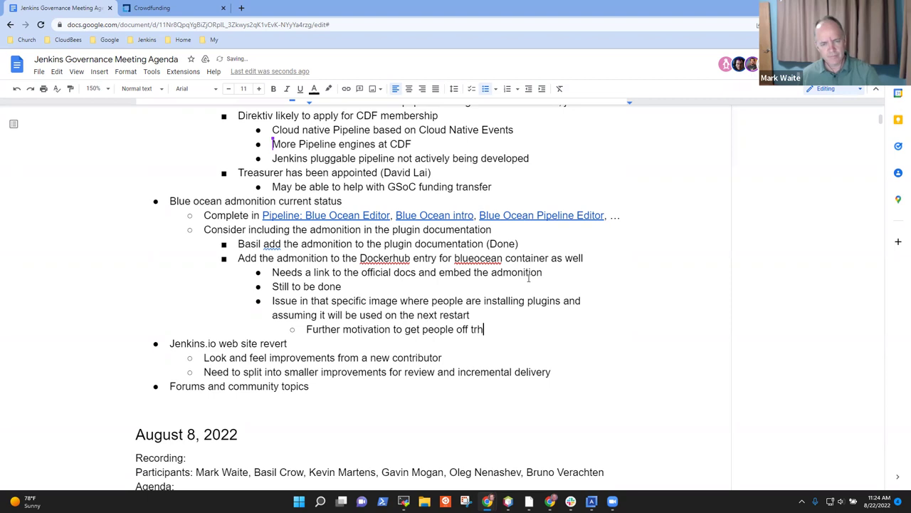
text(Blue )
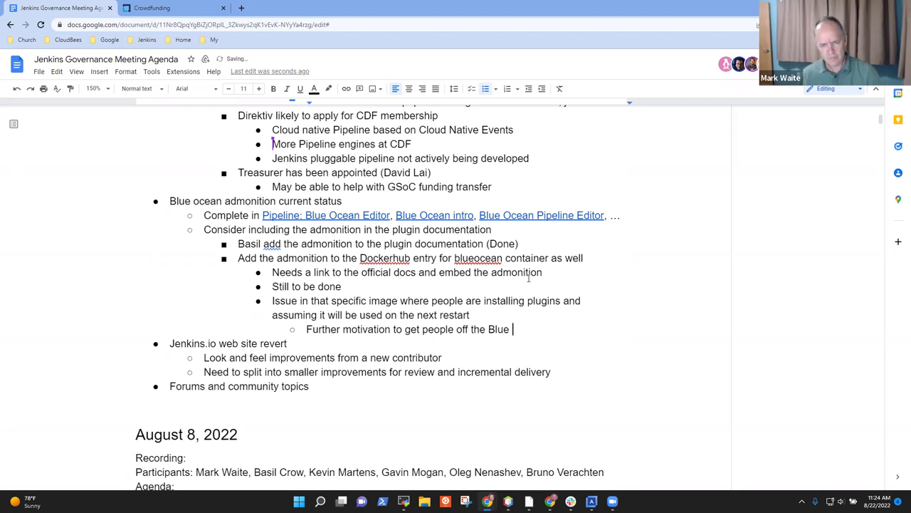
text(Ocean container)
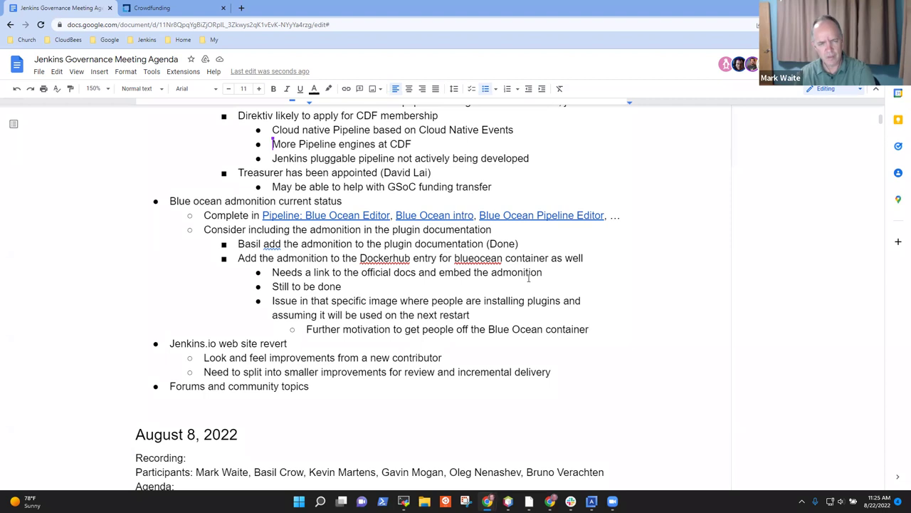
- Add the sub-bullet 'May need further changes in the official Jenkins container as well'
key(Return)
text(May ne)
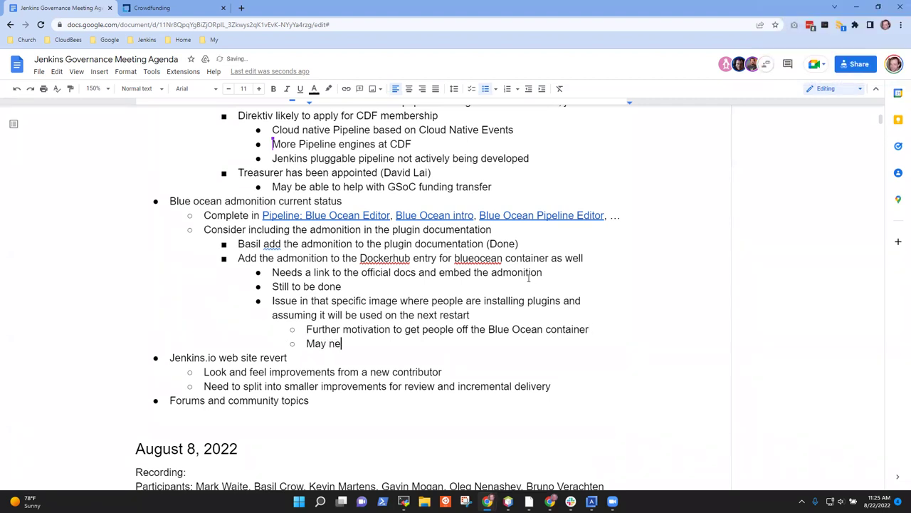
text(ed further change)
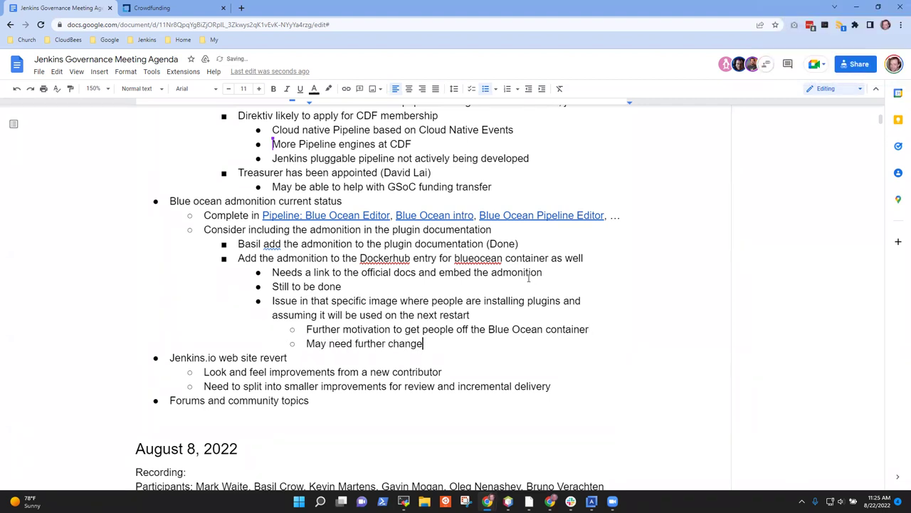
text(s in the official Jenkins )
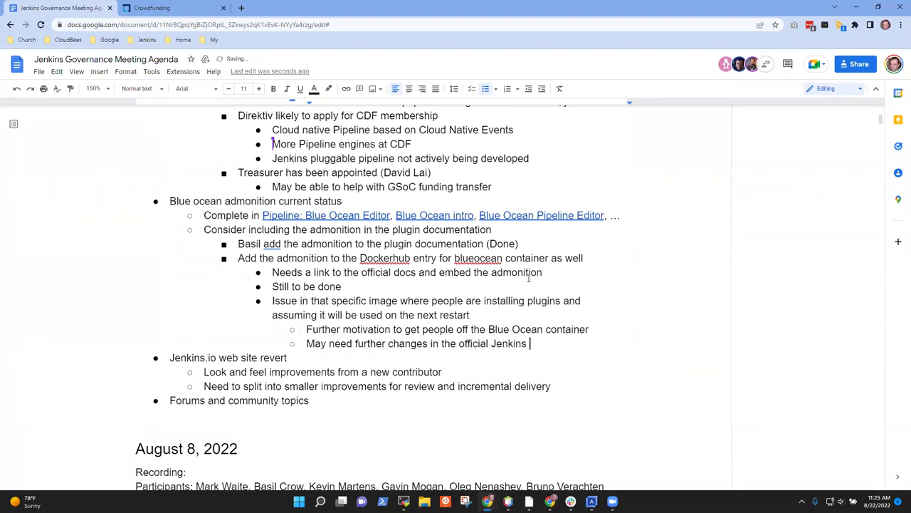
text(container)
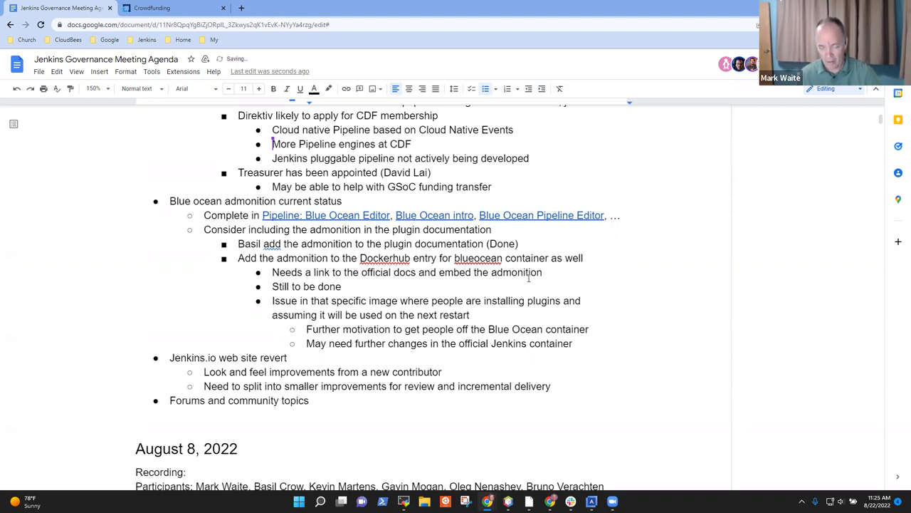
text( as well)
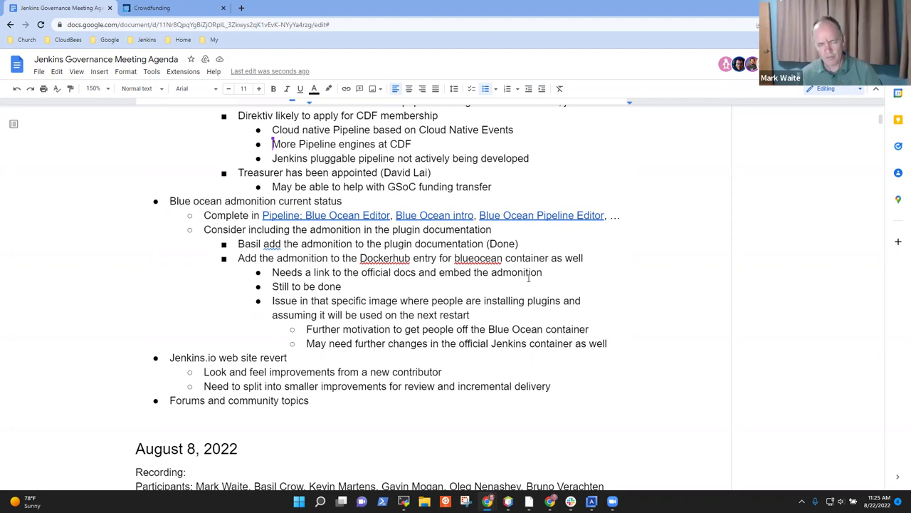
- Add an outdented bullet 'Deprecate the blueocean container (was only for documentation)'
key(Return)
key(shift+Tab)
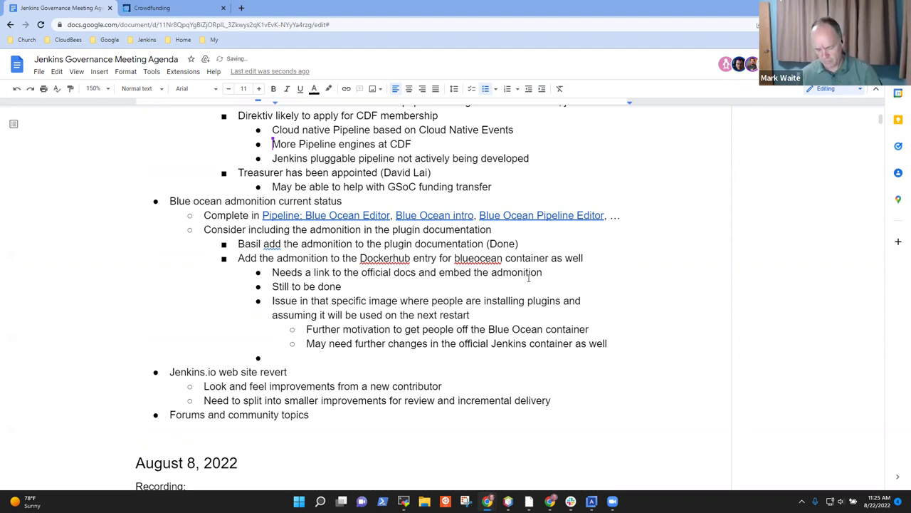
text(Depre)
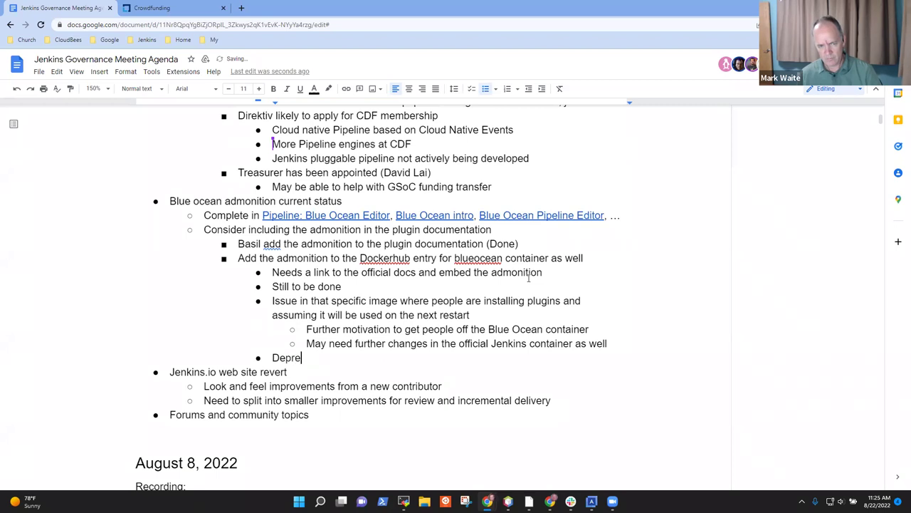
text(cate the bl)
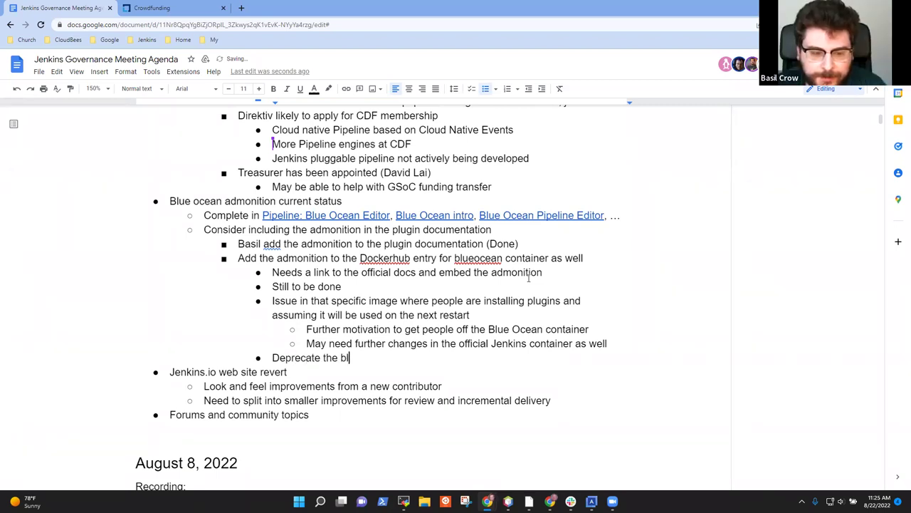
text(ueocean container)
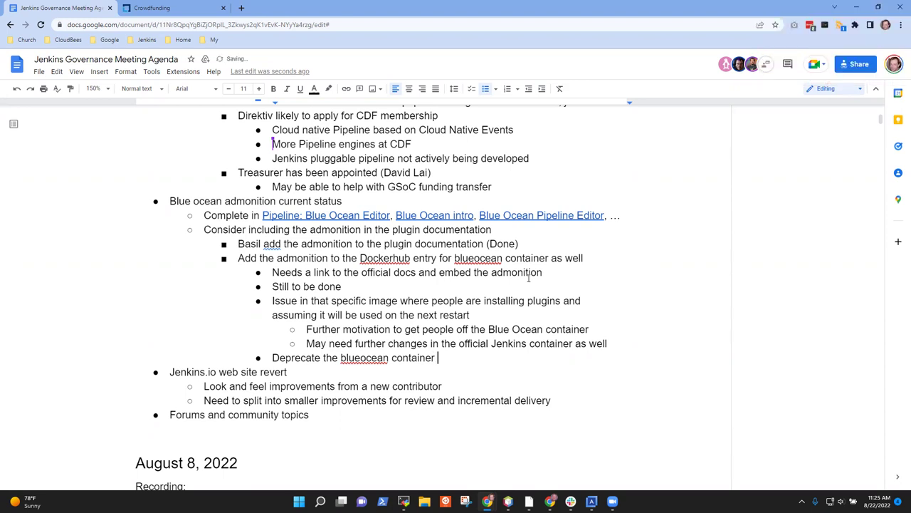
text((was only for documentation))
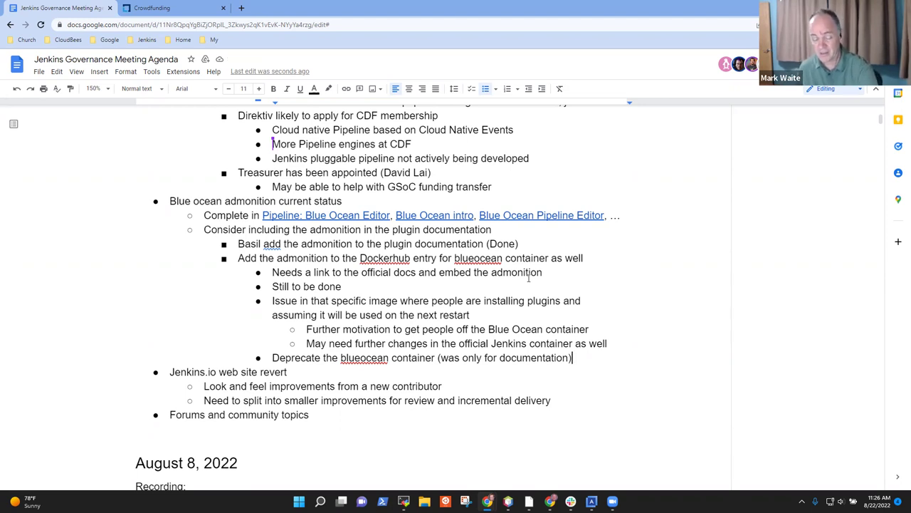
- Review the Deprecate and container lines, ending at the end of the official Jenkins container note
key(shift+Home)
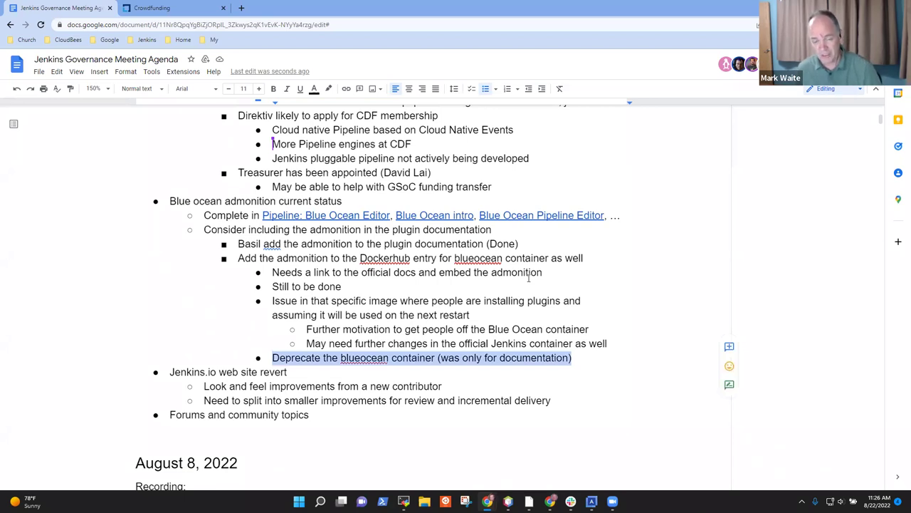
key(Up)
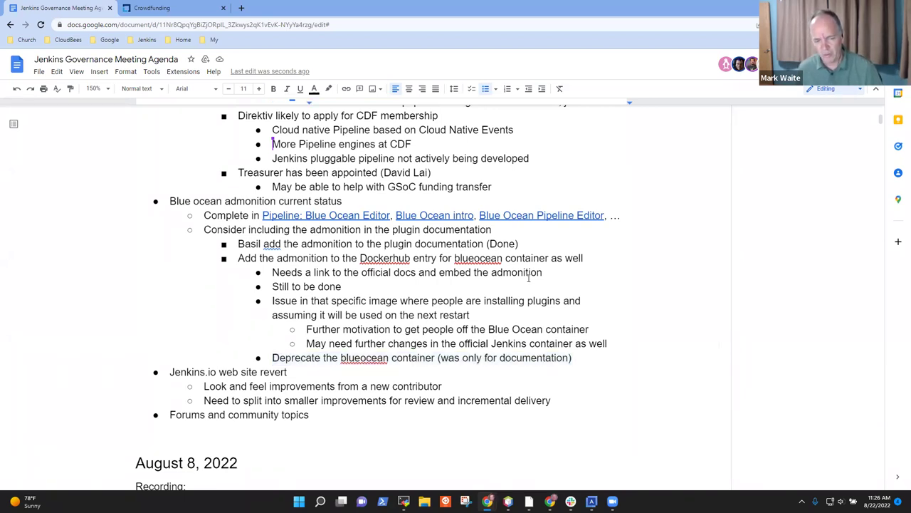
key(shift+End)
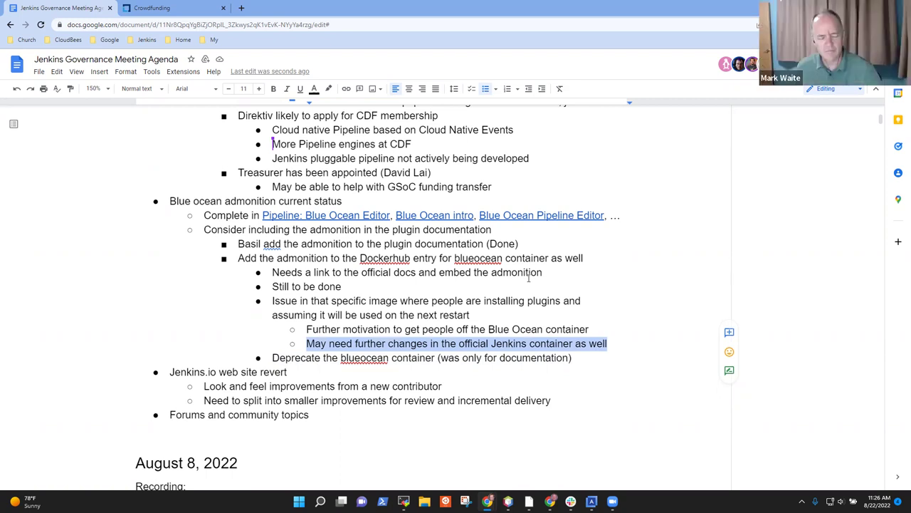
key(Down)
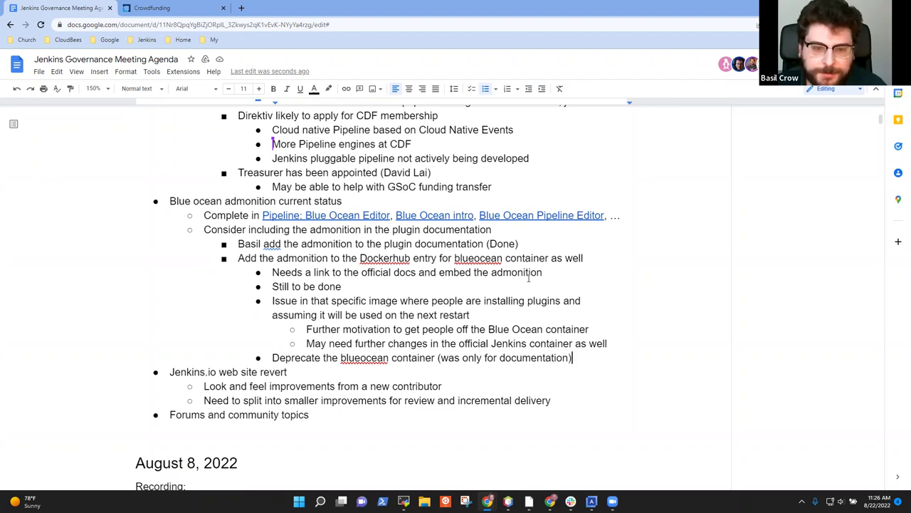
key(Up)
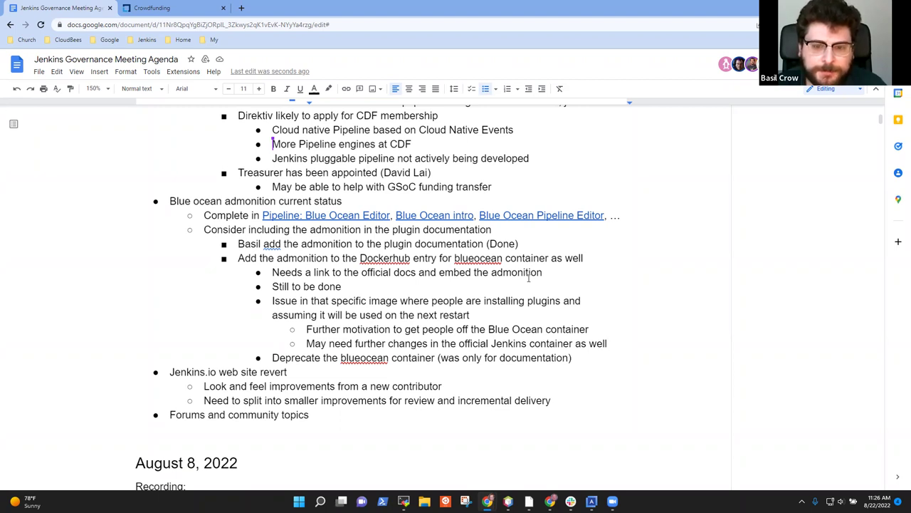
- Nest 'Needs a ticket to describe the condition (docker repo)' under the official Jenkins container note
key(Return)
key(Tab)
text(Needs)
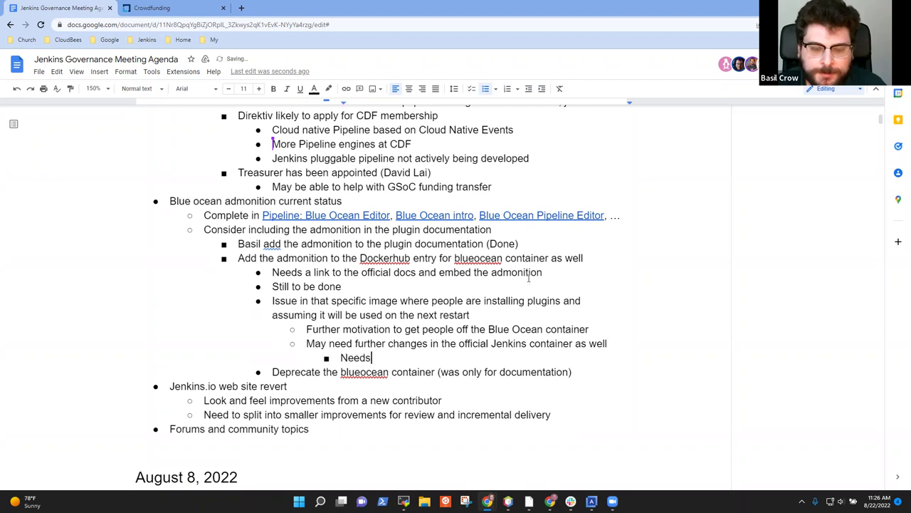
text( a ticket to d)
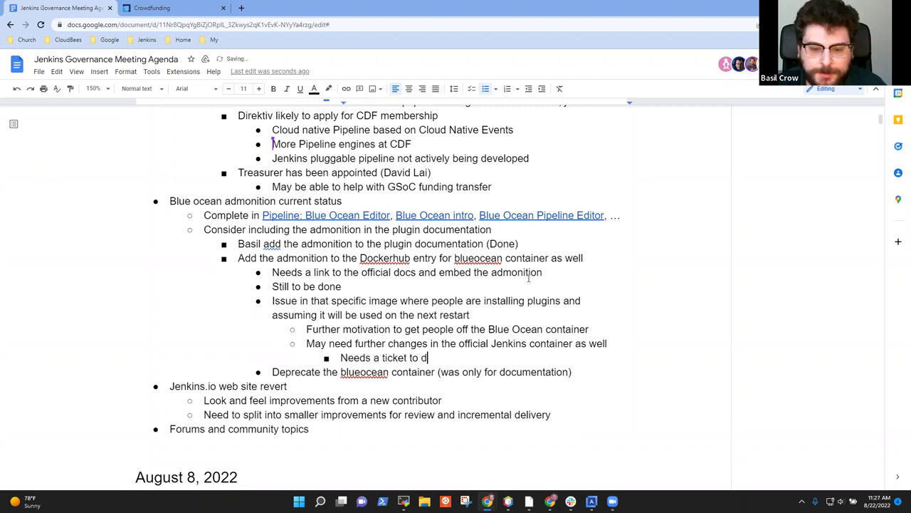
text(escribe teh con)
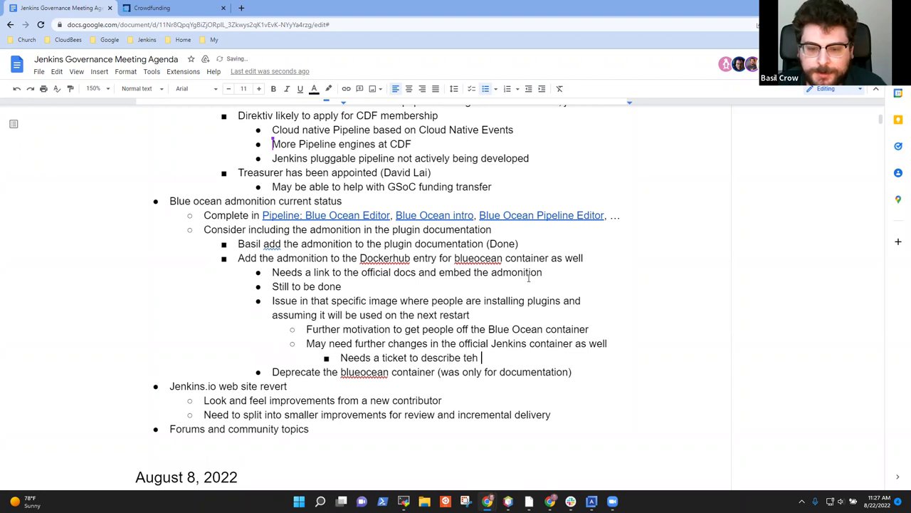
key(BackSpace)
key(BackSpace)
key(BackSpace)
key(BackSpace)
key(BackSpace)
key(BackSpace)
text(he condition)
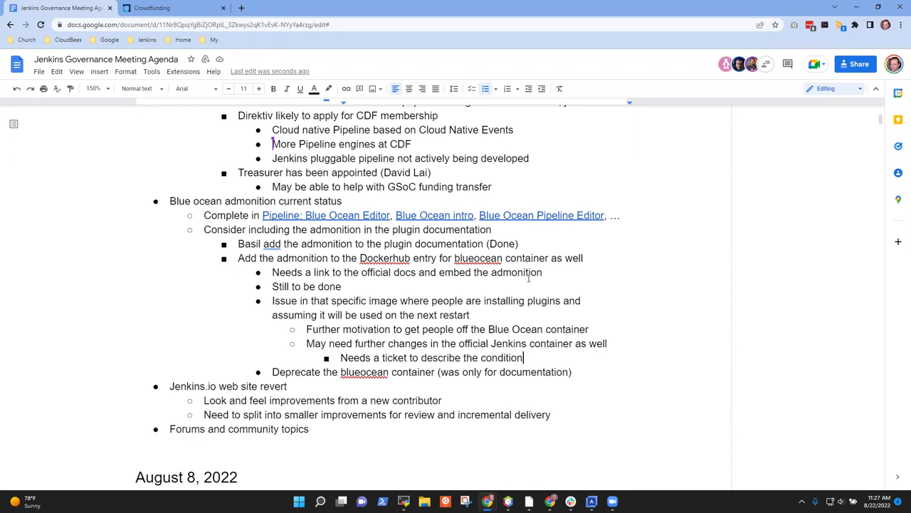
text((docker repo))
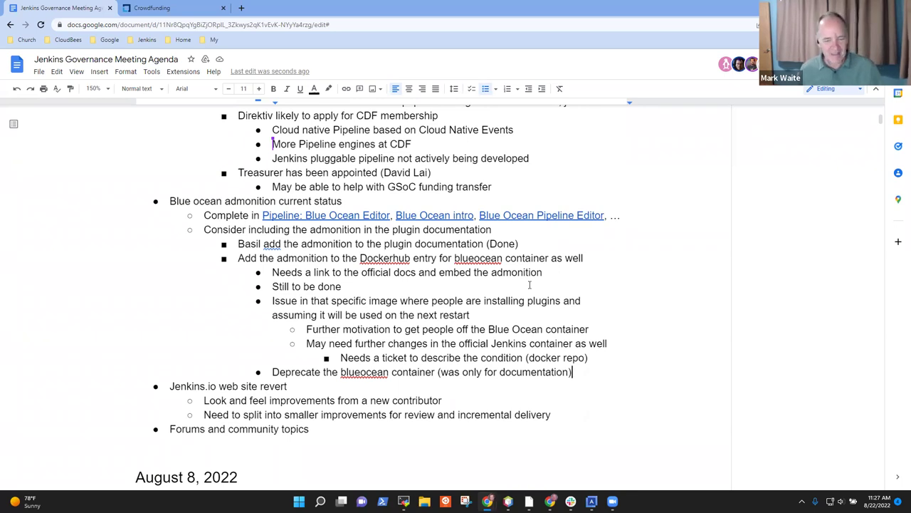
- Look over the Dockerhub notes, then start an outdented empty bullet after the Deprecate line
key(Up)
key(Up)
key(Up)
key(Up)
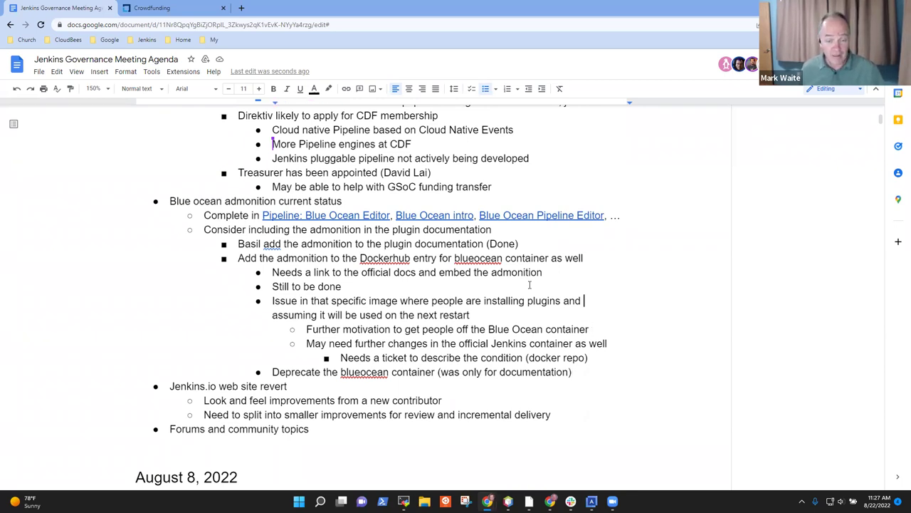
key(Up)
key(Up)
key(Up)
key(Home)
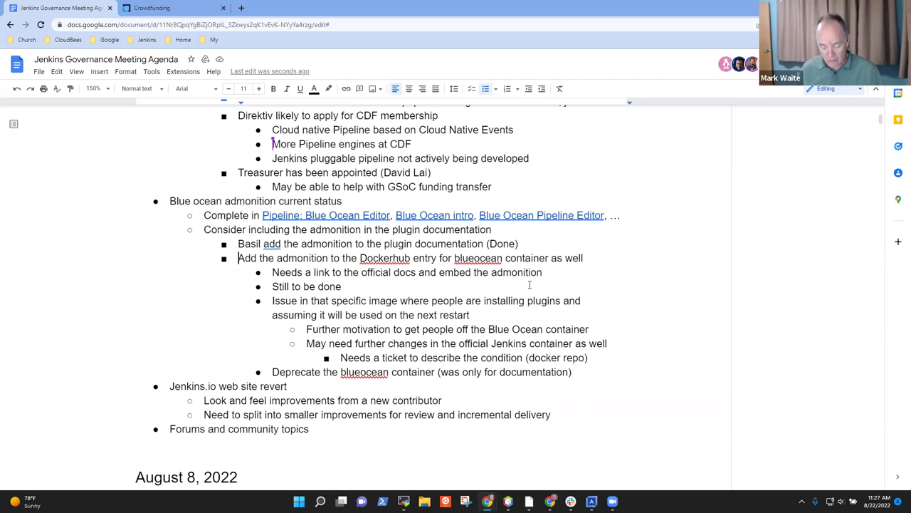
key(shift+End)
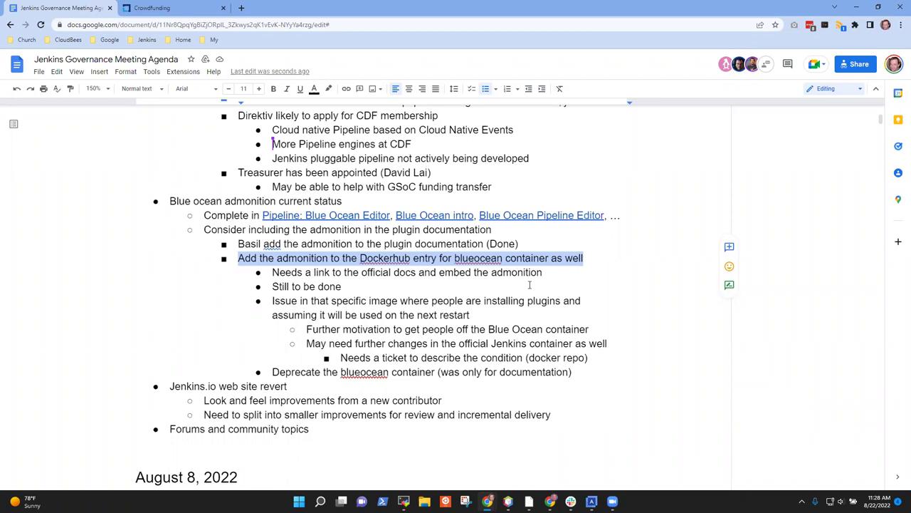
key(Down)
key(Down)
key(Down)
key(Up)
key(Up)
key(Up)
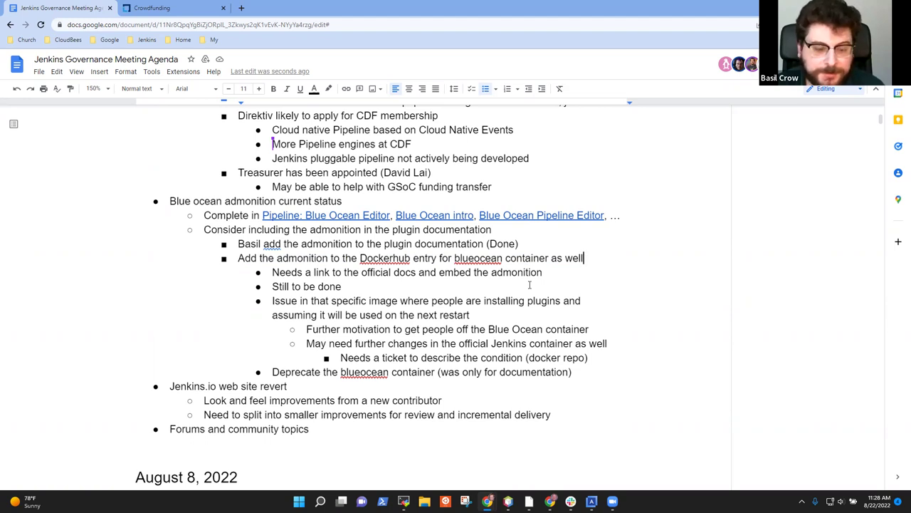
key(Down)
key(Down)
key(Down)
key(Down)
key(Down)
key(Down)
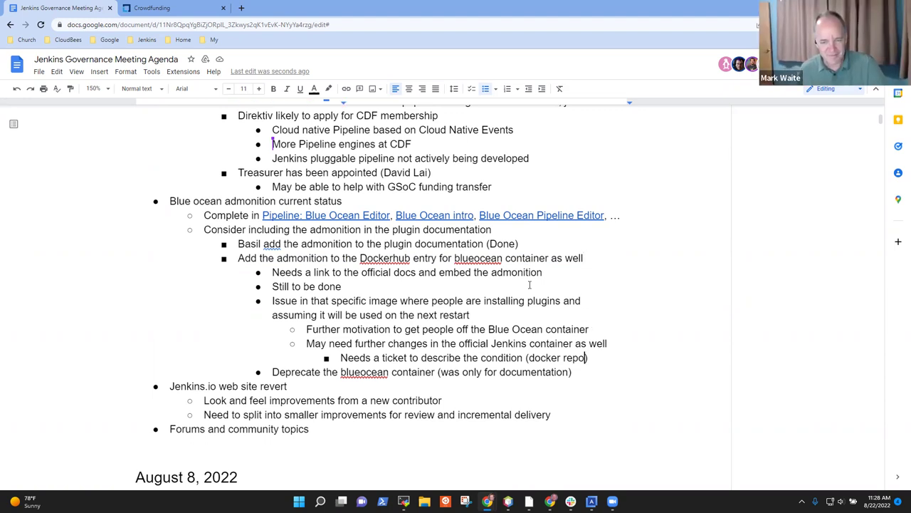
key(Down)
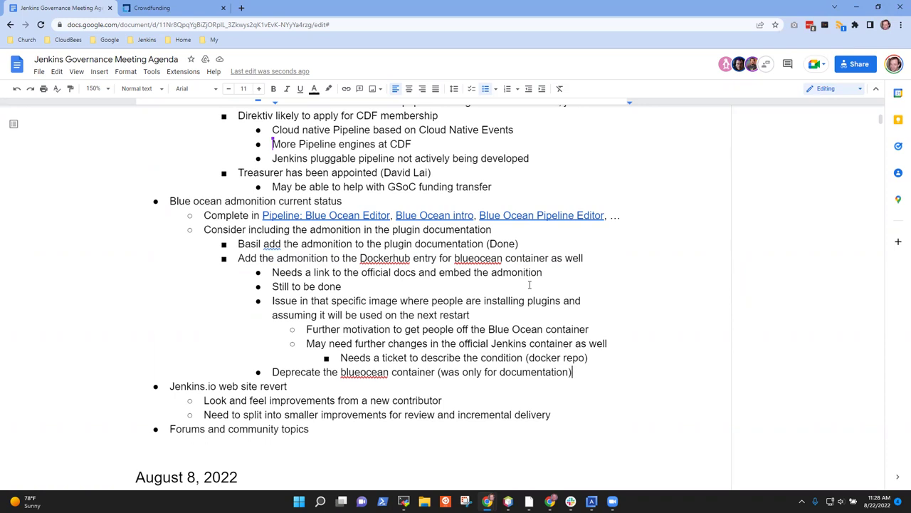
key(Return)
key(shift+Tab)
- Fill the new bullet with 'Topic for Platform SIG'
text(Topic o)
key(BackSpace)
text(for Platform SIG)
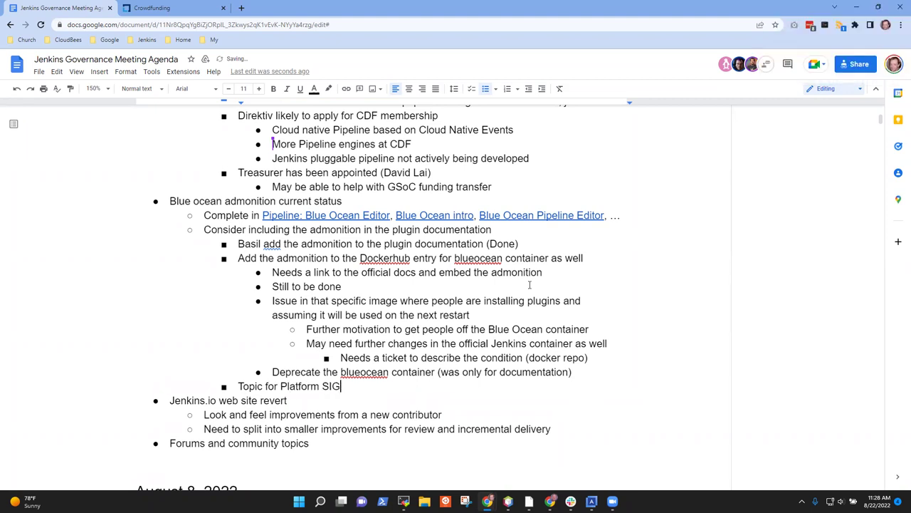
- Move through the agenda to the end of the Jenkins.io revert's incremental-delivery note
key(Up)
key(Up)
key(Up)
key(Up)
key(Up)
key(Up)
key(Up)
key(Up)
key(Up)
key(Up)
key(Up)
key(Up)
key(Up)
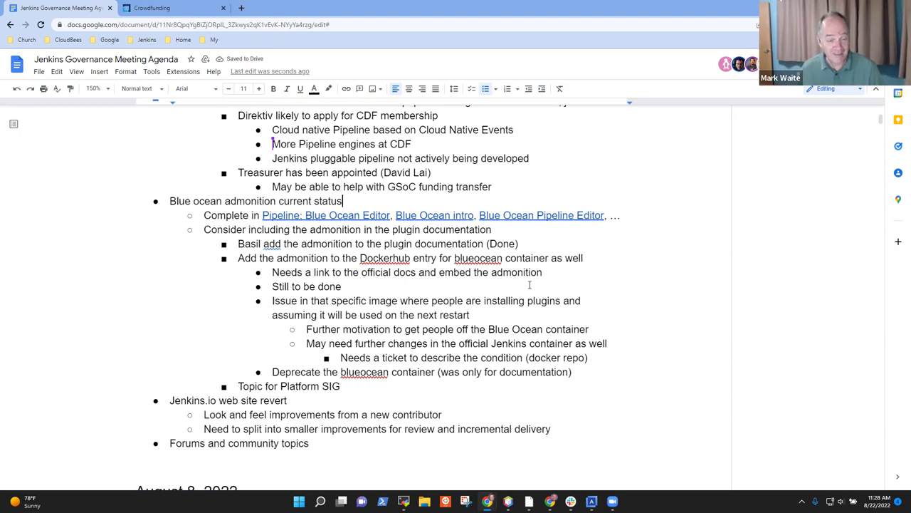
key(shift+Home)
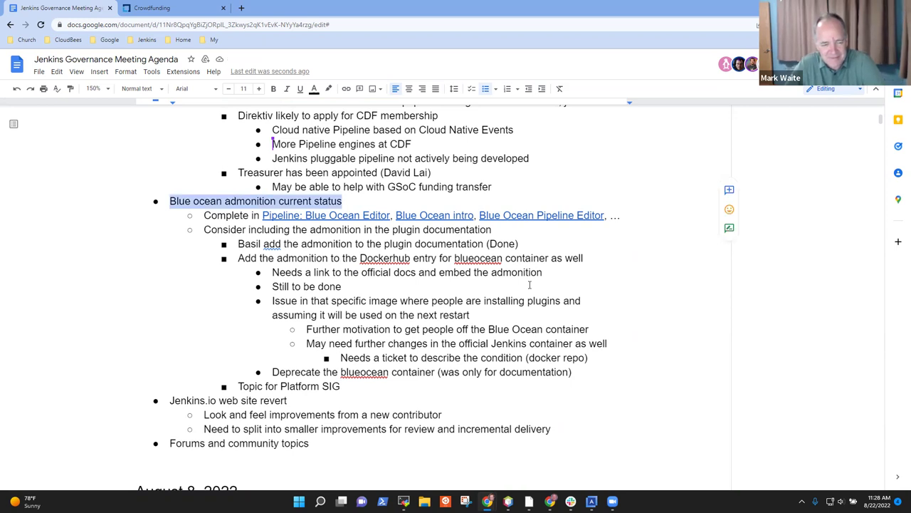
key(Down)
key(Down)
key(Down)
key(Down)
key(Down)
key(Down)
key(Down)
key(Down)
key(Down)
key(Down)
key(Down)
key(Down)
key(Down)
key(Down)
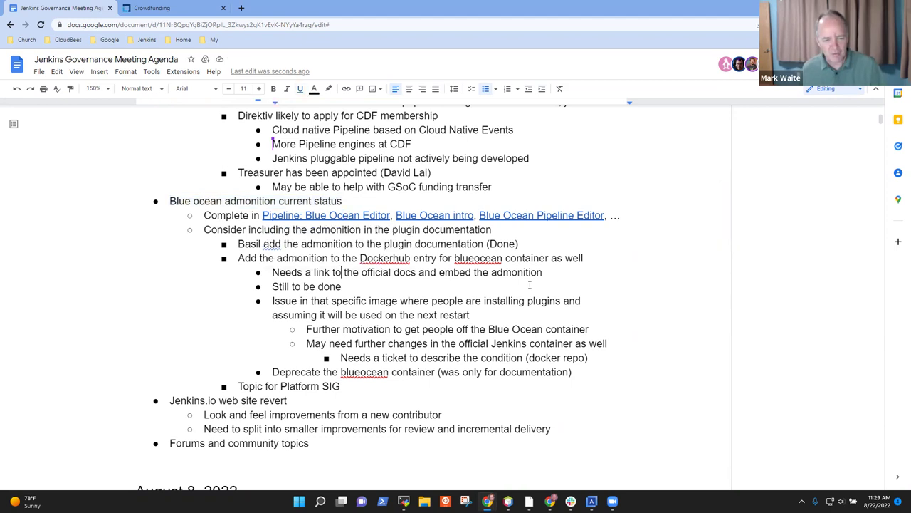
key(Home)
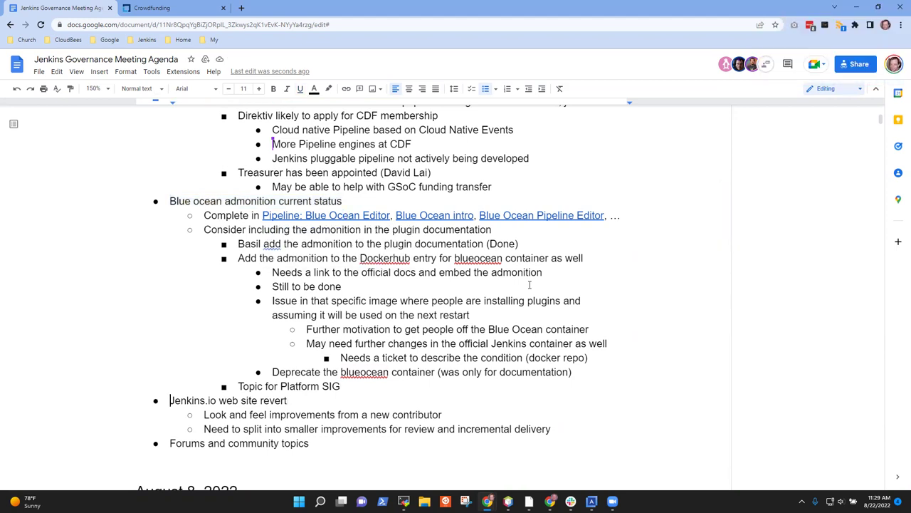
key(shift+End)
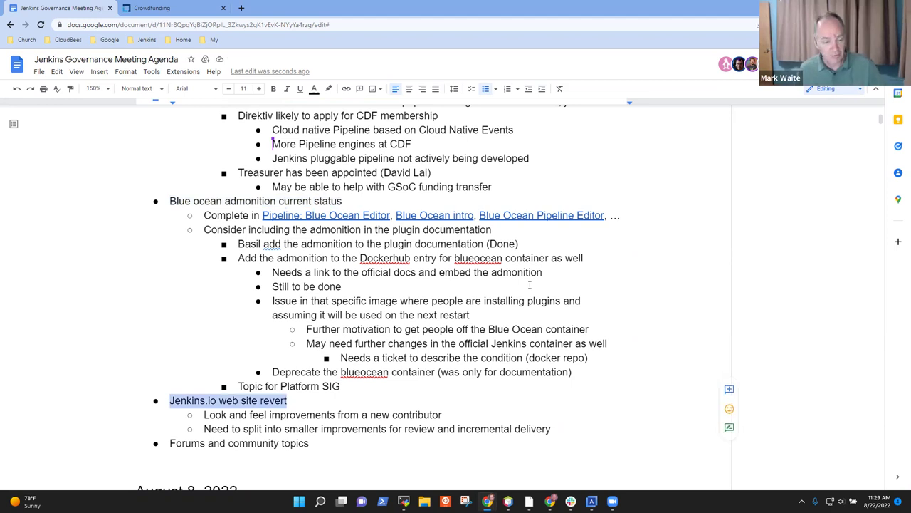
key(Down)
key(End)
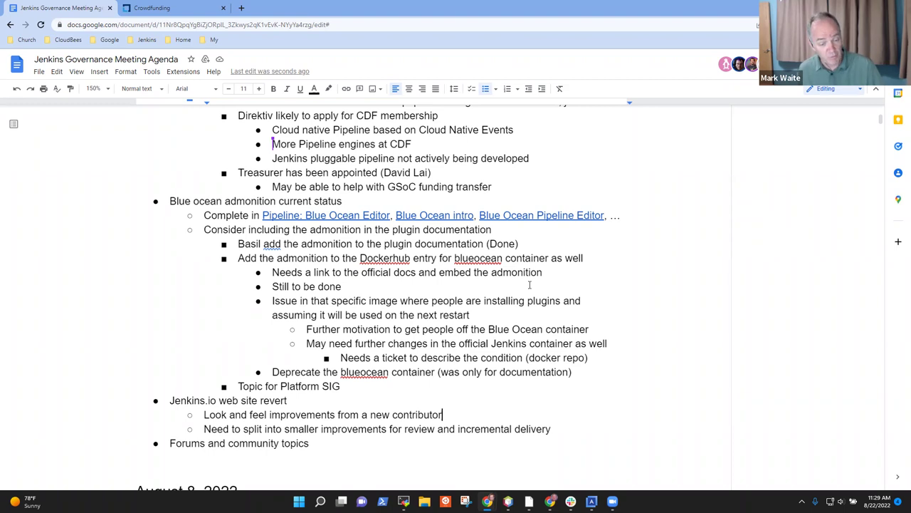
key(ctrl+End)
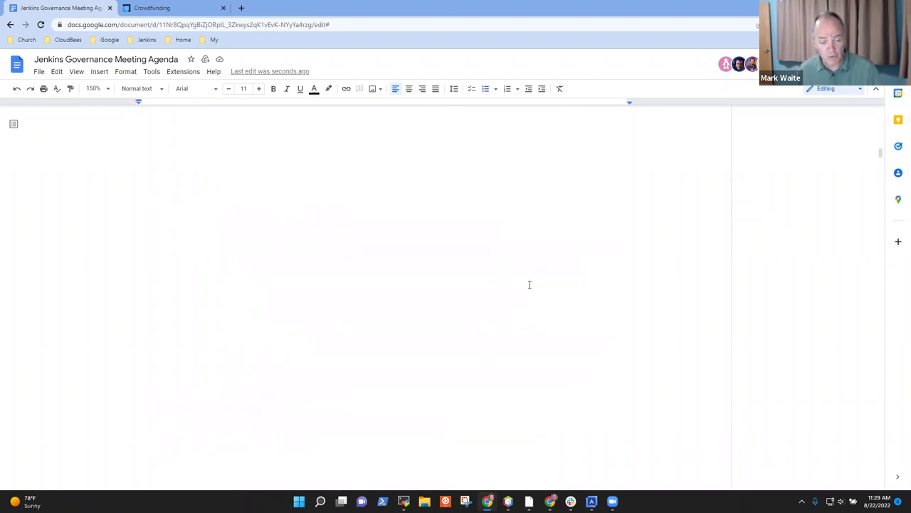
key(ctrl+Home)
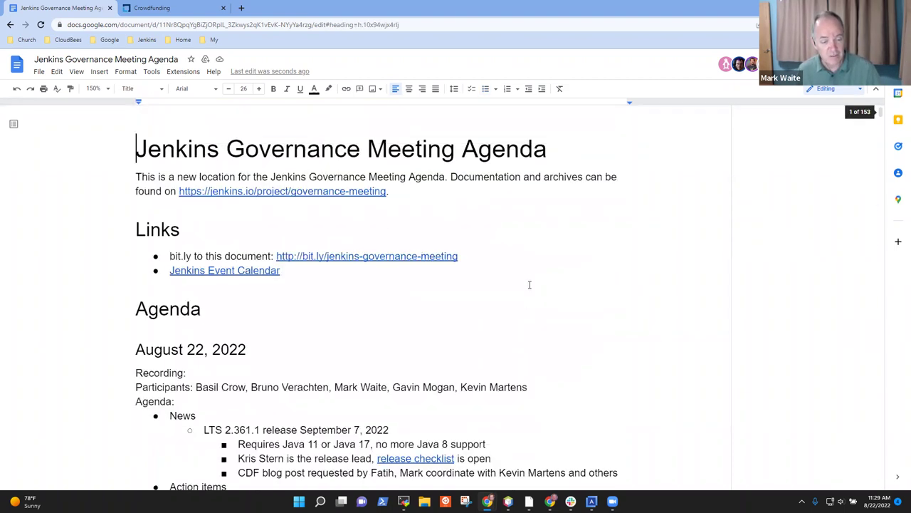
scroll(529, 283, down, 10)
scroll(528, 283, down, 15)
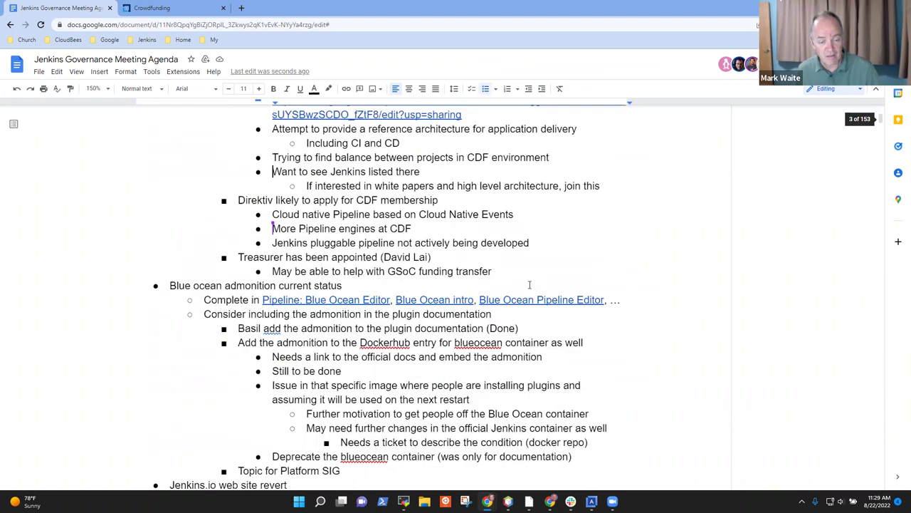
key(Down)
key(Down)
key(Down)
key(Down)
key(Down)
key(Down)
key(Down)
key(Down)
key(Down)
key(Down)
key(Down)
key(Down)
key(Down)
key(Down)
key(Down)
key(Down)
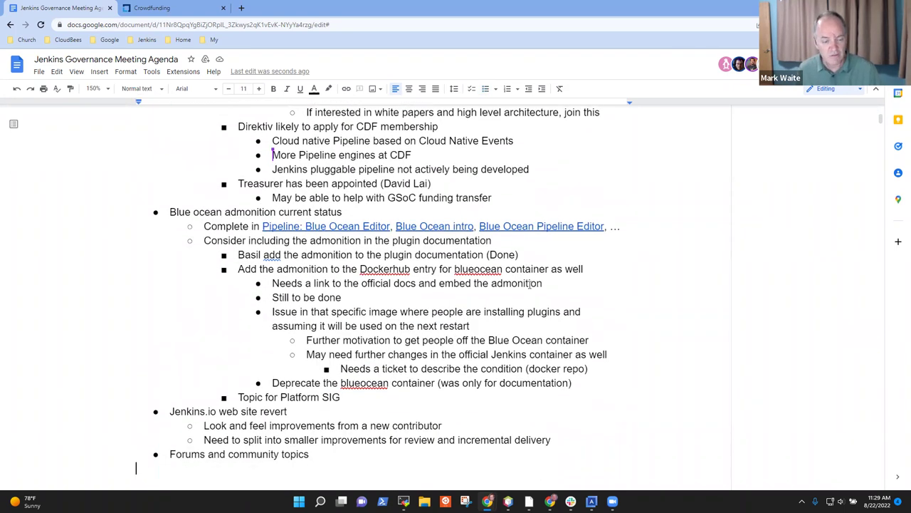
key(End)
- Add an indented note 'Original pull request is still available' under the split note
key(shift+End)
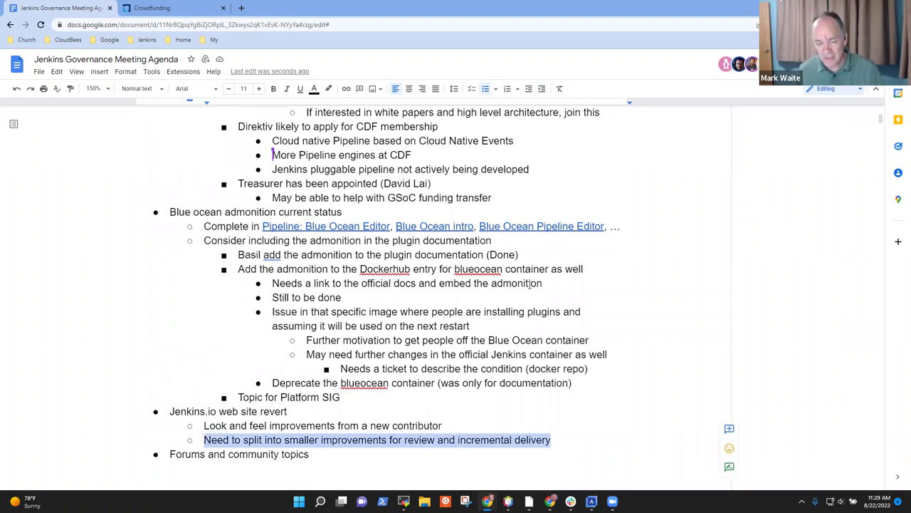
key(End)
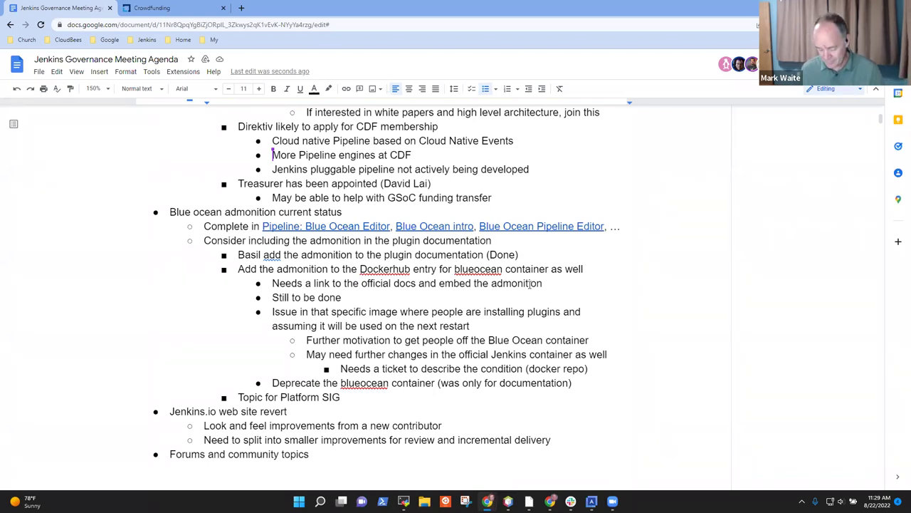
key(Return)
key(Tab)
text(Original)
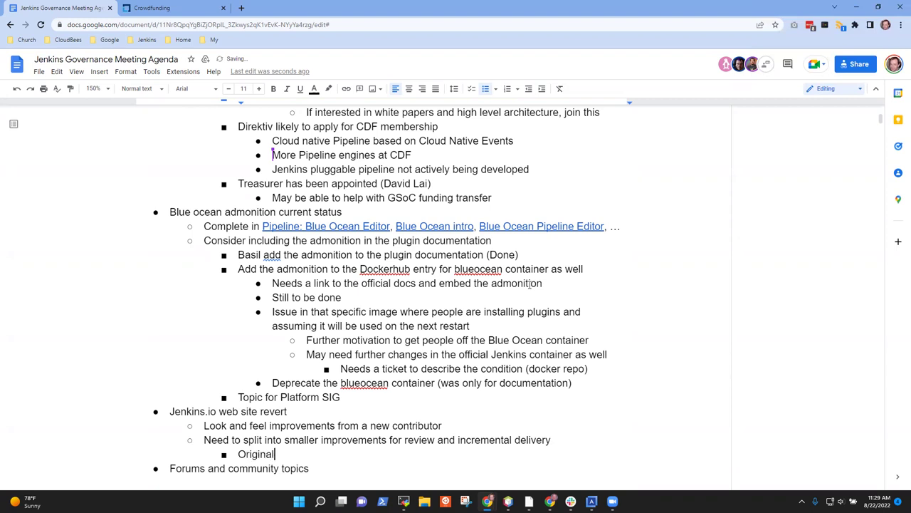
text( pull request is still available)
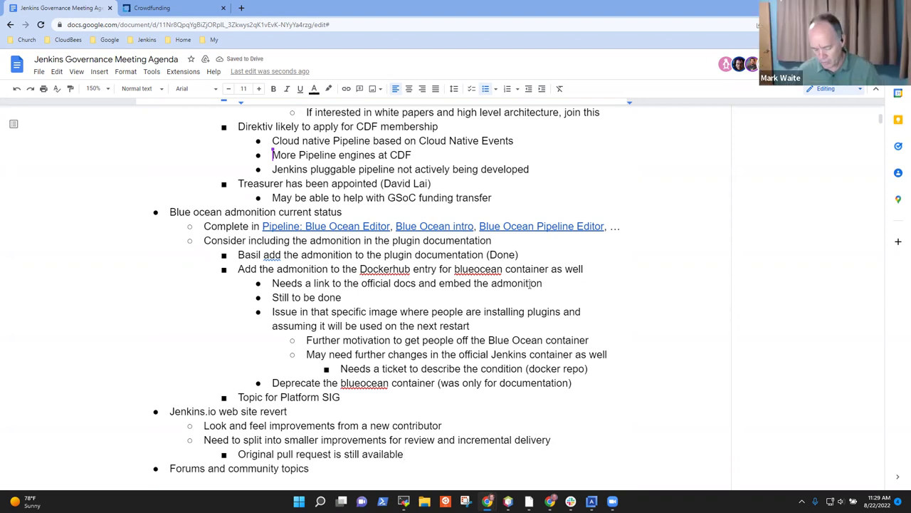
text(\)
- Add the question 'Was there a recent change on the RSS feed?' one level up
key(Return)
key(shift+Tab)
text(Was there a recent change on the RSS feed?)
- Answer the RSS question with an indented 'Six notifications recently on new blog posts'
scroll(527, 283, down, 3)
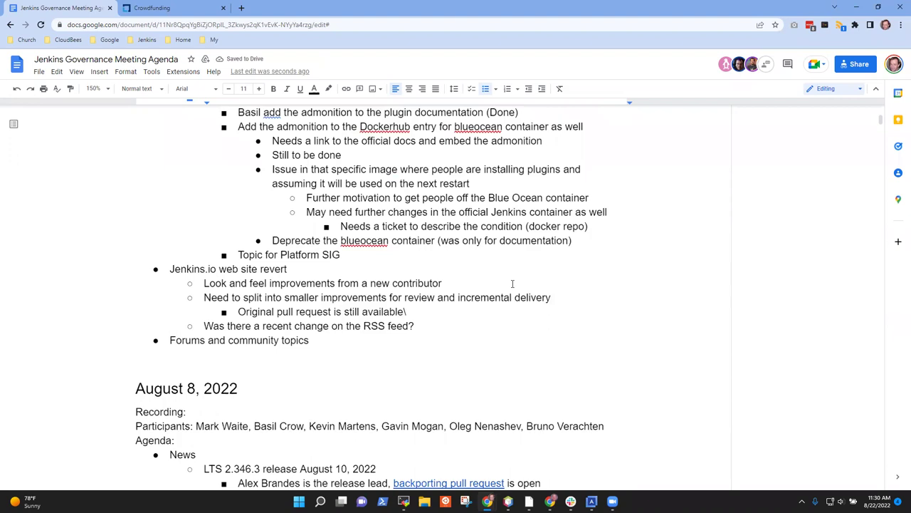
key(Return)
key(Tab)
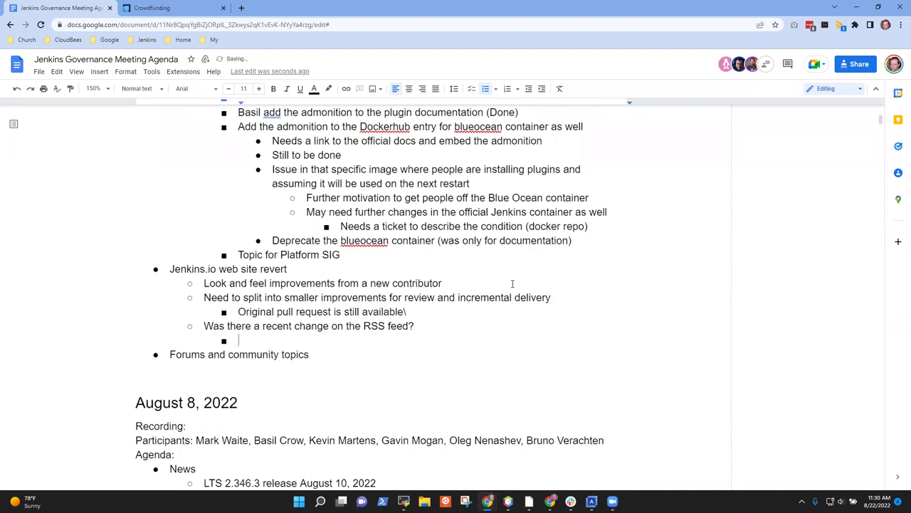
text(Six notifica)
text(tiosn o)
key(BackSpace)
key(BackSpace)
key(BackSpace)
key(BackSpace)
text(ns o)
key(BackSpace)
text(recenbtl)
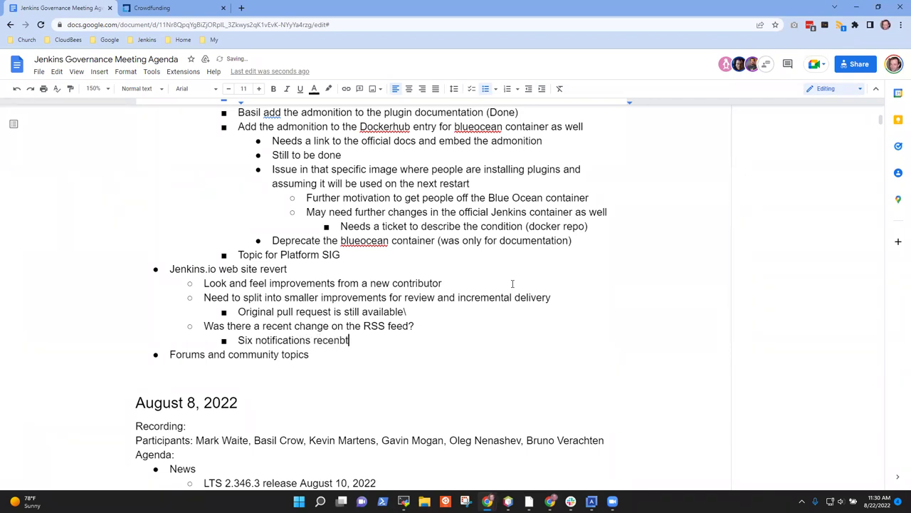
key(BackSpace)
key(BackSpace)
key(BackSpace)
text(tly on new blog posts)
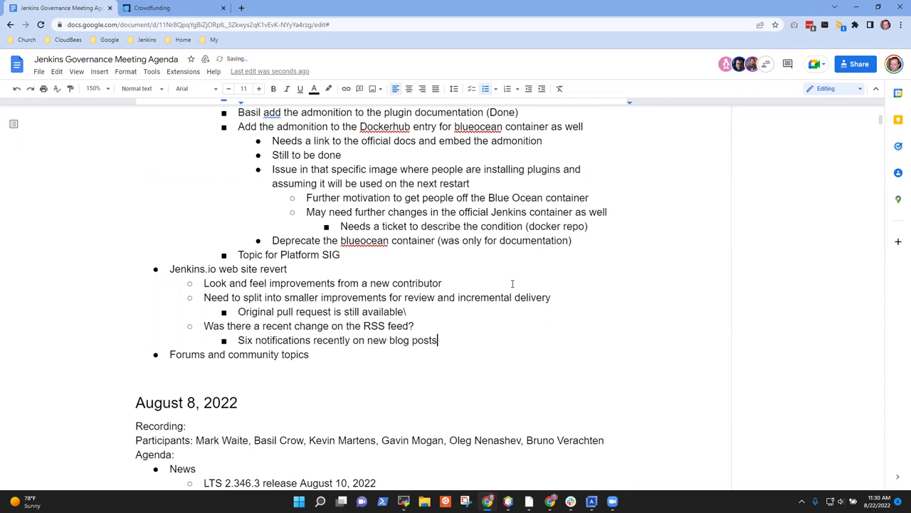
- Add a bullet noting a contributor fixed a bug in the RSS feed that had an incorrect URL
key(Return)
text(Daniel Beck fix)
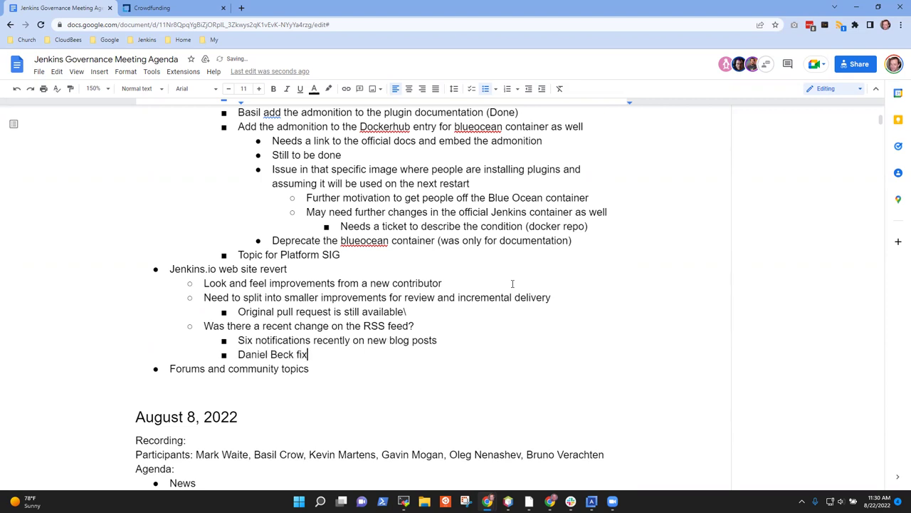
text(ed a bug inm t)
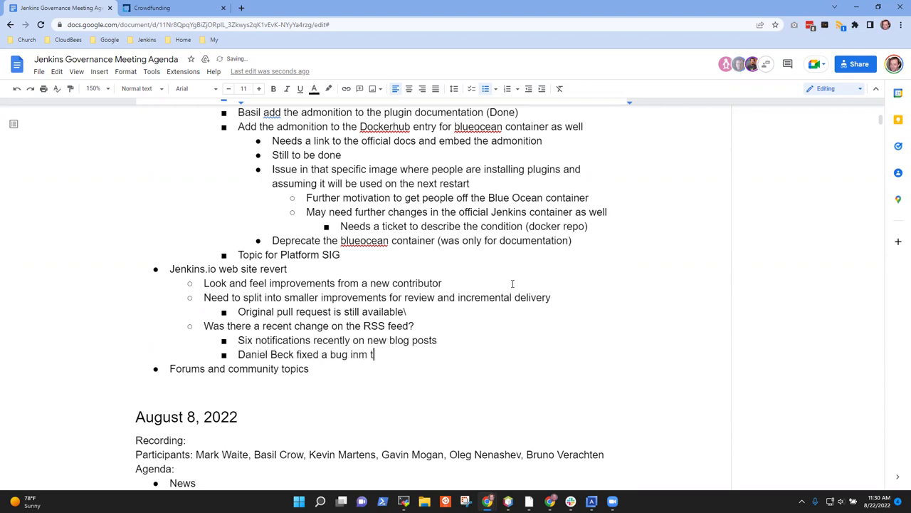
key(BackSpace)
key(BackSpace)
key(BackSpace)
text(the TSS)
key(BackSpace)
key(BackSpace)
key(BackSpace)
key(BackSpace)
text(RSS feed that had a )
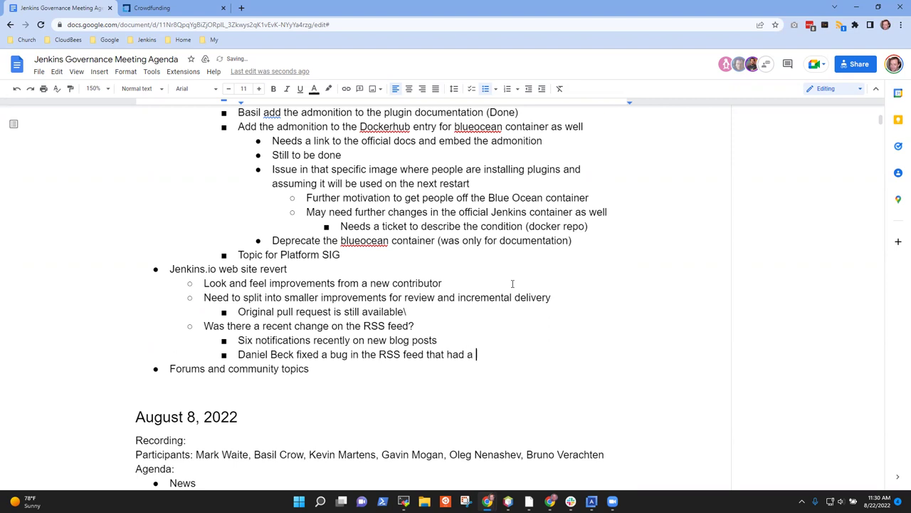
text(n incorrect URL)
- Add sub-note 'If the reader uses the canonical URL, might change (was pointing to an obsolete URL)'
key(Return)
key(Tab)
text(If the re)
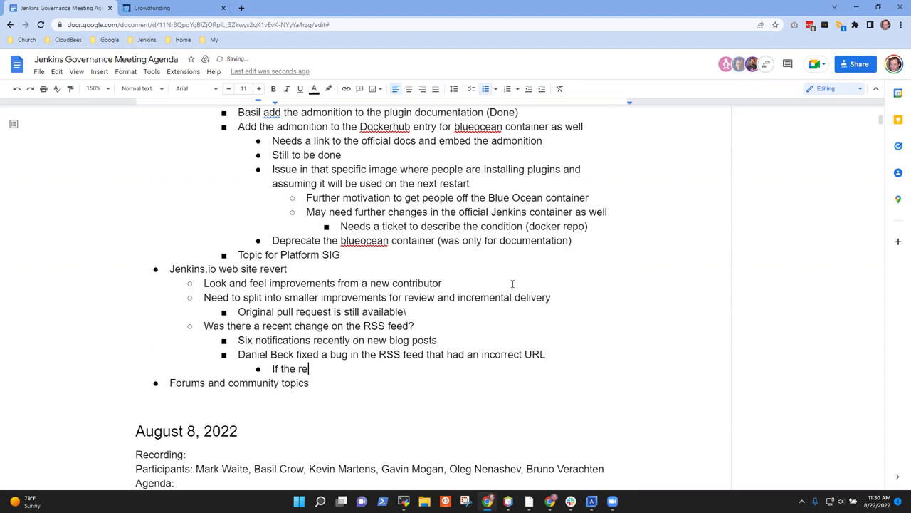
text(ader uses canon)
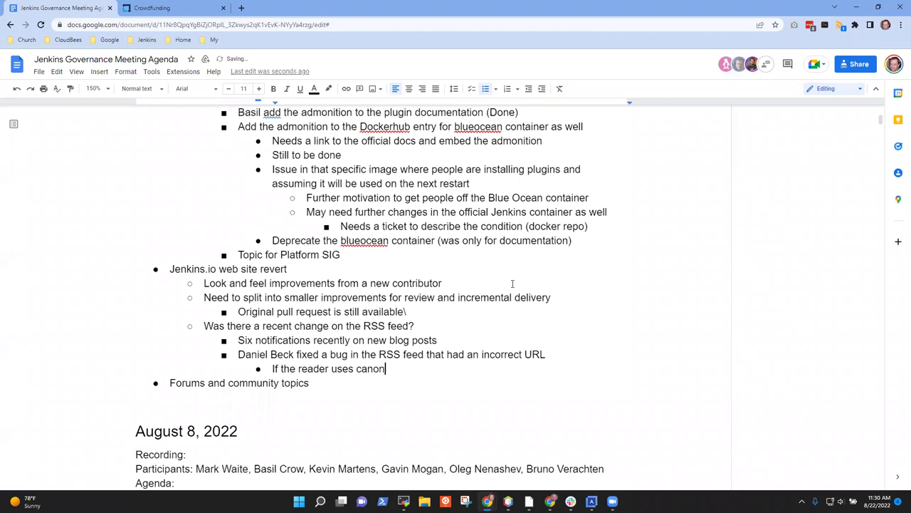
text(ical URL, might change)
key(ctrl+Left)
key(ctrl+Left)
key(ctrl+Left)
text(the)
key(End)
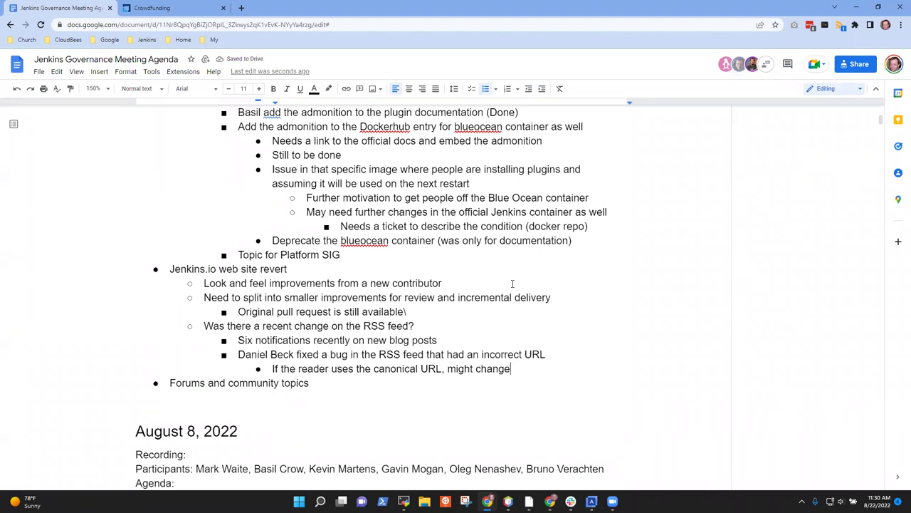
text((was pointi)
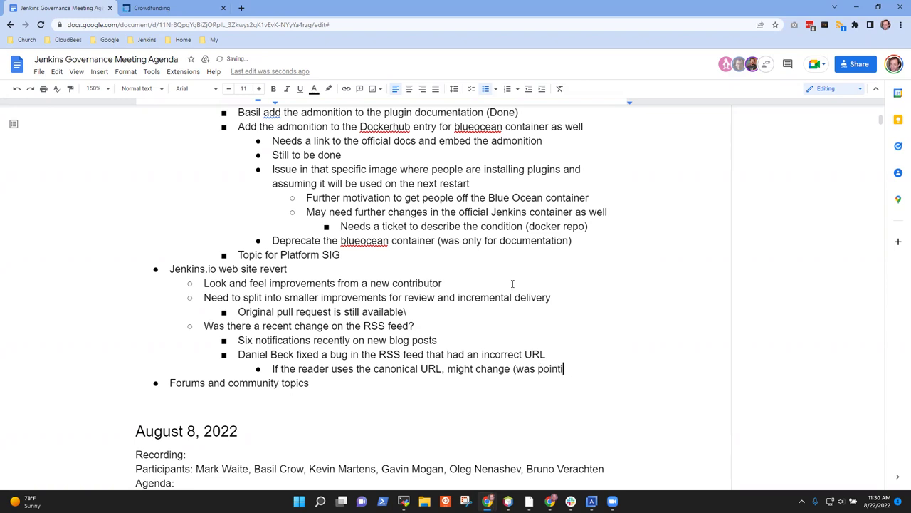
text(ng to an obsol)
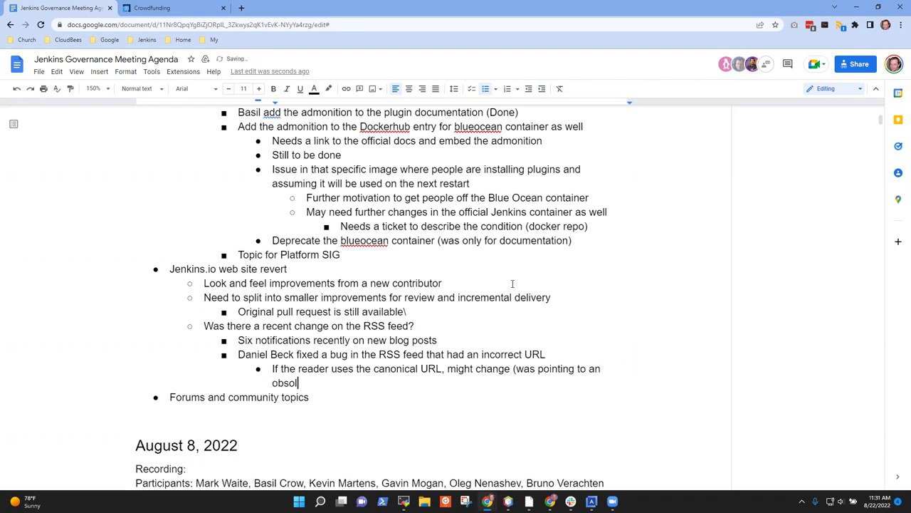
text(ete URL))
- Remove the stray backslash after 'available' in the pull request note
key(Up)
key(Up)
key(Up)
key(Up)
key(Up)
key(Up)
key(Up)
key(Up)
key(shift+Home)
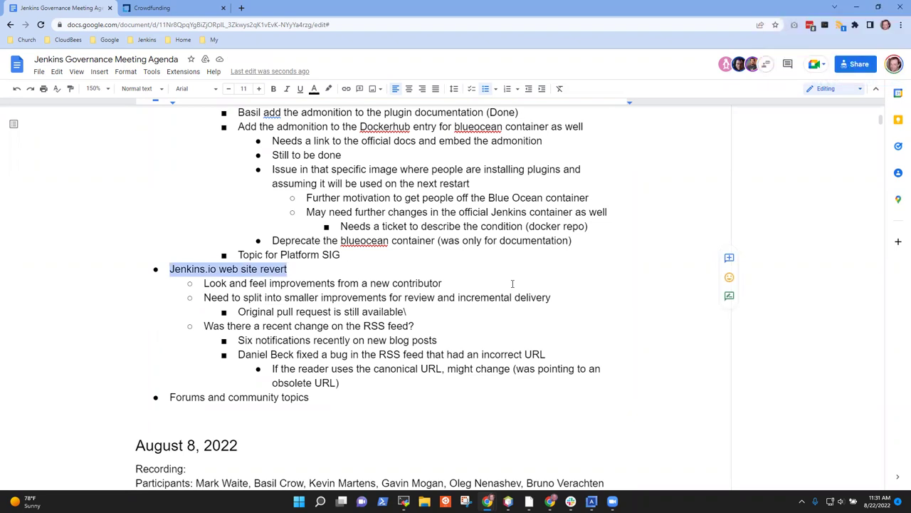
key(Down)
key(Down)
key(Down)
key(End)
key(BackSpace)
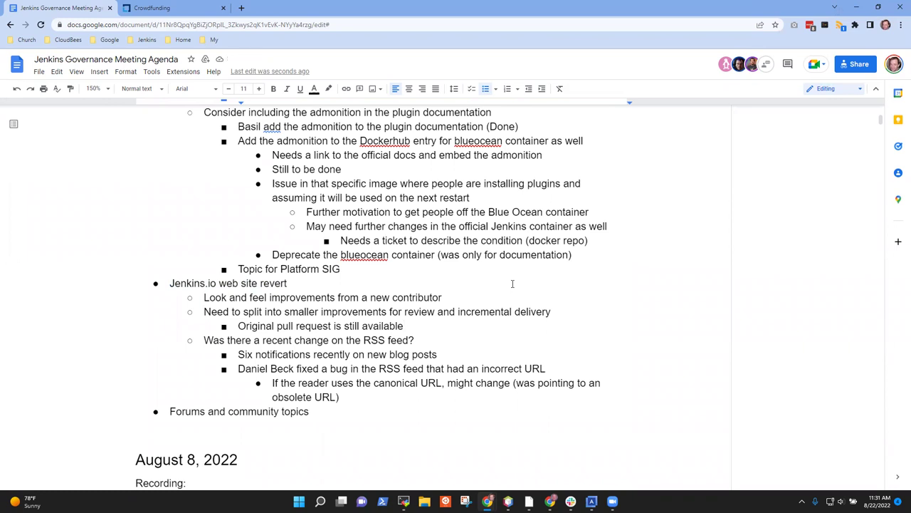
- Add a topic 'Review criteria for some parts of the project' after the obsolete URL note
key(Down)
key(Down)
key(Down)
key(End)
key(Return)
key(shift+Tab)
key(shift+Tab)
text(Review cr)
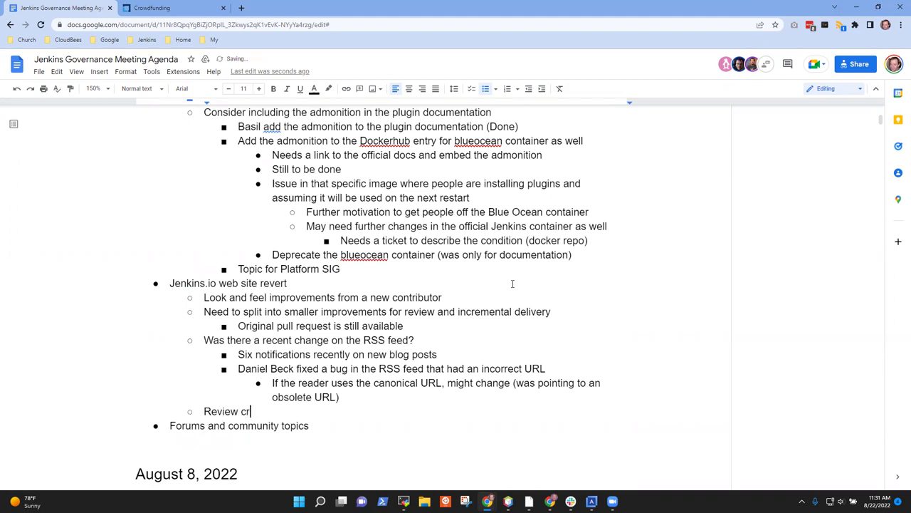
text(iteria for some parts of the p)
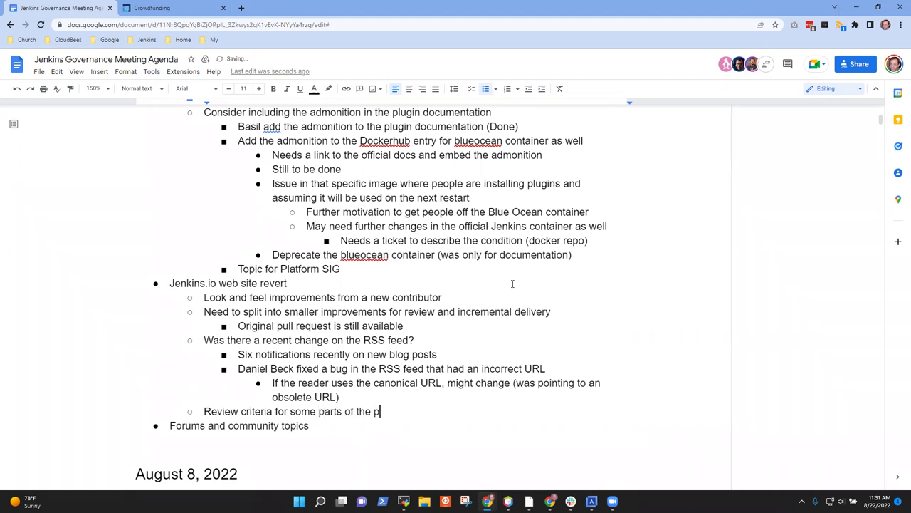
text(roject)
- Nest 'Reviewers would approve a contribution or approve the exact opposite' under Review criteria
key(Return)
key(Tab)
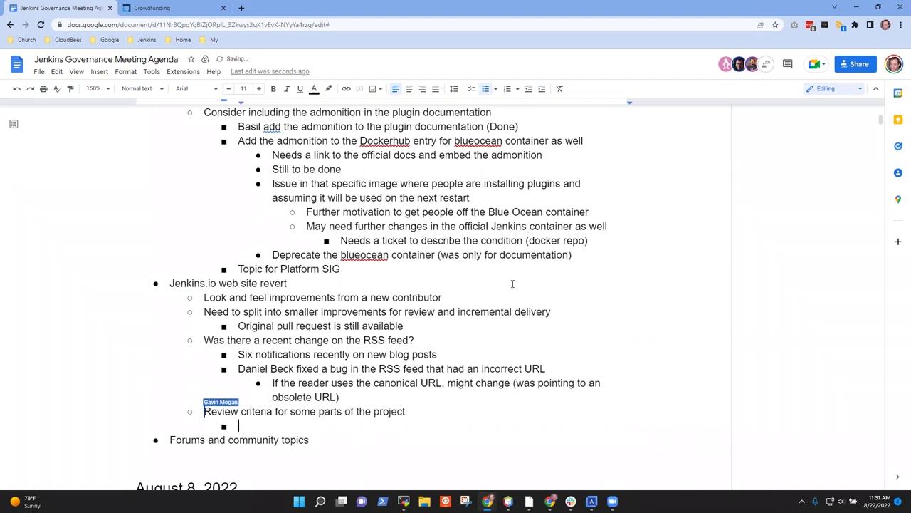
text(Reviewers would approve a contrib)
key(BackSpace)
key(BackSpace)
text(ibution)
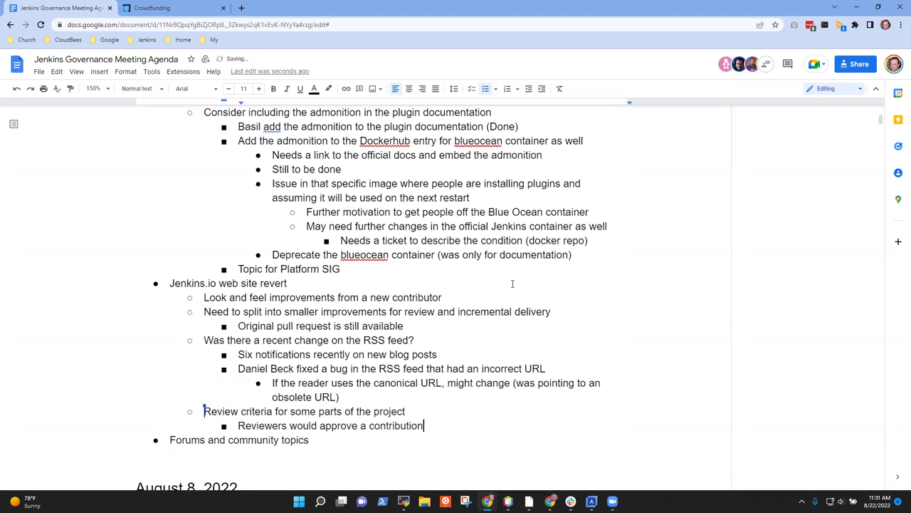
text( or approve teh exac)
key(BackSpace)
key(BackSpace)
key(BackSpace)
key(BackSpace)
key(BackSpace)
key(BackSpace)
key(BackSpace)
key(BackSpace)
text(the exact )
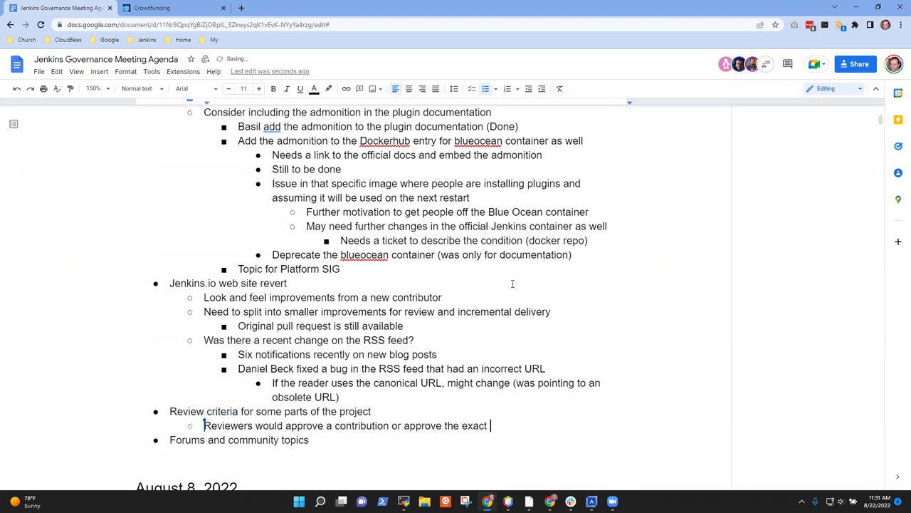
text(opposite)
- Under Reviewers, add the sub-point 'Do we look at the merit of the change critically enough to reject the exact opposite'
key(Return)
key(Tab)
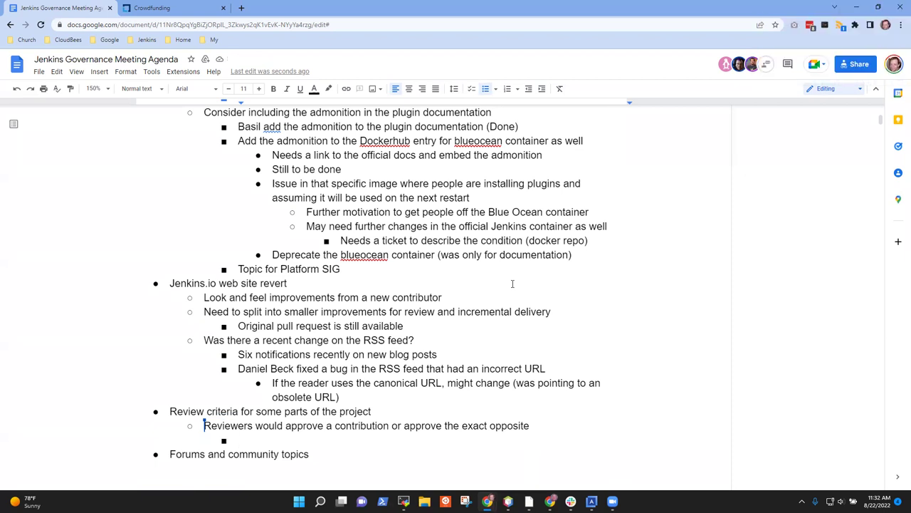
text(Do we)
text(look at the merit of the change critically enough to)
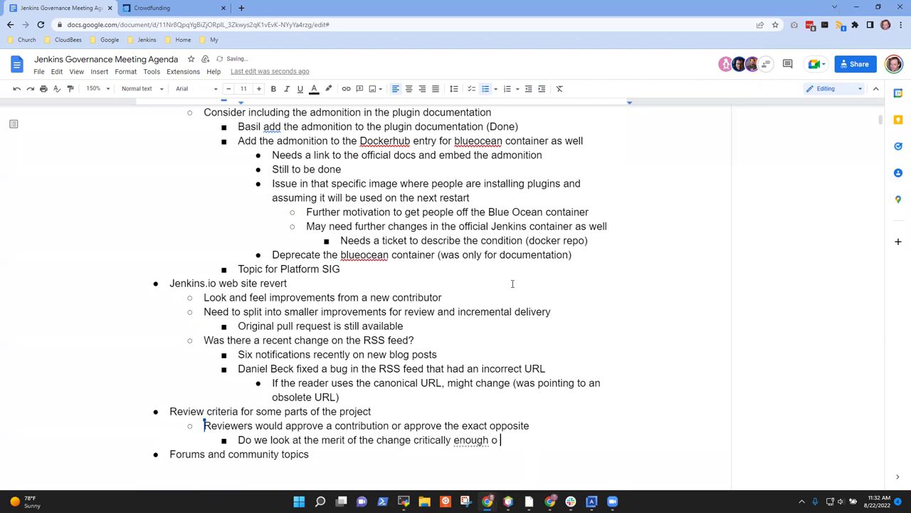
key(BackSpace)
key(BackSpace)
text(to reject the exact )
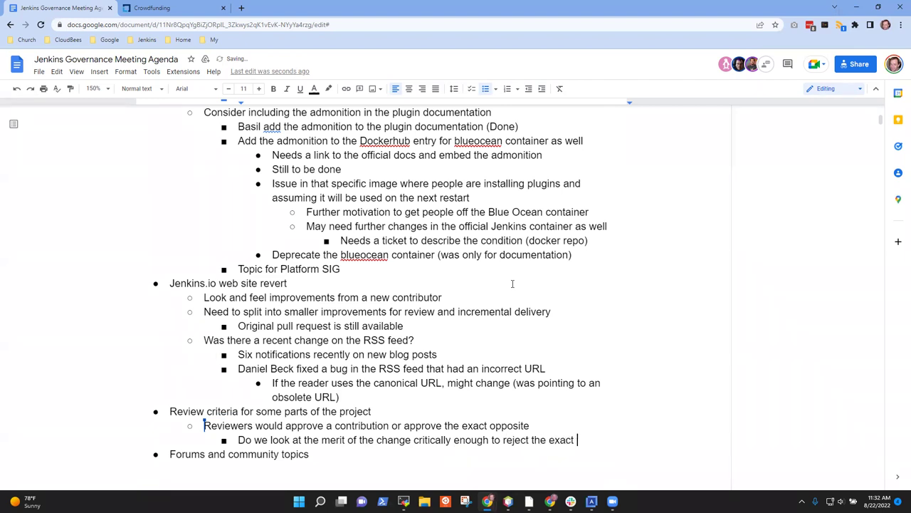
text(opposite)
- Add the bullet 'Color scheme changed from grey-ish to orange'
key(Return)
text(Color )
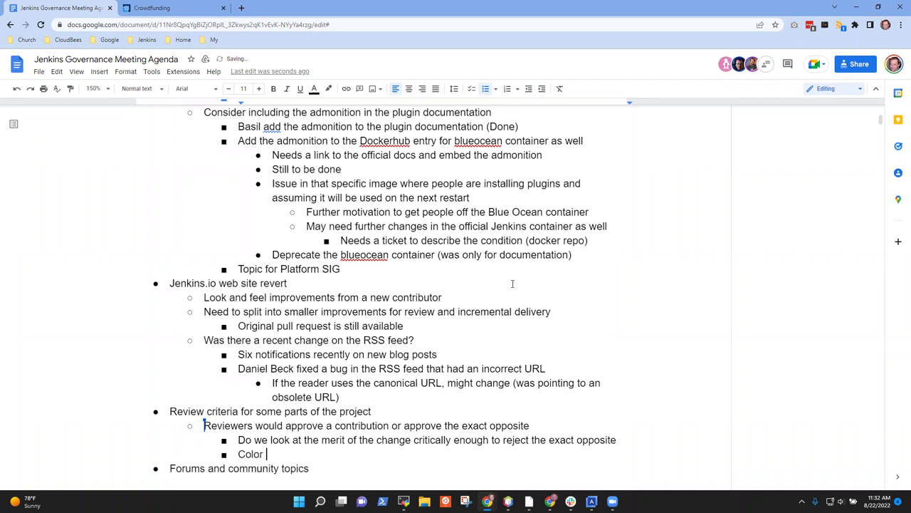
text(scheme changed from )
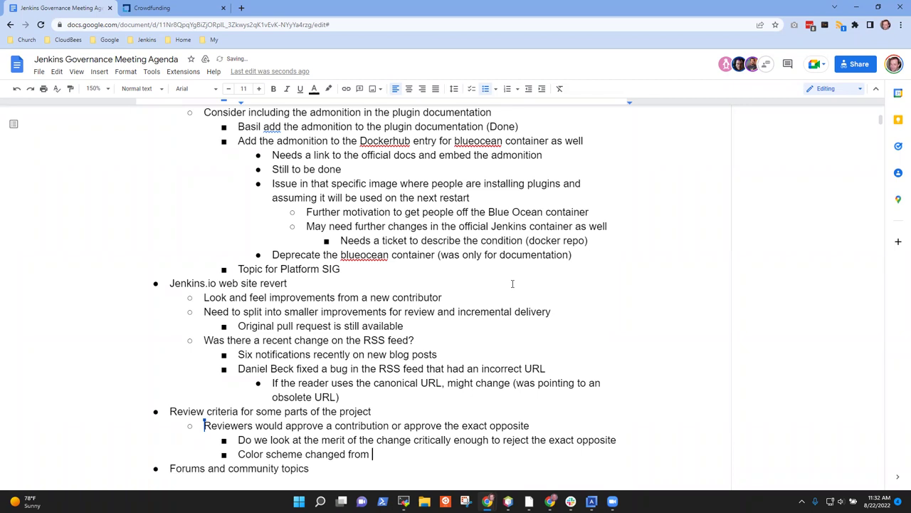
text(grey-ish to orag)
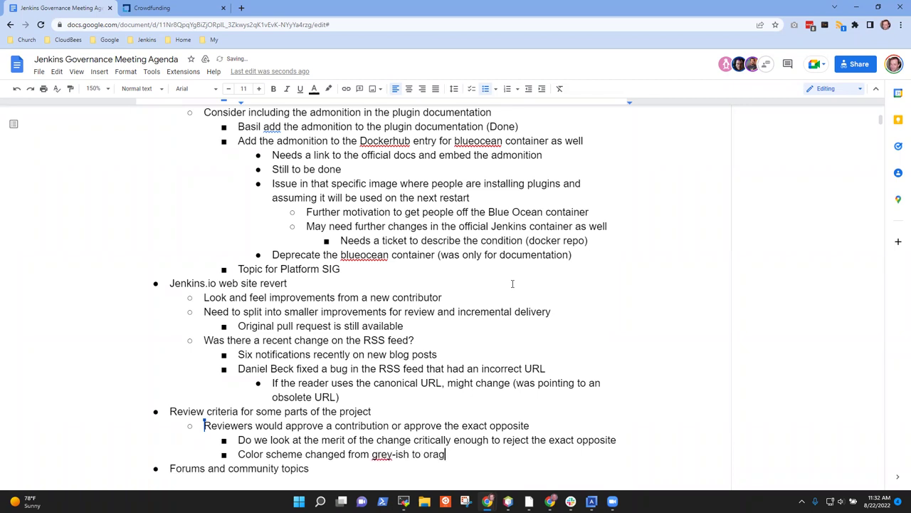
key(BackSpace)
text(nge)
- Nest a draft question 'Would a switch back' under the colour scheme note
key(Return)
key(Tab)
text(Would a w)
key(BackSpace)
text(swithc)
key(BackSpace)
key(BackSpace)
text(ch back)
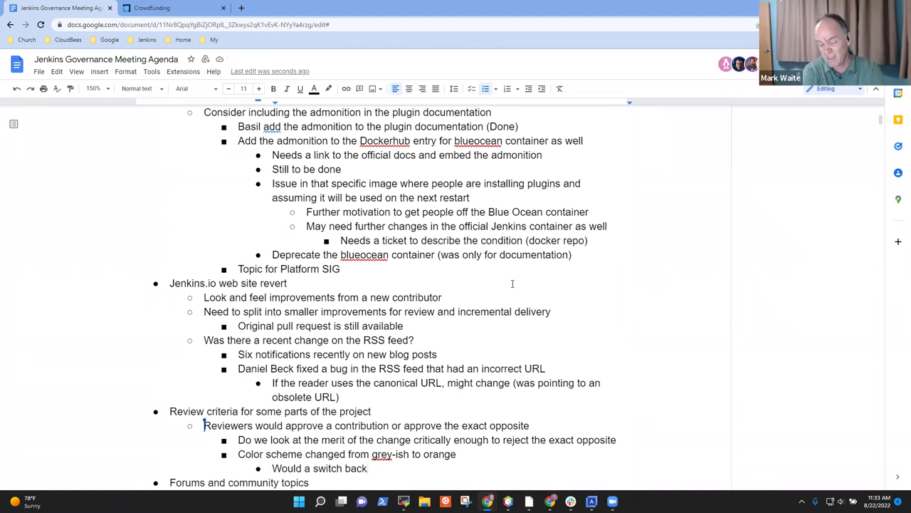
- Replace the draft with 'Would we accept the change back to the other form in a year?'
key(ctrl+BackSpace)
key(ctrl+BackSpace)
key(ctrl+BackSpace)
key(ctrl+BackSpace)
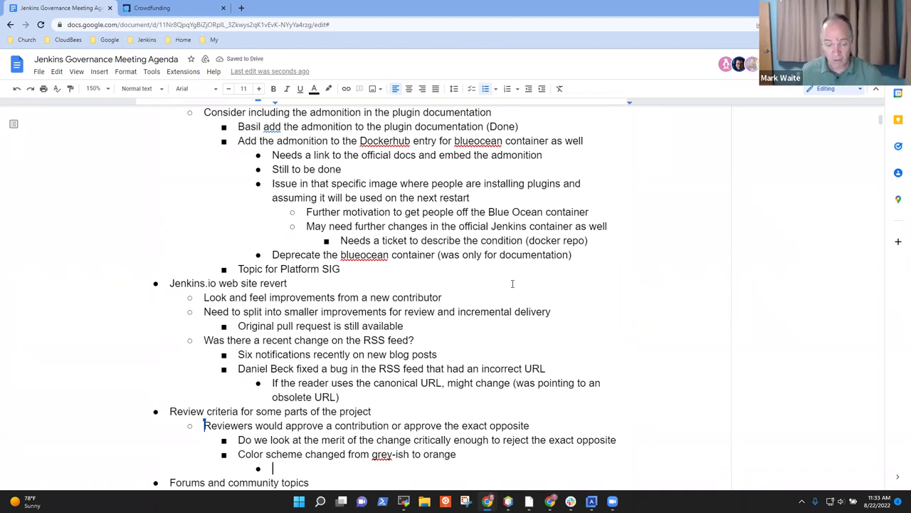
key(Up)
key(Up)
key(Up)
key(ctrl+shift+Right)
key(ctrl+shift+Left)
key(ctrl+shift+Right)
key(ctrl+shift+Left)
key(ctrl+shift+Right)
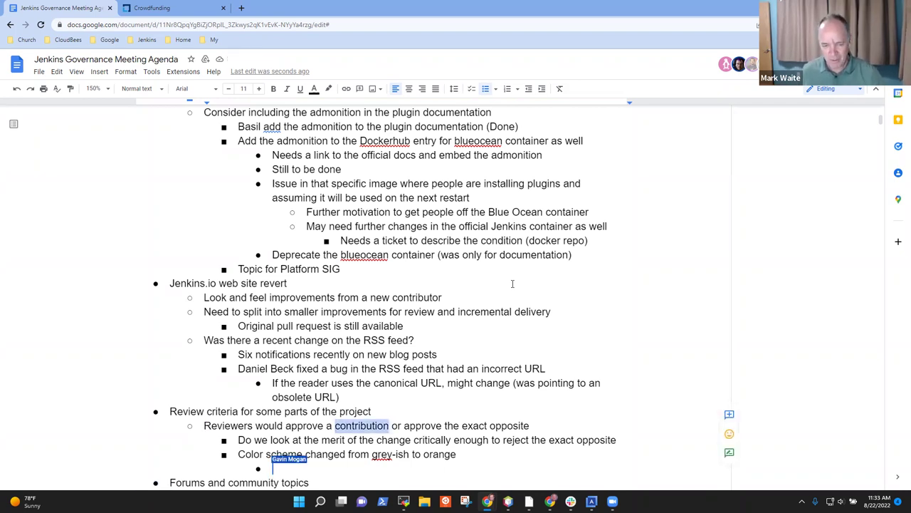
key(ctrl+shift+Left)
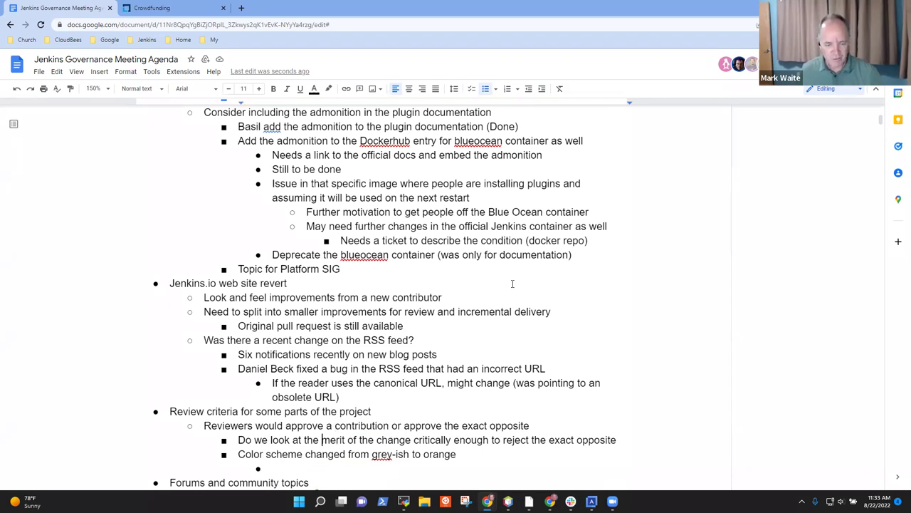
key(ctrl+shift+Right)
key(ctrl+shift+Right)
key(ctrl+shift+Right)
key(ctrl+shift+Right)
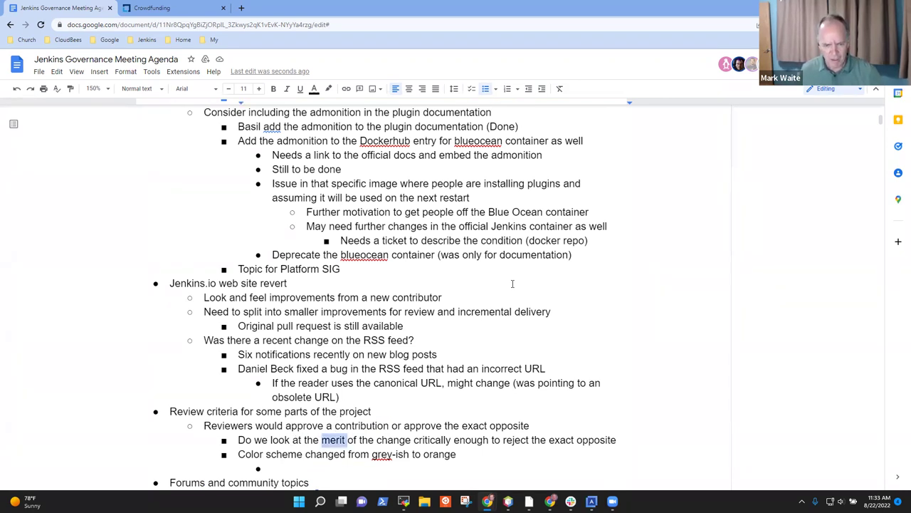
key(ctrl+shift+Right)
key(ctrl+shift+Right)
key(ctrl+shift+Right)
key(ctrl+shift+Right)
key(ctrl+shift+Right)
key(ctrl+shift+Right)
key(ctrl+shift+Right)
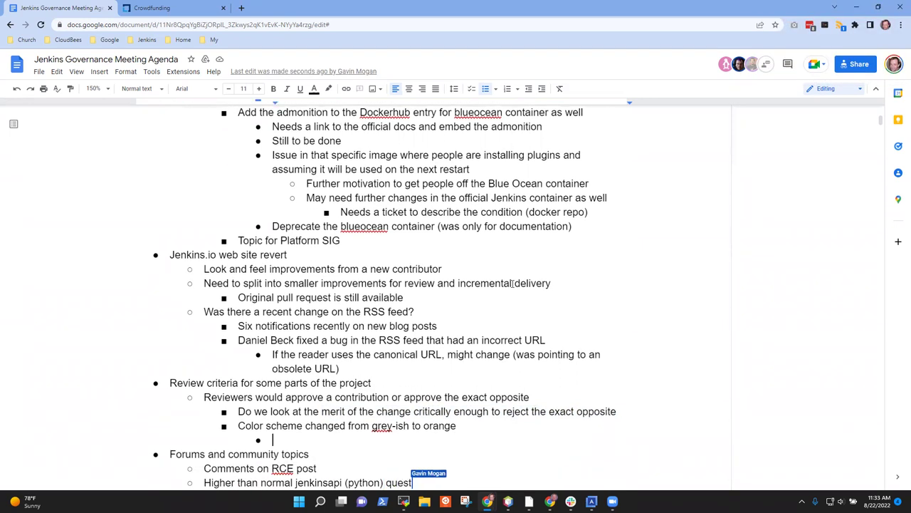
text(Would we ace)
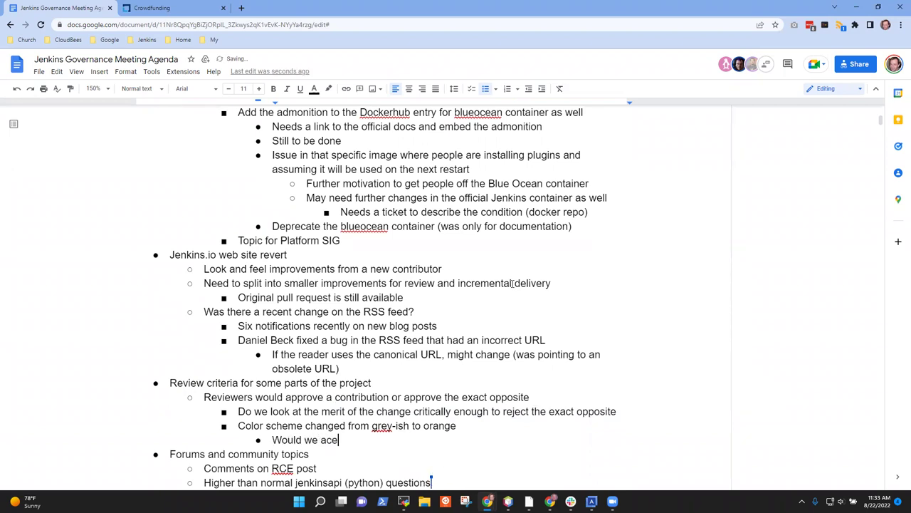
key(BackSpace)
text(cept the change back to the other )
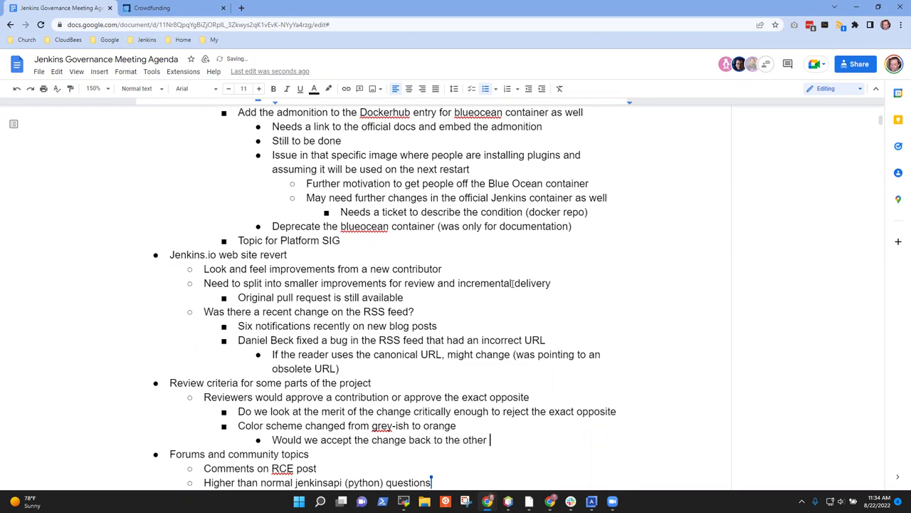
text(form in a year?)
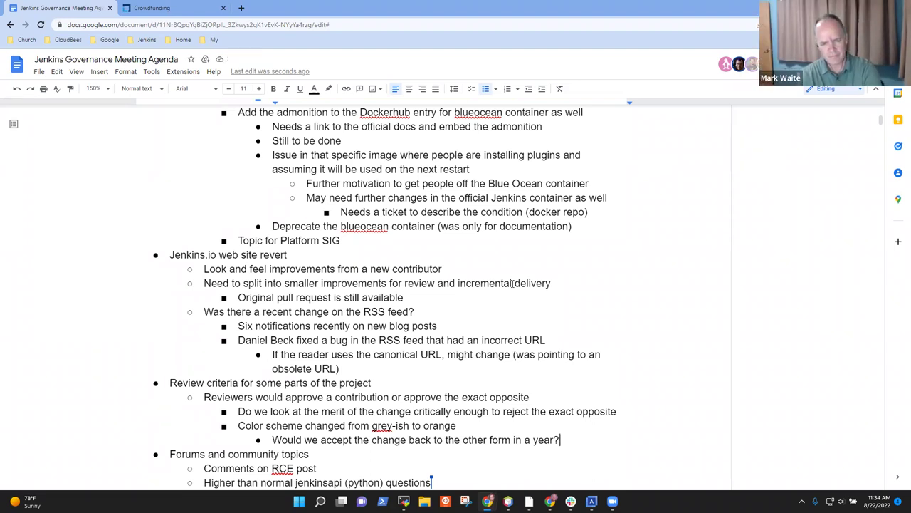
- Select the merit line's text from 'change' to the end of the line
key(Up)
key(Up)
key(ctrl+Left)
key(ctrl+Left)
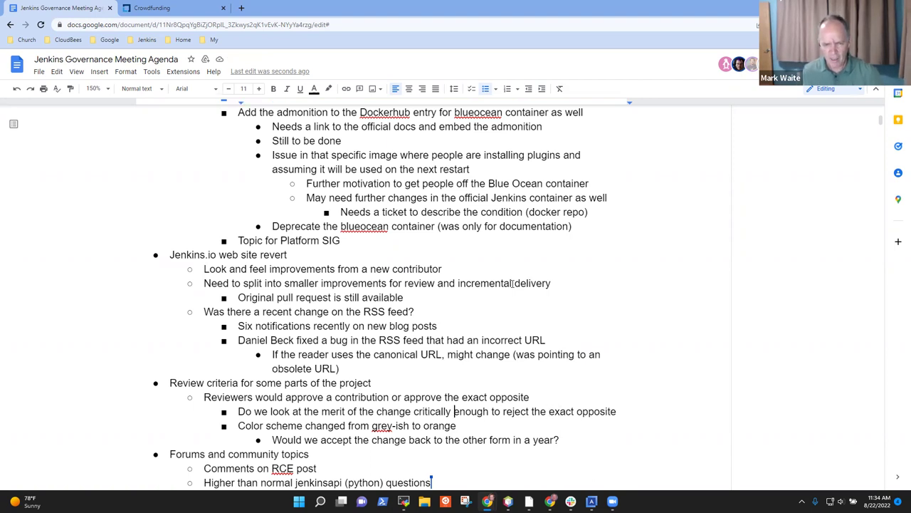
key(ctrl+Left)
key(ctrl+Left)
key(ctrl+Left)
key(ctrl+Left)
key(ctrl+Right)
key(ctrl+Right)
key(ctrl+Left)
key(shift+End)
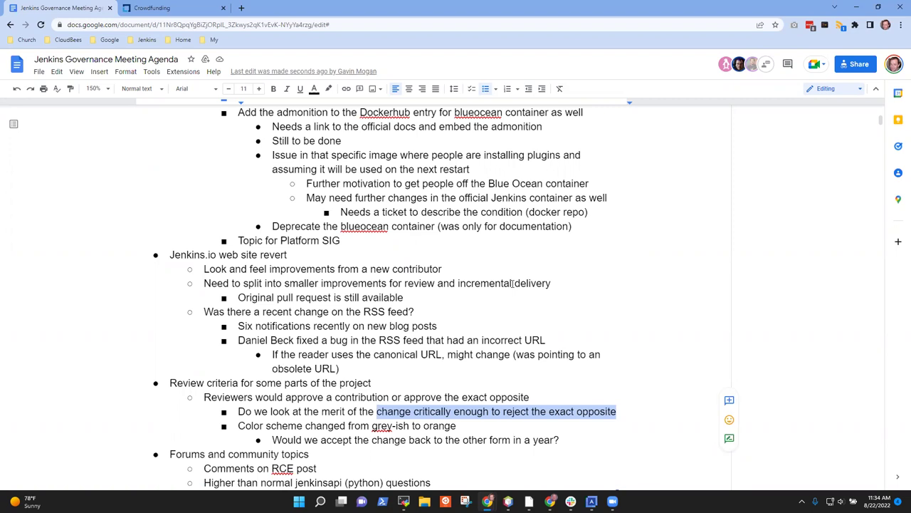
- Under the merit point, note the font changed to default system font, unwanted but merged anyway
key(Right)
key(Return)
key(Tab)
text(Font was recently )
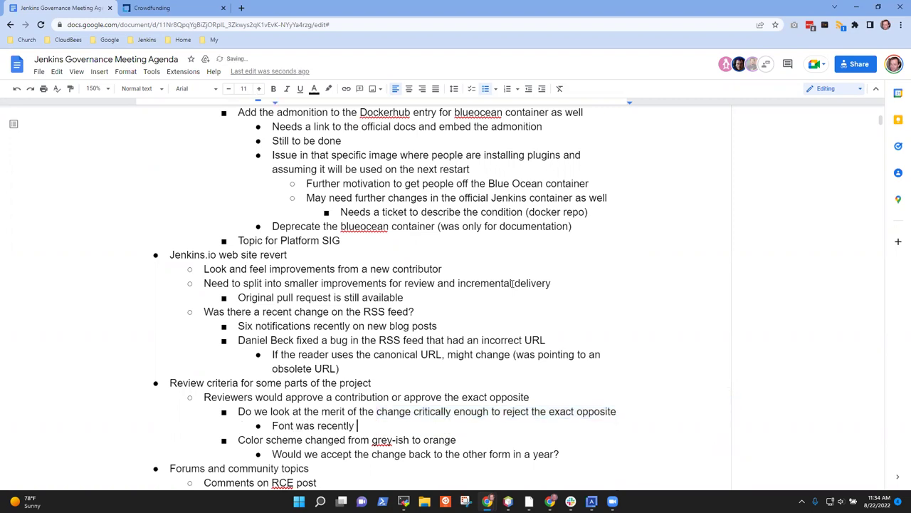
text(changed to default sst)
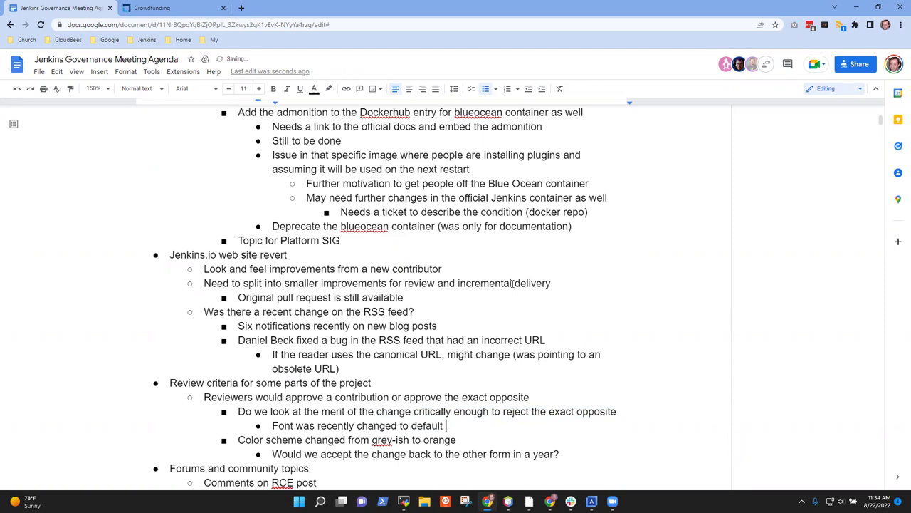
key(BackSpace)
key(BackSpace)
text(ystem font)
text(, )
text(excep)
key(BackSpace)
key(BackSpace)
key(BackSpace)
key(BackSpace)
key(BackSpace)
text(noted tha)
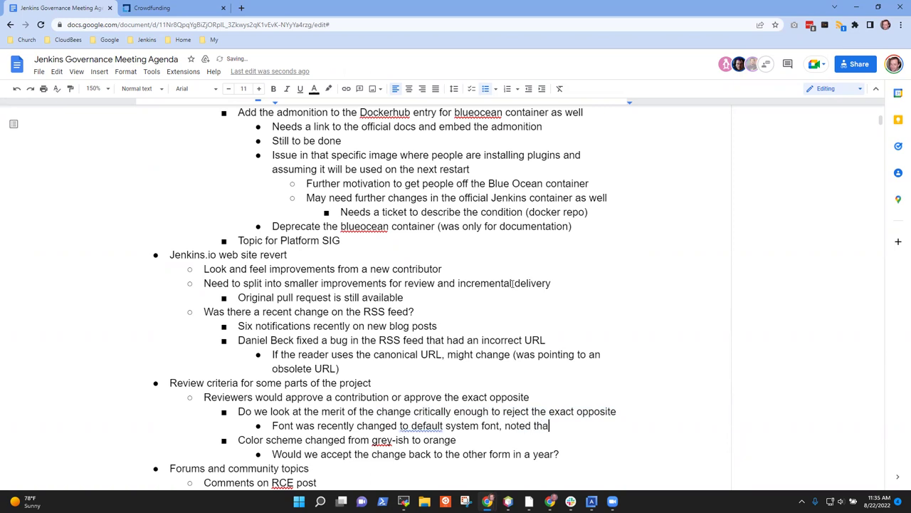
text(t note)
key(BackSpace)
key(BackSpace)
key(BackSpace)
key(BackSpace)
key(BackSpace)
text(change not wanted int)
key(BackSpace)
text(the)
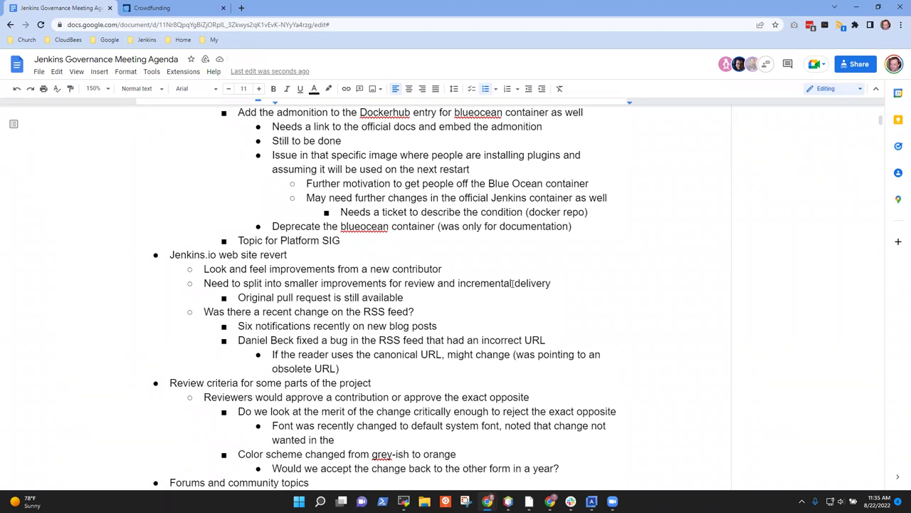
text(pull request, )
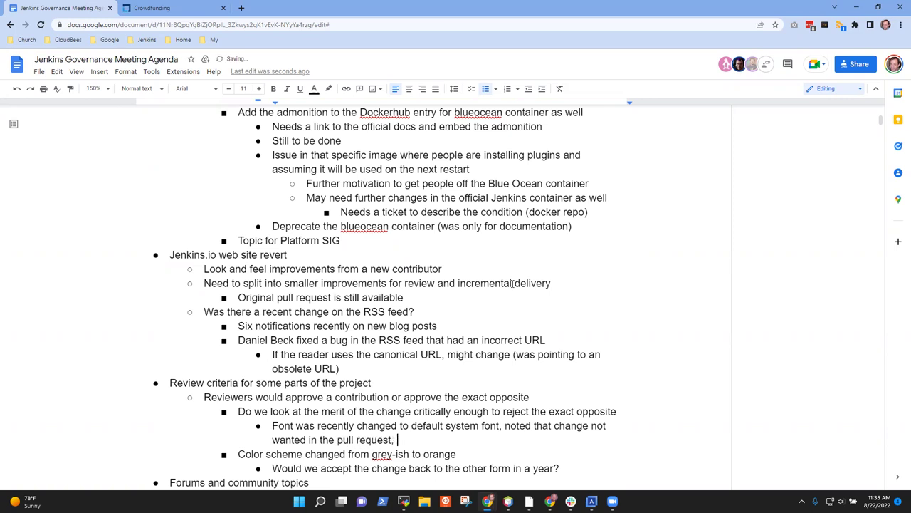
text(bru)
key(BackSpace)
key(BackSpace)
text(ut was then merged anyw)
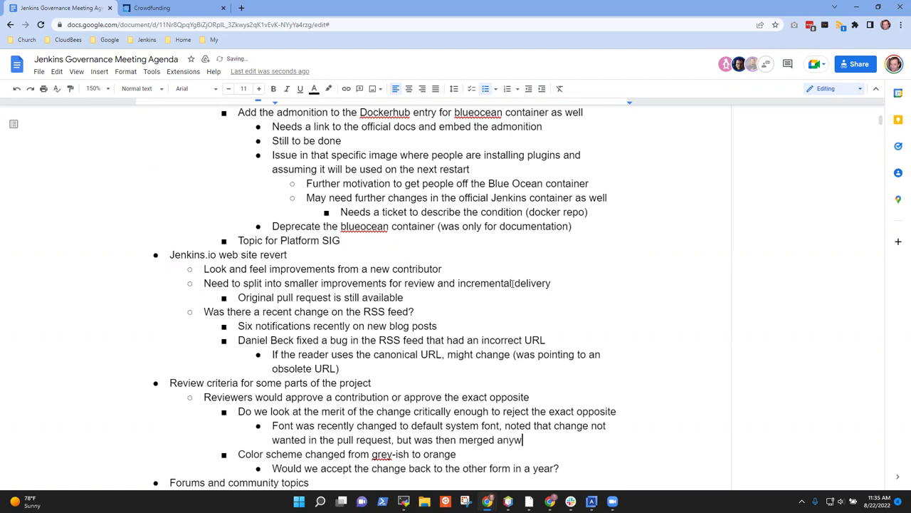
text(ay)
- Add the bullet 'If a pull request arrived to round corners "too much"'
key(Return)
text(If a pull )
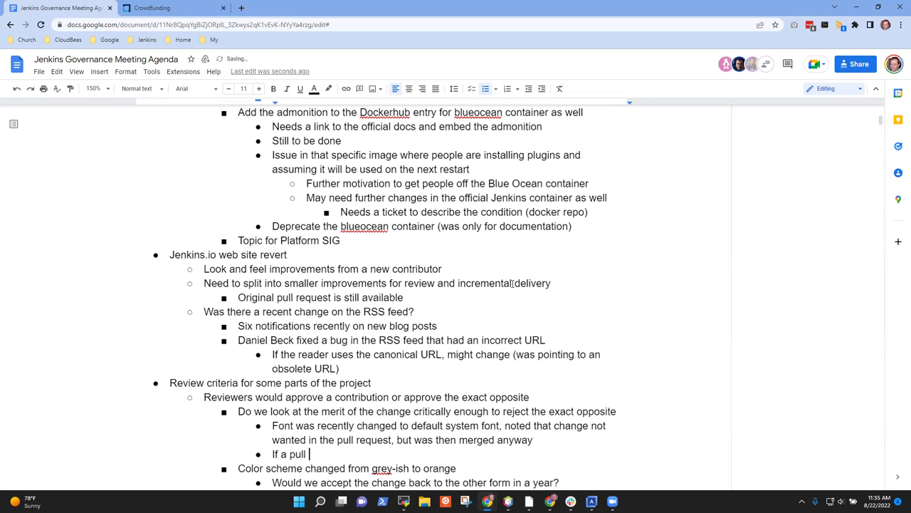
text(request arrived to round)
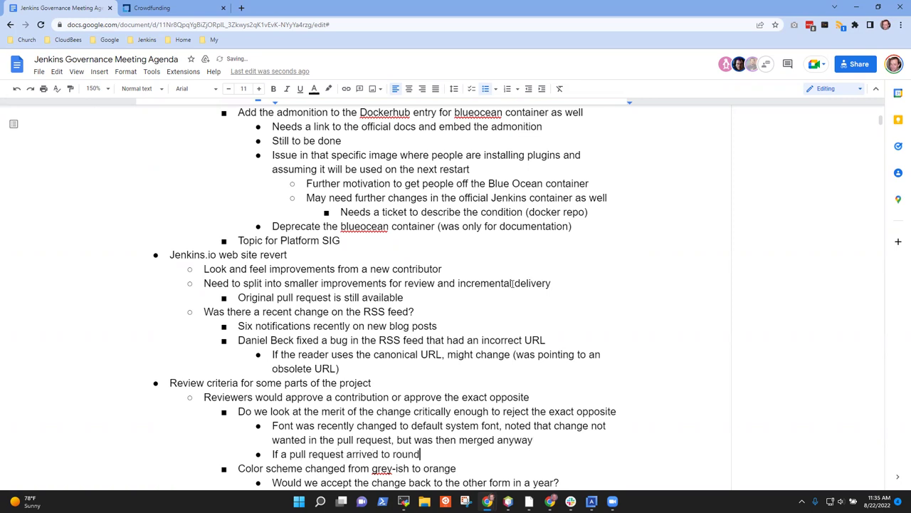
text( corners "too l)
key(BackSpace)
text(much")
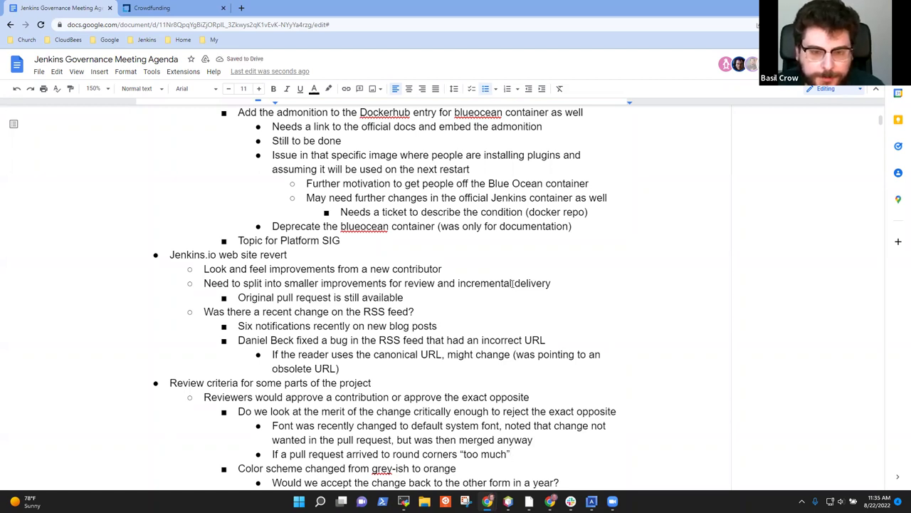
- Add a bullet that a reviewer asks for justification for the change (core), not just helpfulness
scroll(516, 299, down, 5)
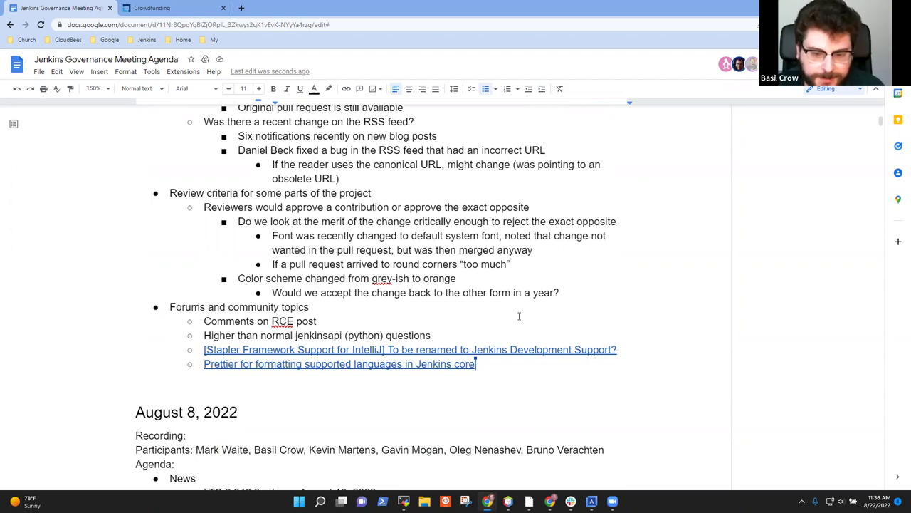
key(Return)
text(BNasi)
key(ctrl+BackSpace)
text(Basil asks for jue)
key(ctrl+BackSpace)
text(justification for the change, not just is )
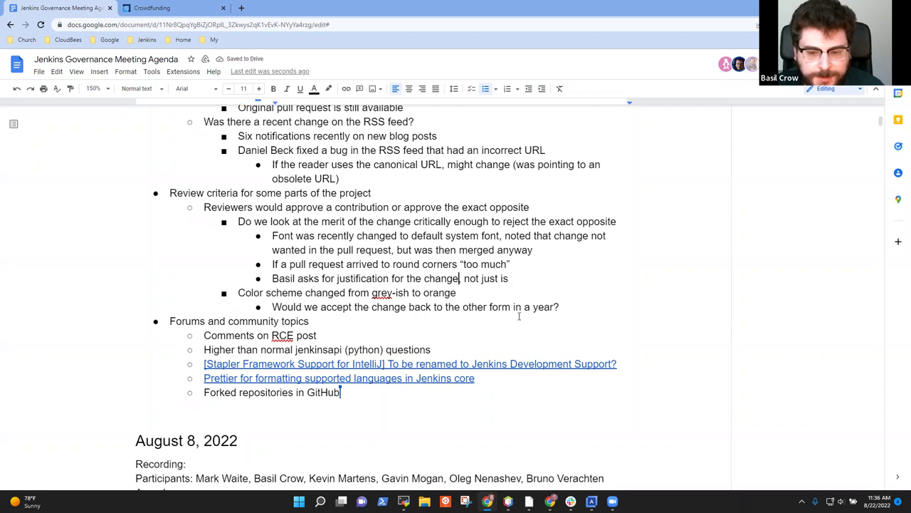
text( (core)
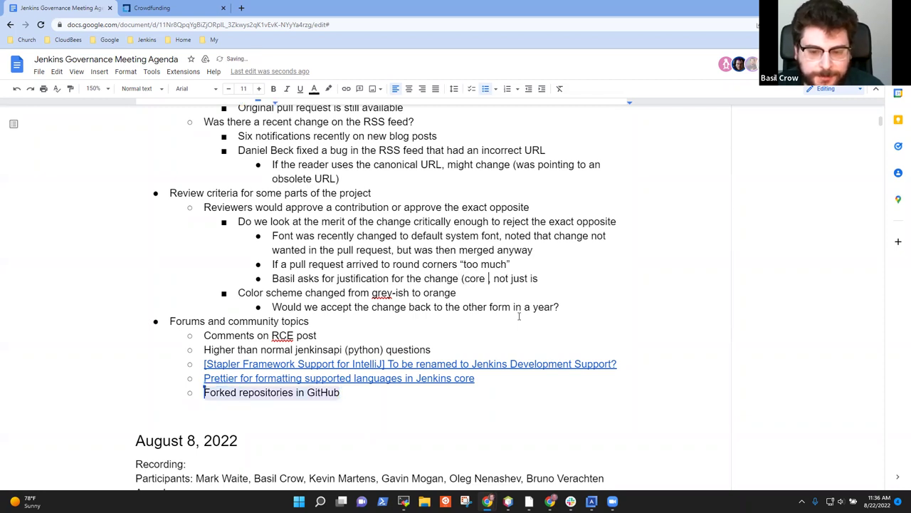
key(BackSpace)
text())
- Finish the justification line with 'is this helpful', rewording it from 'a useful change'
key(End)
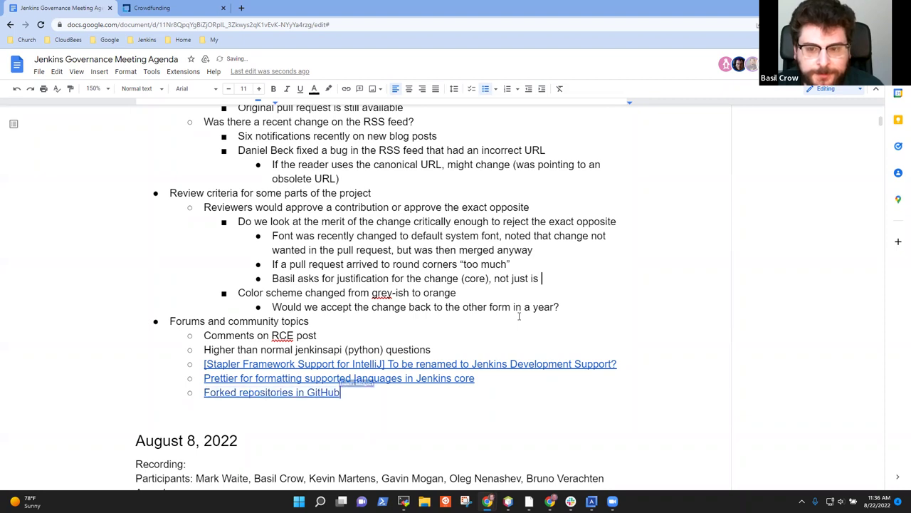
text(this a used)
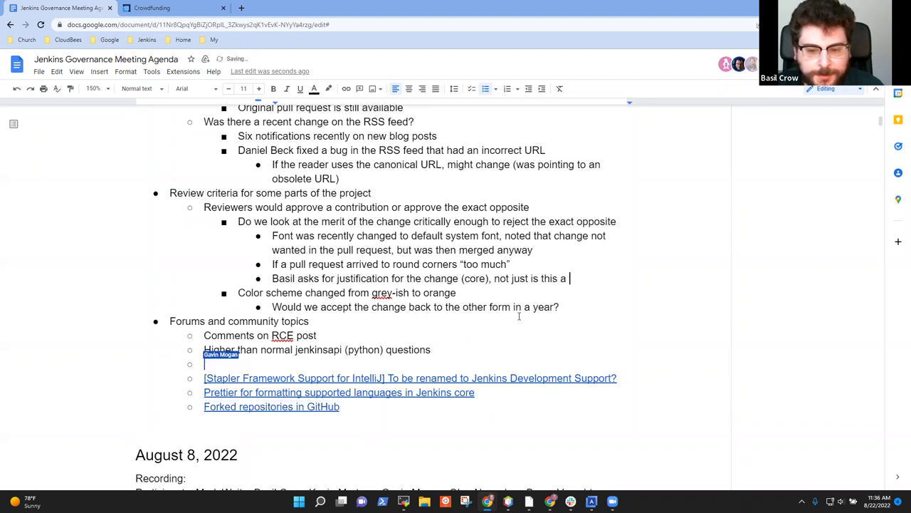
key(BackSpace)
key(BackSpace)
text(ful change)
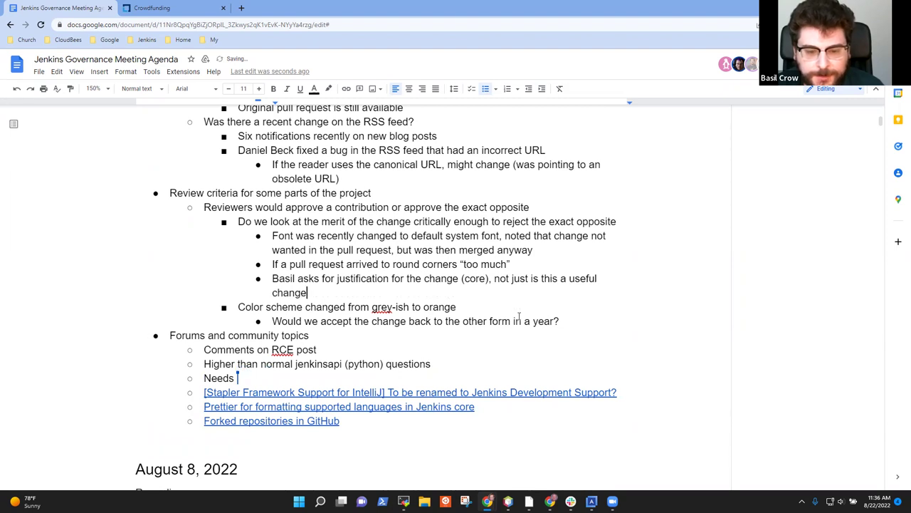
key(ctrl+BackSpace)
key(ctrl+BackSpace)
key(BackSpace)
key(BackSpace)
key(BackSpace)
key(BackSpace)
key(BackSpace)
key(BackSpace)
text(his helpful)
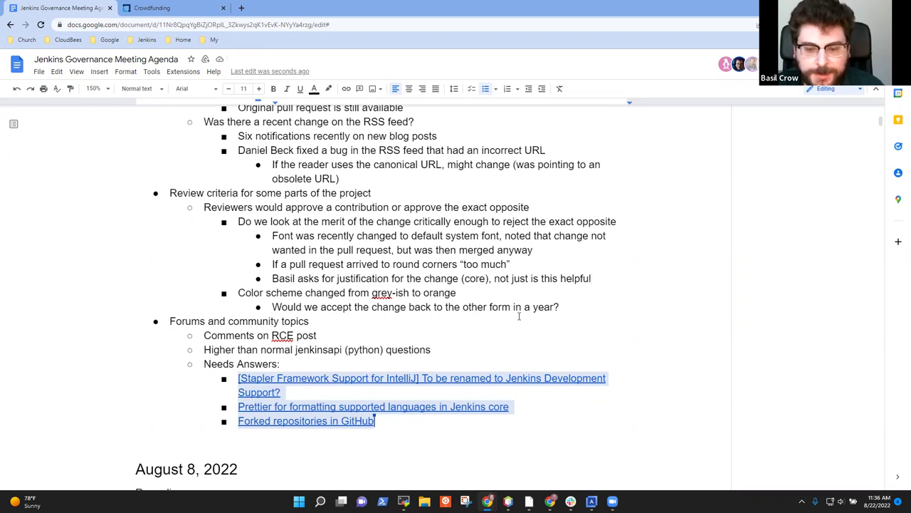
- Nest 'No "needs-justification" label on the jenkins.io site' and put 'is this helpful?' in quotes
key(Return)
key(Tab)
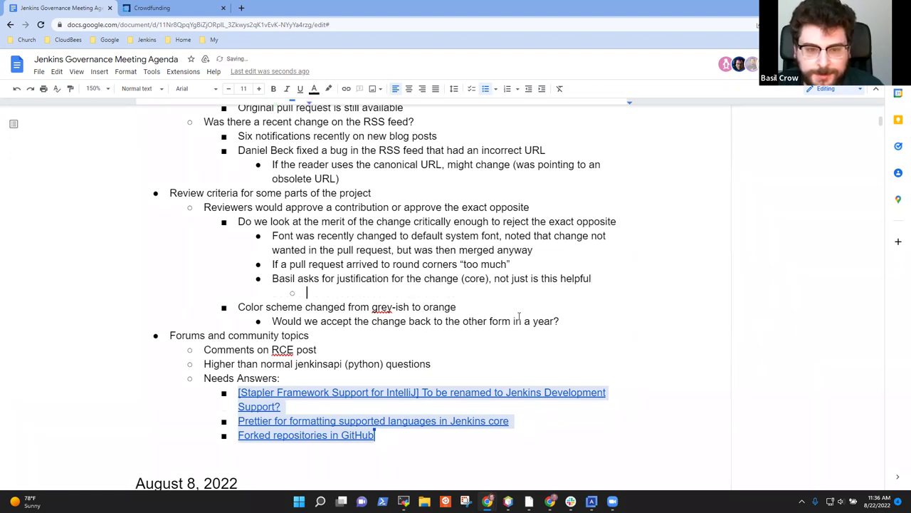
text(No "needs-j)
text(ustifcia)
key(BackSpace)
key(BackSpace)
key(BackSpace)
text(ication" label on the jenkins.io site)
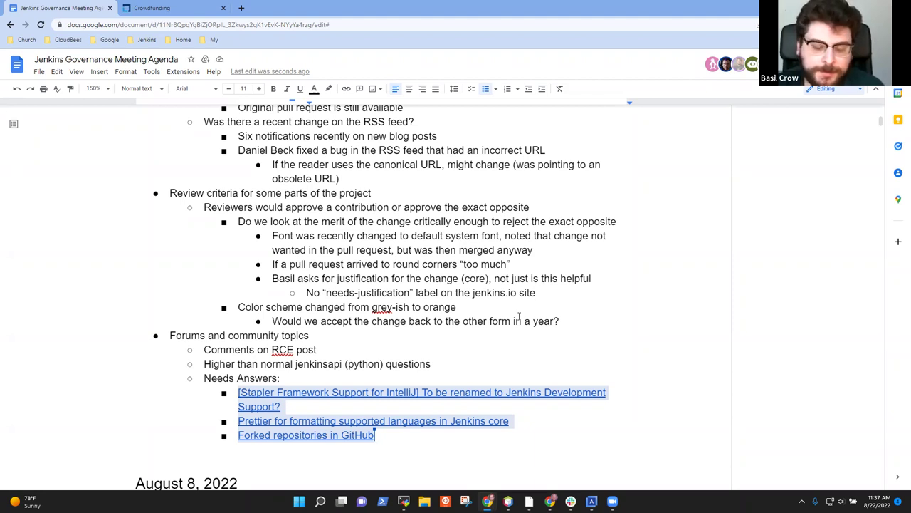
key(Up)
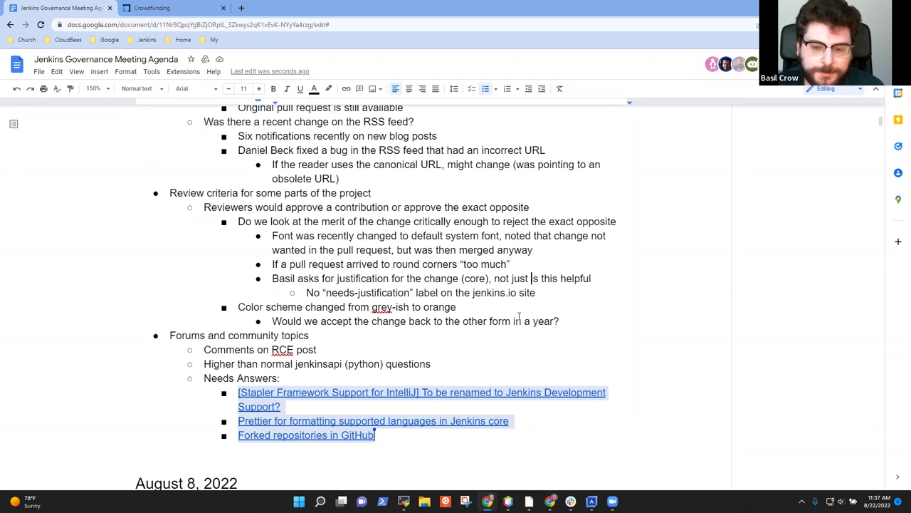
text("?")
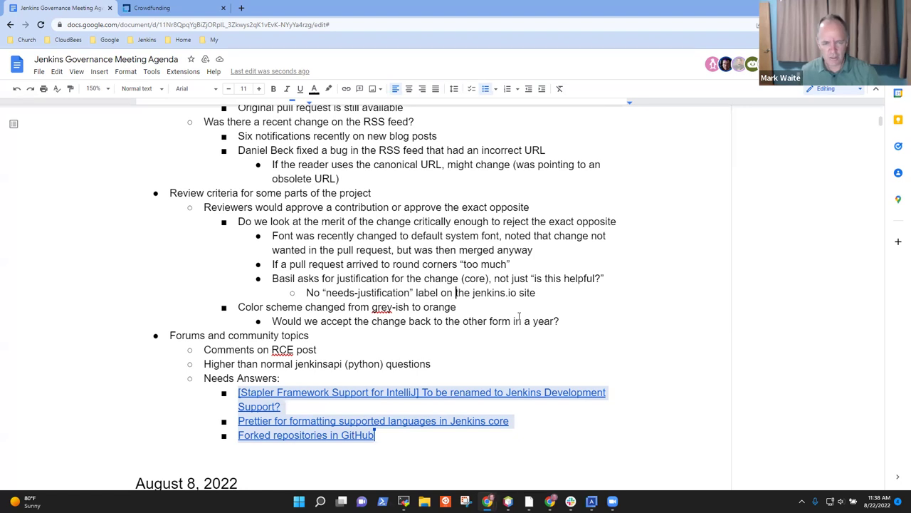
- Select the label name 'needs-justification' in the jenkins.io sub-note
key(ctrl+Left)
key(ctrl+Left)
key(ctrl+shift+Right)
key(ctrl+shift+Right)
key(ctrl+shift+Right)
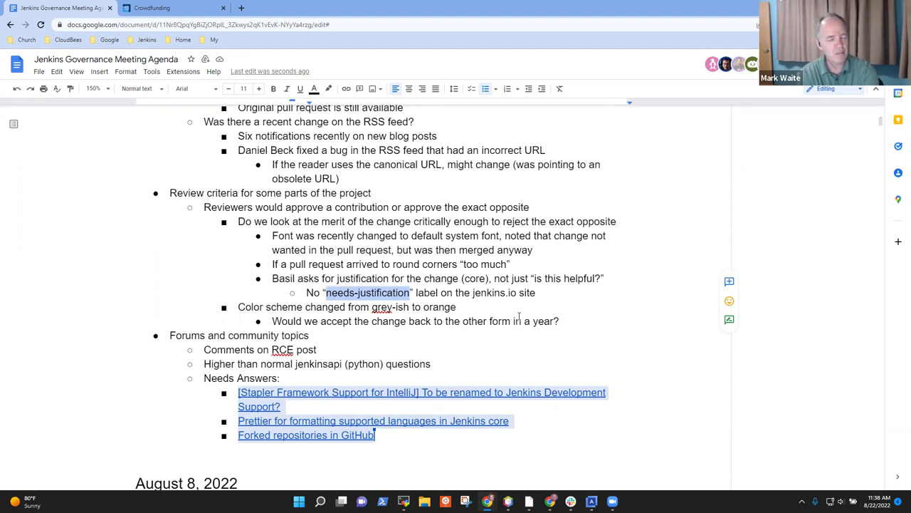
key(Right)
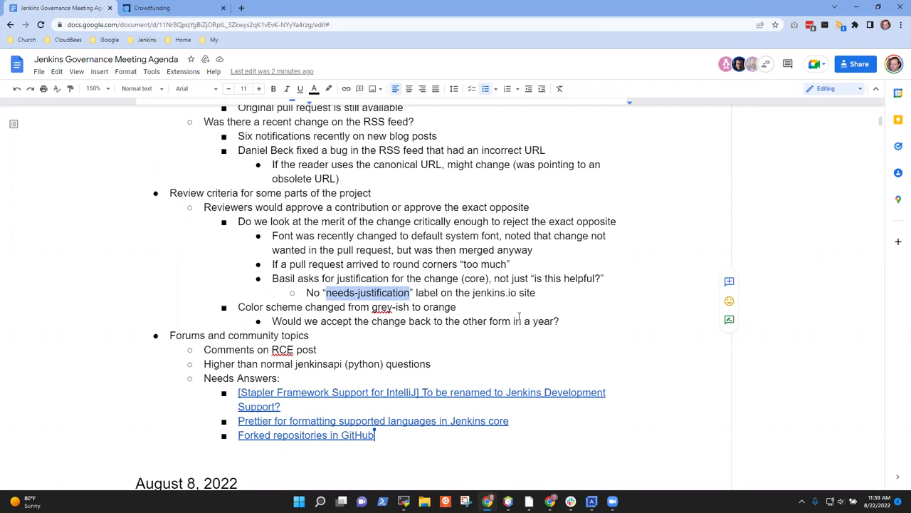
- Replace the word 'form' with 'color scheme' in the year question
click(519, 317)
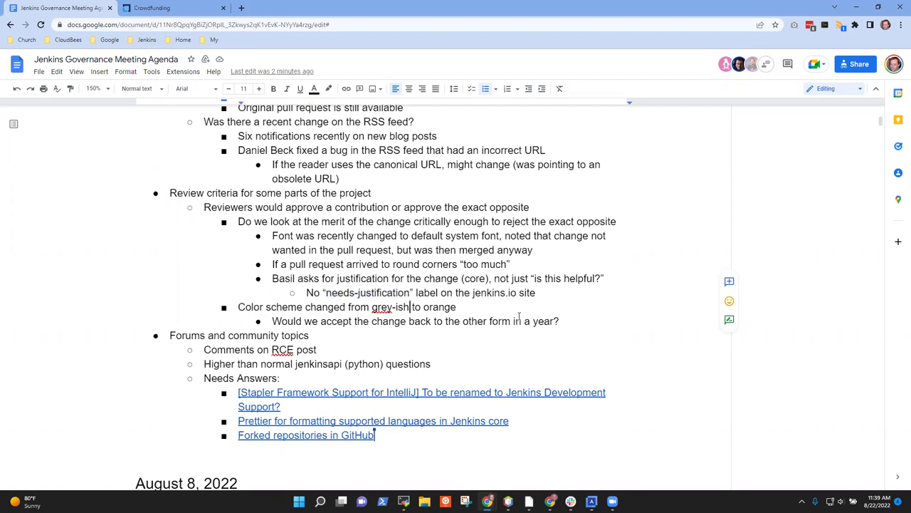
key(ctrl+Left)
key(ctrl+Left)
key(ctrl+shift+Right)
text(color)
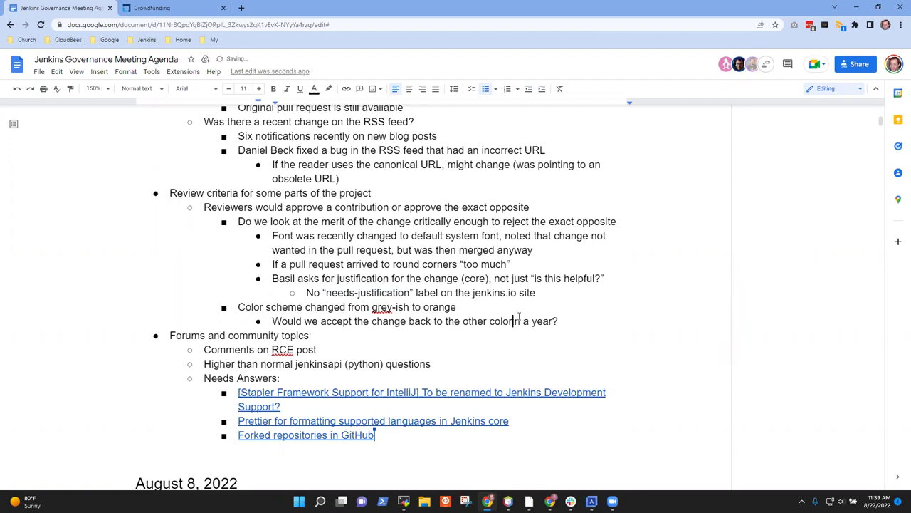
text( schem)
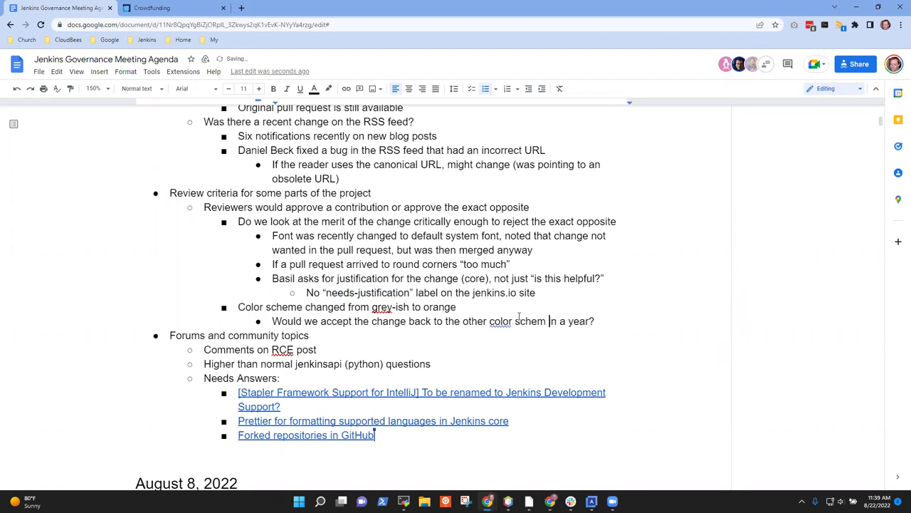
text(e)
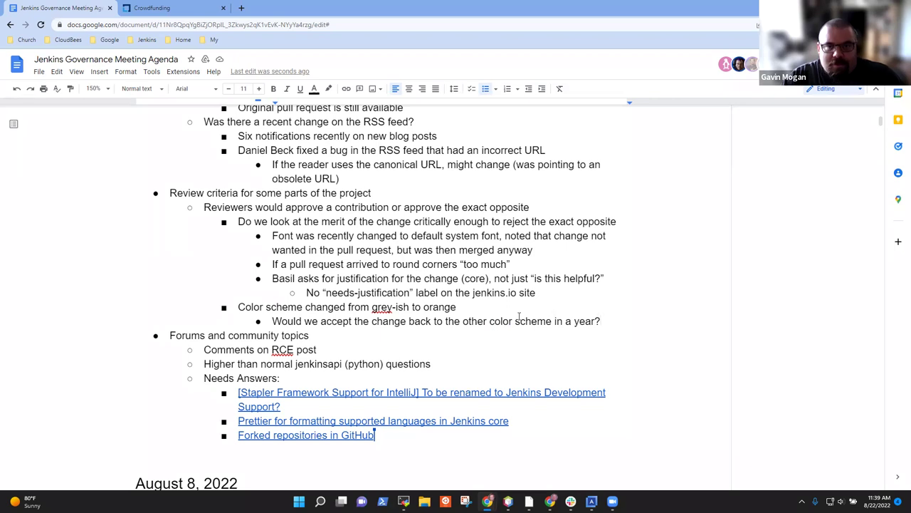
- Add the outdented bullet 'Case of isolation where the contributor focuses on their specific needs'
key(End)
key(Return)
key(shift+Tab)
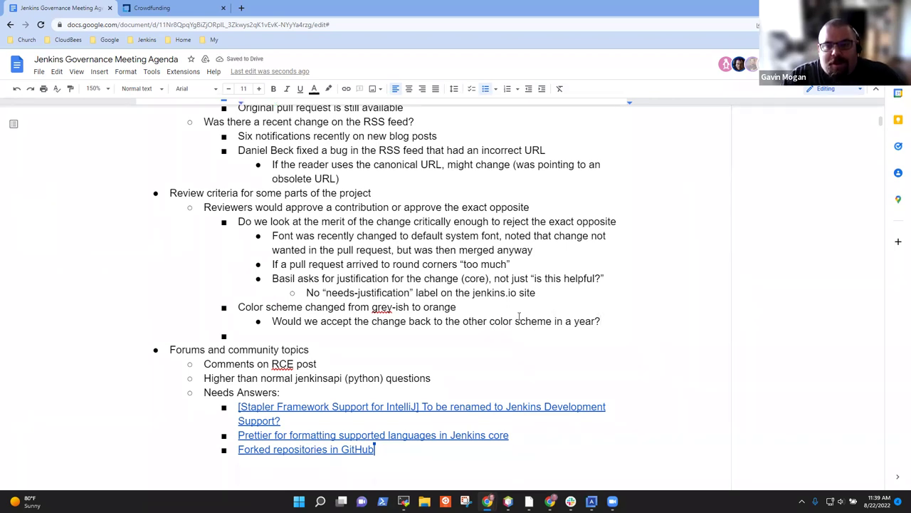
text(Case of i)
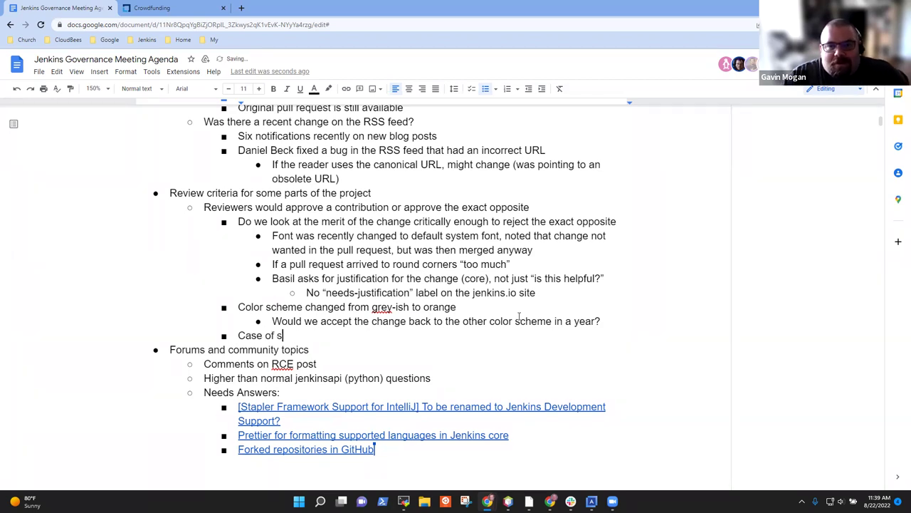
text(solation wh)
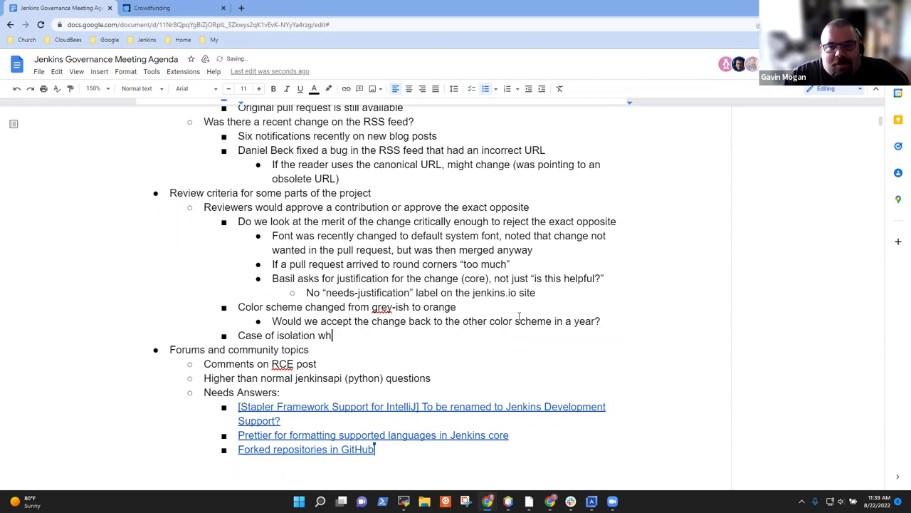
text(ere the contributor focuses on their sp)
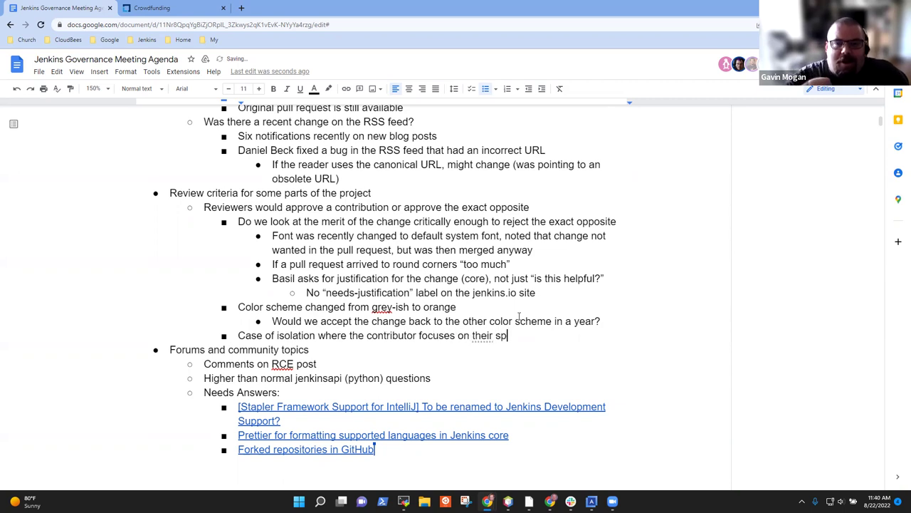
text(ecia)
key(BackSpace)
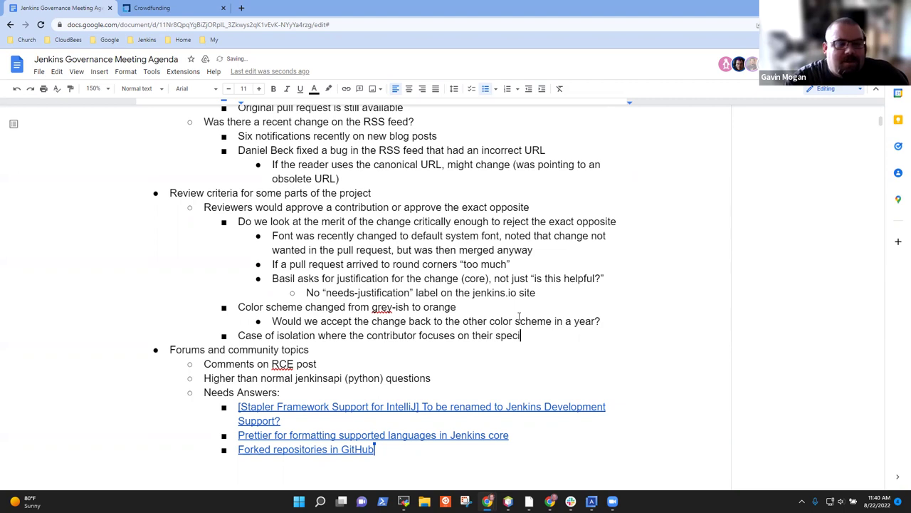
text(fic nee)
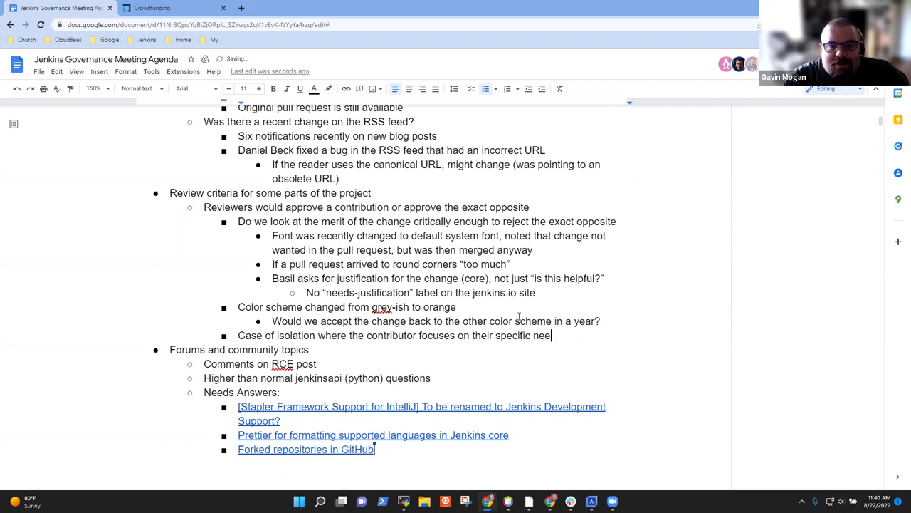
text(ds)
- Nest the sub-point 'Don't understand the larger picture' under it
key(Return)
key(Tab)
text(Don't understand the )
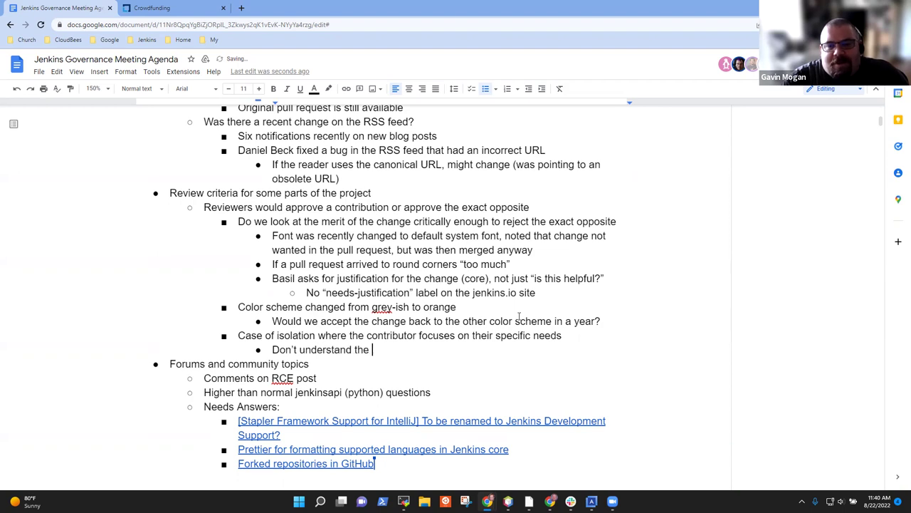
text(larger picture)
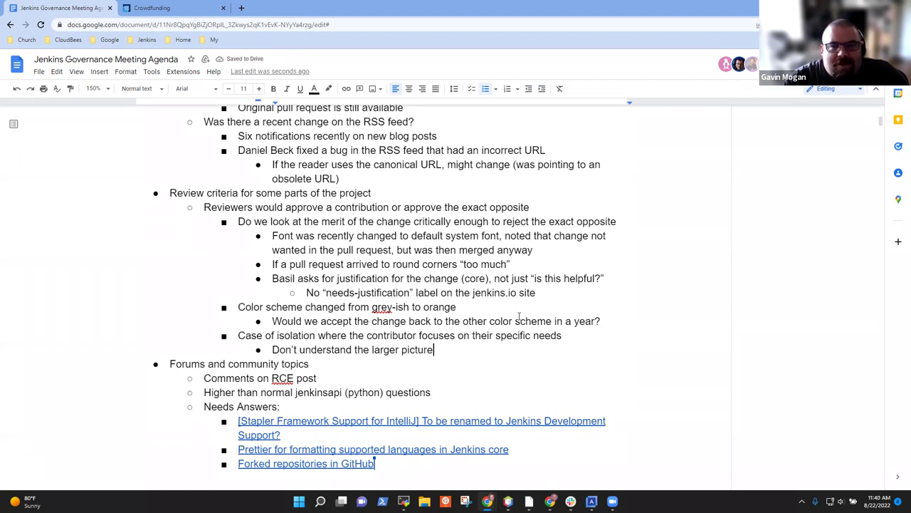
- Add 'Consider a better path for new contributors - help others first to learn how they use'
key(Return)
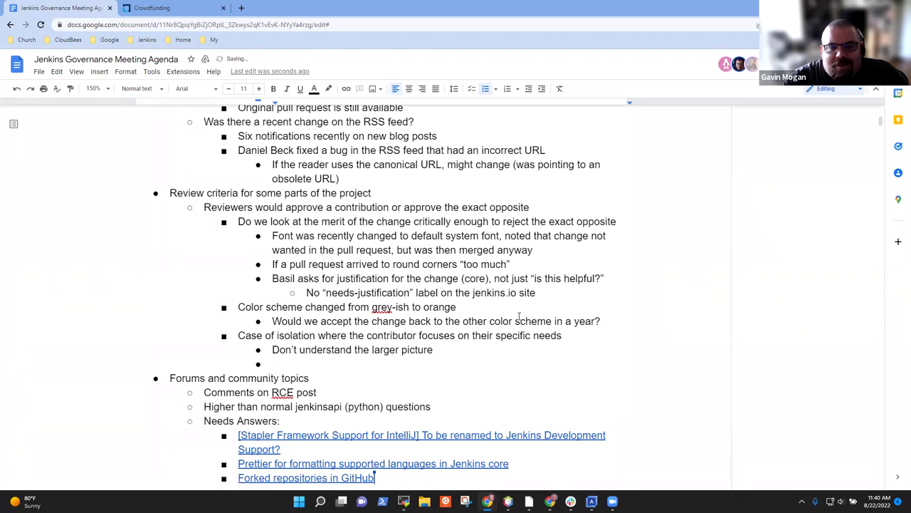
text(Consider a )
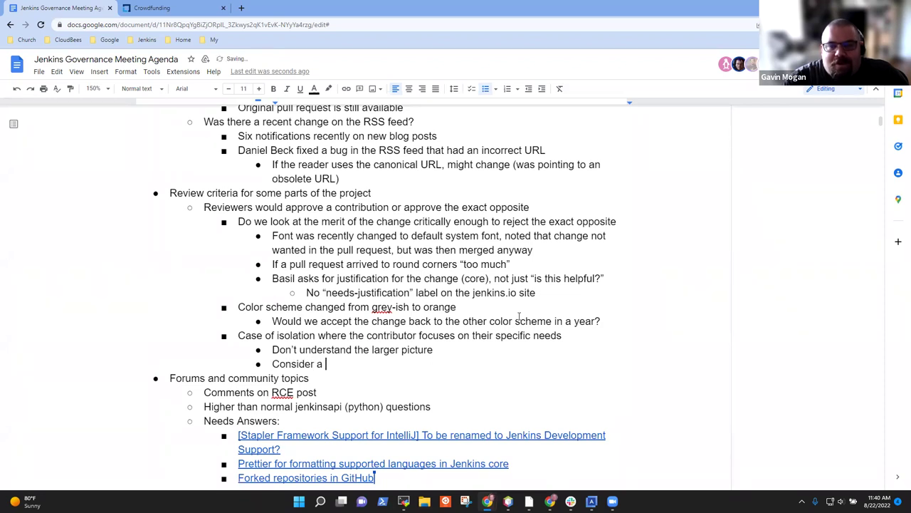
text(better path to)
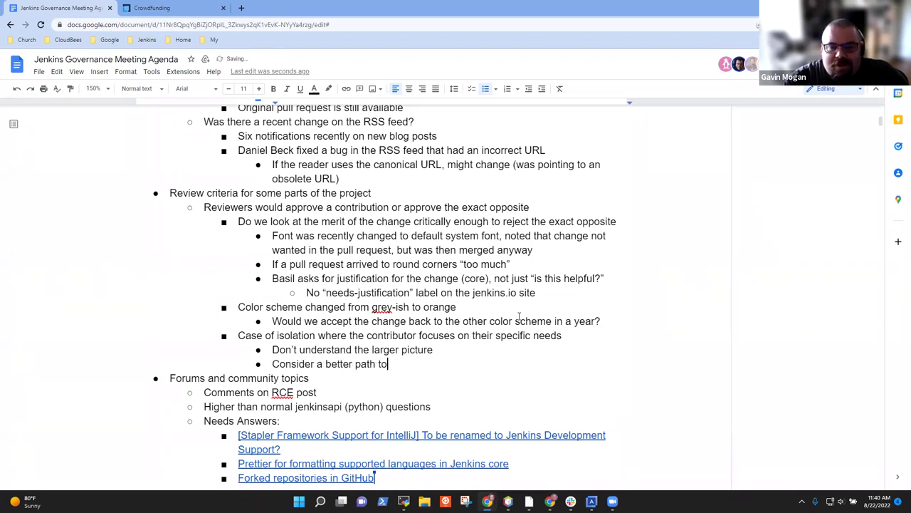
key(BackSpace)
key(BackSpace)
key(BackSpace)
text(for new con)
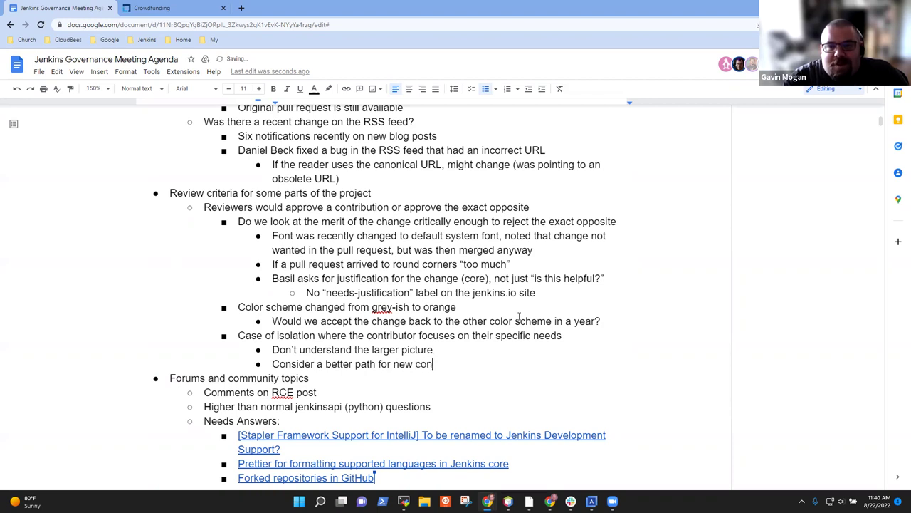
text(tributors - he)
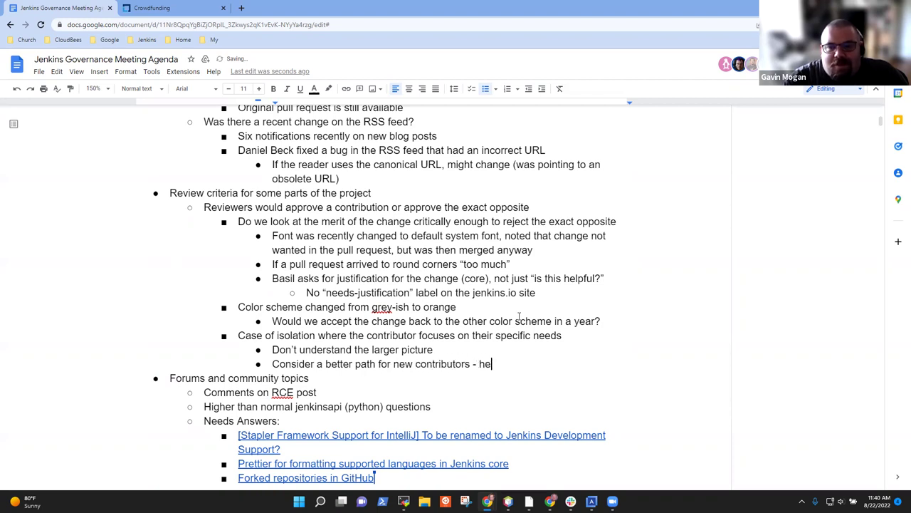
text(lp others first, the)
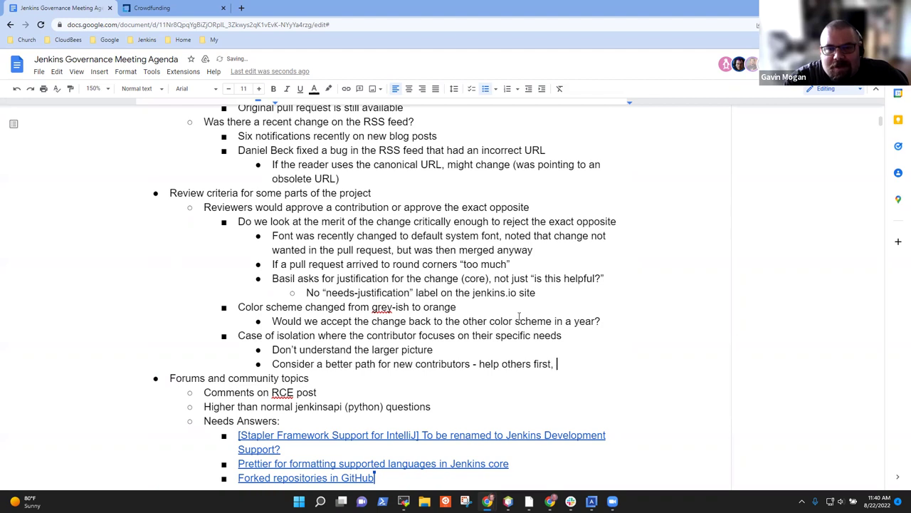
key(BackSpace)
key(BackSpace)
key(BackSpace)
key(BackSpace)
key(BackSpace)
text(to )
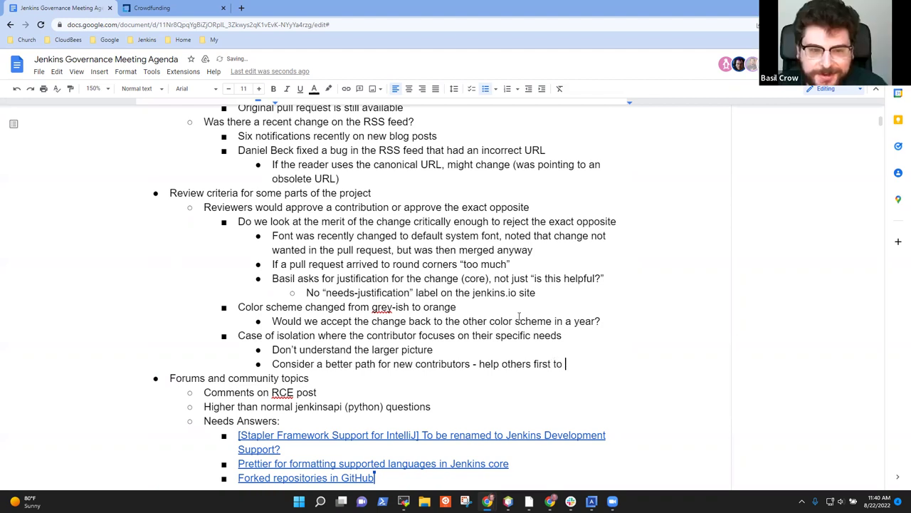
text(learn how they)
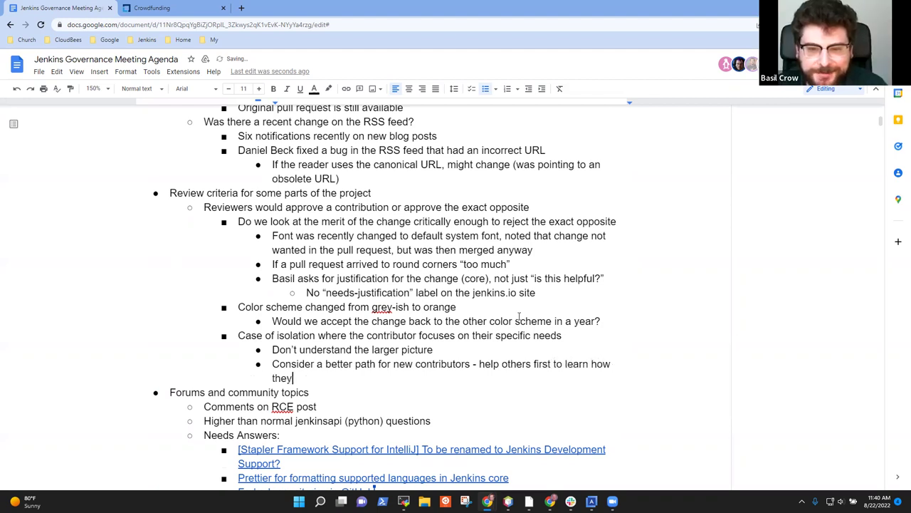
text( user)
key(BackSpace)
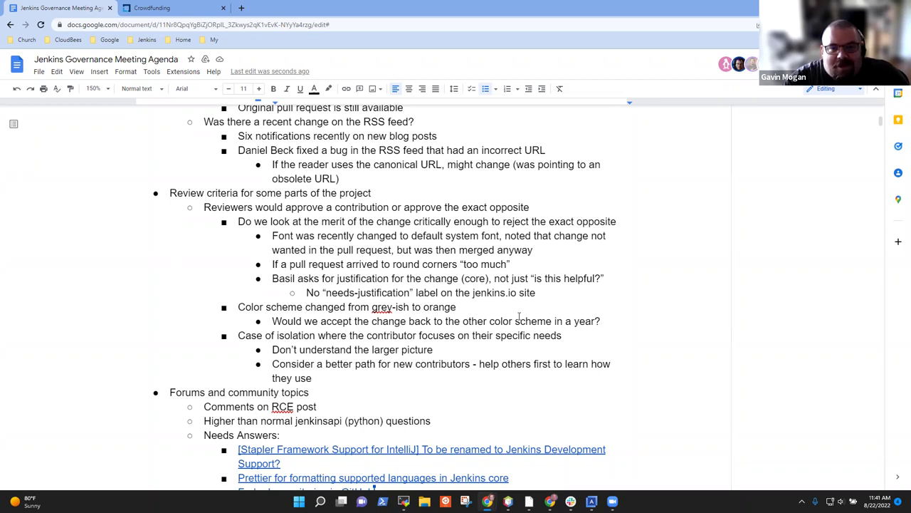
- Add 'Engage with the community as a whole rather than a small subset'
key(Return)
text(Engage with the)
key(BackSpace)
key(BackSpace)
text(the community as a whole rather than )
text(a)
key(BackSpace)
text(exactly)
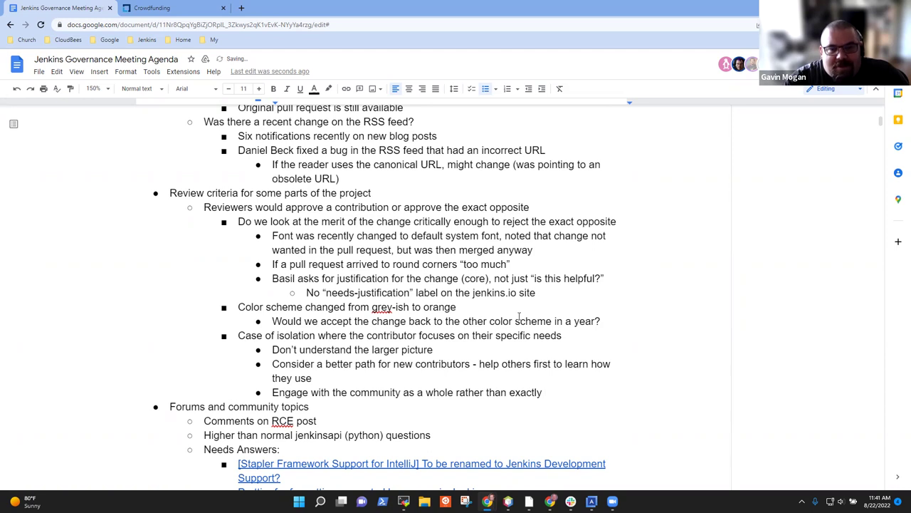
key(BackSpace)
key(BackSpace)
key(BackSpace)
key(BackSpace)
key(BackSpace)
key(BackSpace)
key(BackSpace)
key(BackSpace)
text(a small subset)
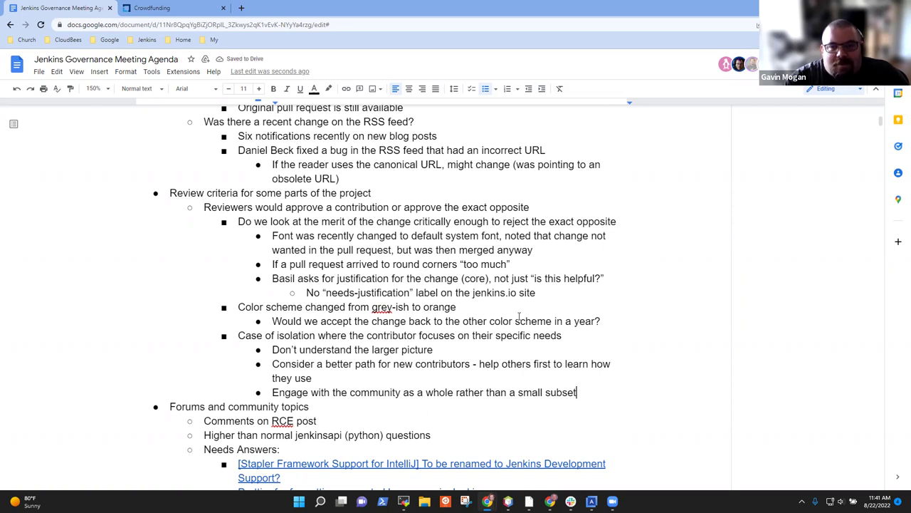
key(Return)
key(shift+Tab)
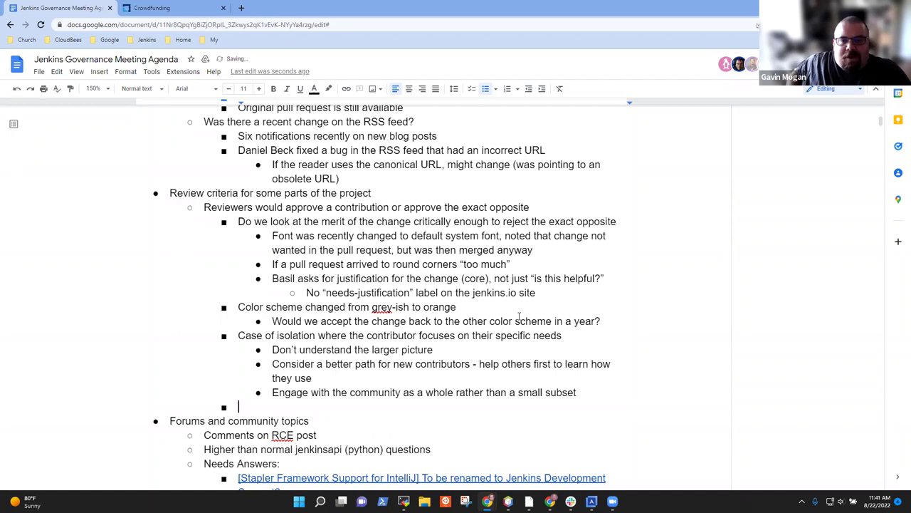
- Add the bullet 'CSS issues in the jenkins.io page that was not known to many contributors'
text(CSS ios)
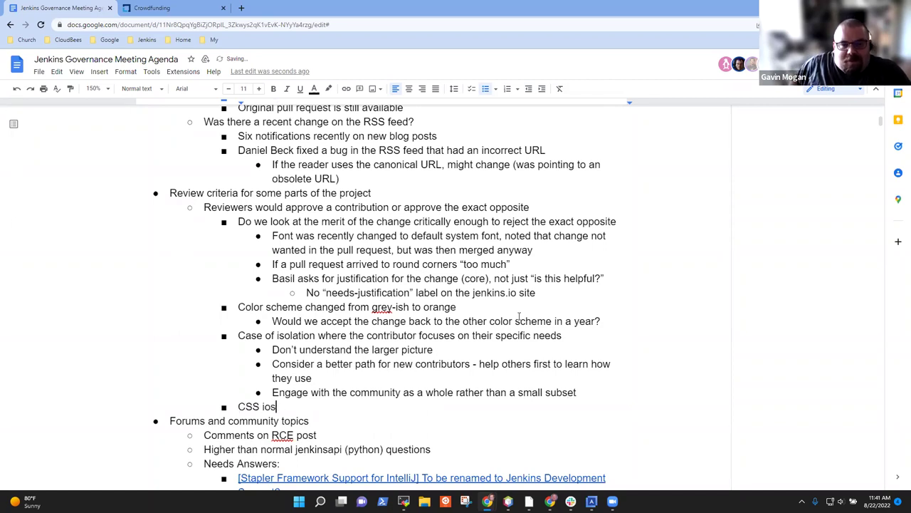
key(BackSpace)
key(BackSpace)
text(ssues in the )
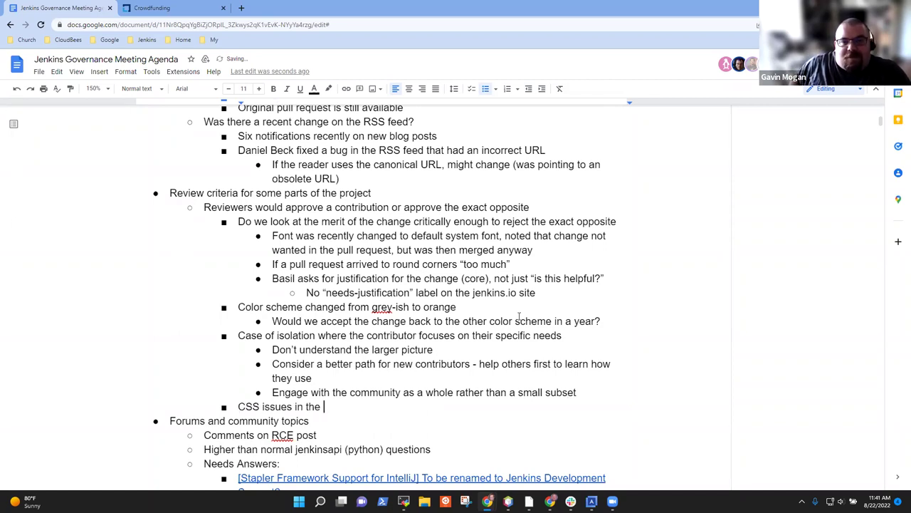
text(jenkins.io )
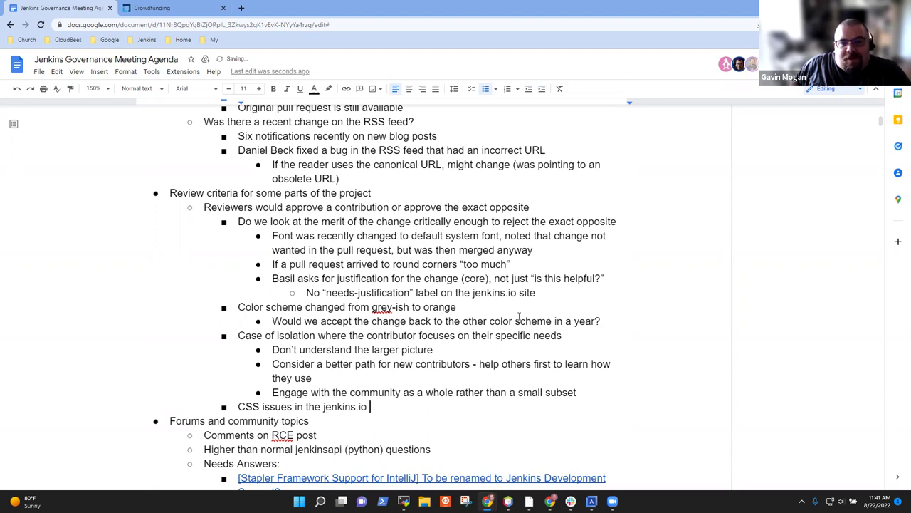
text(page tha)
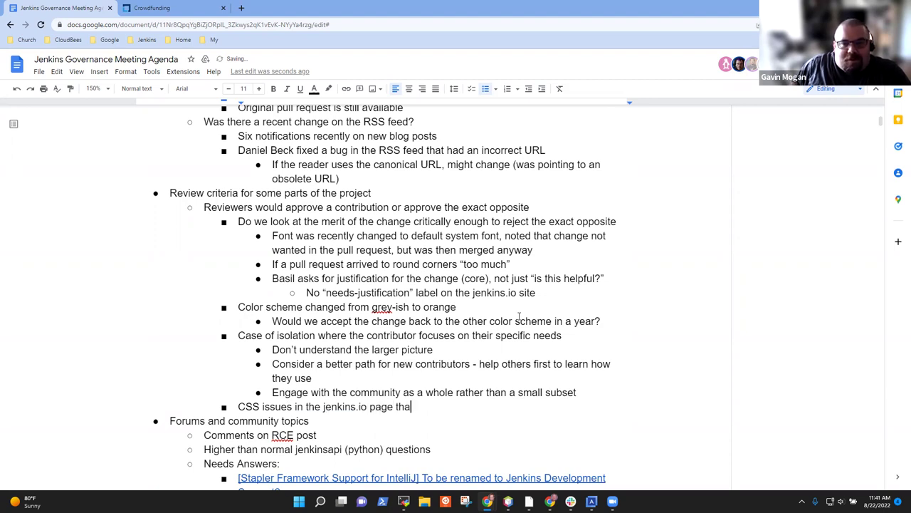
text(t had)
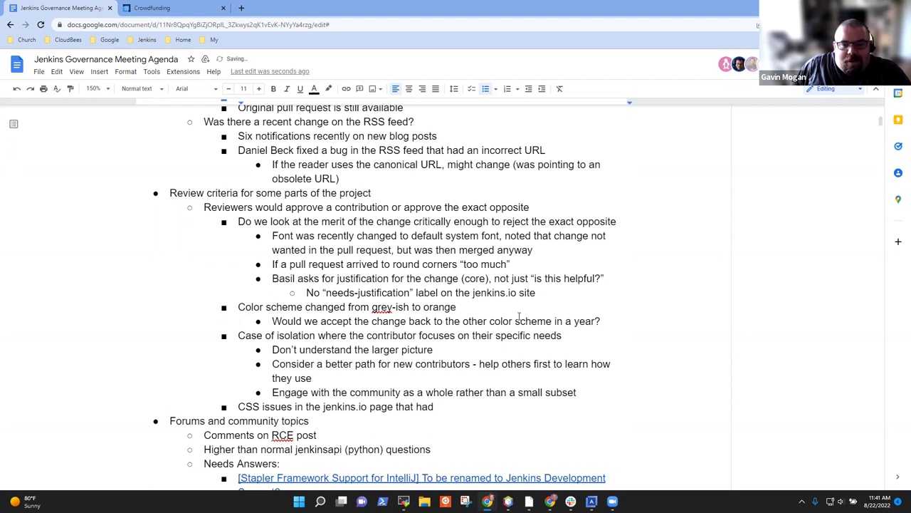
key(BackSpace)
key(BackSpace)
key(BackSpace)
text(was not known to many contributors)
- Nest 'No comments on the rationale for specific CSS entries' under the CSS note
key(Return)
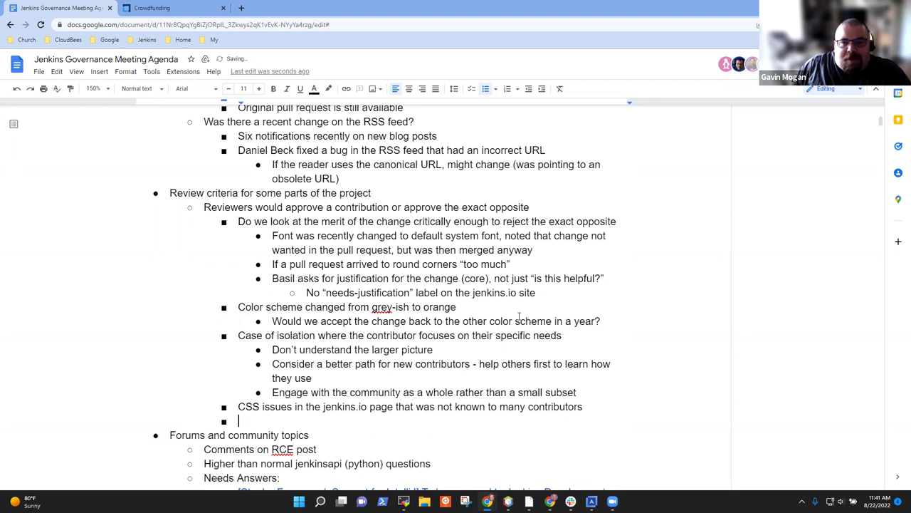
key(Tab)
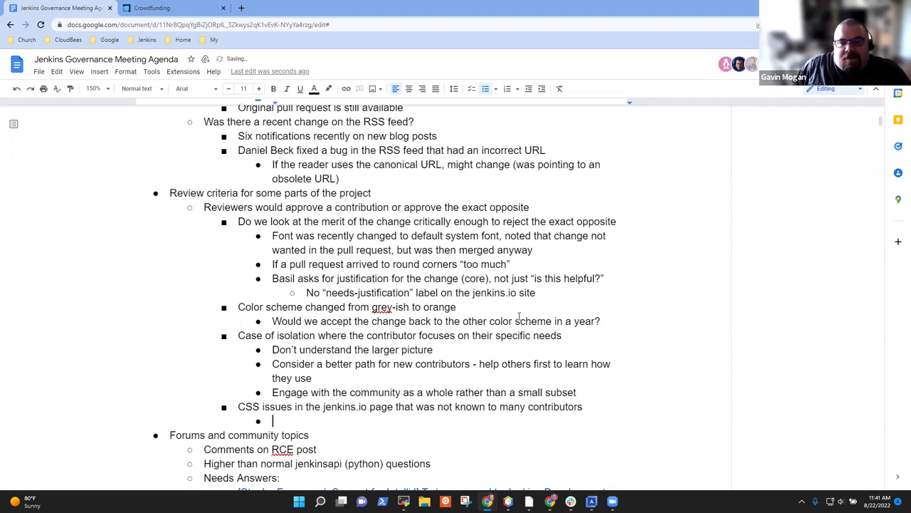
text(No comm)
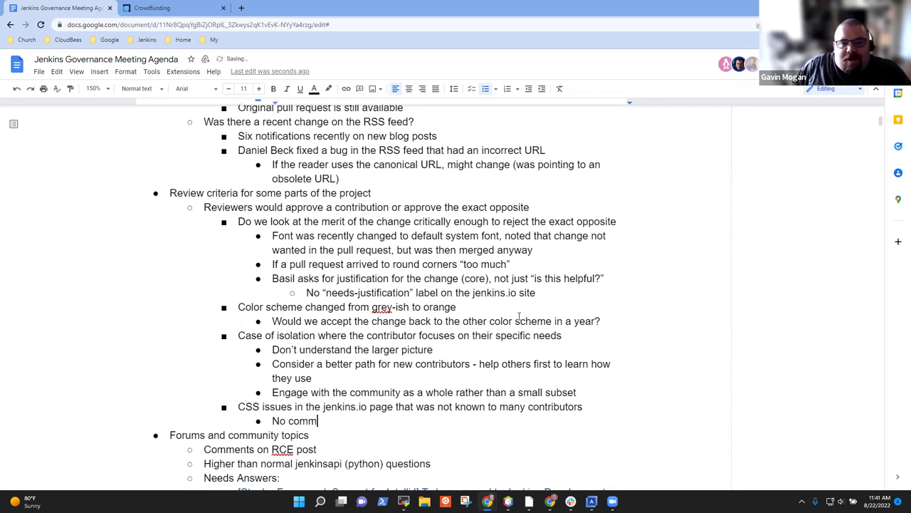
text(ents on the )
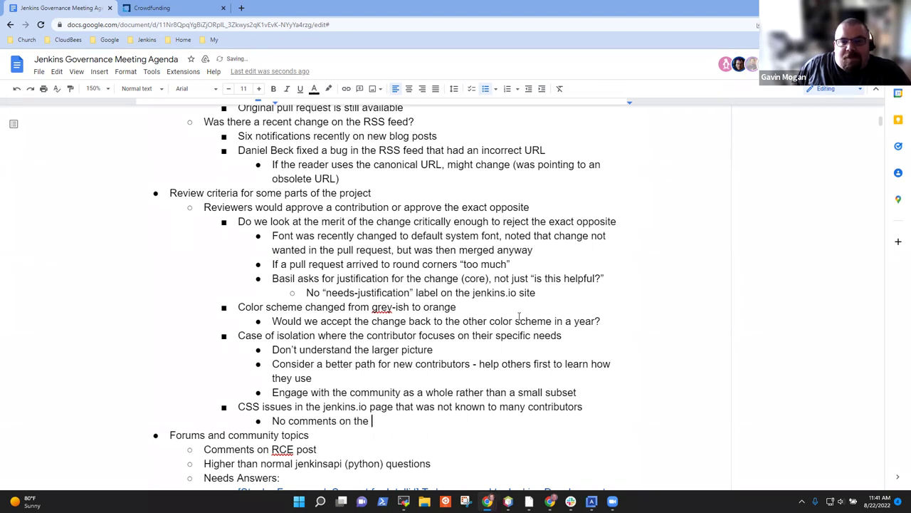
text(rationale for )
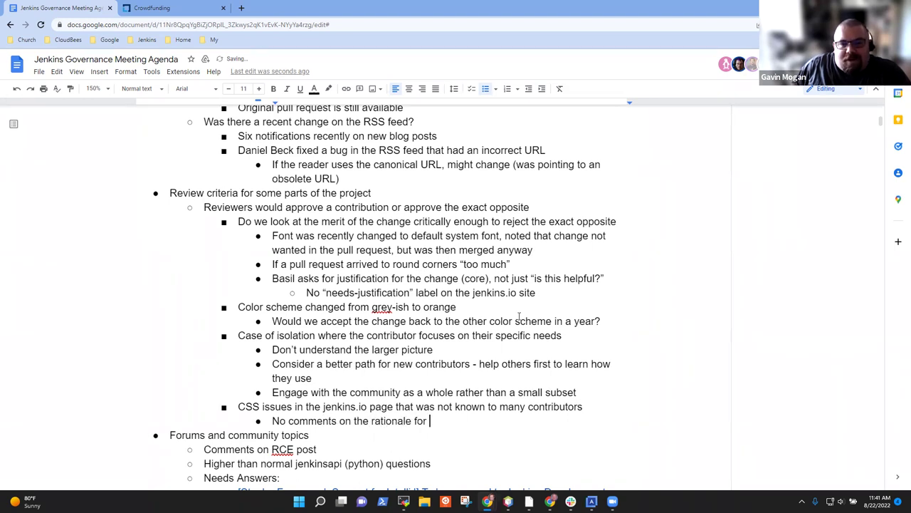
text(specific )
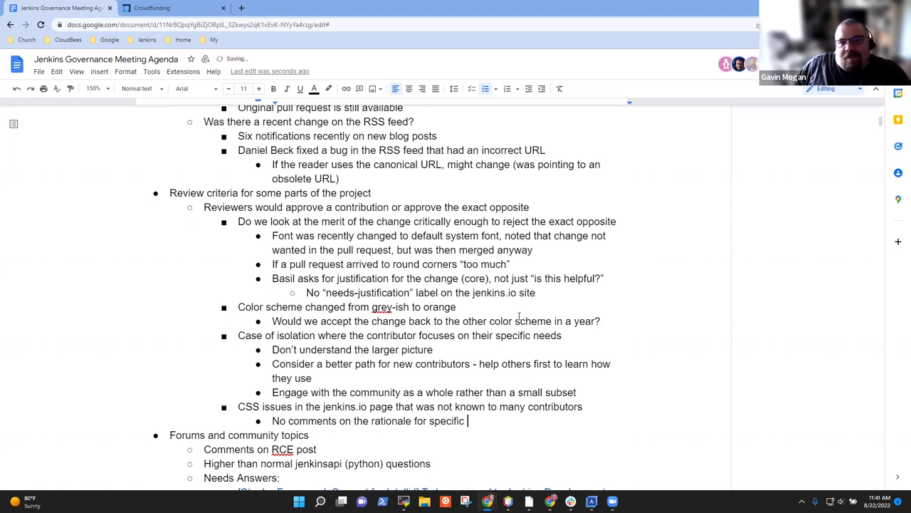
text(CSS entries)
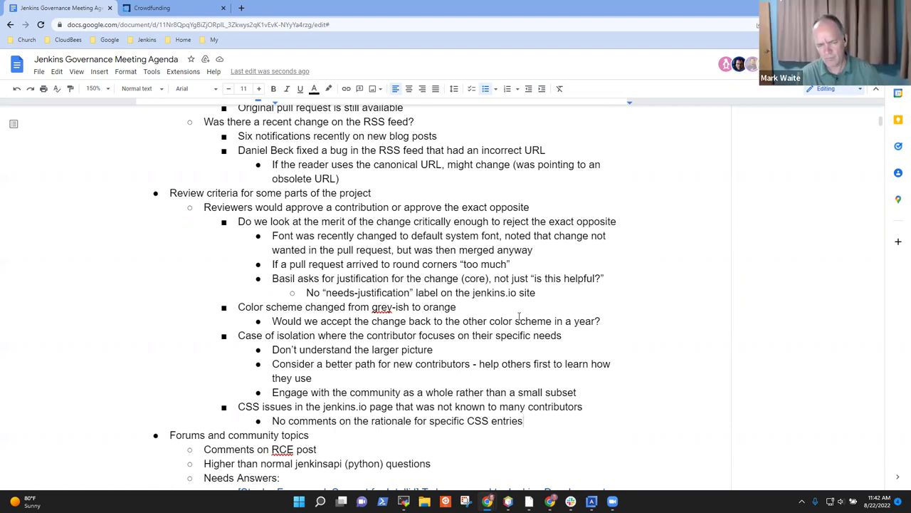
- Add an outdented point: test deployments make comparing the live and test sites side by side convenient
key(Return)
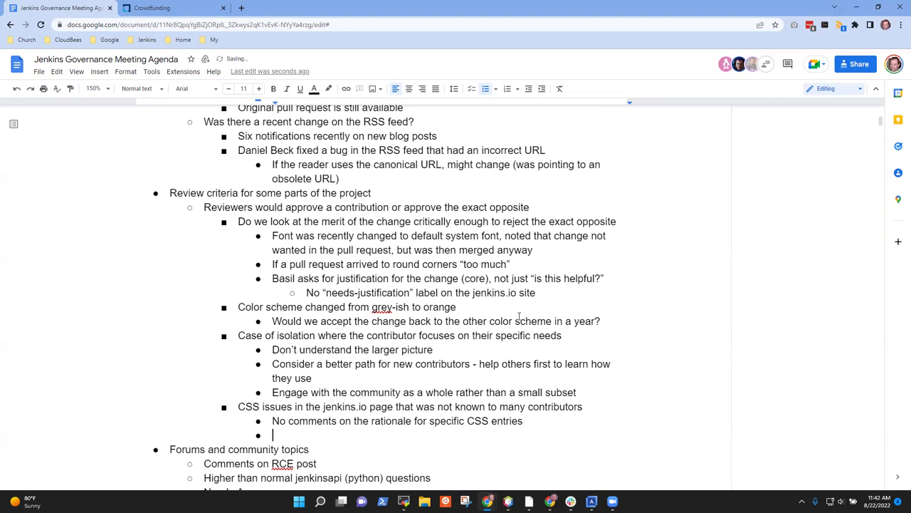
key(shift+Tab)
scroll(522, 314, down, 3)
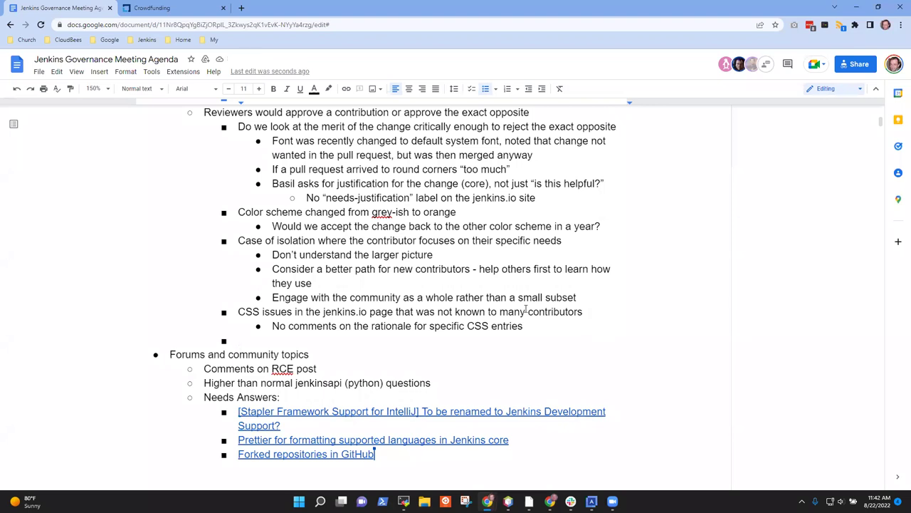
text(We have test )
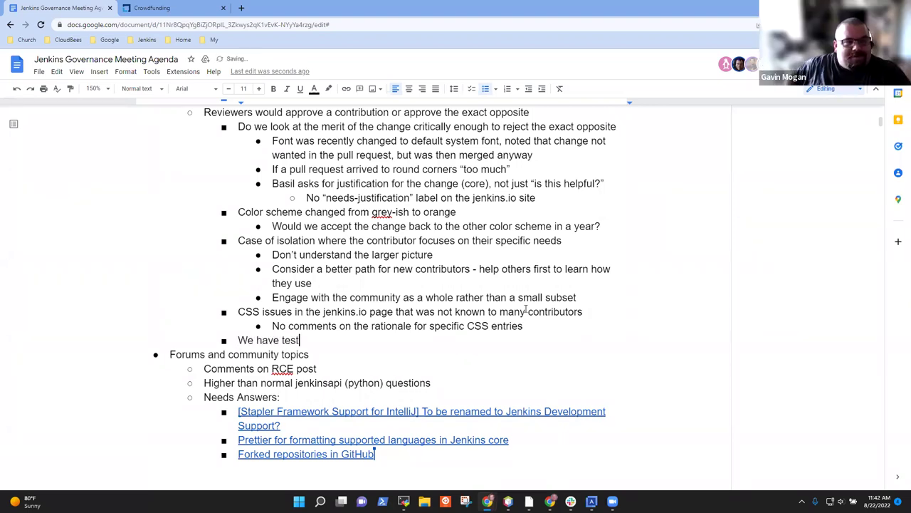
text(deployments tha)
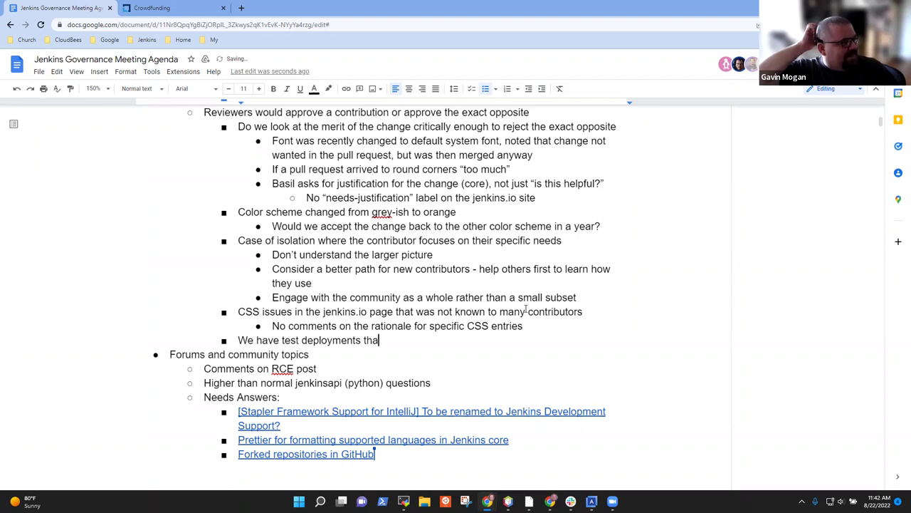
text(t make)
key(BackSpace)
key(BackSpace)
text(ke ti)
key(BackSpace)
key(BackSpace)
key(BackSpace)
text(it very convenient)
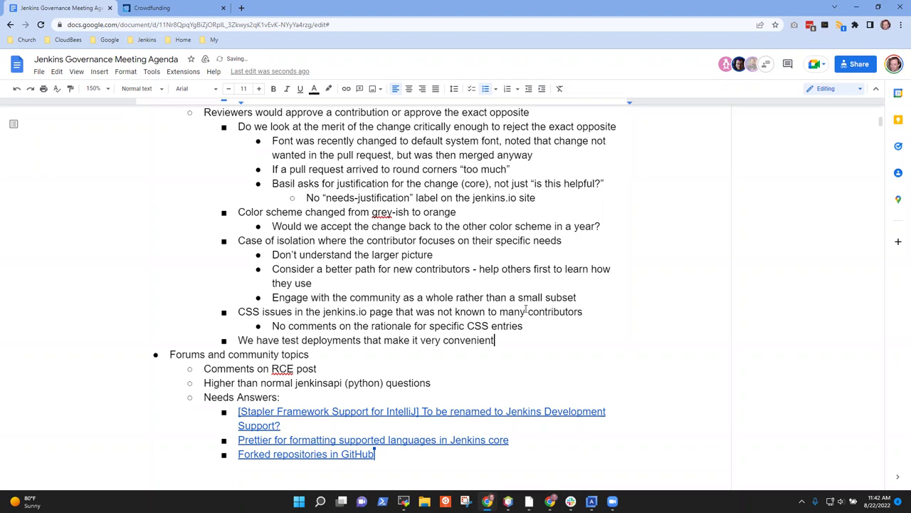
text( to compare the live site )
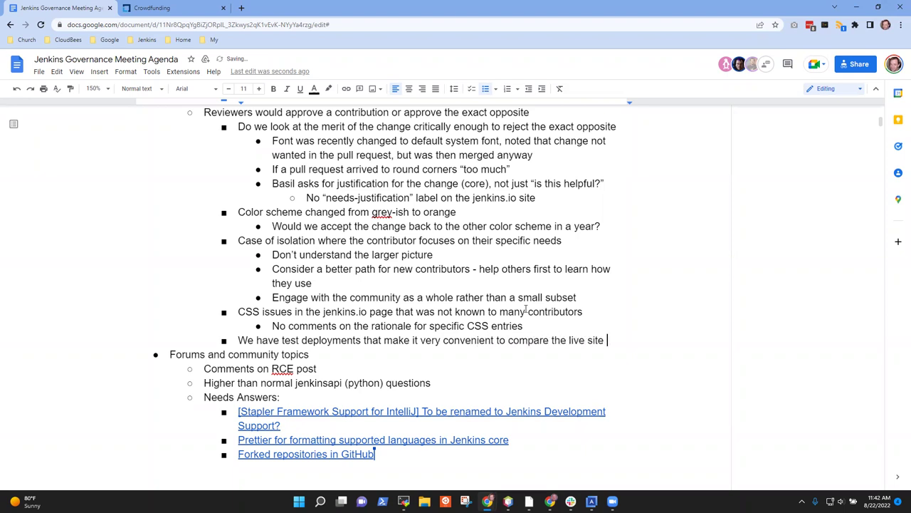
text(and the )
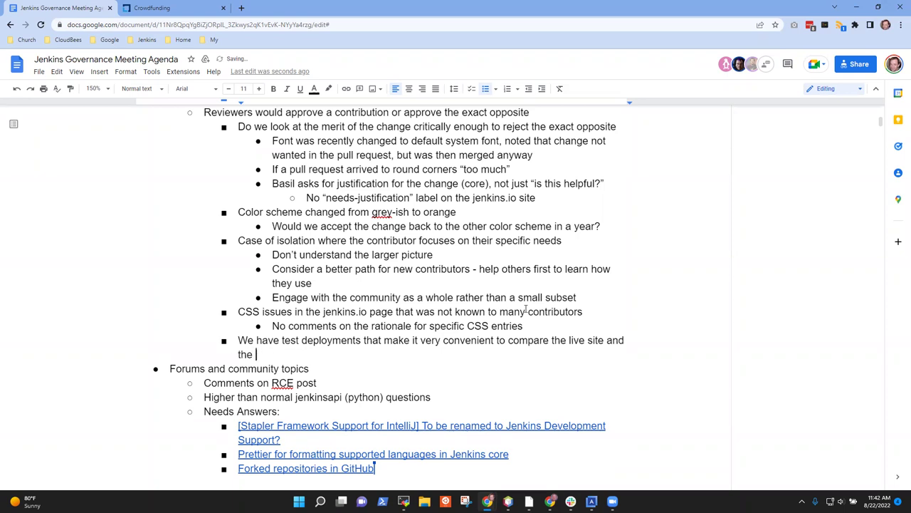
text(test site)
text(in a side by side view)
- Add the sub-note 'May miss changes that impact a small subset of pages'
key(Return)
key(Tab)
text(May miss )
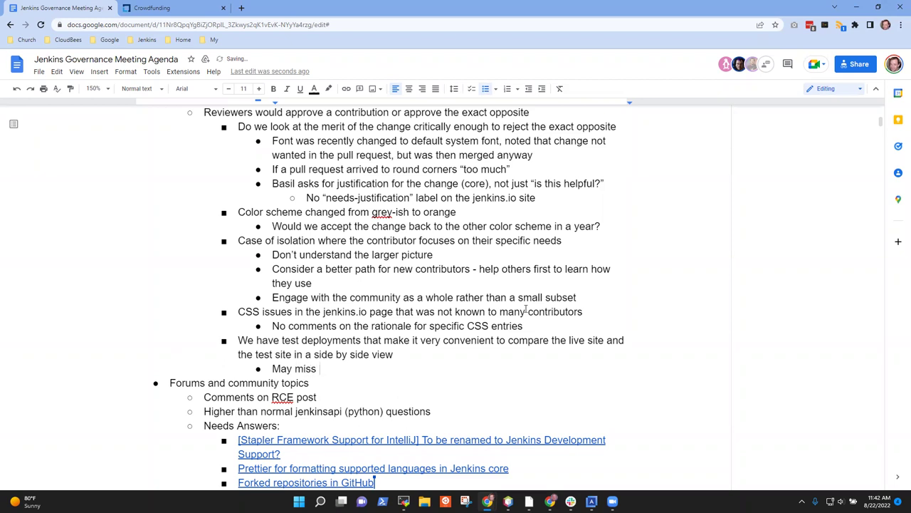
text(changes that impact a very)
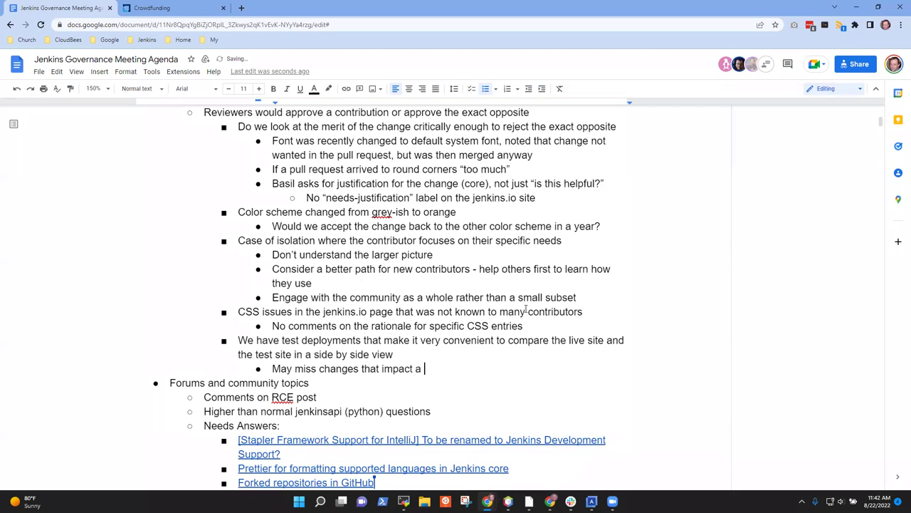
key(BackSpace)
key(BackSpace)
key(BackSpace)
key(BackSpace)
key(BackSpace)
key(BackSpace)
key(BackSpace)
text(a small subset of pages)
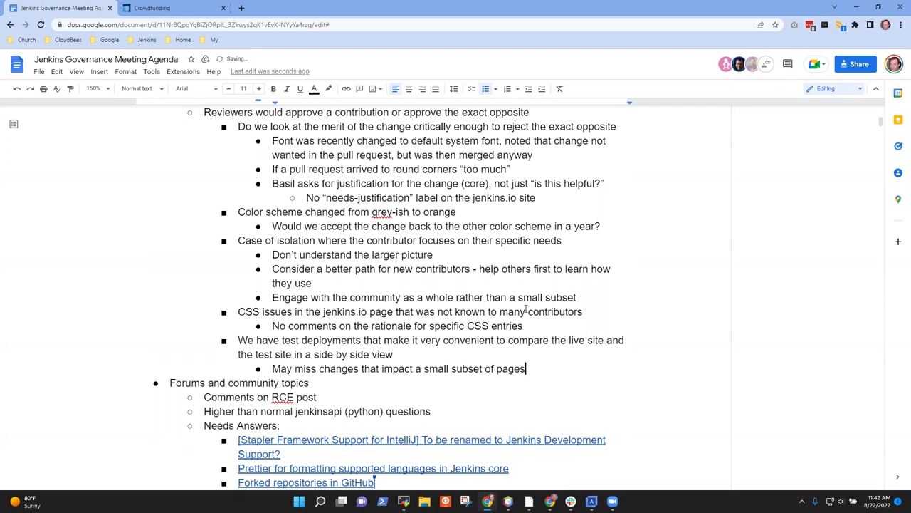
- Insert 'jenkins.io' before 'test deployments' in the point above
key(Up)
key(Up)
text(jenkins.io)
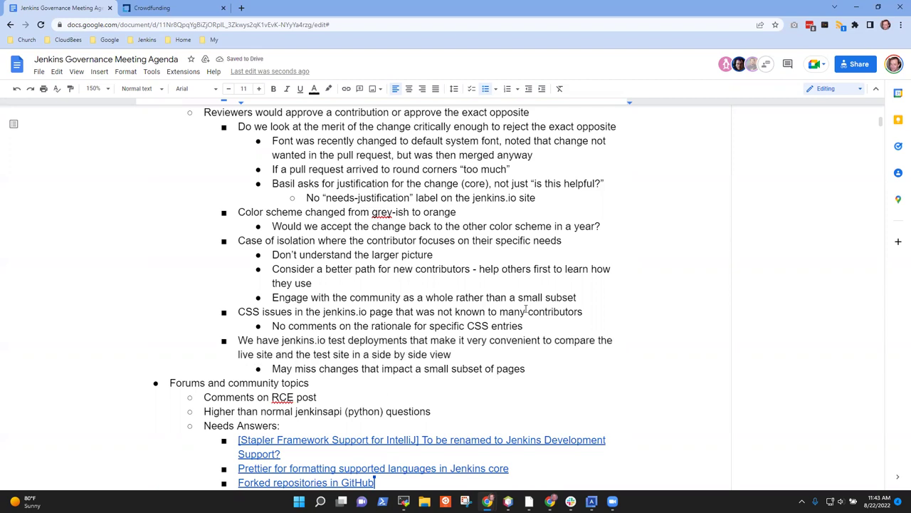
key(Down)
key(End)
- Add the sub-note 'Similar pattern to the UI changes in core pull requests'
key(Return)
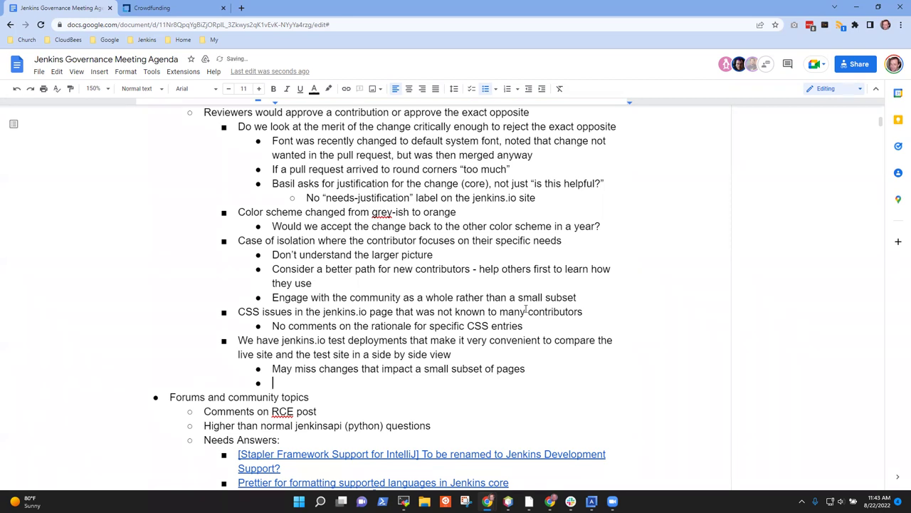
text(Siunmil)
key(ctrl+BackSpace)
text(Simlar)
key(BackSpace)
key(BackSpace)
key(BackSpace)
text(ilar pattern to the )
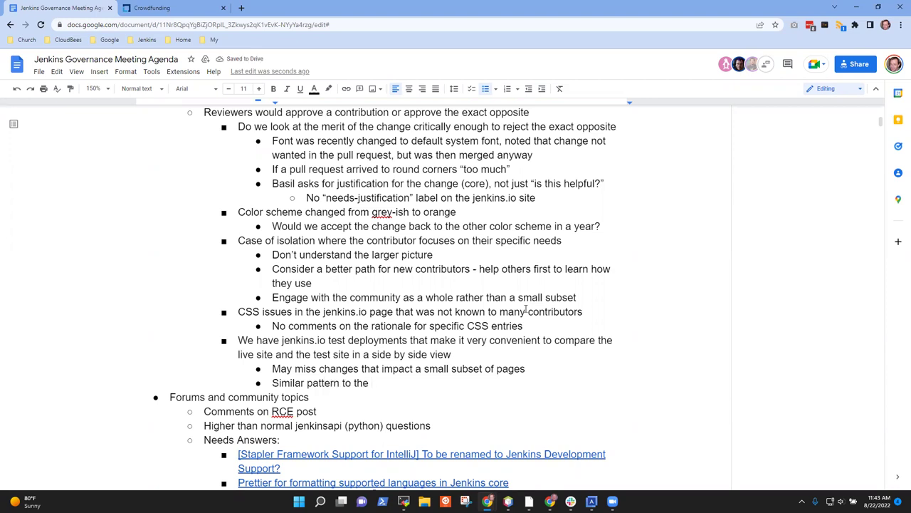
text(UI changes in )
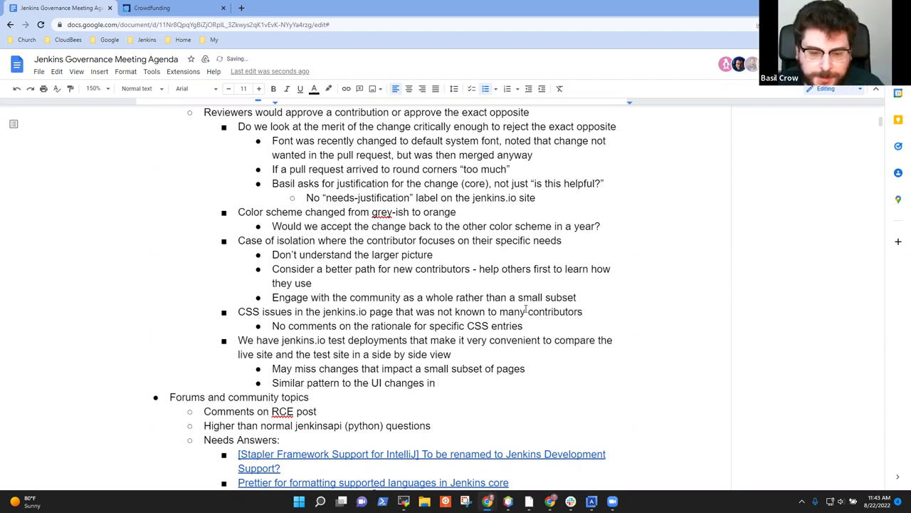
text(core pull requests)
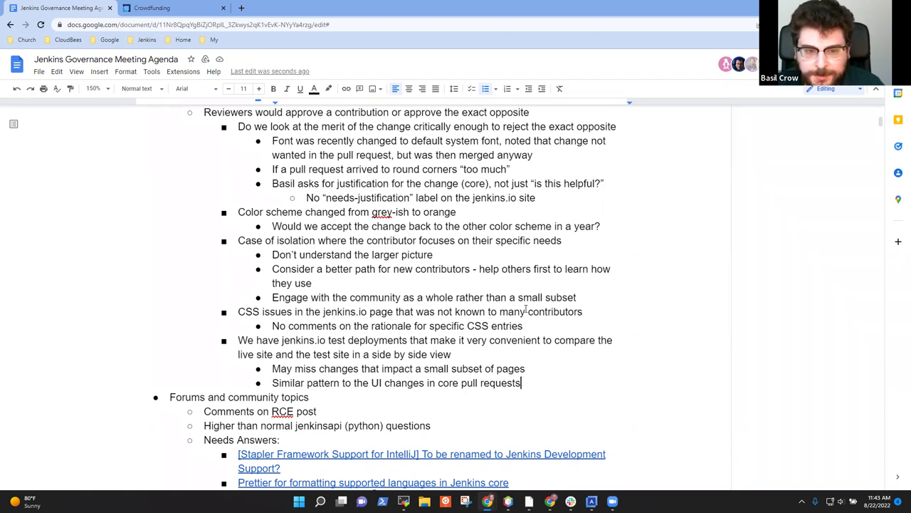
- Add the sub-note 'Consider self-review in GitHub to give more explanation on subtle changes'
key(Return)
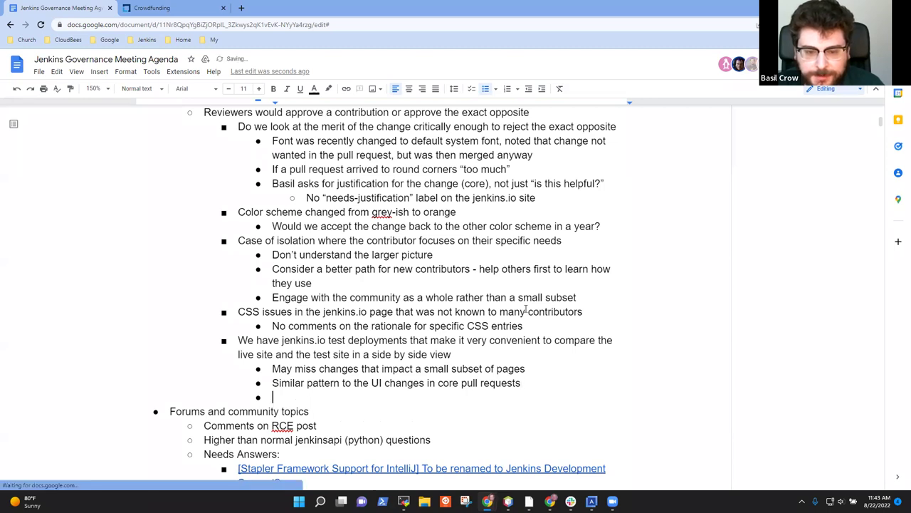
text(Can consider a )
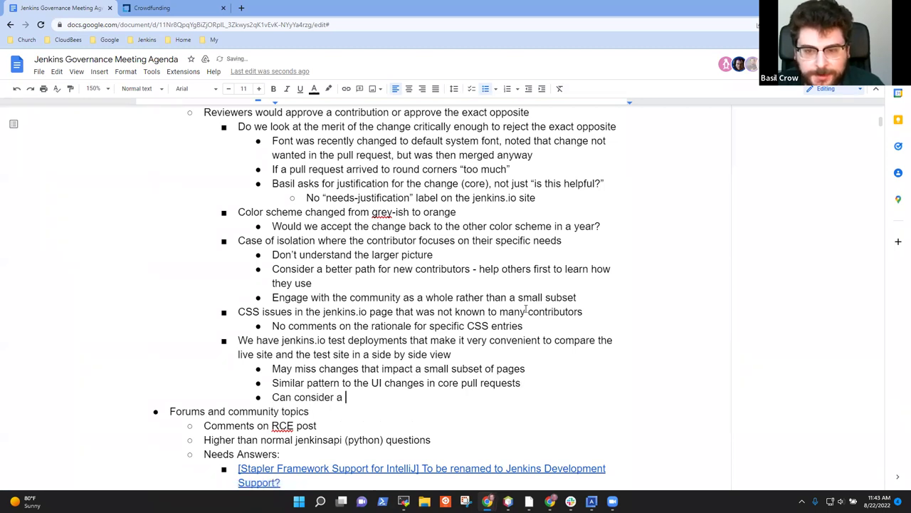
text(self-)
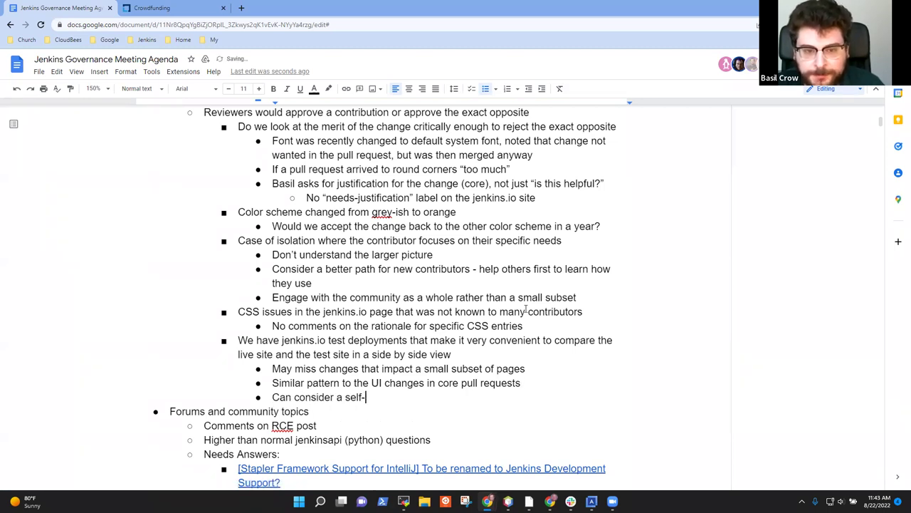
text(review )
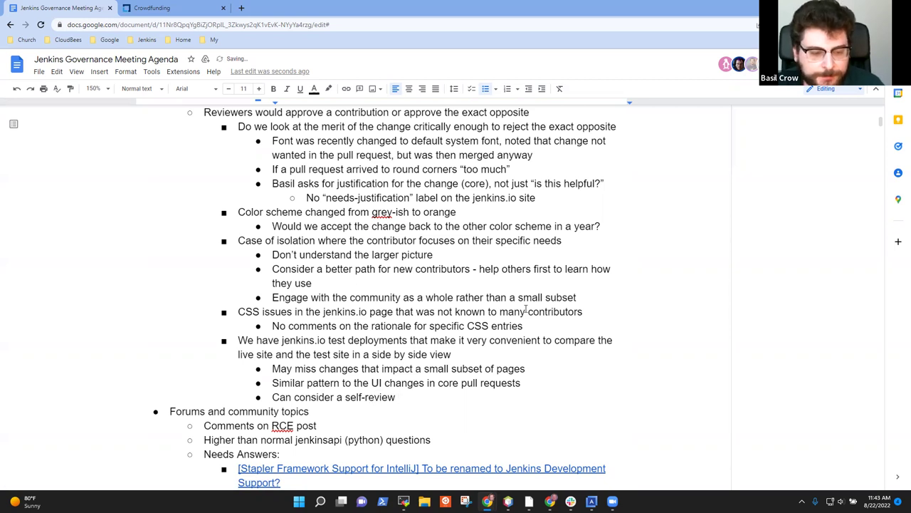
text(in GitHub )
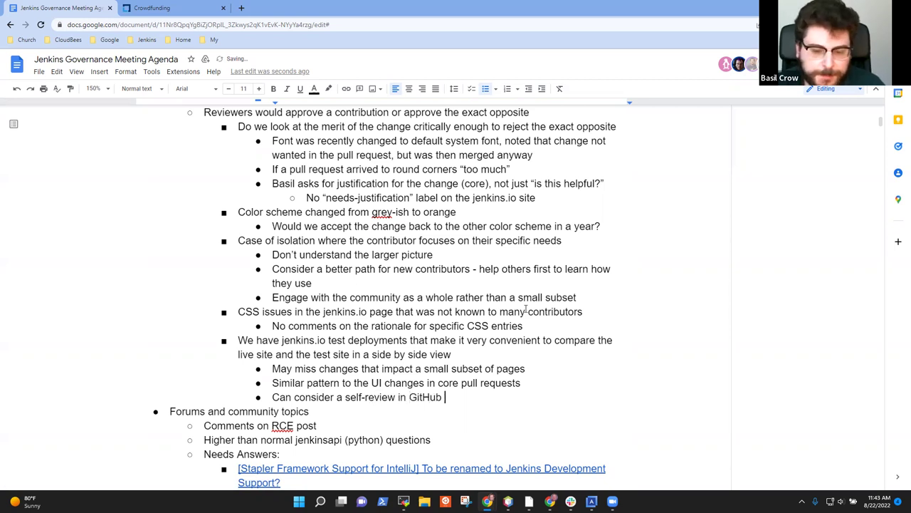
text(to give more ex)
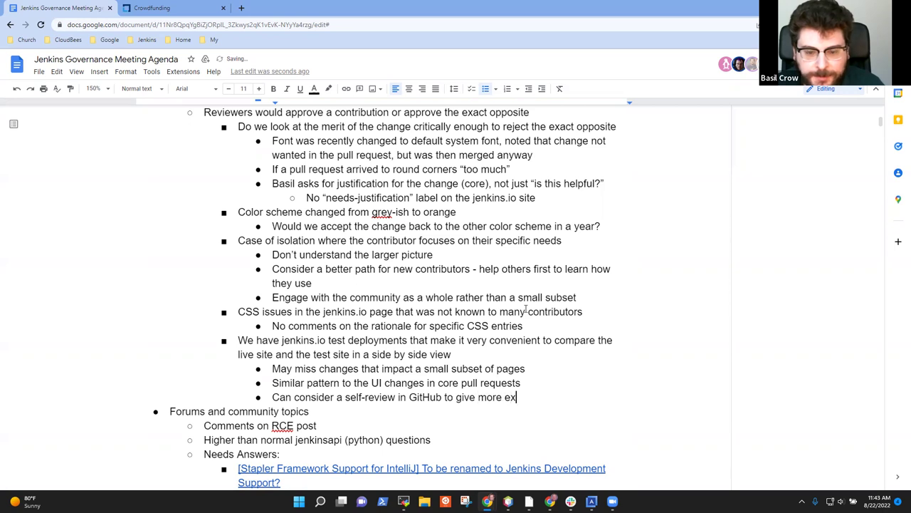
text(planati)
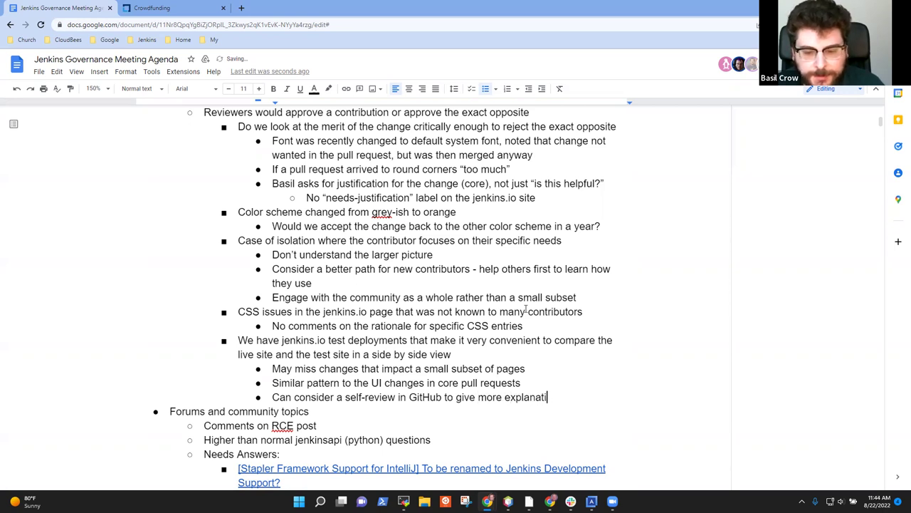
text(on)
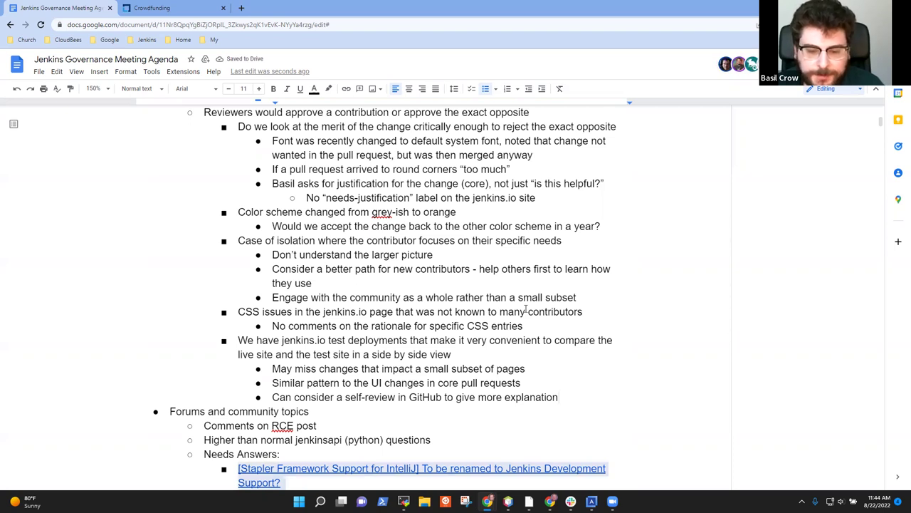
text( on )
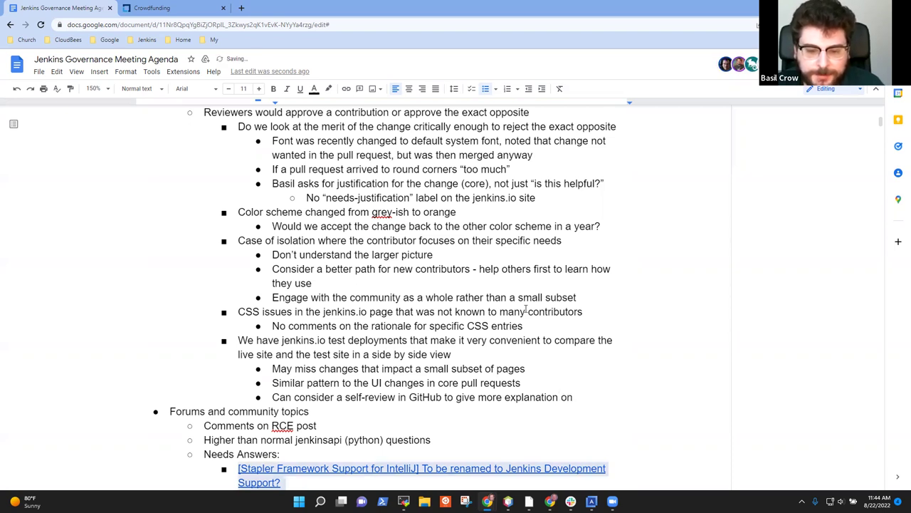
text(subtle )
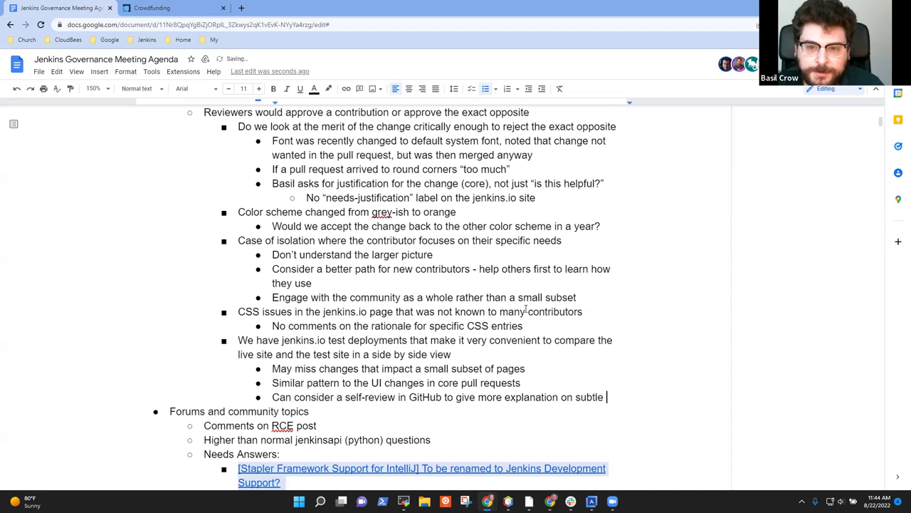
text(changes)
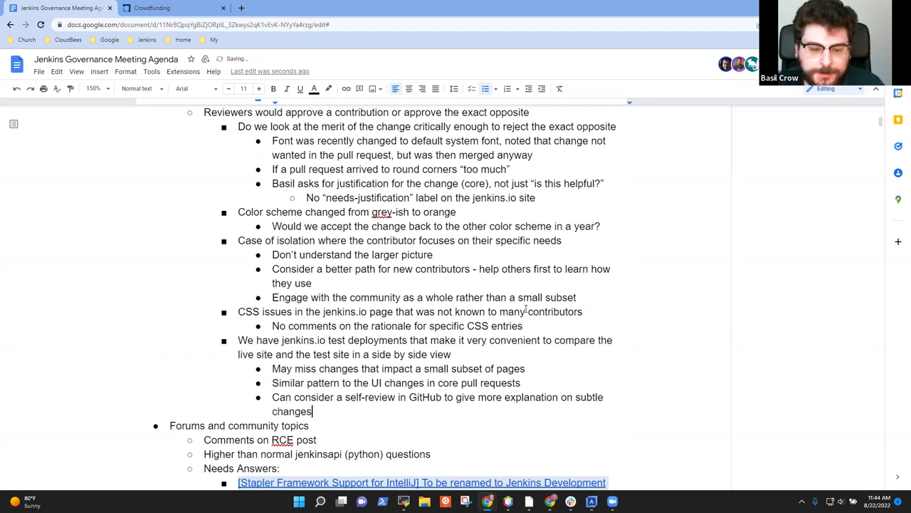
key(Up)
key(ctrl+Right)
key(ctrl+Left)
key(shift+Home)
key(BackSpace)
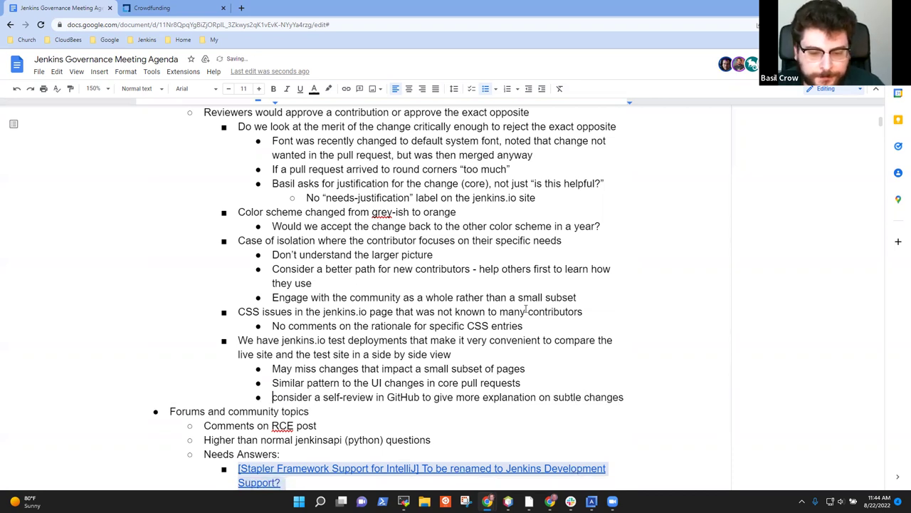
key(Delete)
text(C)
key(ctrl+Right)
key(ctrl+Right)
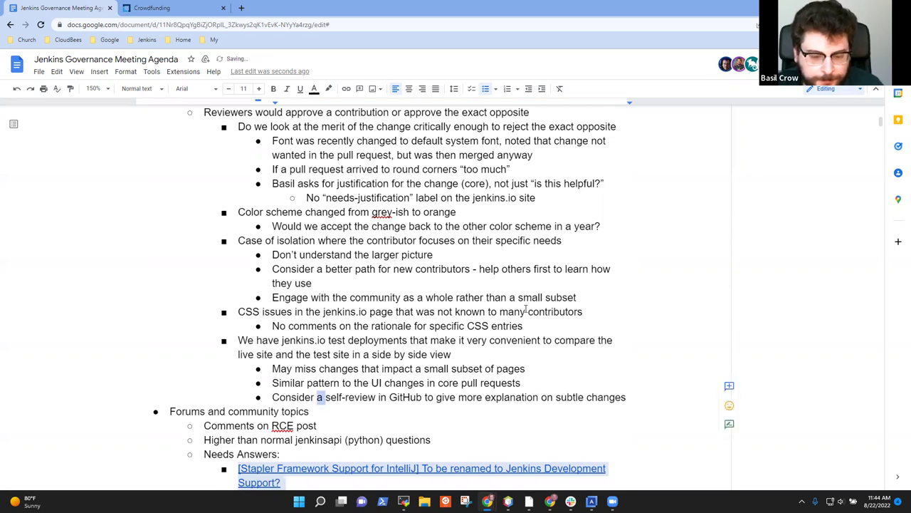
key(BackSpace)
key(BackSpace)
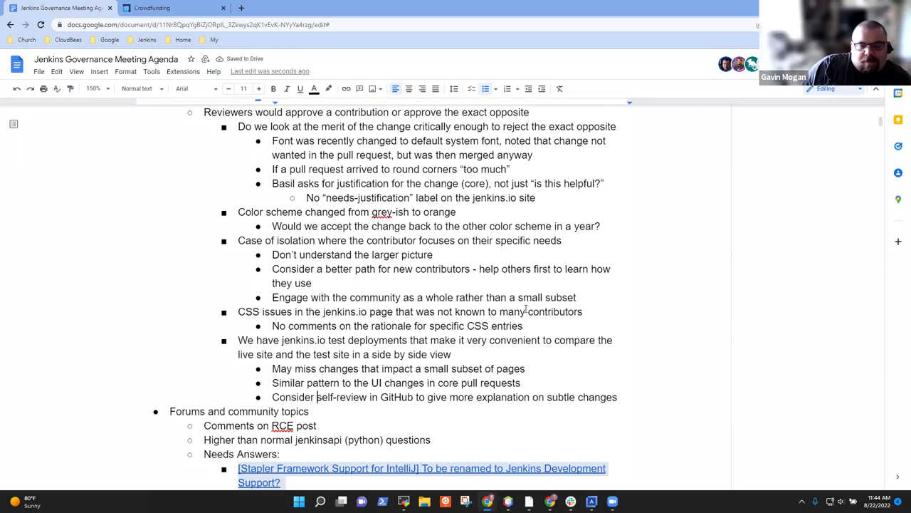
- Start a new empty bullet one level higher below the self-review note
key(End)
key(Return)
key(shift+Tab)
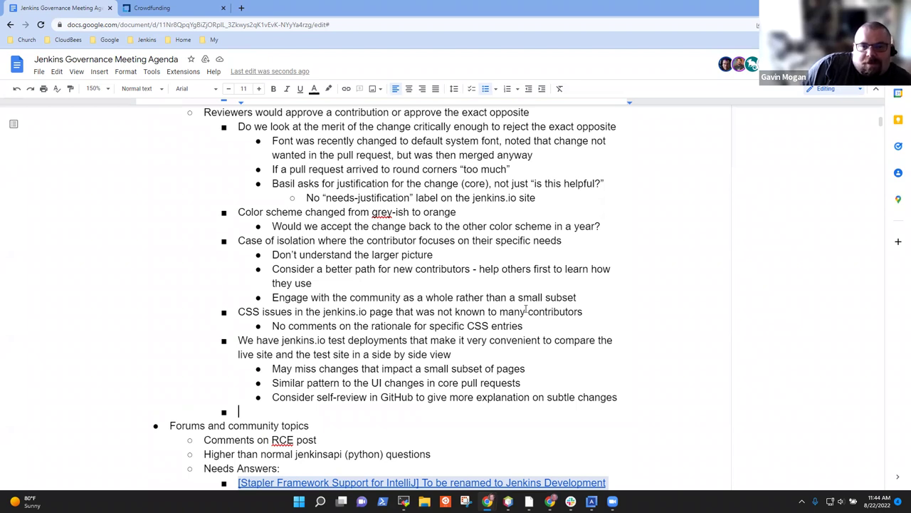
- Write the bullet 'Could do a "side-by-side" comparison screenshot to show the "before" and "after"… changes in the page(s)'
text(Consdier)
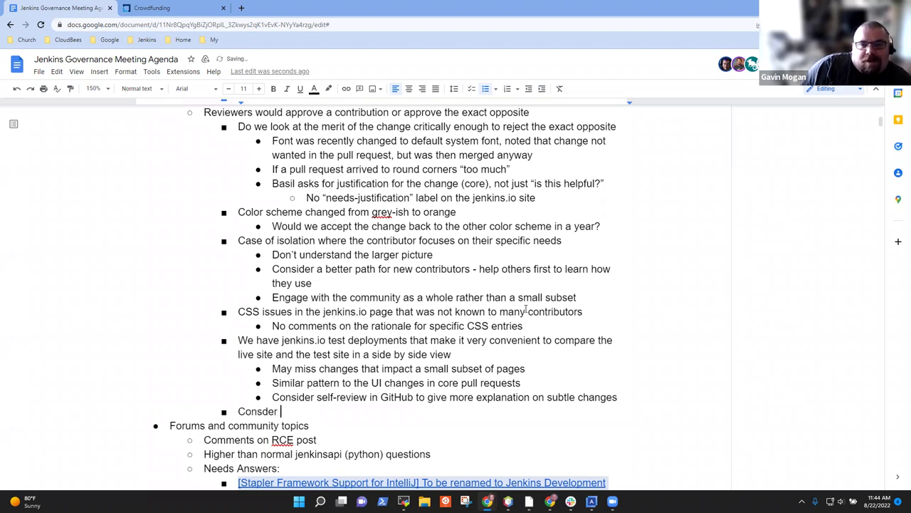
key(BackSpace)
key(BackSpace)
key(BackSpace)
key(BackSpace)
key(BackSpace)
key(BackSpace)
key(BackSpace)
text(ould consider)
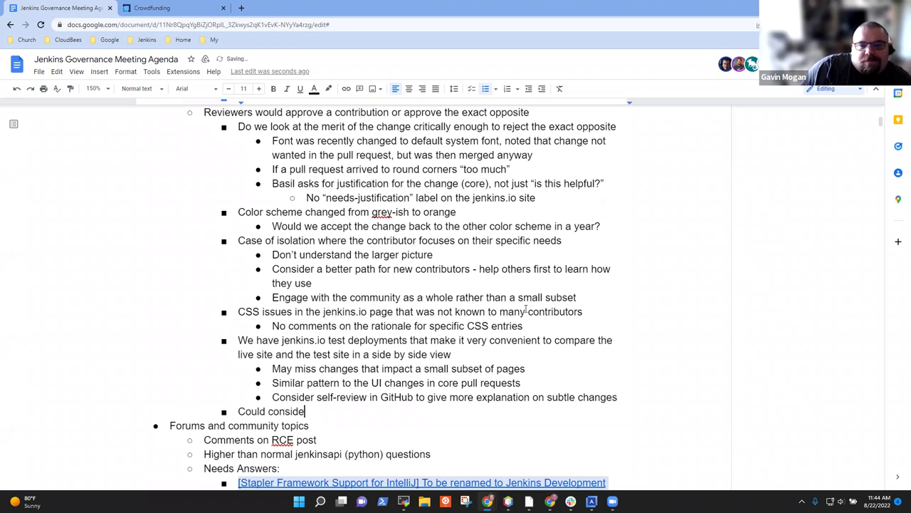
key(ctrl+BackSpace)
key(ctrl+BackSpace)
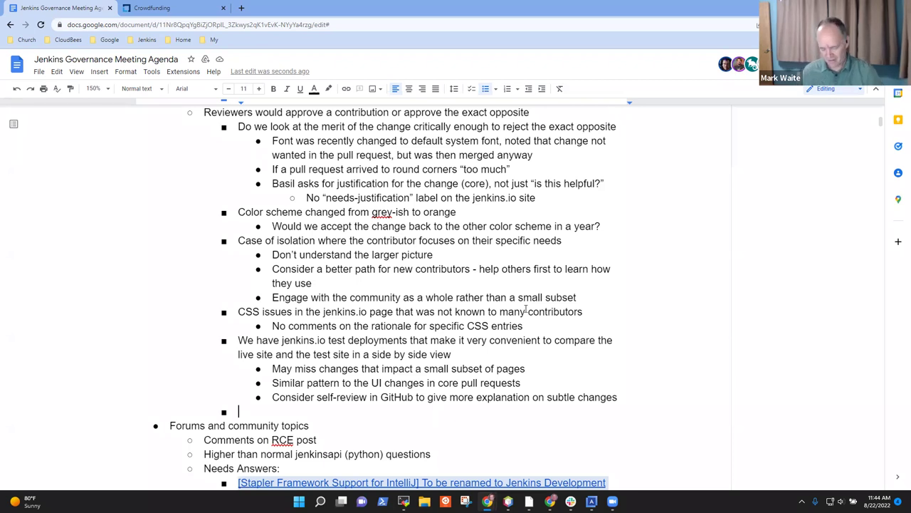
text(Could do a )
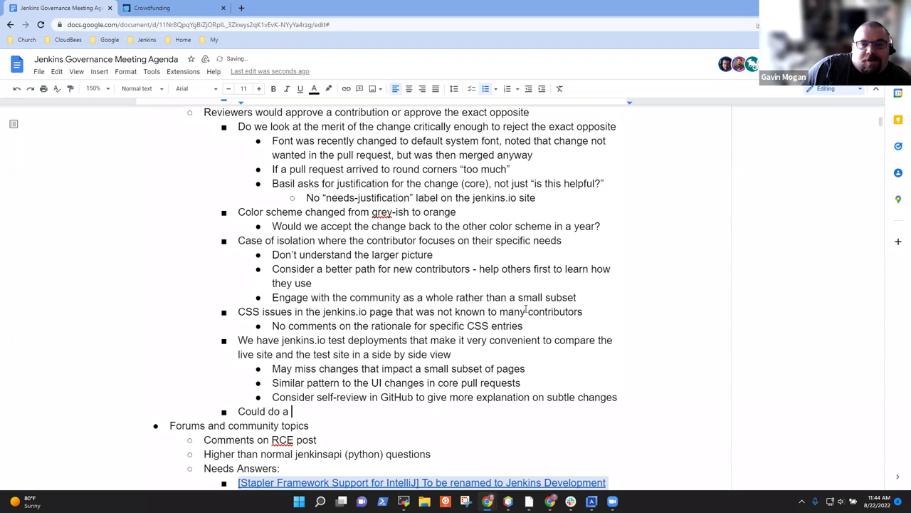
text("side-by)
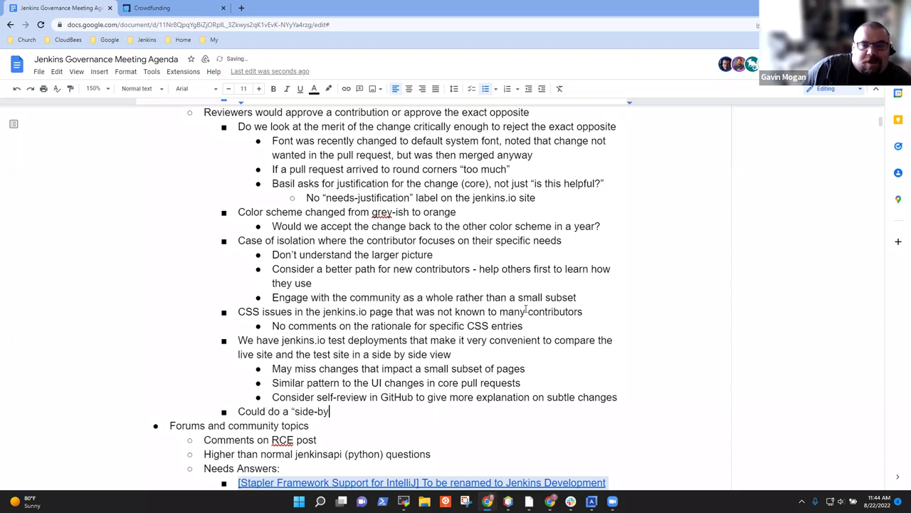
text(-siz)
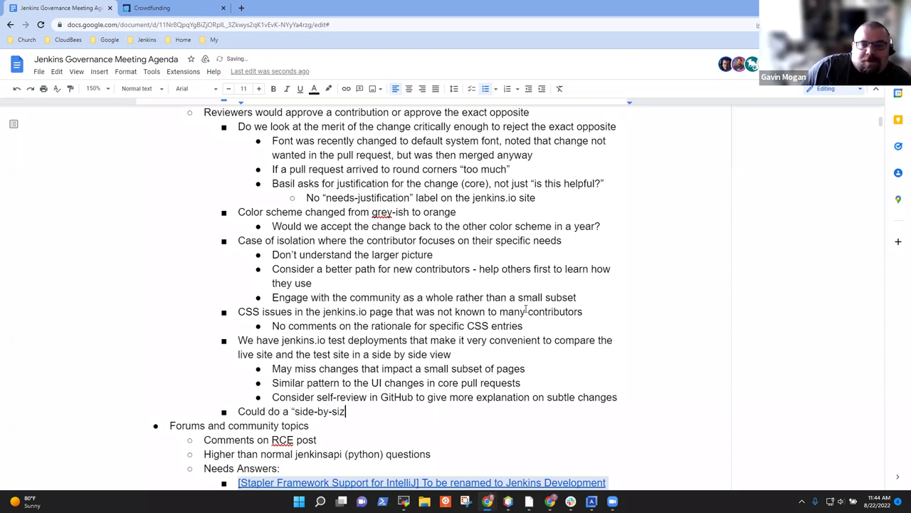
text(de" copmo)
key(BackSpace)
key(BackSpace)
key(BackSpace)
key(BackSpace)
text(ompar)
key(BackSpace)
text(rison screenshot)
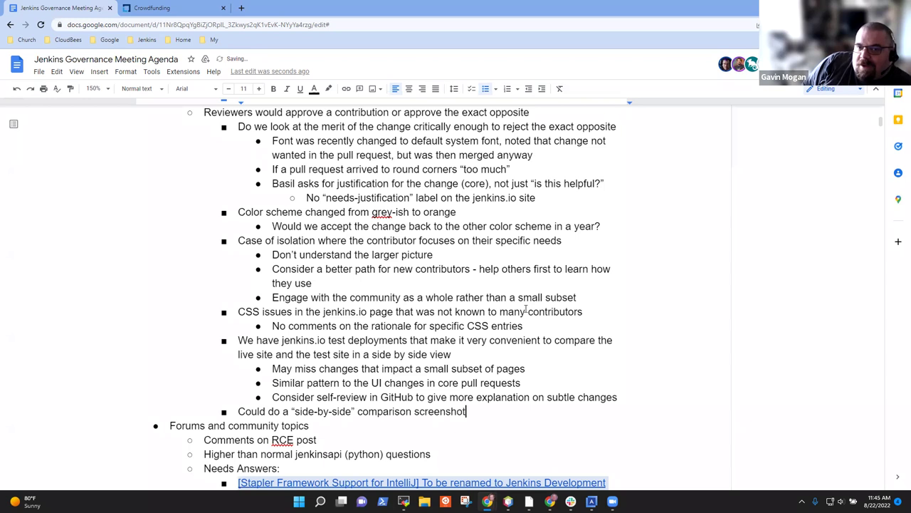
text( to show the )
text("begor)
key(BackSpace)
key(BackSpace)
key(BackSpace)
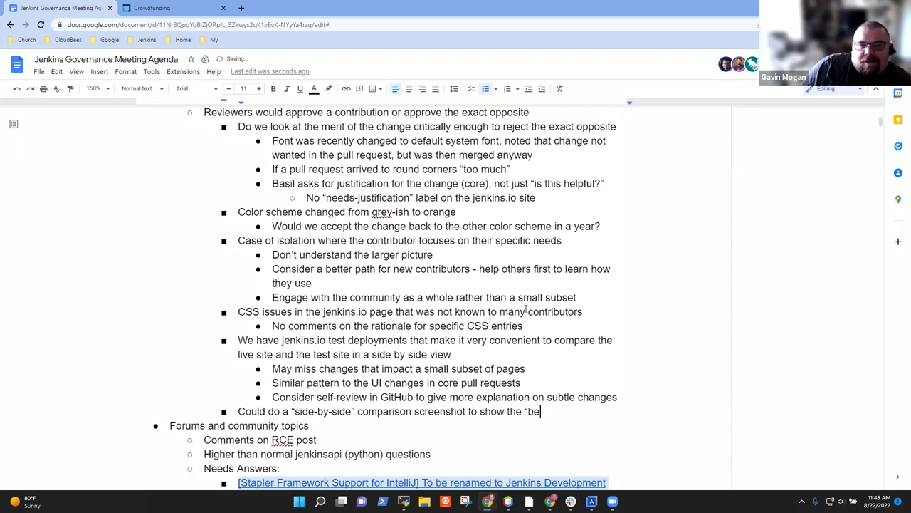
text(fo)
text(re")
text( and "after" to show the)
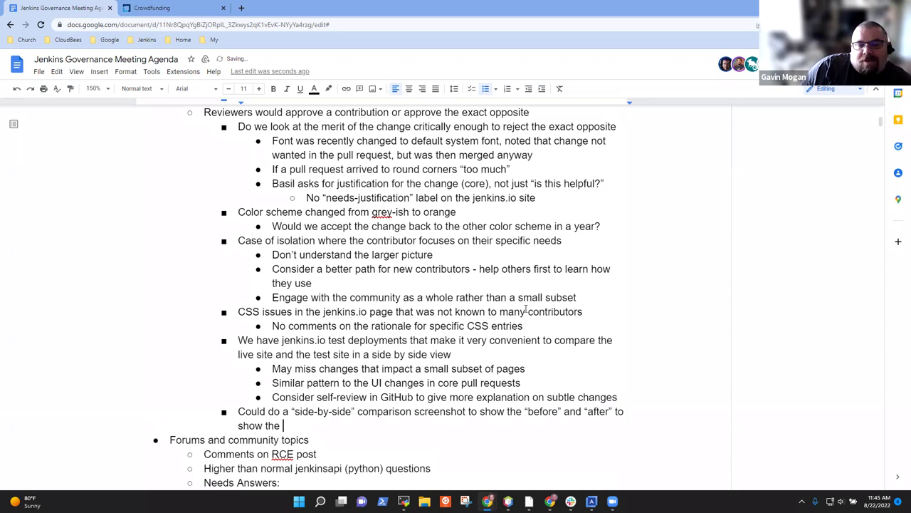
text(changes in the page(s))
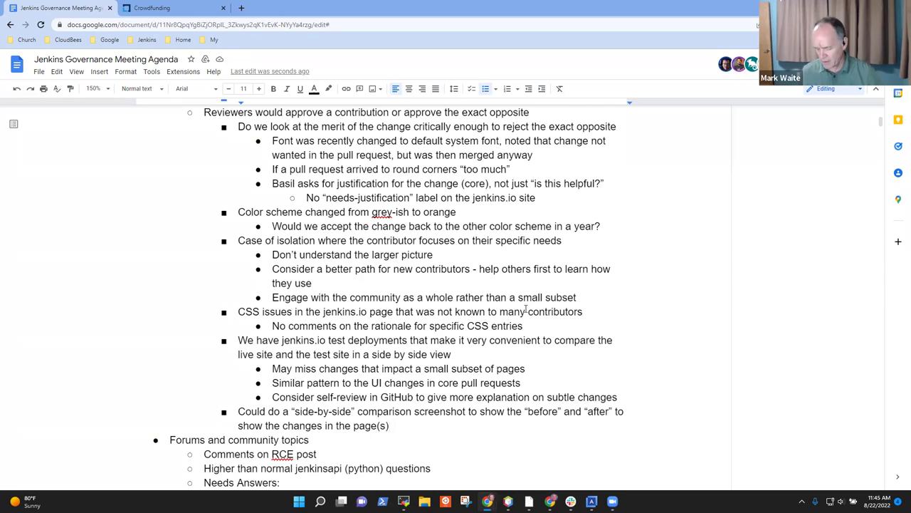
- Select the Review criteria heading, switch the browser to full screen and scroll down
scroll(181, 311, up, 1)
scroll(205, 309, down, 2)
scroll(271, 314, up, 3)
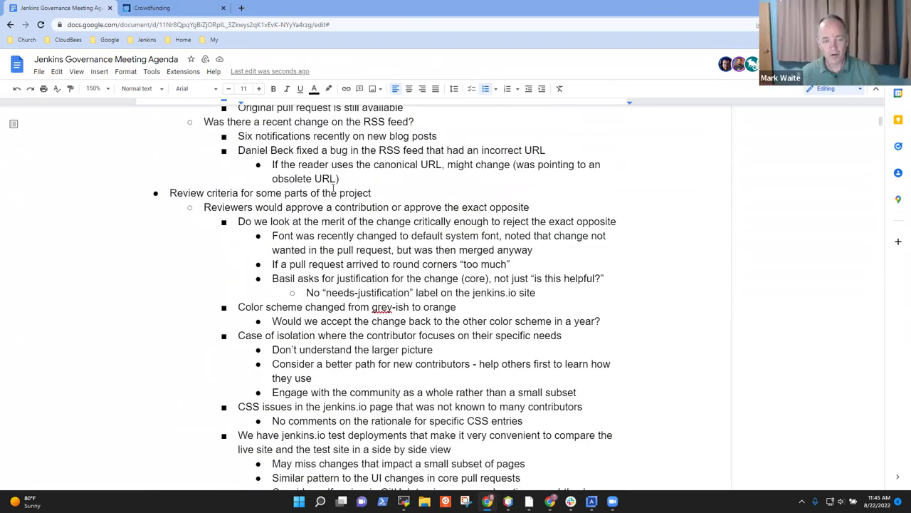
triple_click(331, 193)
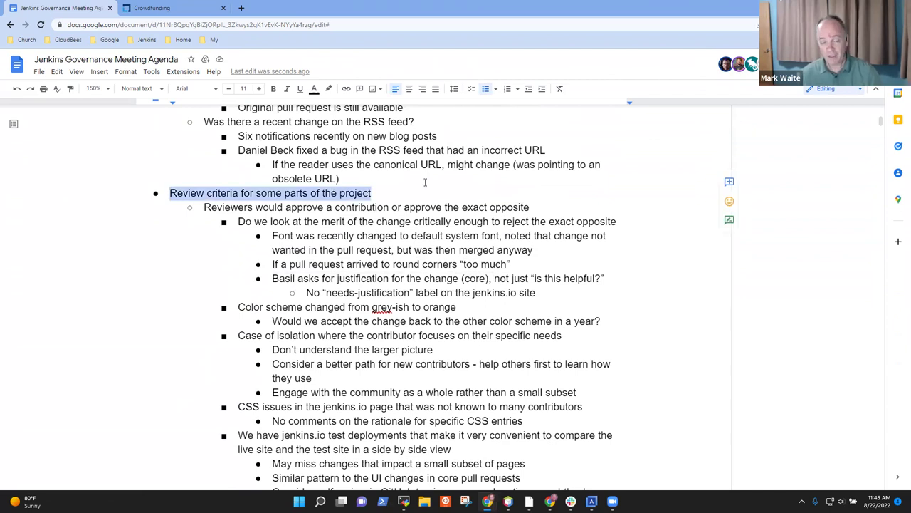
scroll(419, 203, down, 2)
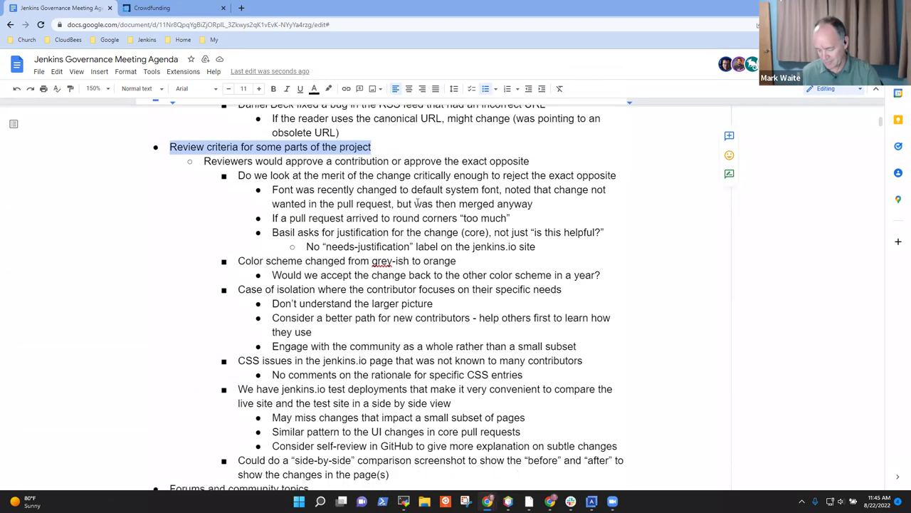
key(F11)
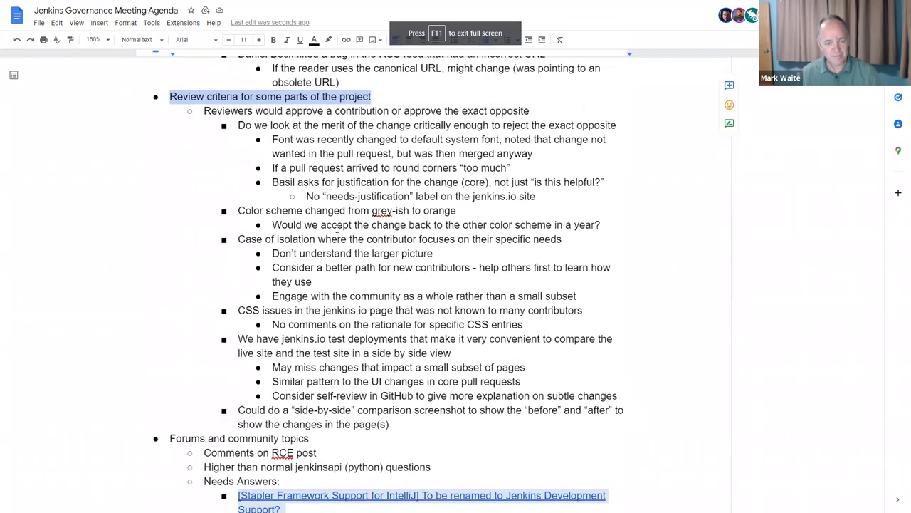
click(272, 437)
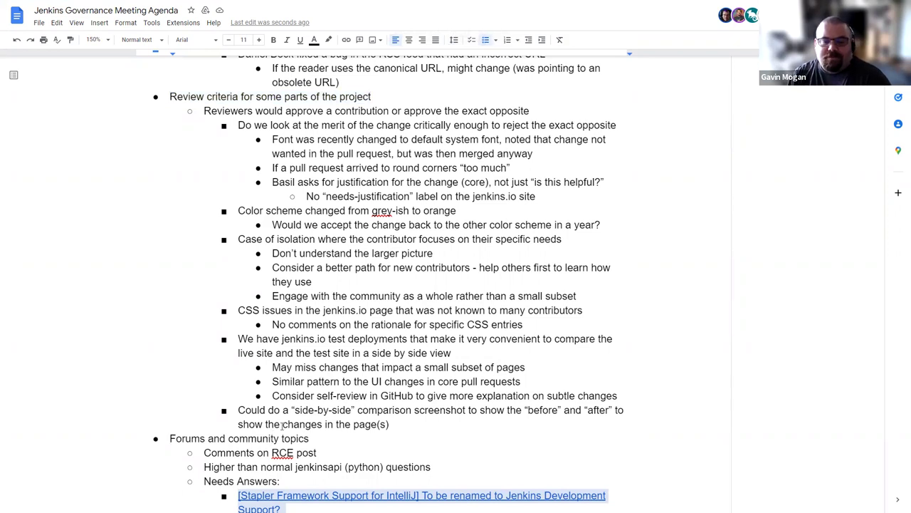
scroll(282, 425, down, 5)
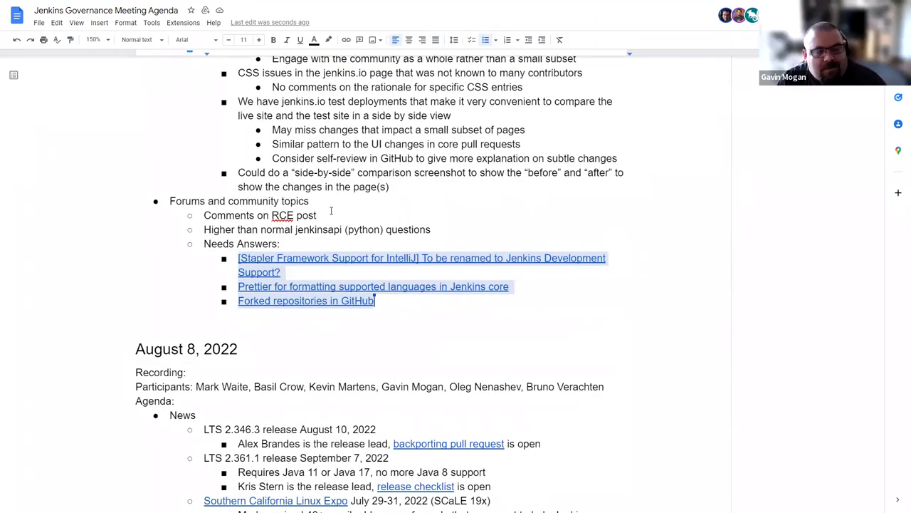
- Nest 'Spring Boot comments on Discourse closed (asking for info on newer issues)' under Comments on RCE post
click(331, 210)
key(Return)
key(Tab)
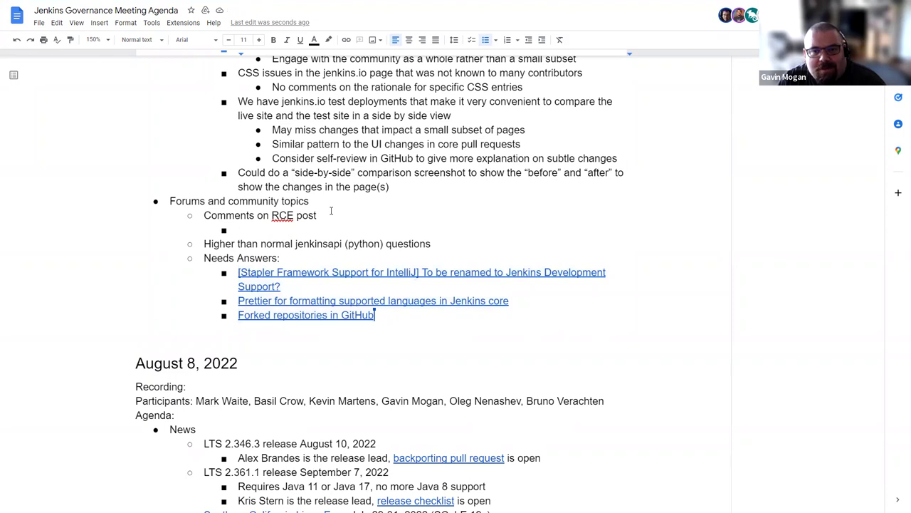
text(Spring )
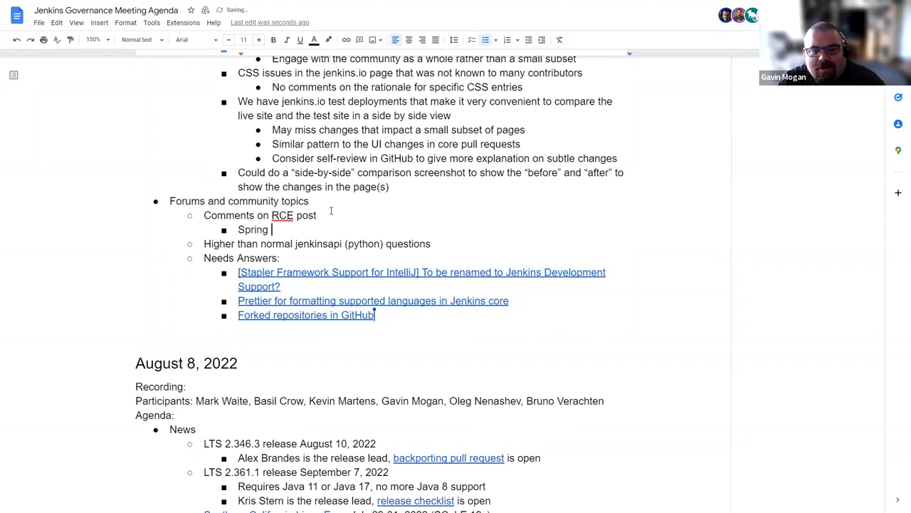
text(Boot )
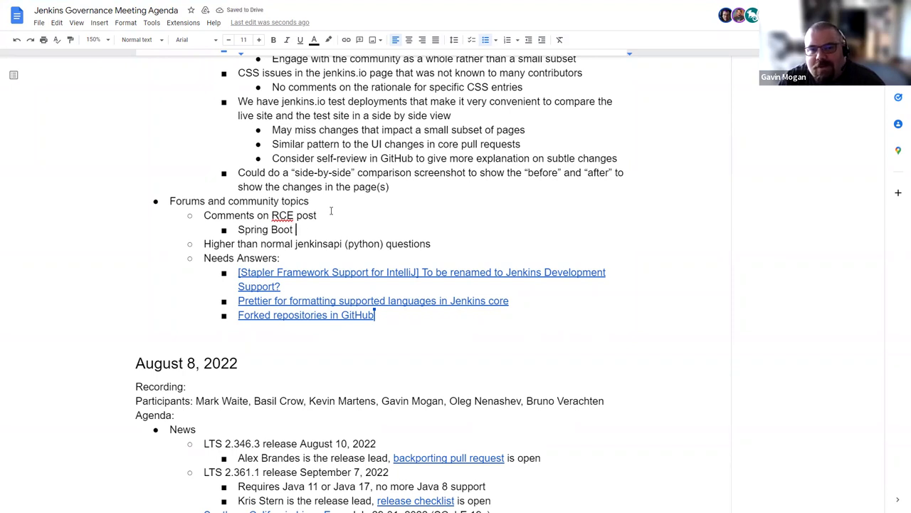
text(comments on Discourse have been closed (asking for )
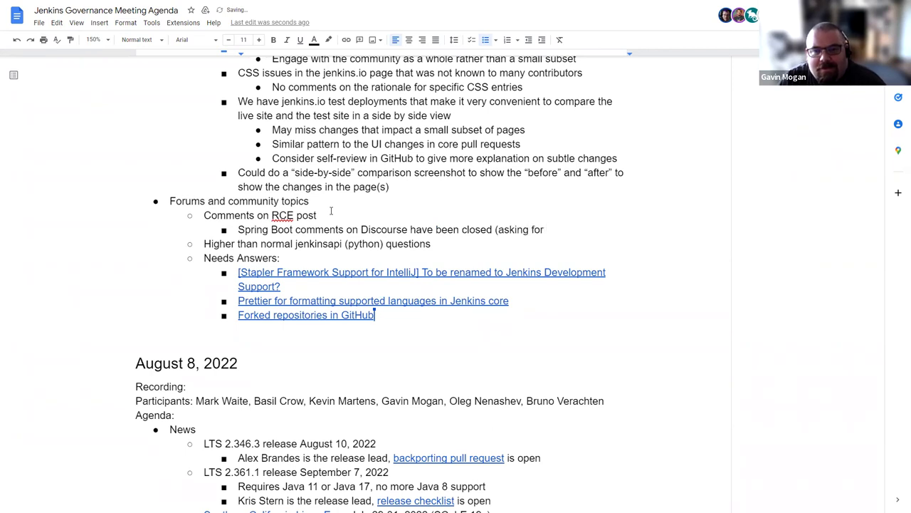
text(comments))
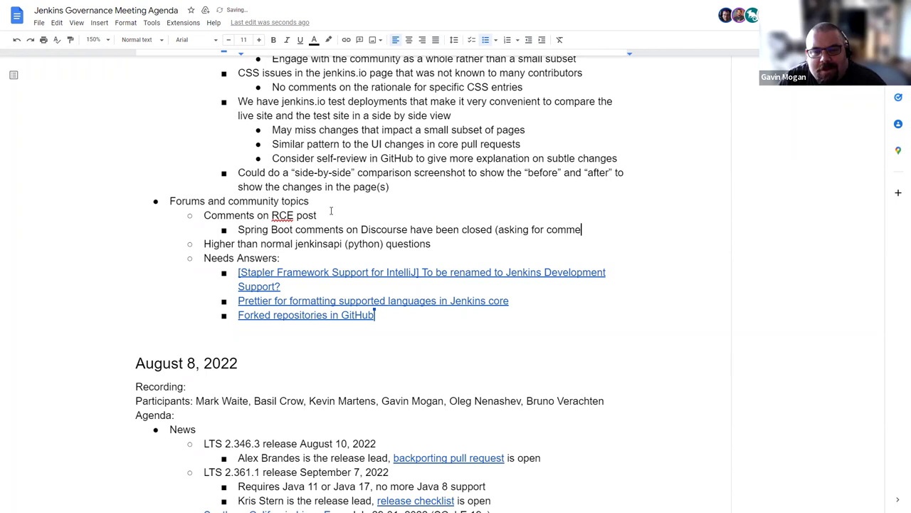
key(BackSpace)
key(BackSpace)
key(BackSpace)
key(BackSpace)
key(BackSpace)
key(BackSpace)
key(BackSpace)
key(BackSpace)
key(BackSpace)
text(info on )
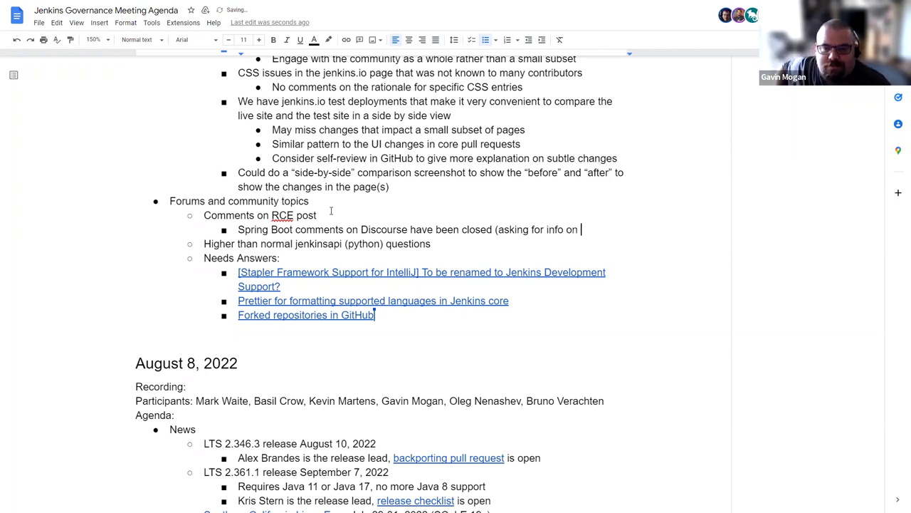
text(newer issues))
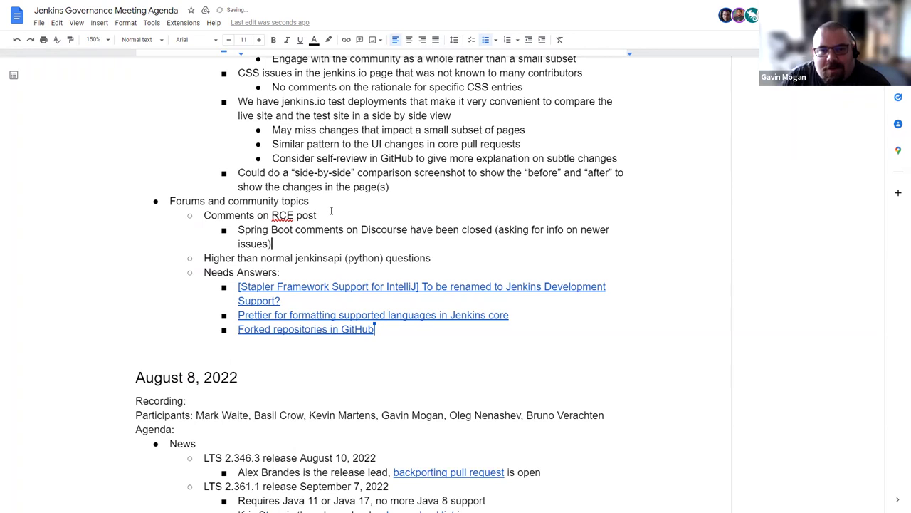
key(Up)
key(ctrl+Right)
key(ctrl+Right)
key(ctrl+Right)
key(ctrl+Right)
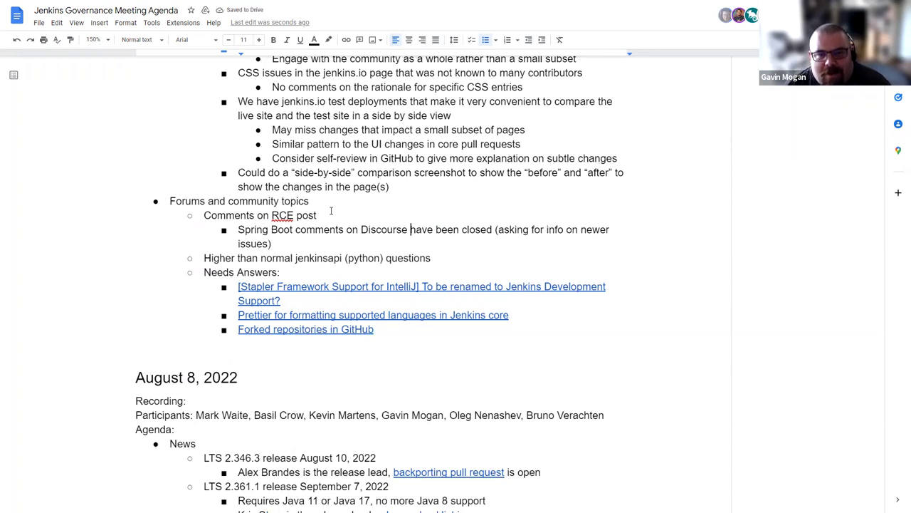
key(ctrl+shift+Right)
key(ctrl+shift+Right)
key(BackSpace)
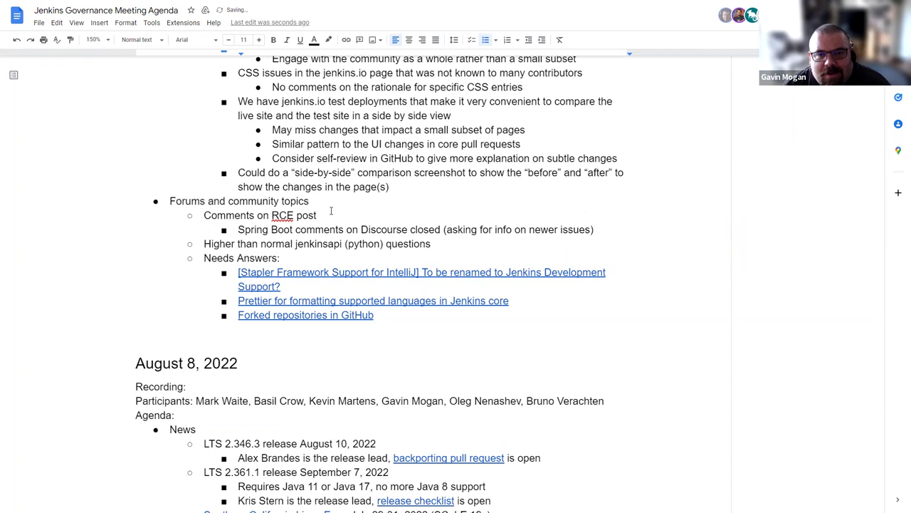
- Start a nested bullet beneath it beginning 'New alerts, please'
key(End)
key(Return)
key(Tab)
text(New alerts, please)
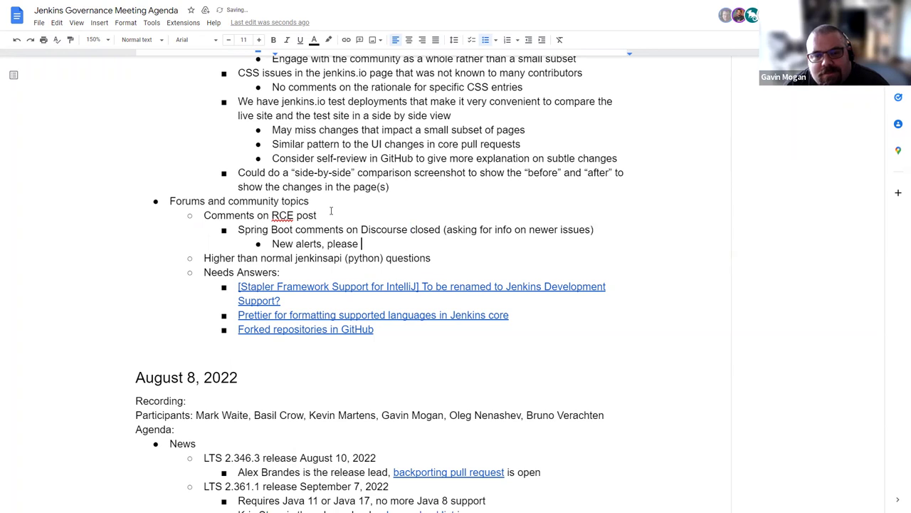
- Clear 'New alerts, please', then type and delete 'If we're affected, we'll', leaving the sub-bullet empty
key(BackSpace)
key(BackSpace)
key(BackSpace)
key(BackSpace)
key(BackSpace)
key(BackSpace)
key(BackSpace)
key(BackSpace)
key(BackSpace)
key(BackSpace)
key(BackSpace)
key(BackSpace)
key(BackSpace)
key(BackSpace)
key(BackSpace)
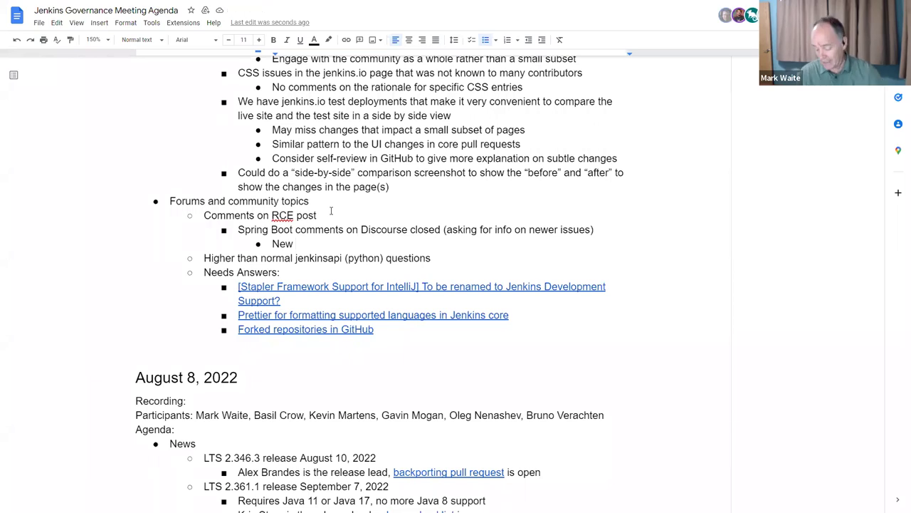
key(BackSpace)
key(BackSpace)
key(BackSpace)
key(BackSpace)
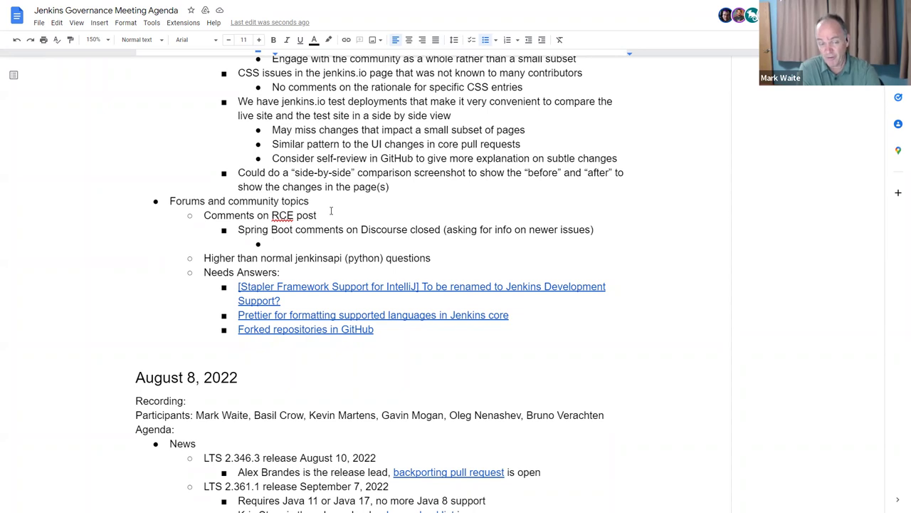
text(If we're)
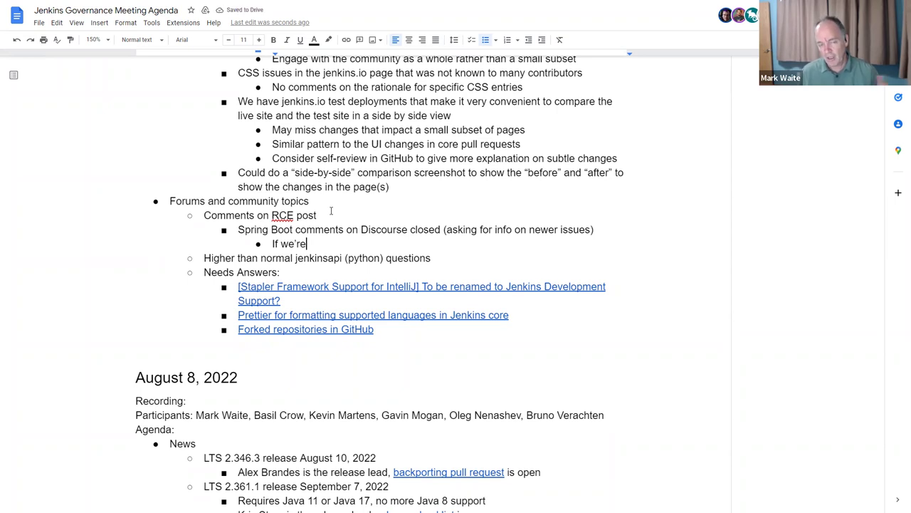
text(affected, )
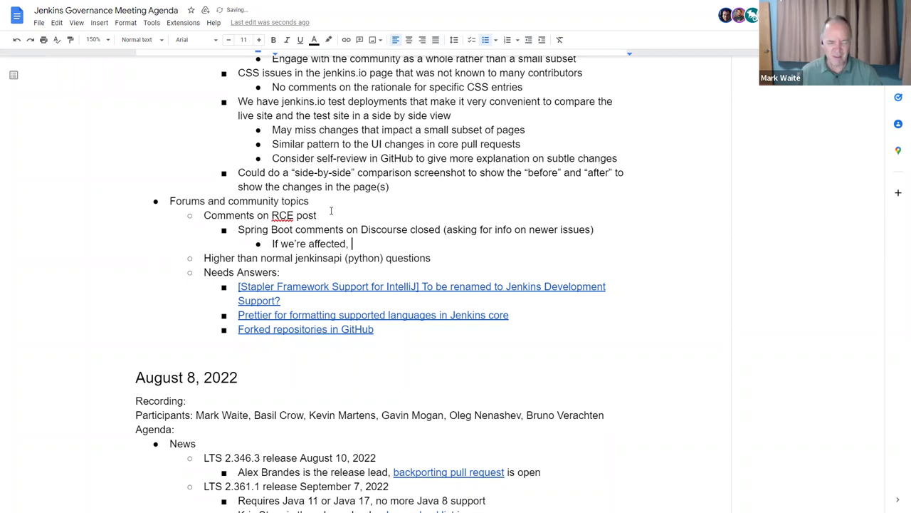
text(we'll)
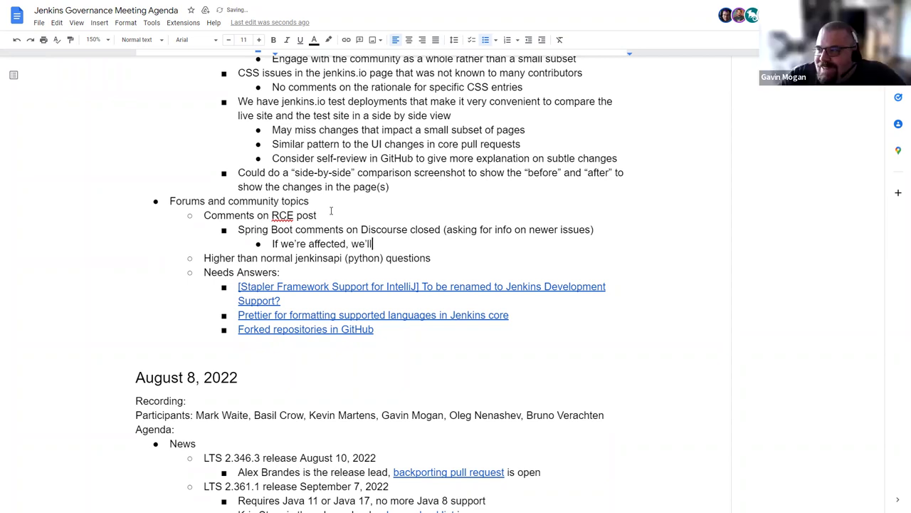
key(shift+Home)
key(BackSpace)
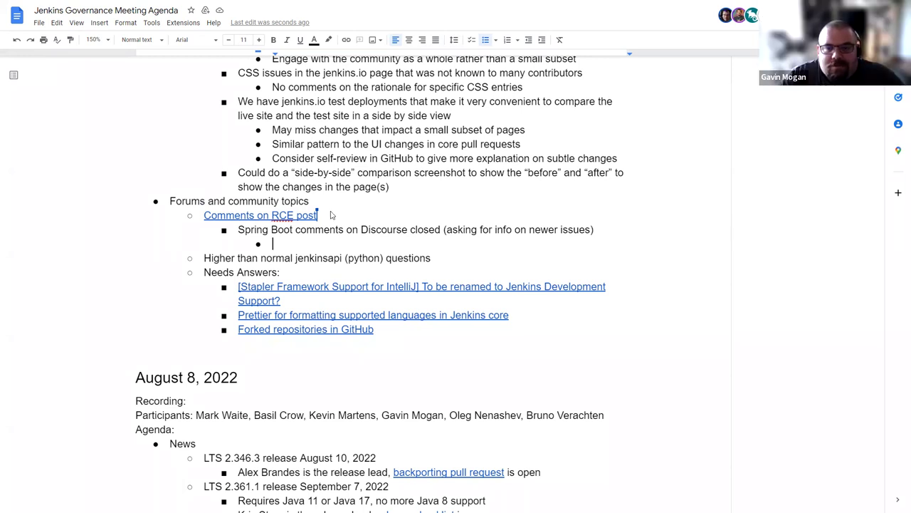
- Fill the empty sub-bullet with 'Canned response “Do not contact Jenkins security team for compliance...”'
text(Canned response “Do)
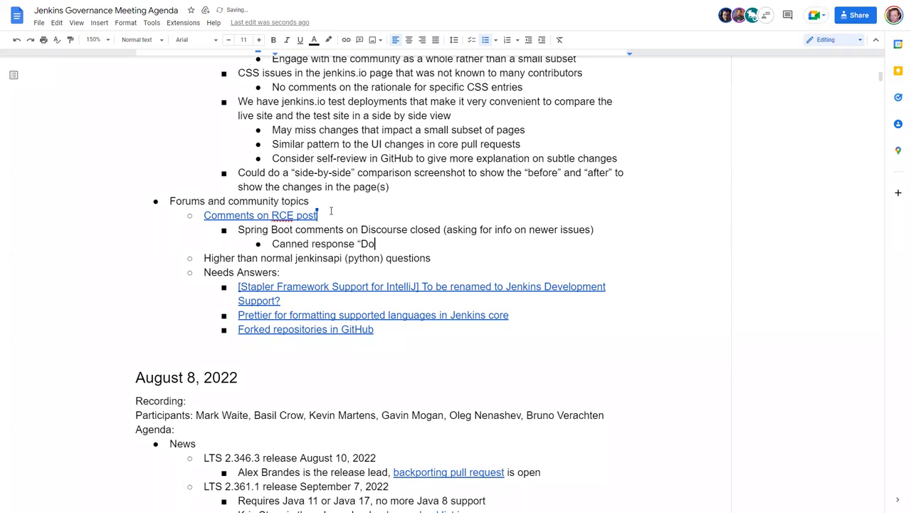
text( not contact Jenkins )
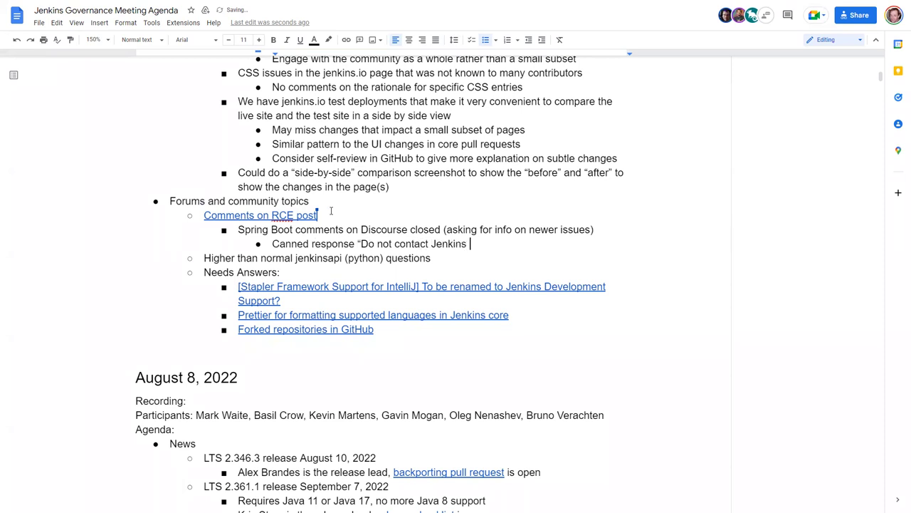
text(security team for cm)
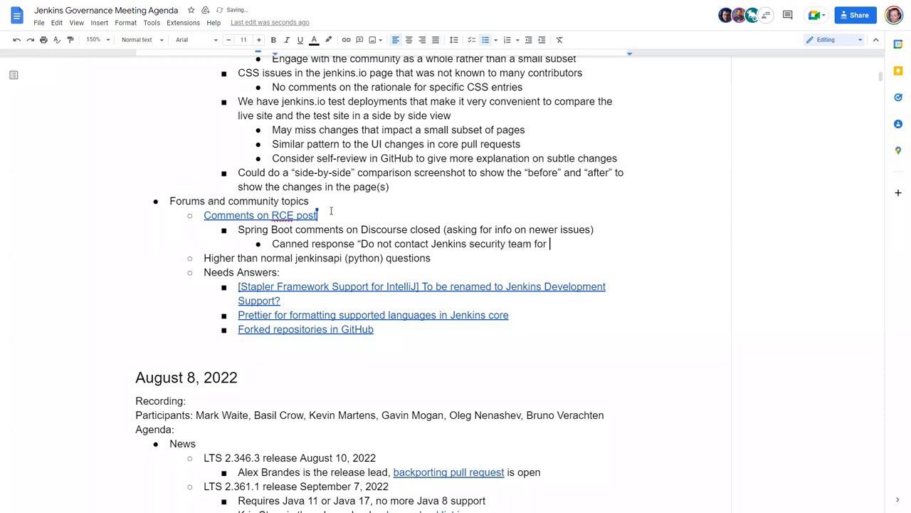
key(BackSpace)
text(ompliance)
text(...)
text(")
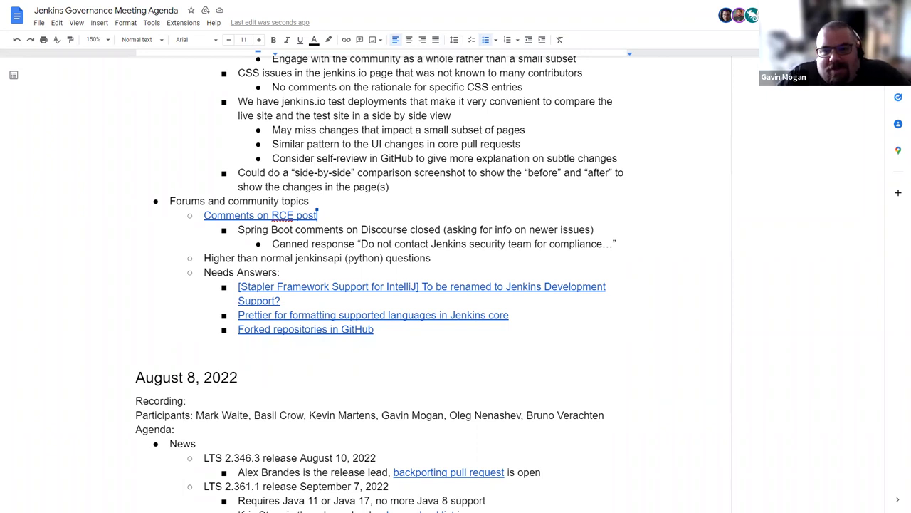
click(358, 243)
key(ctrl+shift+Left)
key(ctrl+shift+Left)
key(ctrl+k)
text(https://www.jenkins.io/security/)
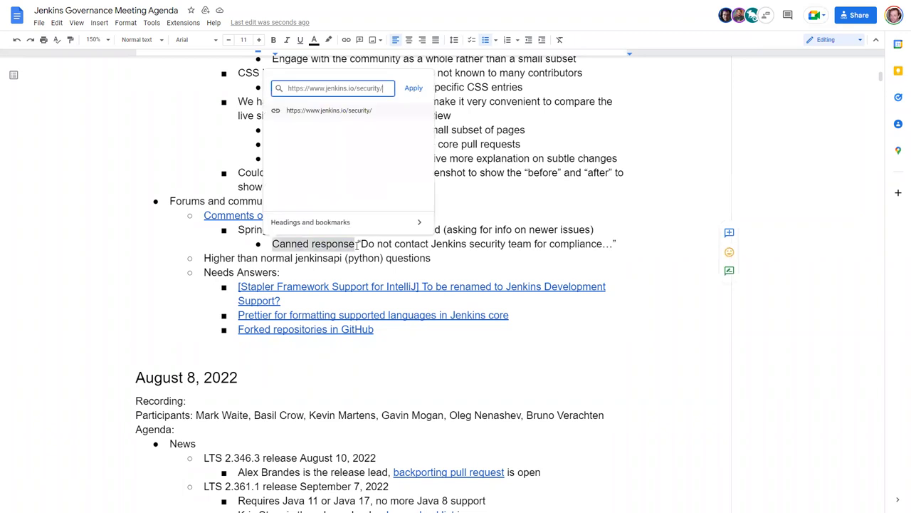
key(Return)
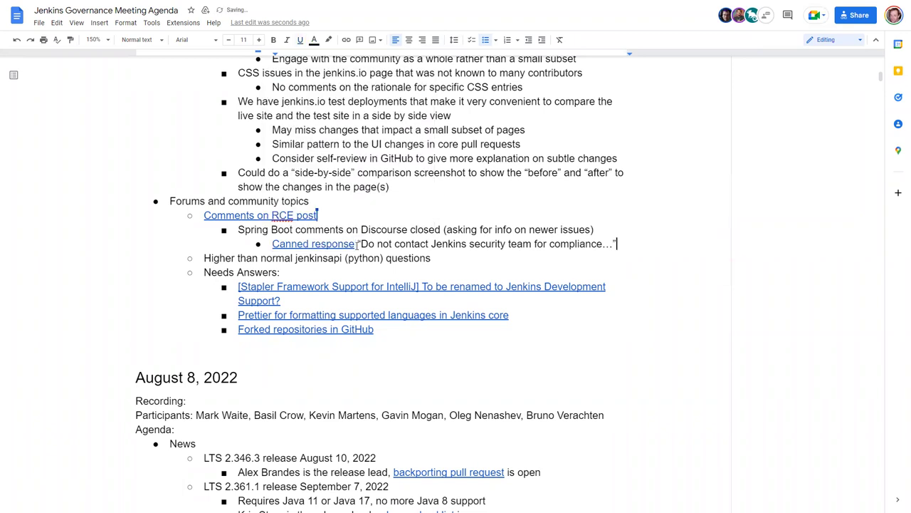
key(Return)
key(Tab)
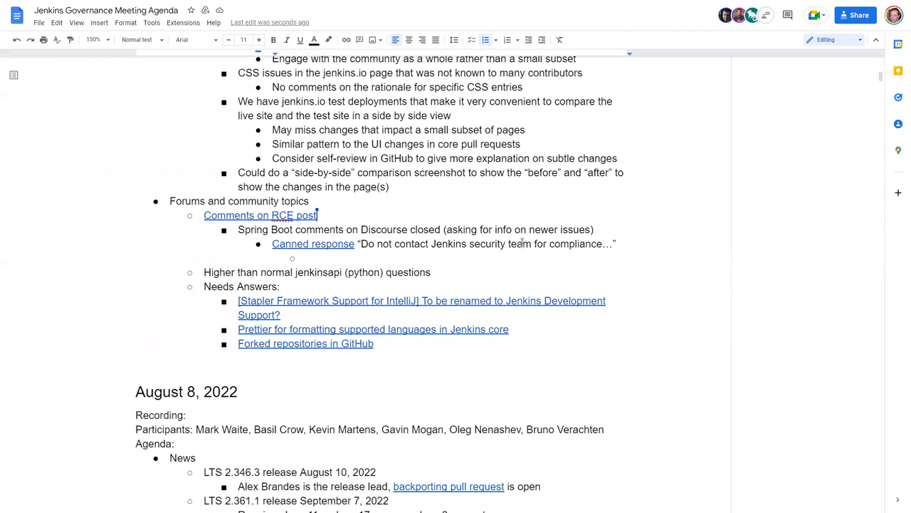
- Paste the full canned response paragraph and delete the quoted excerpt after 'Canned response'
key(Down)
text(Do not contact the Jenkins security team asking us for compliance documents, certifications, or to fill out a questionnaire. We will not respond to such queries. If we consider it necessary to provide a statement in response to incidents such as log4shell or SpringShell, you will find a response in our blog.)
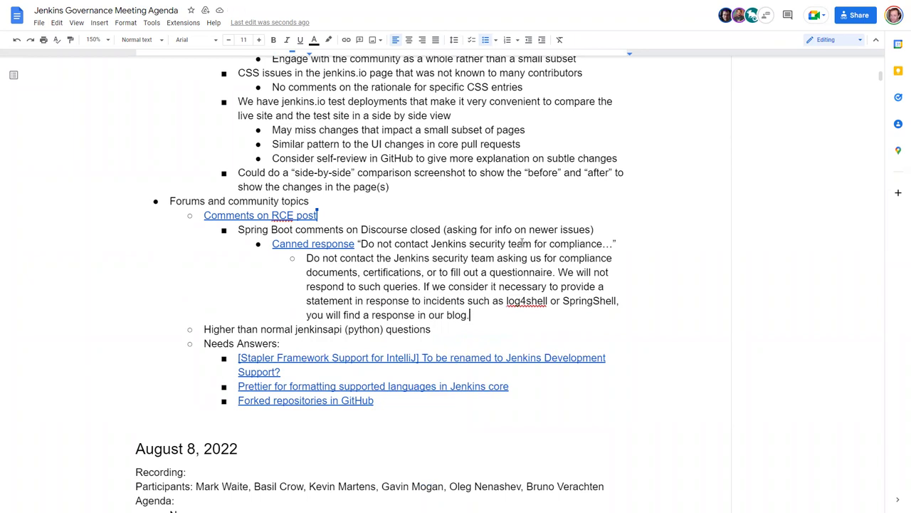
key(Up)
key(Up)
key(Up)
key(Up)
key(Up)
key(ctrl+Left)
key(ctrl+Left)
key(Left)
key(Left)
key(shift+End)
key(Delete)
- Start a new list item at the Spring Boot level after the paragraph
key(Down)
key(Down)
key(Down)
key(Down)
key(Down)
key(End)
key(Return)
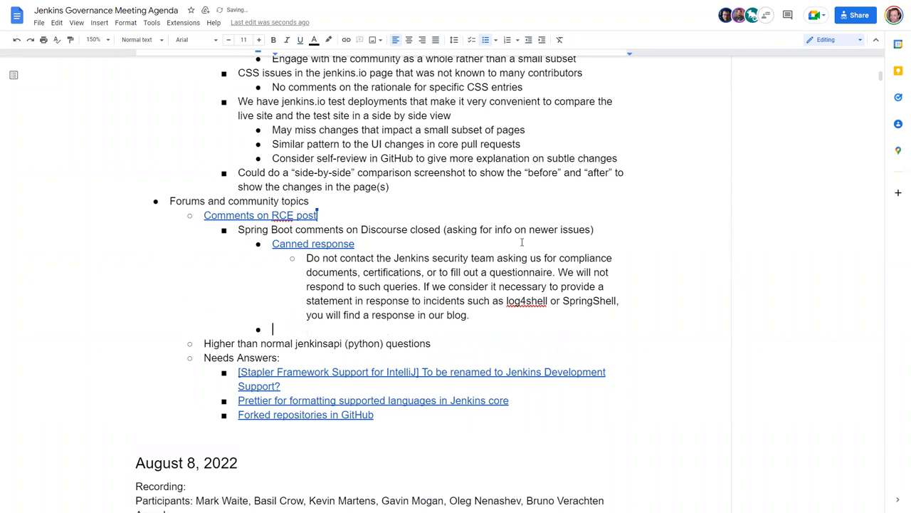
key(shift+Tab)
key(shift+Tab)
- Add the item 'Dependency vulnerabilities reported in Jenkins Jira or security mailing list'
text(Dependency )
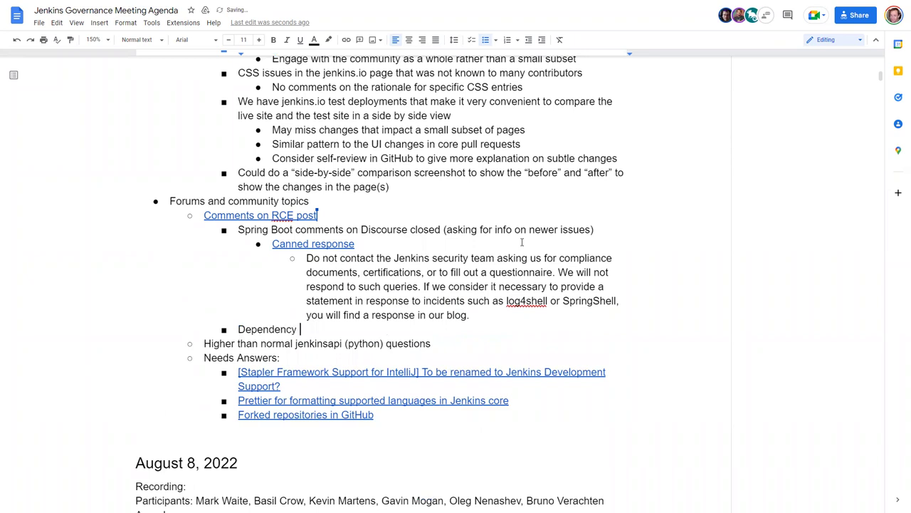
text(vulnerabn)
key(BackSpace)
text(ilities)
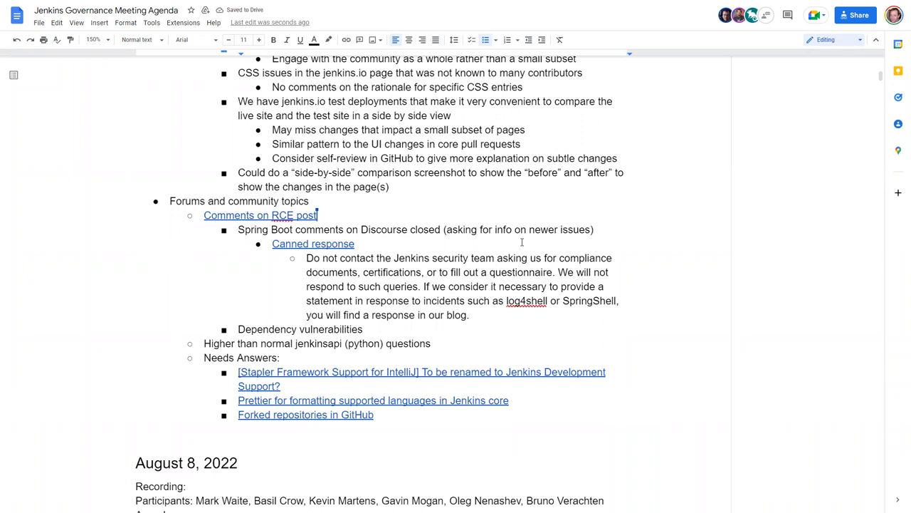
text(reported in Jenkin)
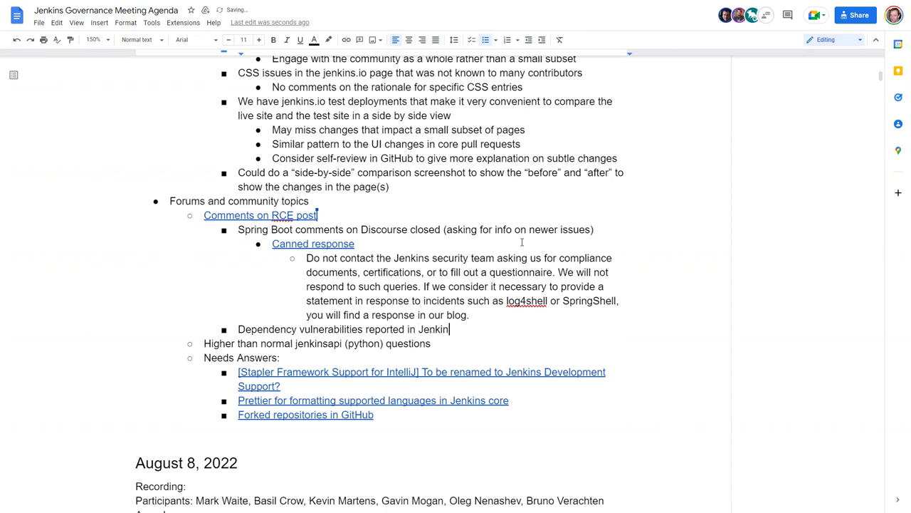
text(s Jira or security mailin)
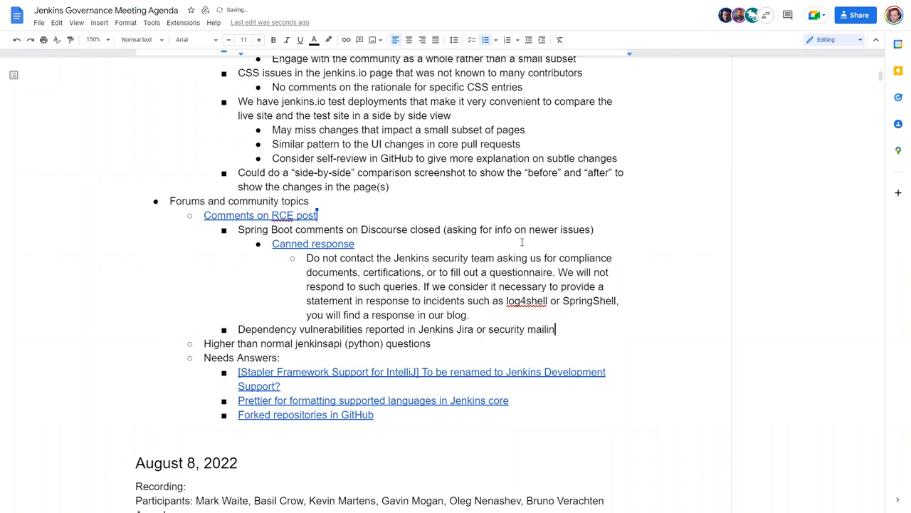
text(g list)
- Nest the note 'Commonly respond that we are not affected' beneath it
key(Return)
key(Tab)
text(Common)
text(ly respond t)
text(ah)
key(BackSpace)
key(BackSpace)
key(BackSpace)
text(that we are not affected)
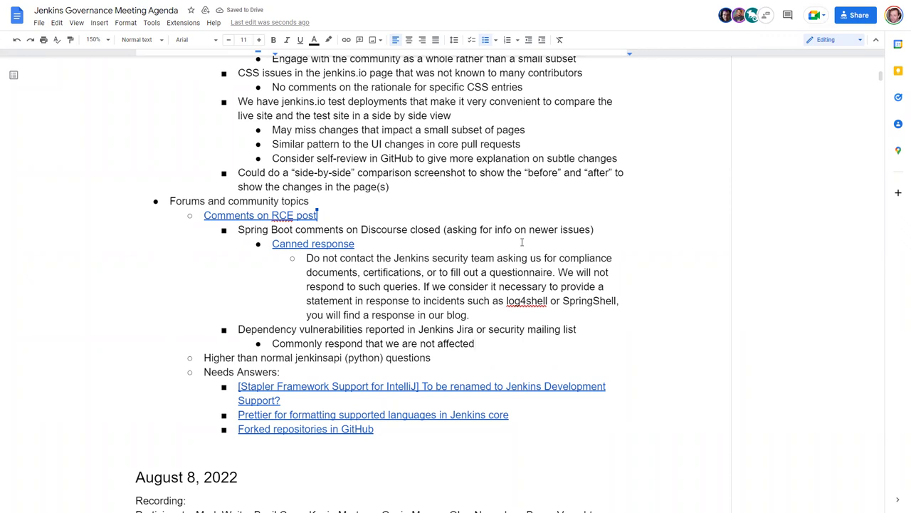
- Reword the item to 'sometimes reported' and remove 'mailing' before 'list'
key(Up)
key(ctrl+Left)
key(ctrl+Left)
key(ctrl+Left)
key(ctrl+Left)
text(sometimes)
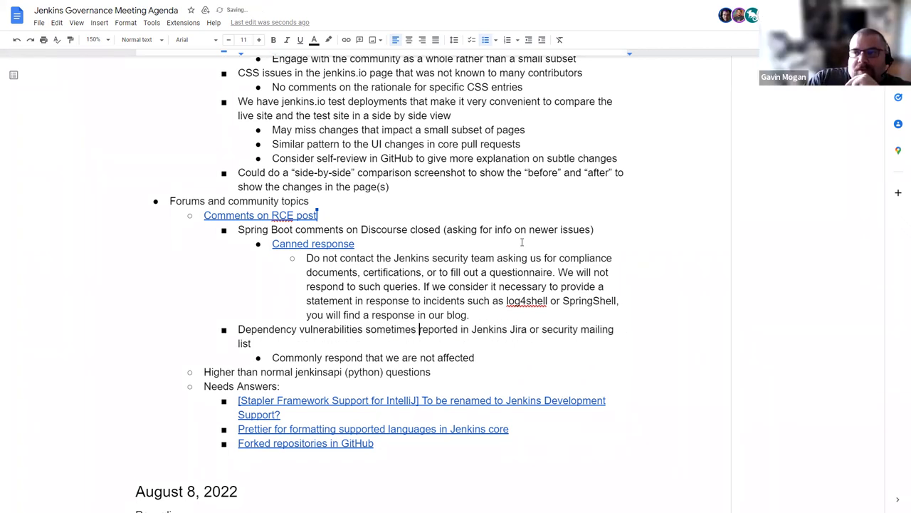
key(ctrl+Right)
key(ctrl+Right)
key(ctrl+Right)
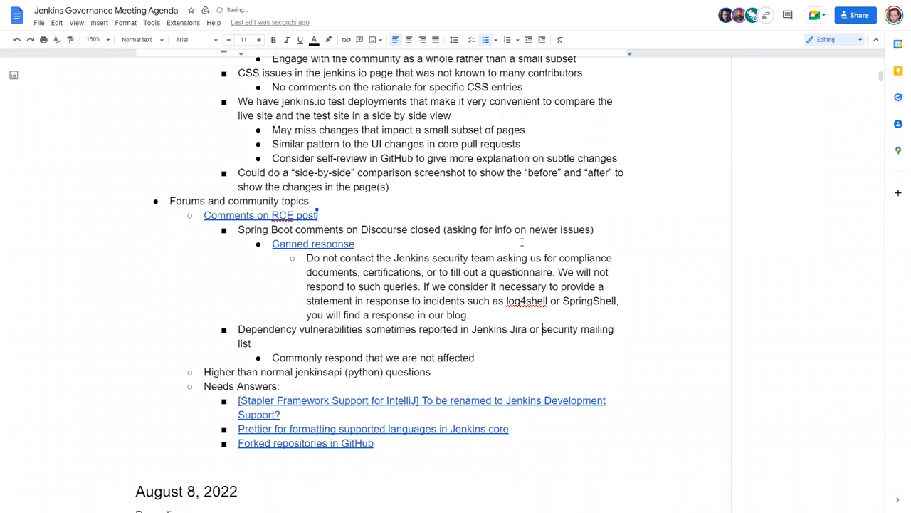
key(ctrl+shift+Right)
key(Right)
key(ctrl+shift+Right)
key(BackSpace)
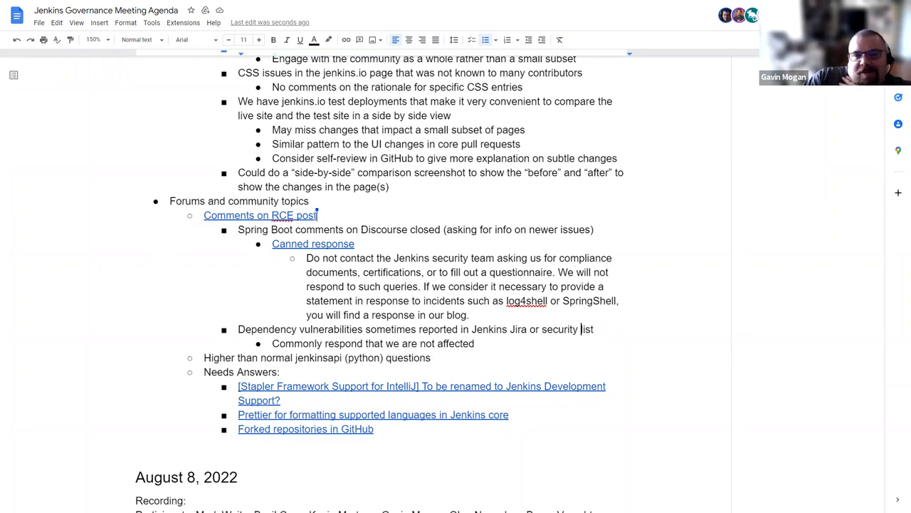
- After the canned response, add the bullet 'Two requests that arrived on the wrong topic'
key(Up)
key(Return)
text(Two requests)
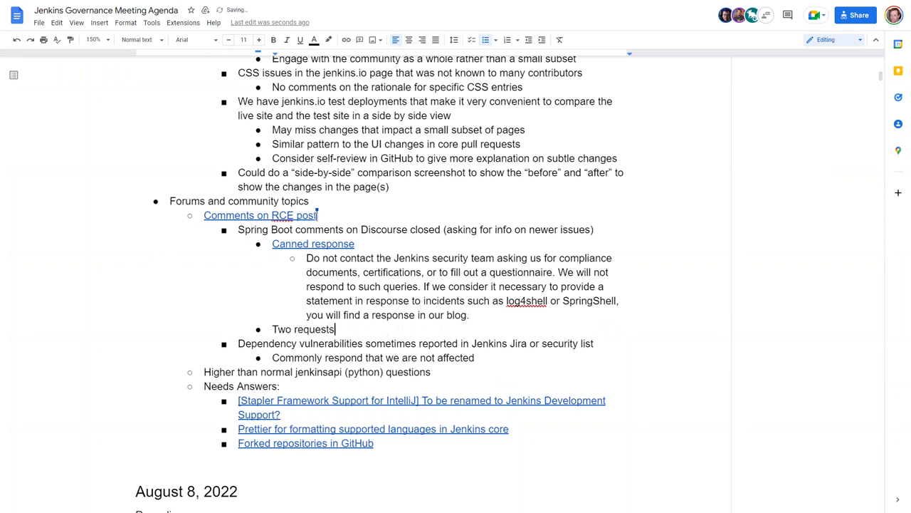
text( that arrived o)
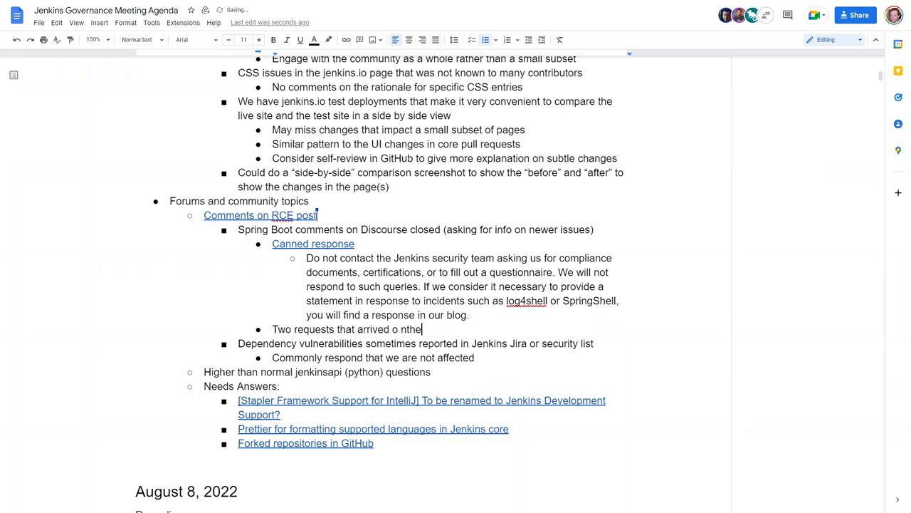
key(BackSpace)
text(n the wrong topic)
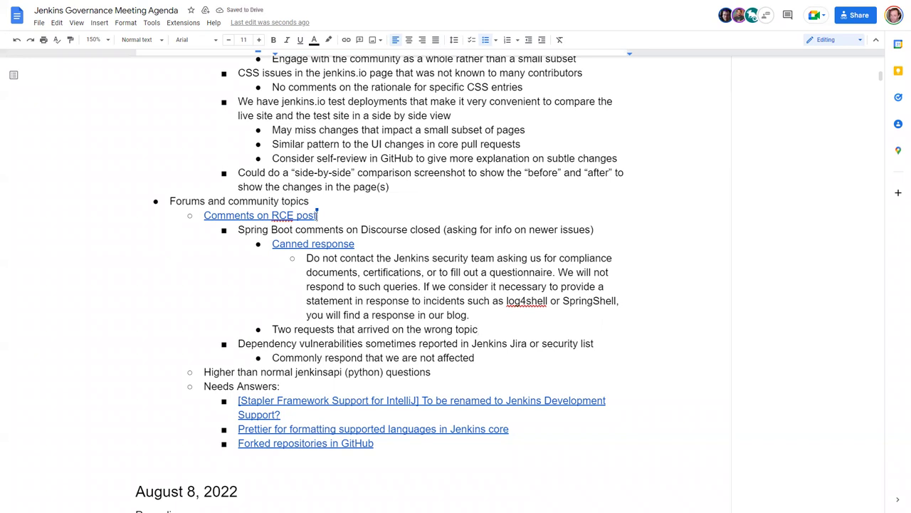
- Start an empty nested bullet below the 'Higher than normal jenkinsapi (python) questions' item
click(481, 257)
key(Down)
key(Down)
key(Down)
key(Down)
key(Down)
key(Down)
key(Down)
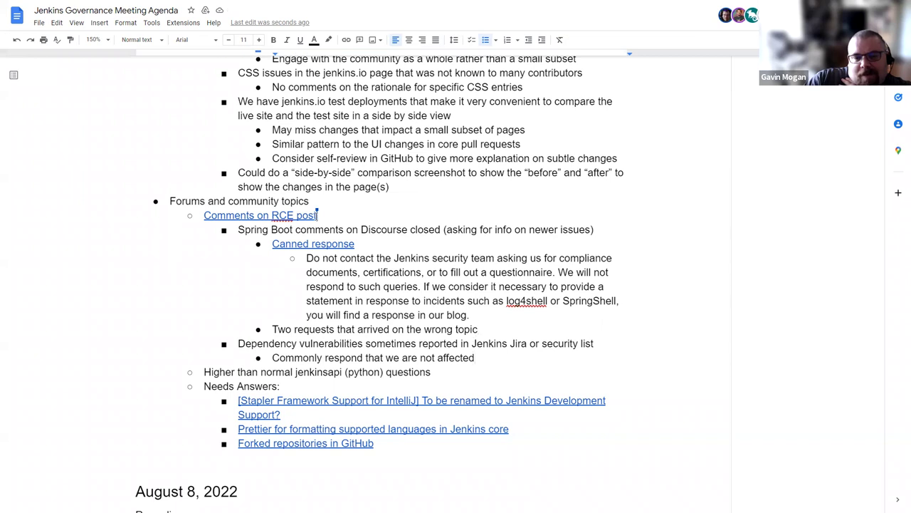
key(Down)
key(Return)
key(Tab)
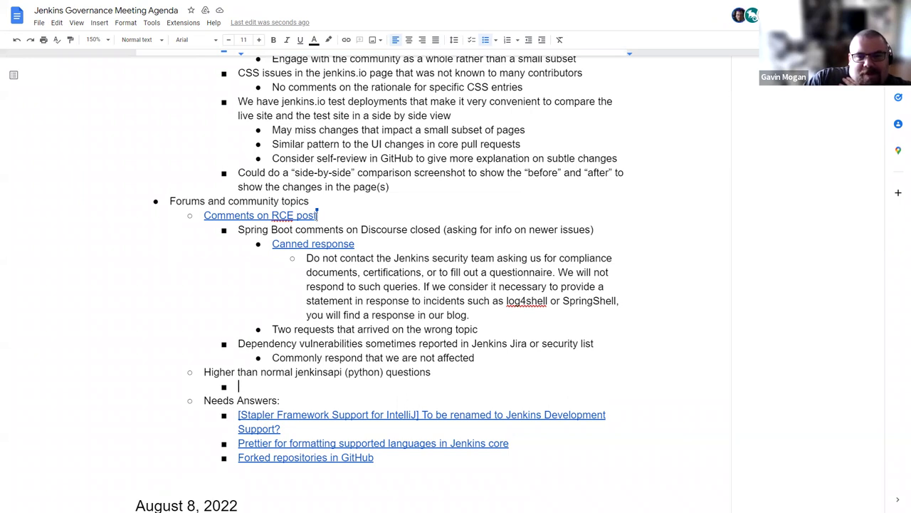
- Type 'Not clear what has changed, surprising that there are many together' in the jenkinsapi sub-bullet
text(Not clear what)
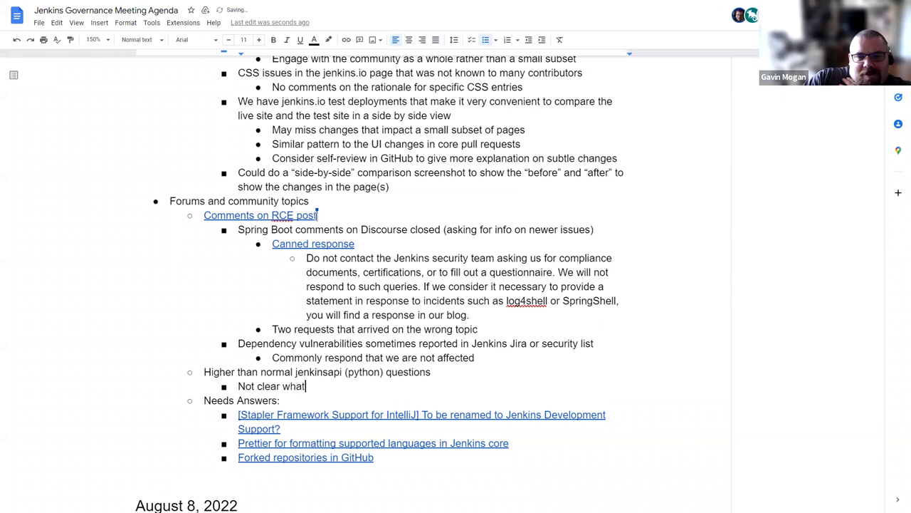
text( has changed,)
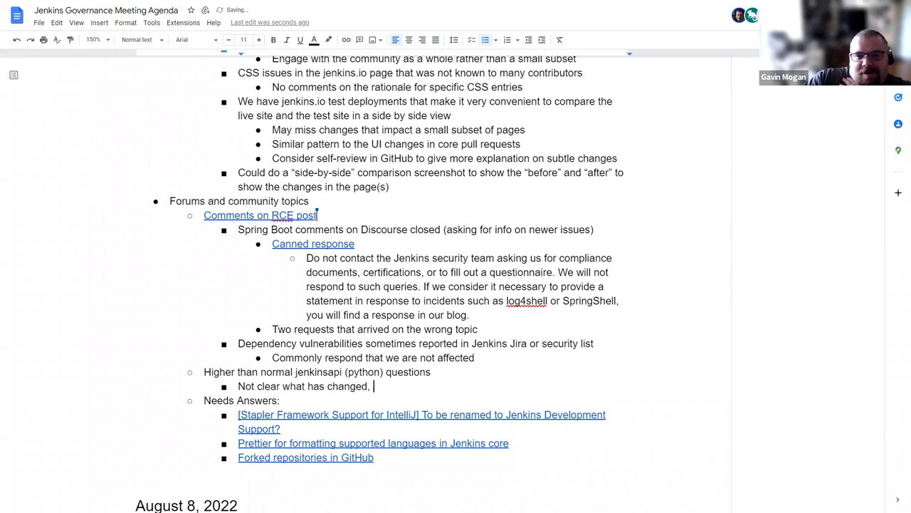
text( surpris)
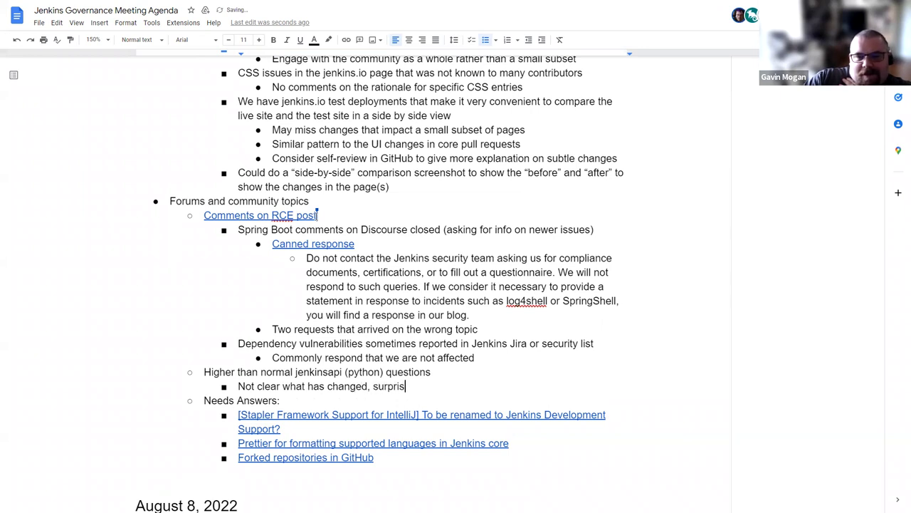
text(ing that there are )
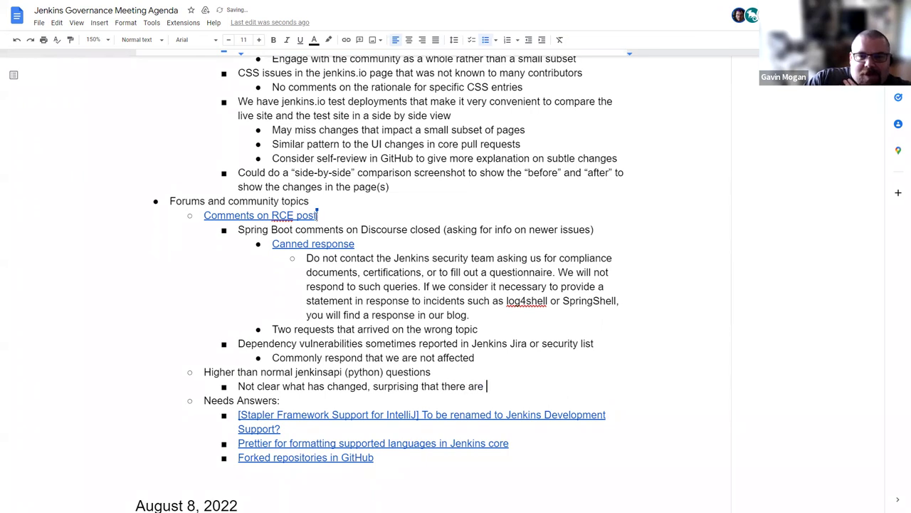
text(many together)
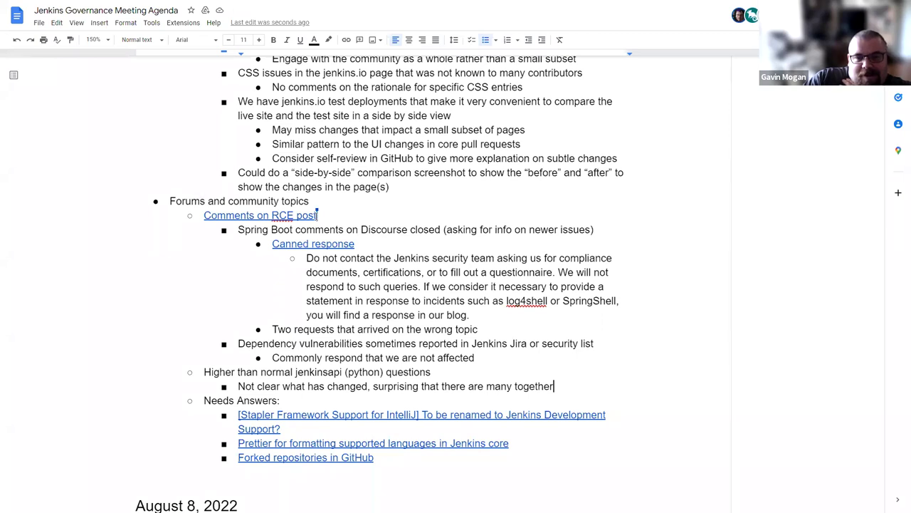
- Add a jenkinsapi bullet: package published through Python packaging system, source not in Jenkins GitHub organization
key(Return)
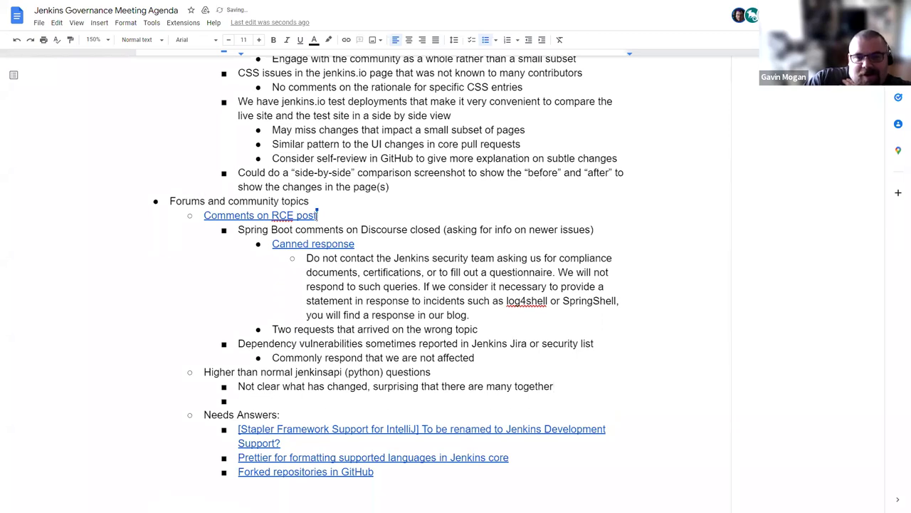
text(The Jenkins API python package is )
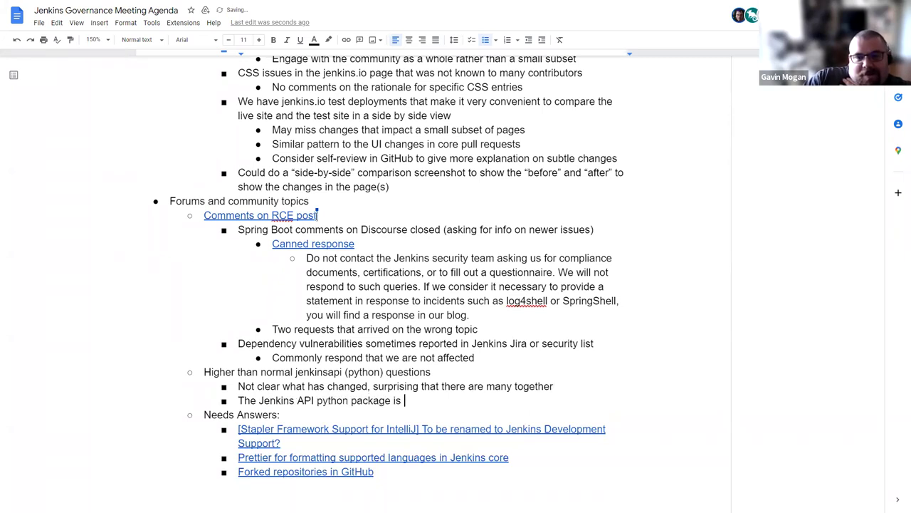
text(publi)
key(BackSpace)
key(BackSpace)
key(BackSpace)
key(BackSpace)
key(BackSpace)
text(puib)
key(BackSpace)
key(BackSpace)
text(blished)
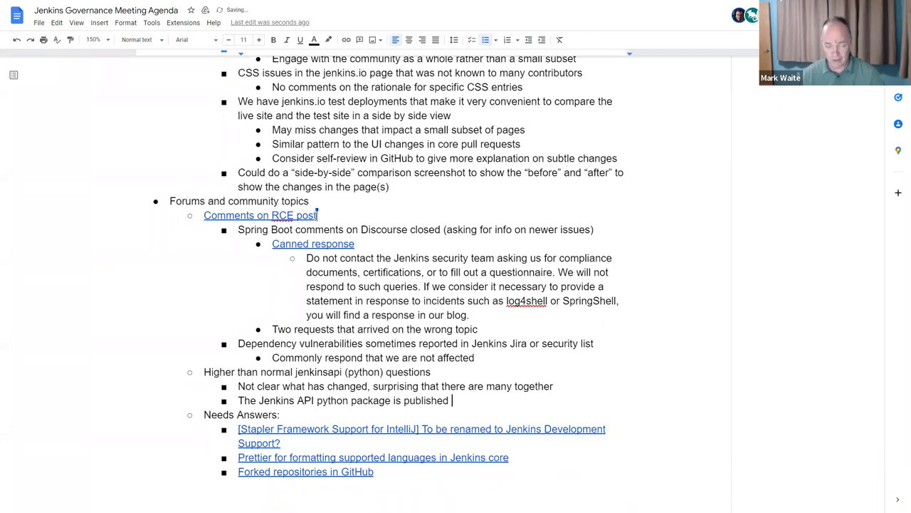
text( through the Pi)
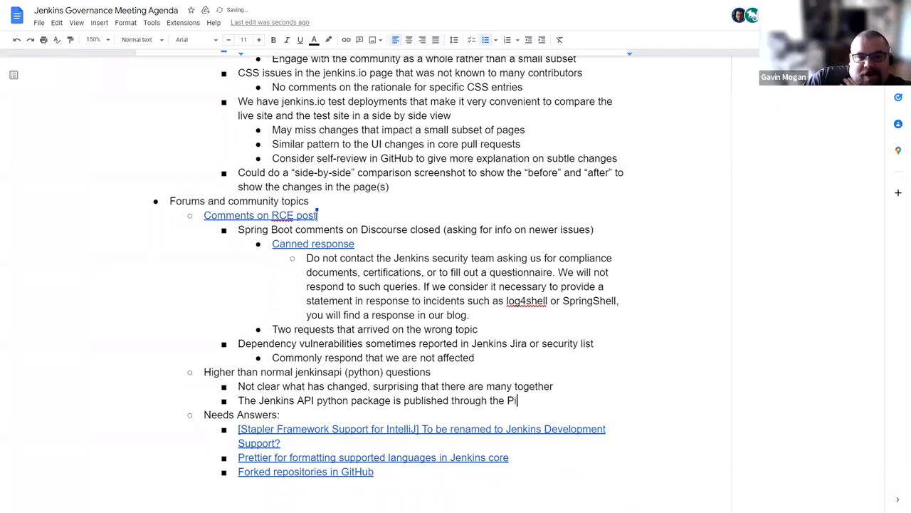
key(BackSpace)
text(ython packaging system, source code is not in the Jenkins )
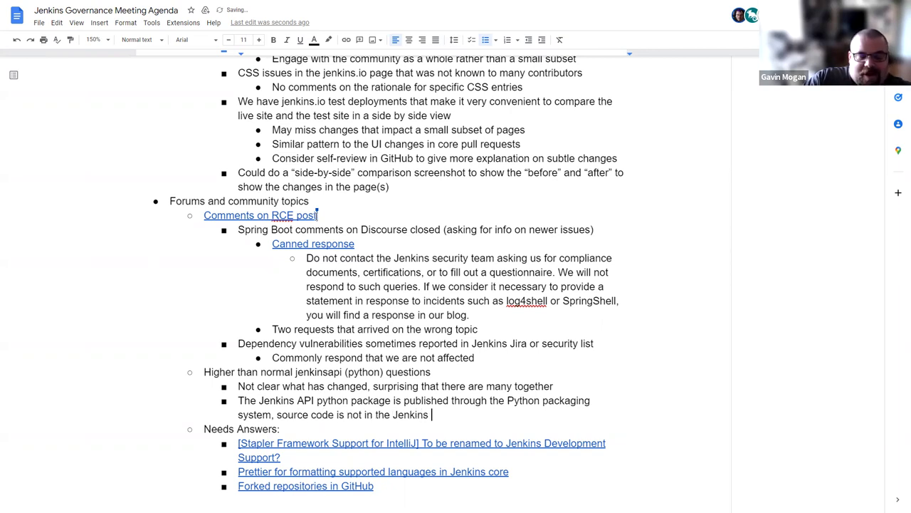
text(Git)
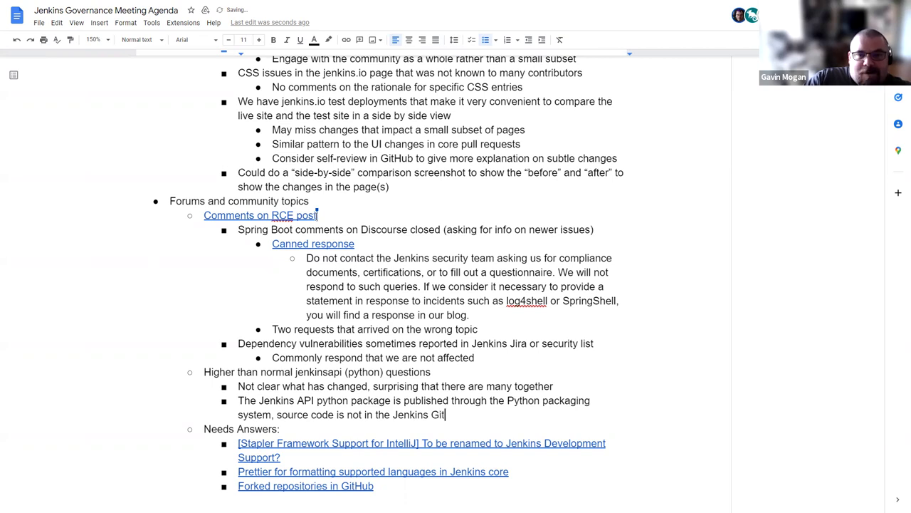
text(Hub organization)
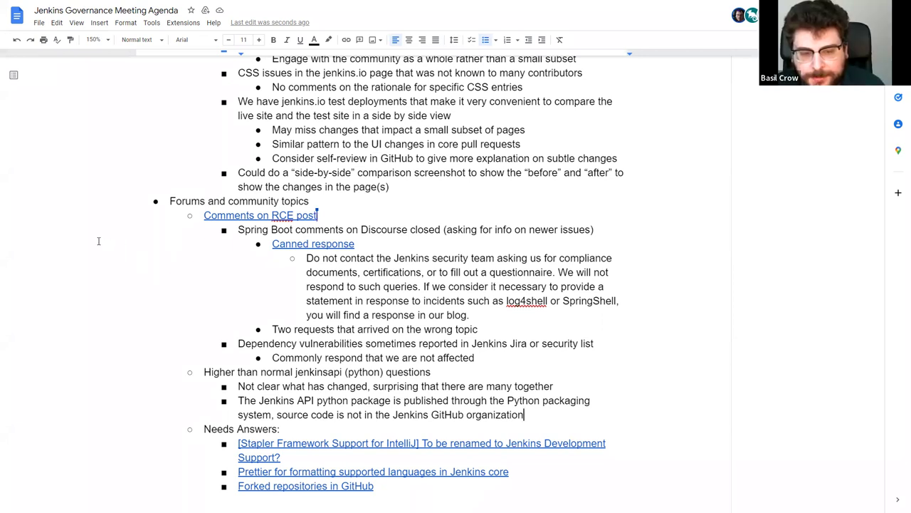
scroll(228, 292, down, 1)
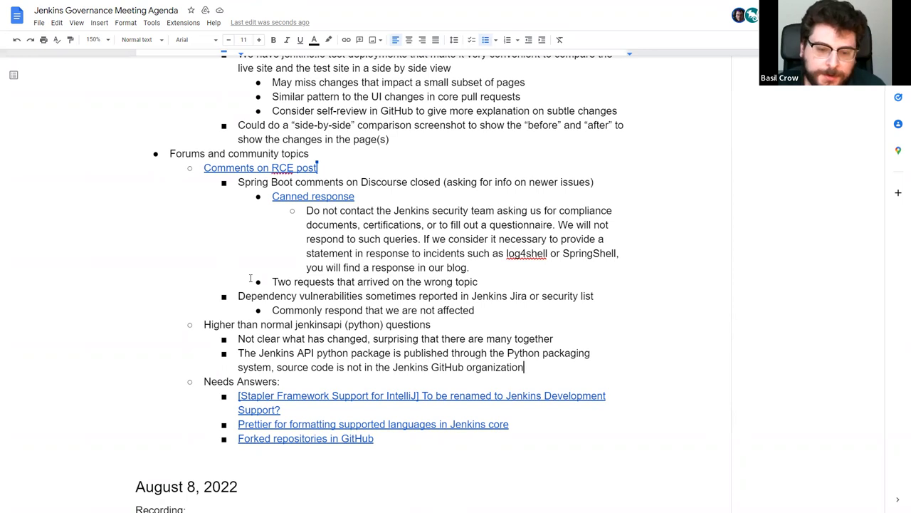
- Add the nested sub-note 'Licensing and naming' under the Stapler Framework Support for IntelliJ item
click(488, 310)
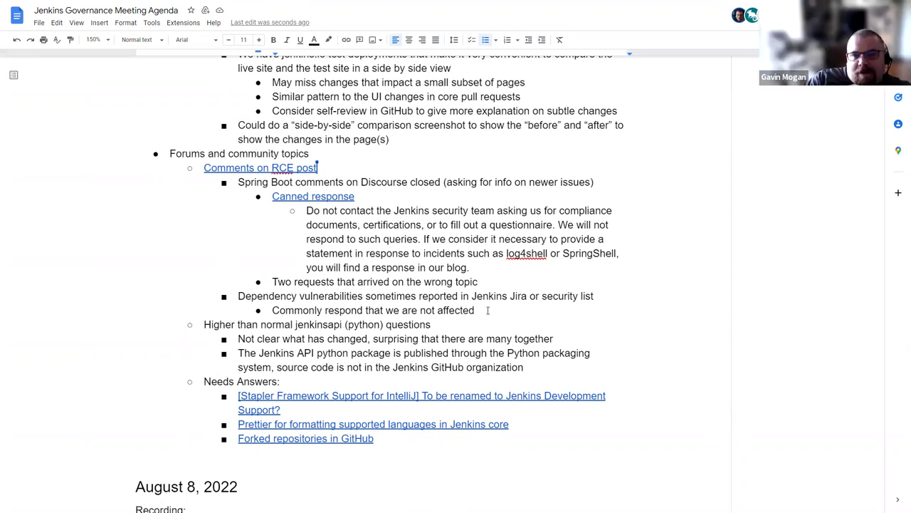
key(Down)
key(Down)
key(Down)
key(Down)
key(End)
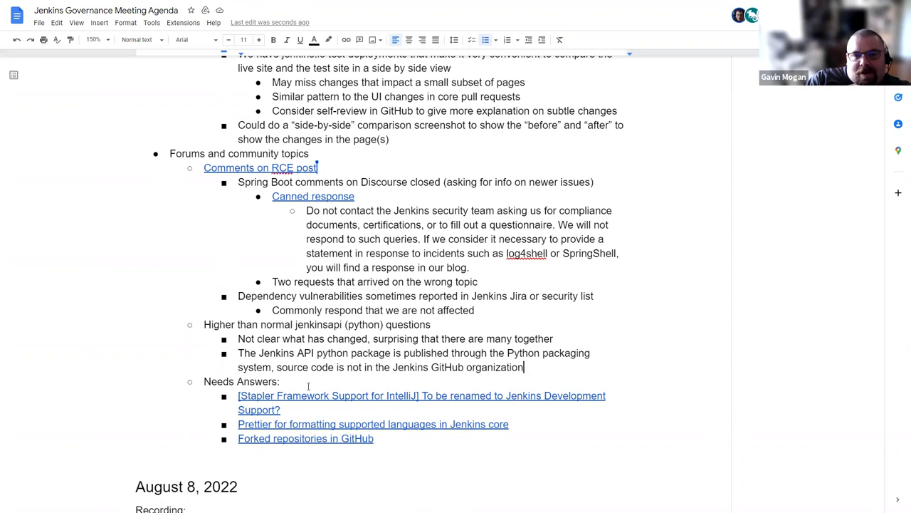
click(296, 410)
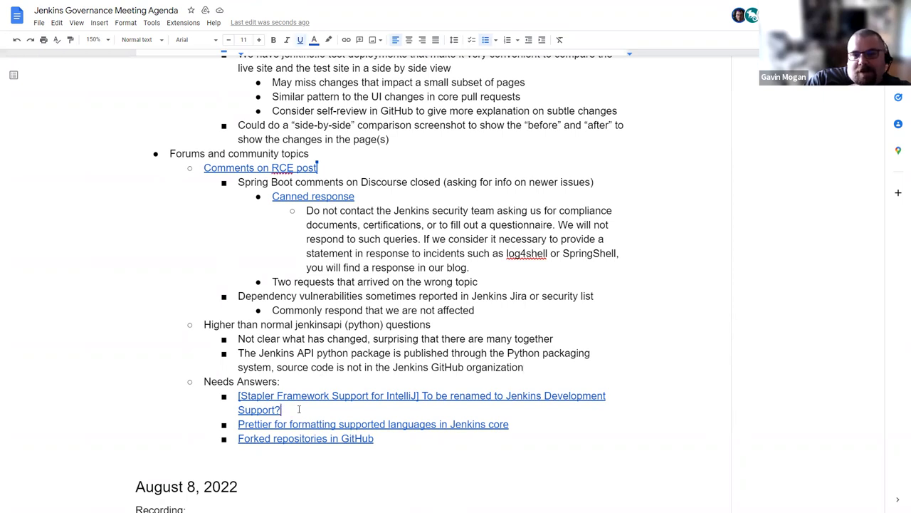
key(Return)
key(Tab)
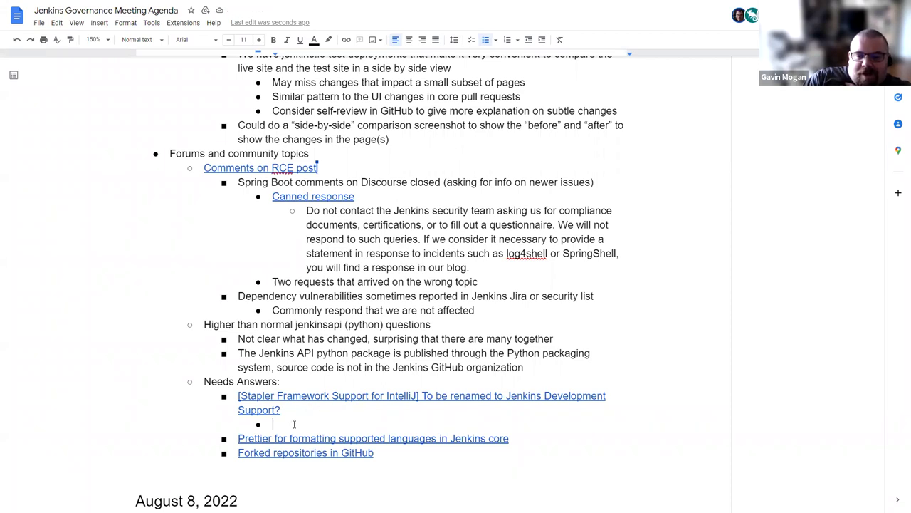
text(Licensing)
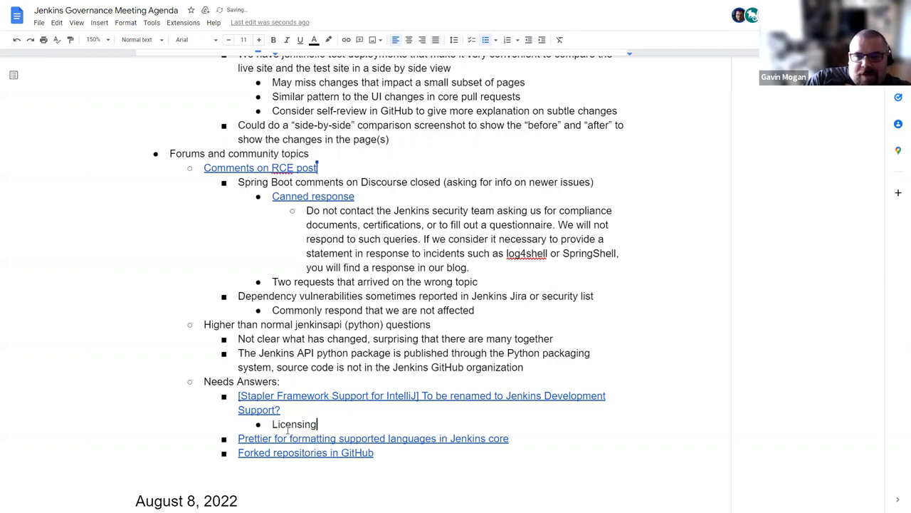
text(and naming)
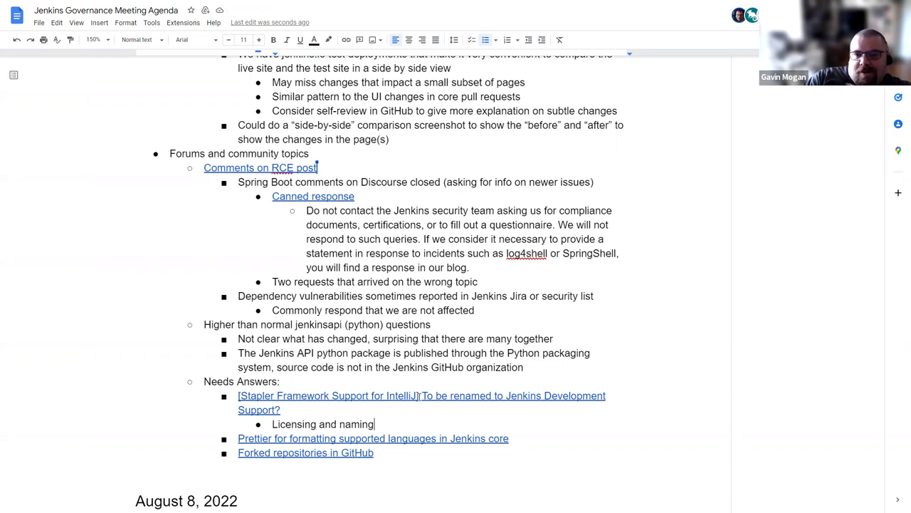
- Open the Stapler rename thread and review the current, proposed and suggested plugin names
click(419, 396)
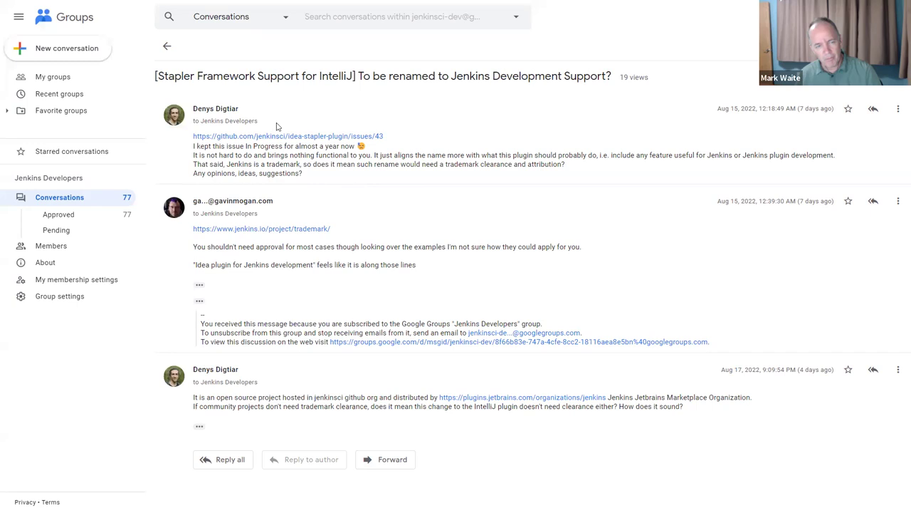
double_click(202, 109)
click(302, 125)
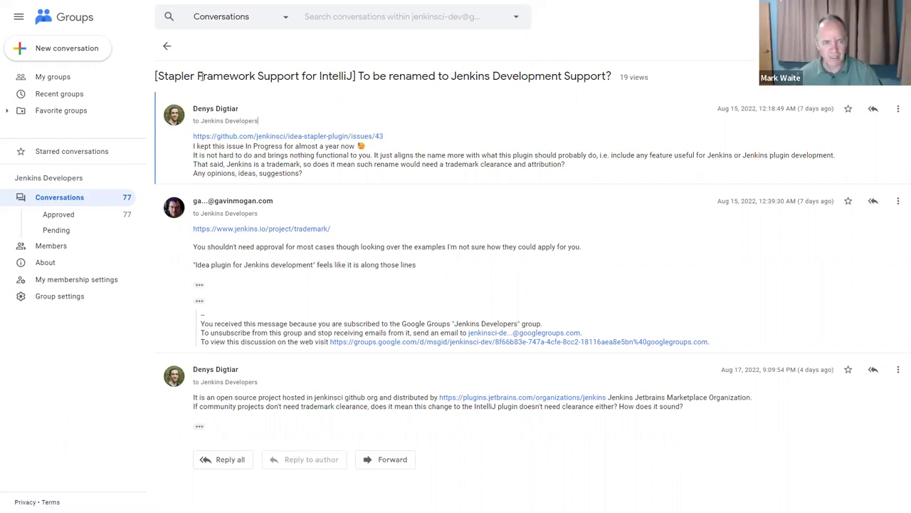
click(174, 75)
drag(173, 75, 354, 76)
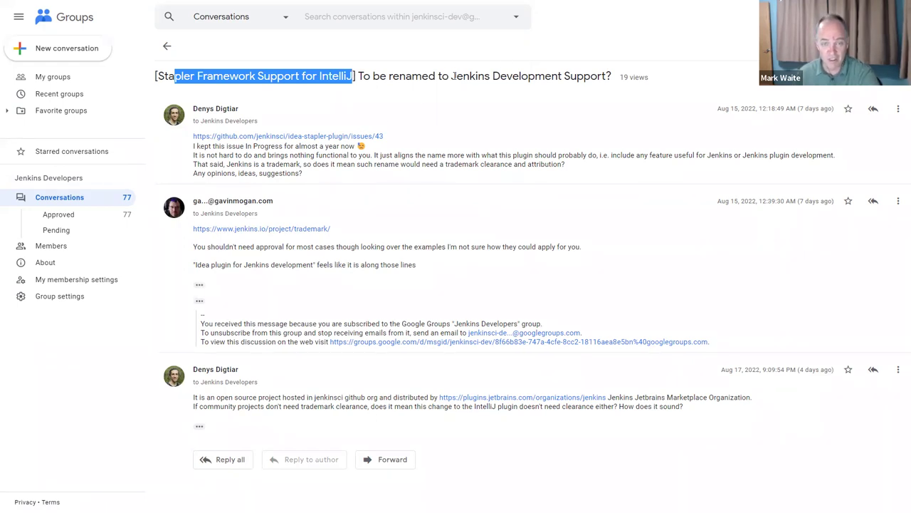
drag(450, 75, 606, 75)
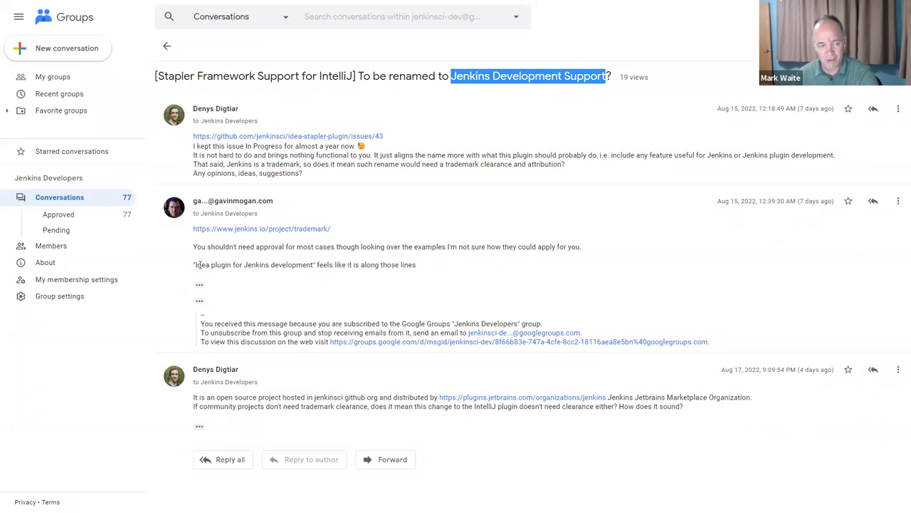
drag(194, 264, 313, 265)
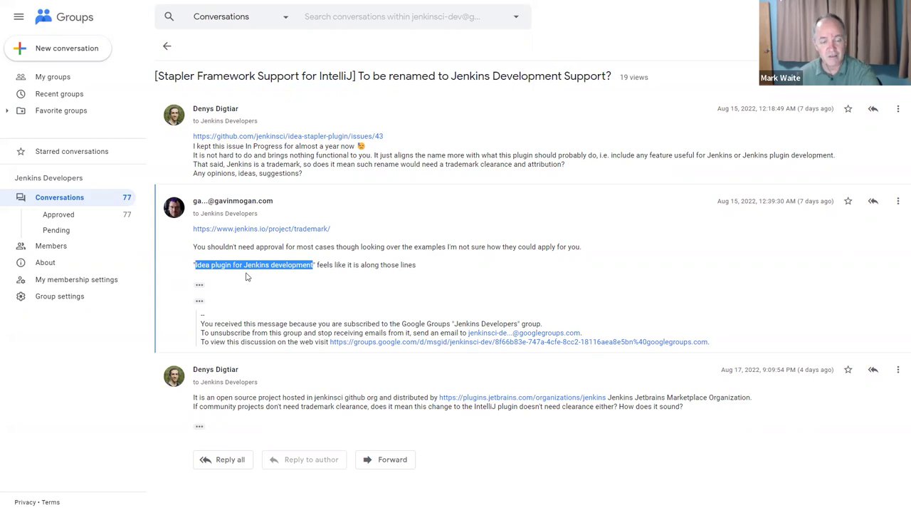
click(428, 273)
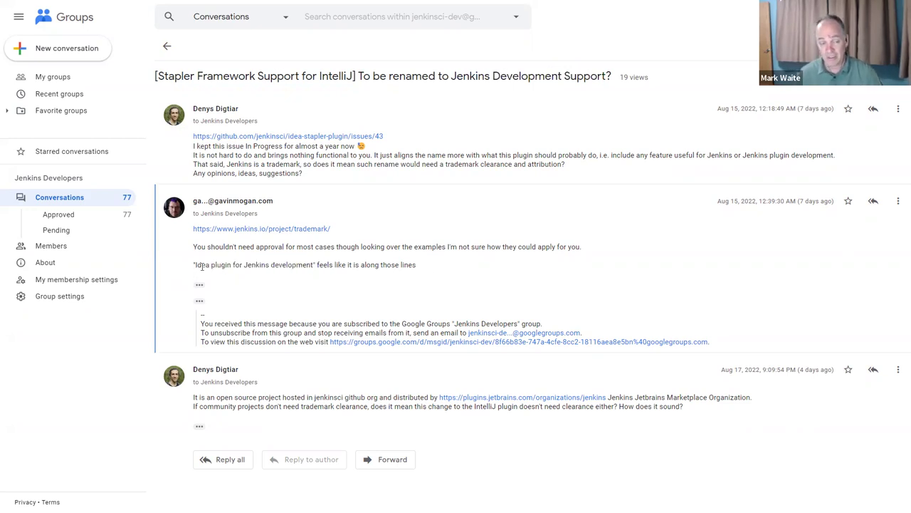
drag(195, 265, 314, 266)
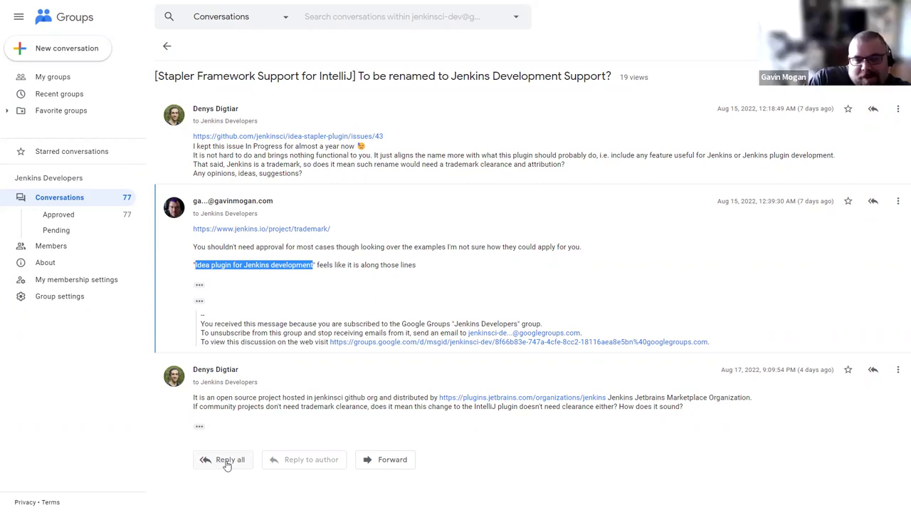
- Draft a reply-all saying the governance board approved the name, since it is a community project
click(227, 460)
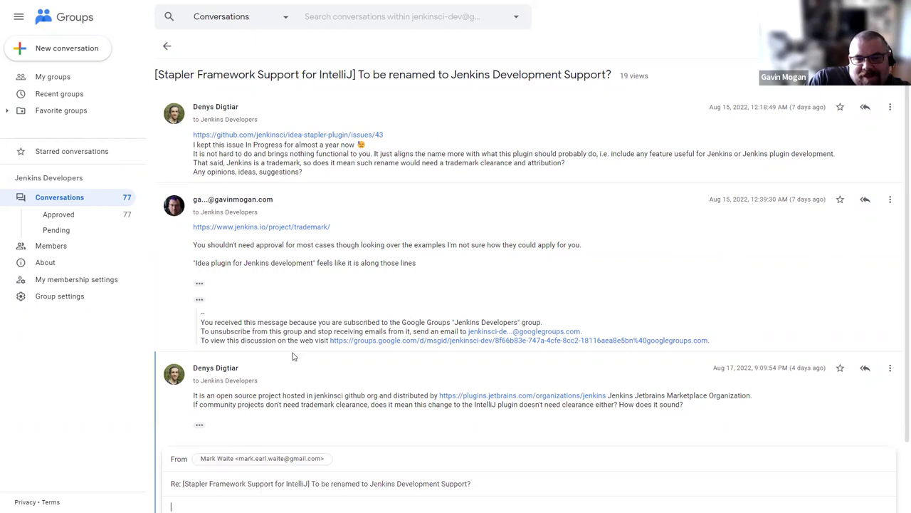
text(Governance board )
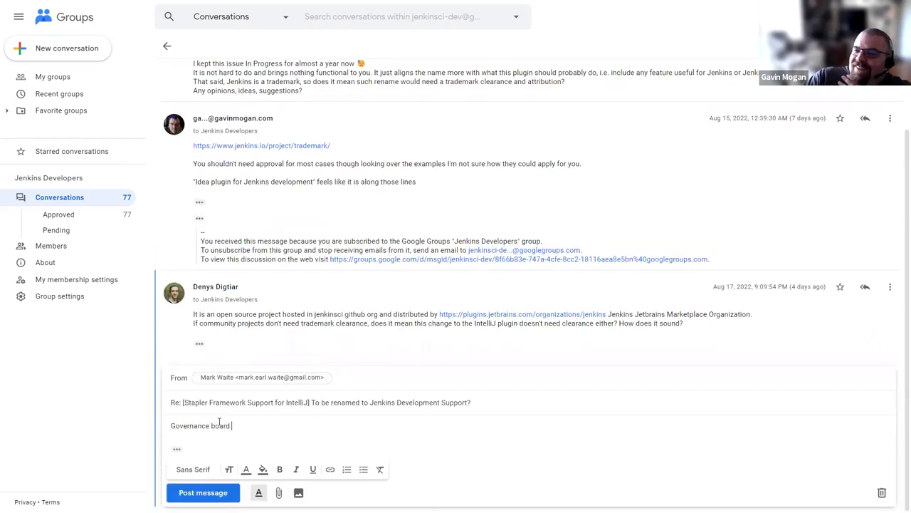
text(discussed it t)
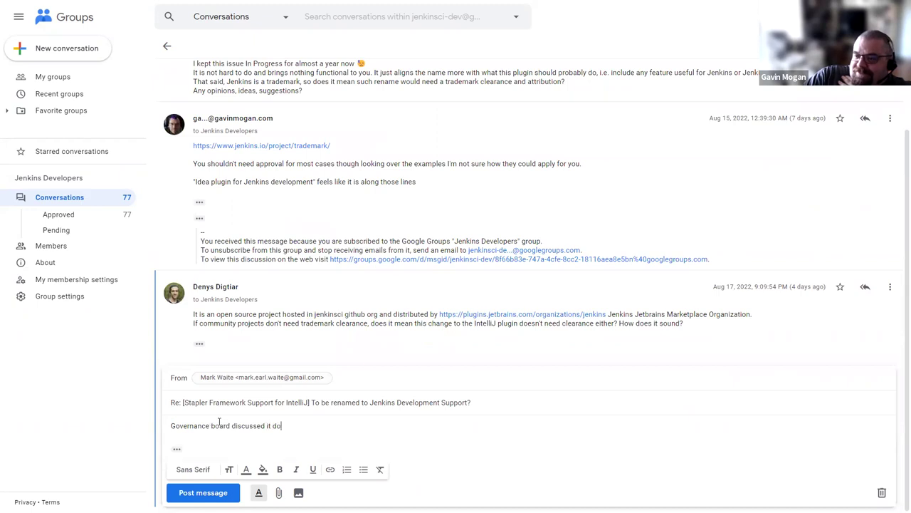
text(oday )
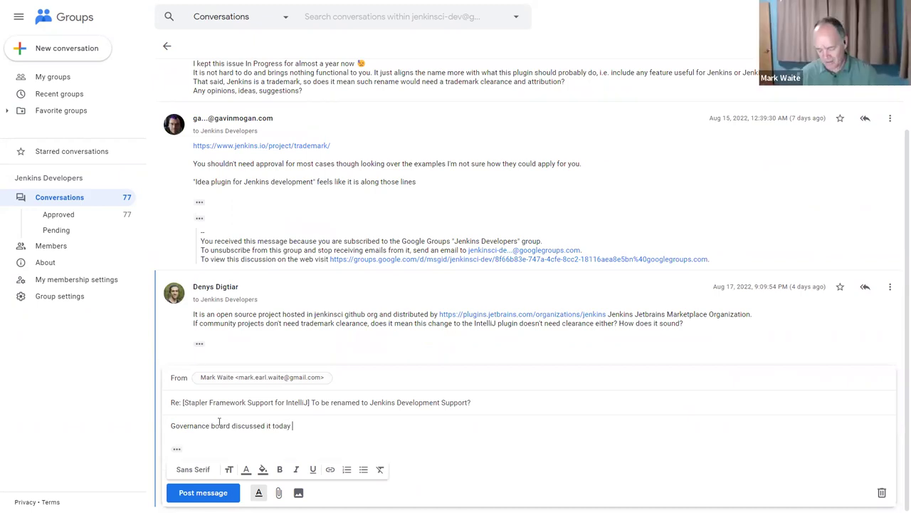
text(and agreed that )
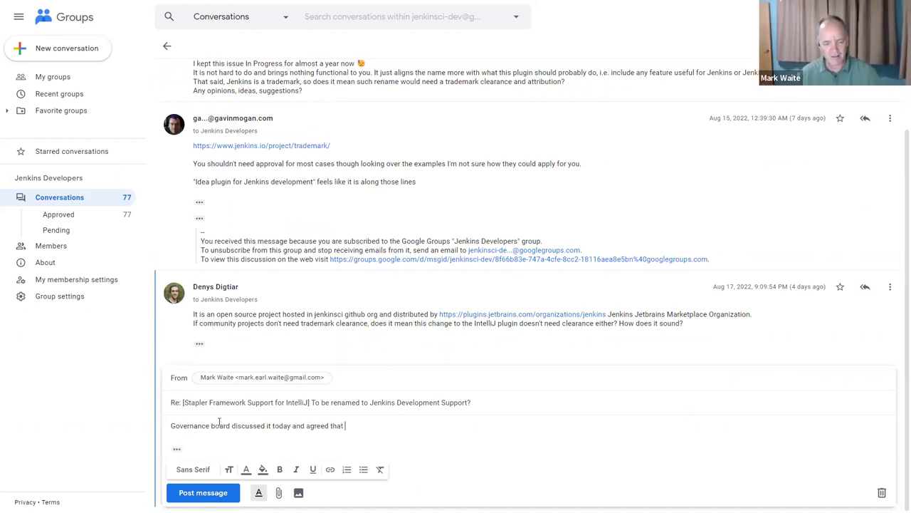
text("Jenkin)
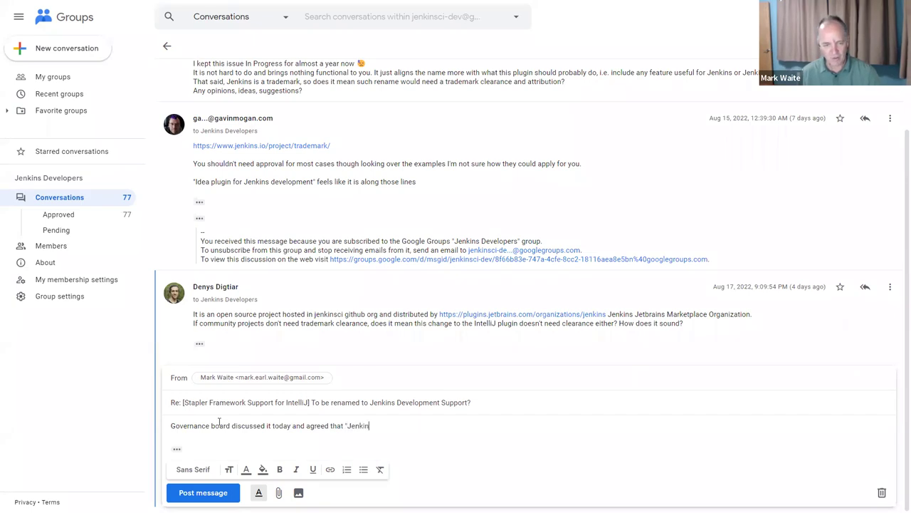
text(s Development S)
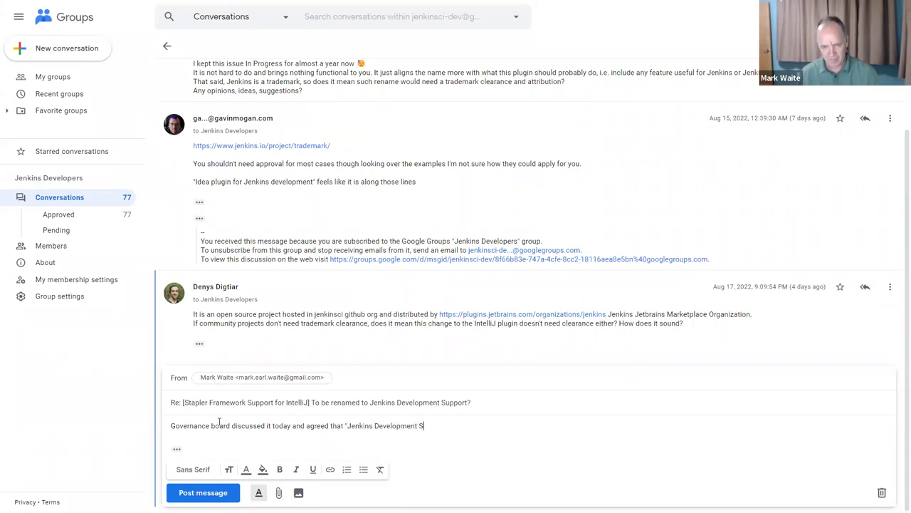
text(upport)
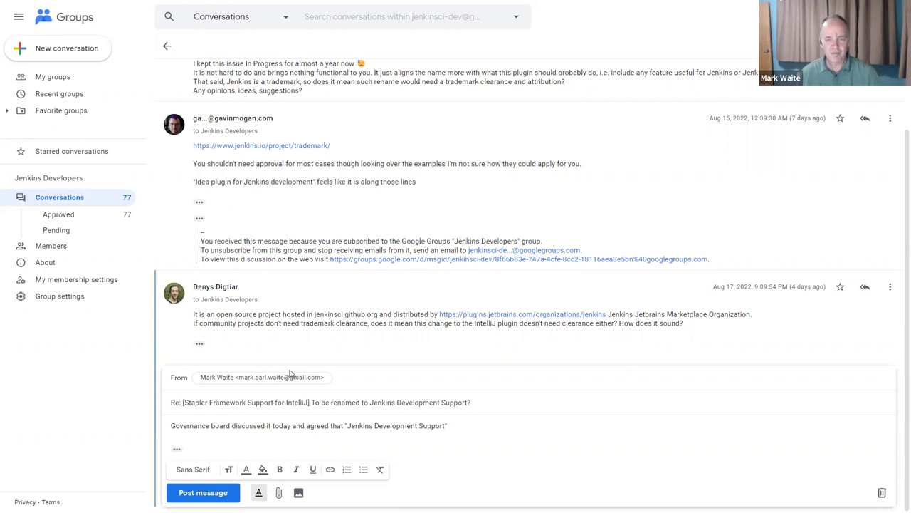
scroll(308, 360, up, 2)
scroll(468, 407, down, 2)
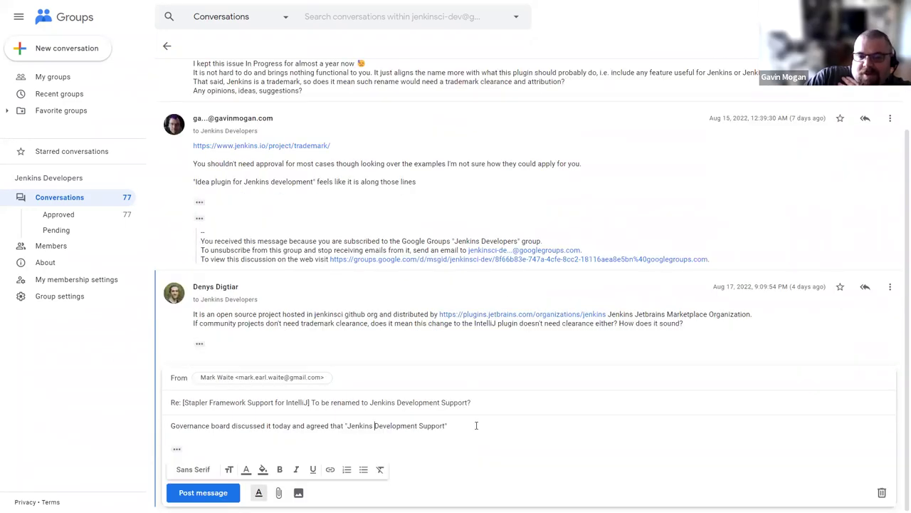
key(ctrl+Right)
text(since it is a community proejct,)
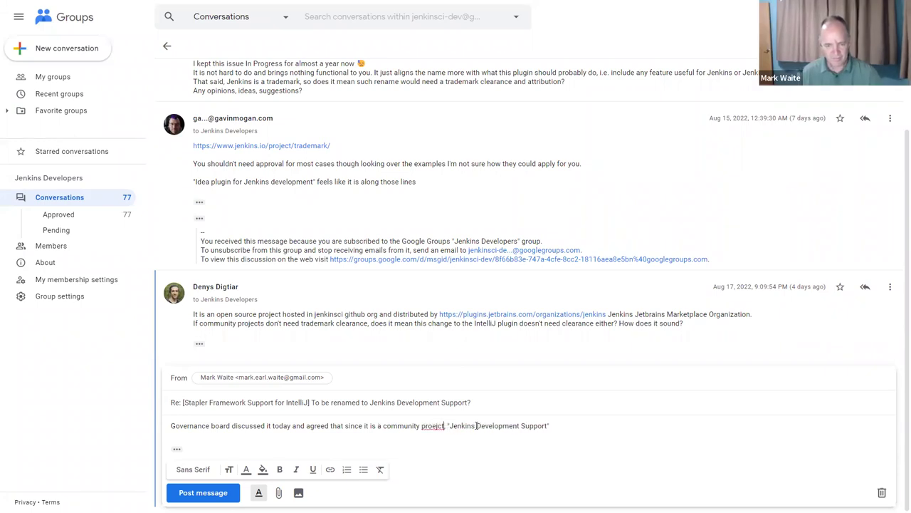
key(ctrl+shift+Left)
text(project)
key(End)
text(is approved.)
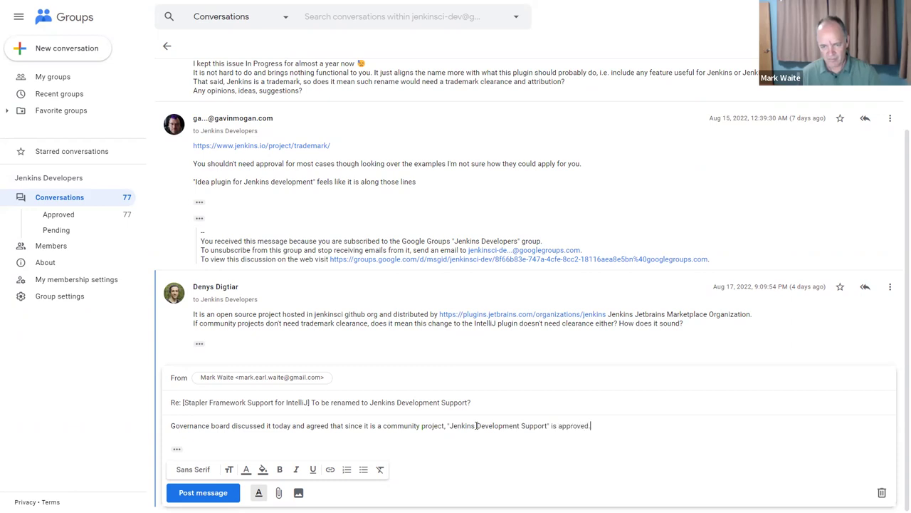
text( Thank)
key(BackSpace)
key(BackSpace)
key(BackSpace)
key(BackSpace)
key(BackSpace)
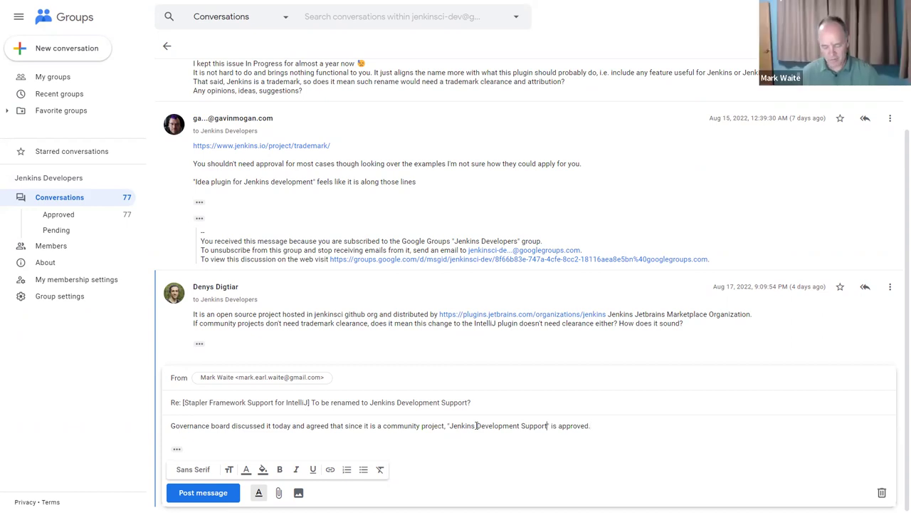
text(for IntelliJ)
- Delete ' for IntelliJ' so the approved name reads 'Jenkins Development Support'
scroll(456, 299, up, 2)
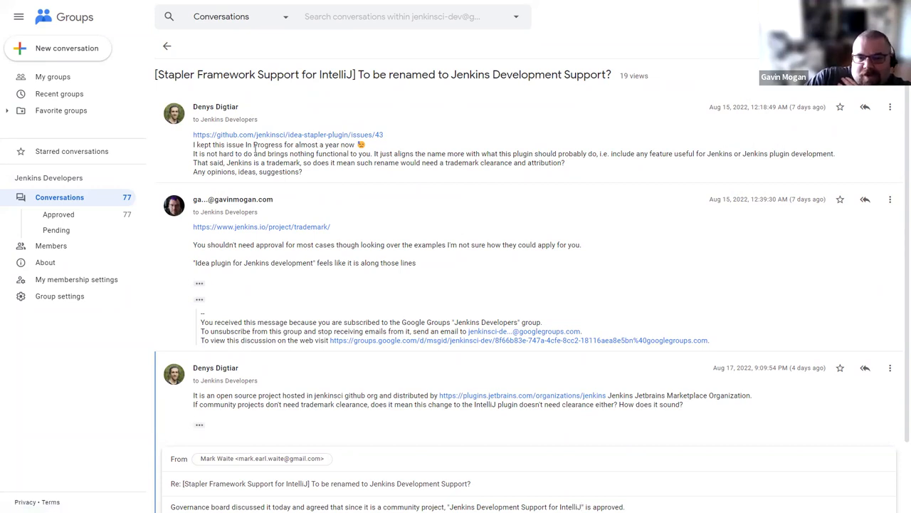
scroll(356, 167, down, 1)
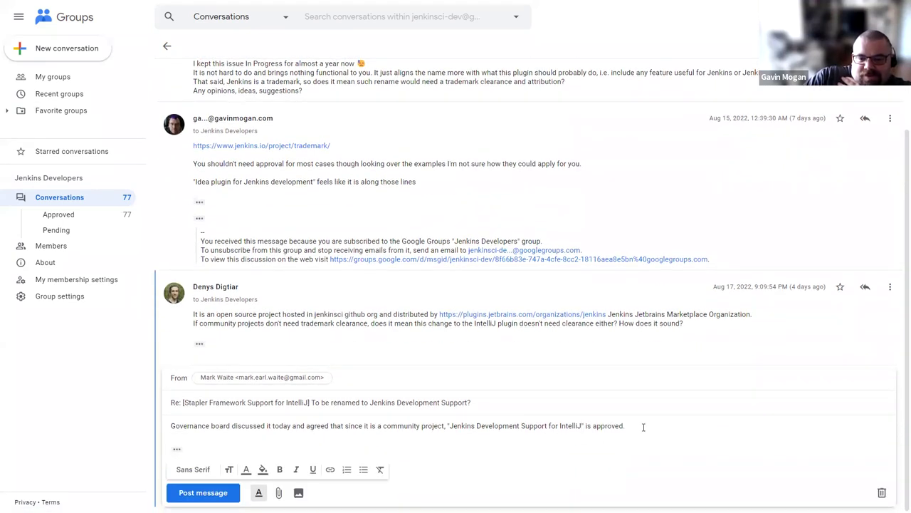
key(ctrl+shift+Left)
key(ctrl+shift+Left)
key(ctrl+shift+Left)
key(ctrl+shift+Right)
key(shift+Left)
key(BackSpace)
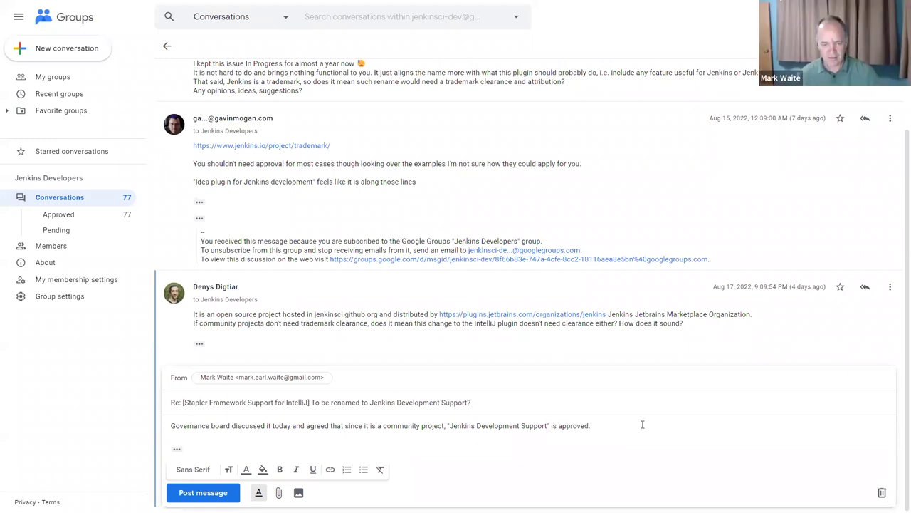
- Open the linked GitHub rename issue and look it over
scroll(390, 183, up, 1)
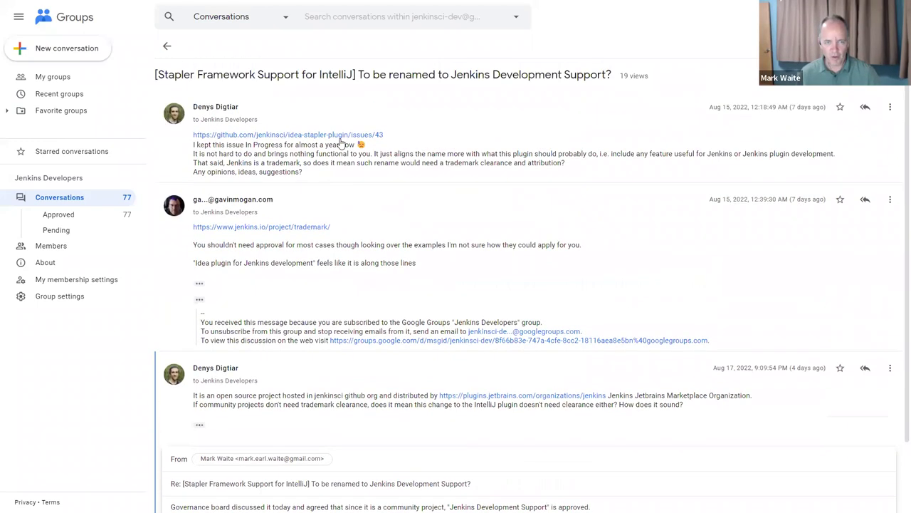
right_click(341, 142)
click(395, 151)
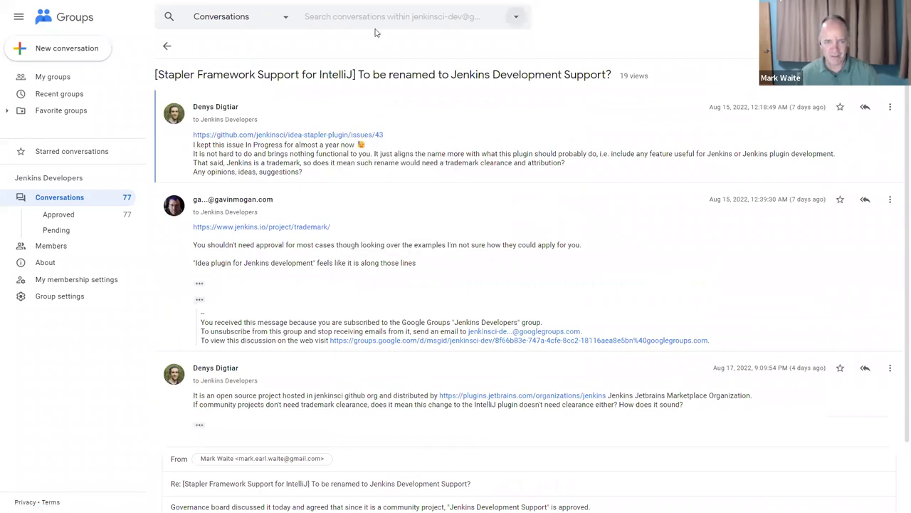
click(332, 136)
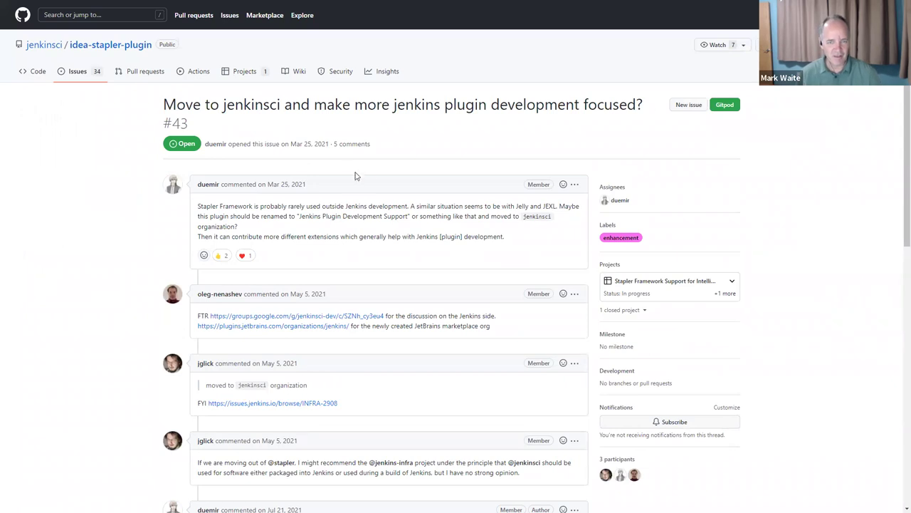
scroll(377, 189, down, 3)
scroll(388, 198, up, 2)
scroll(398, 205, down, 15)
scroll(448, 203, up, 20)
- Sign the Groups reply with the sender's name, post it, and return to the agenda document
key(F11)
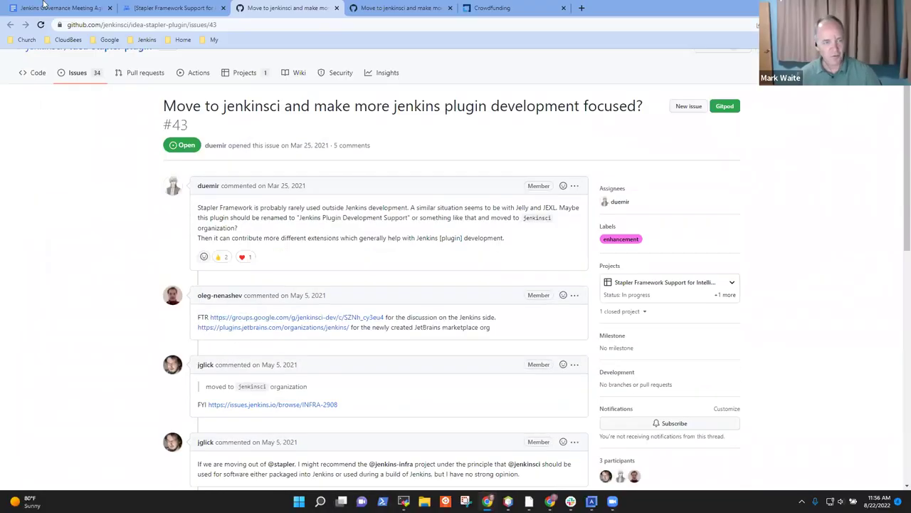
click(178, 8)
scroll(523, 331, down, 3)
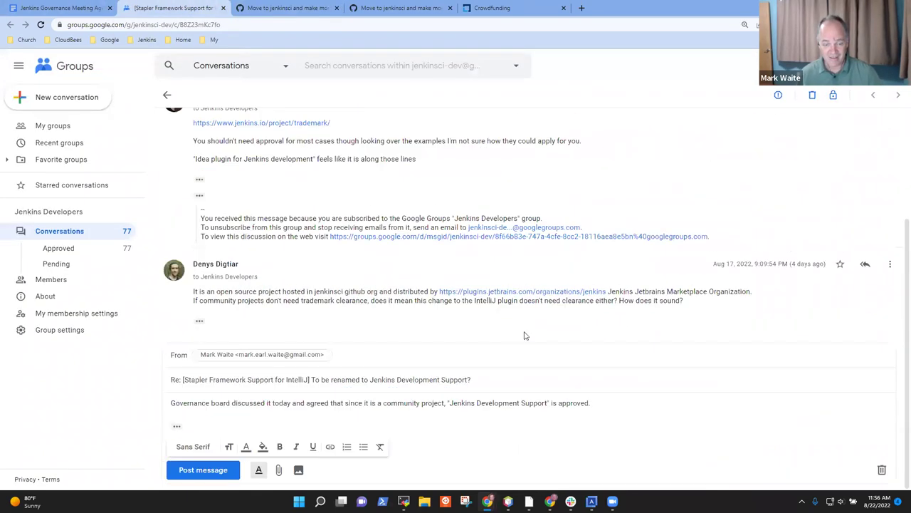
click(630, 403)
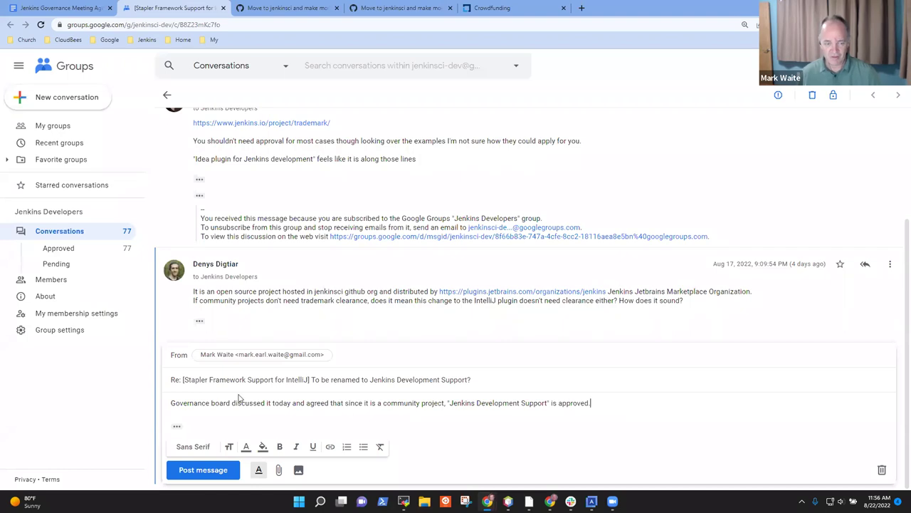
key(Return)
key(Return)
text(Mark Waite)
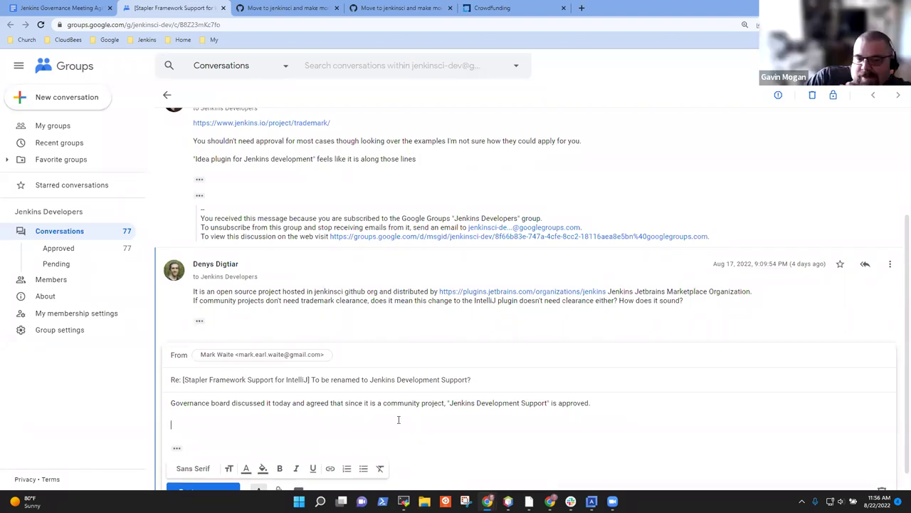
scroll(399, 419, down, 1)
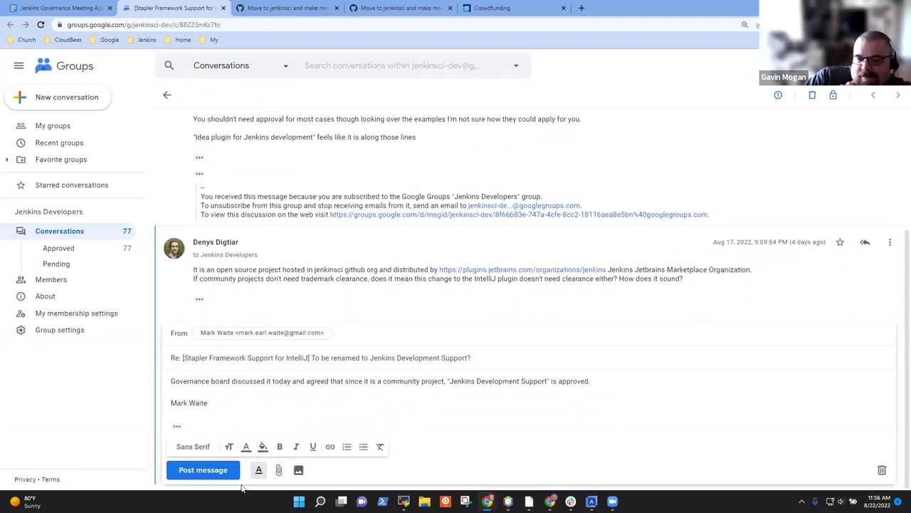
click(202, 472)
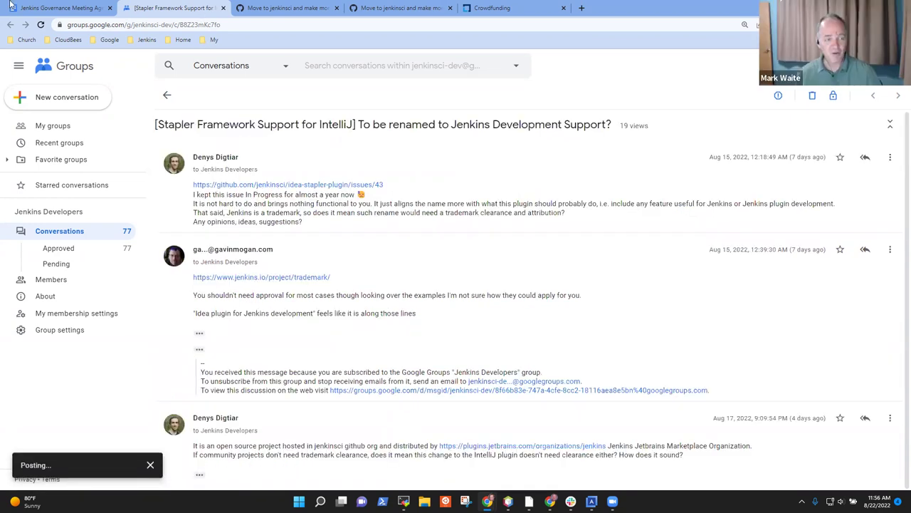
click(50, 7)
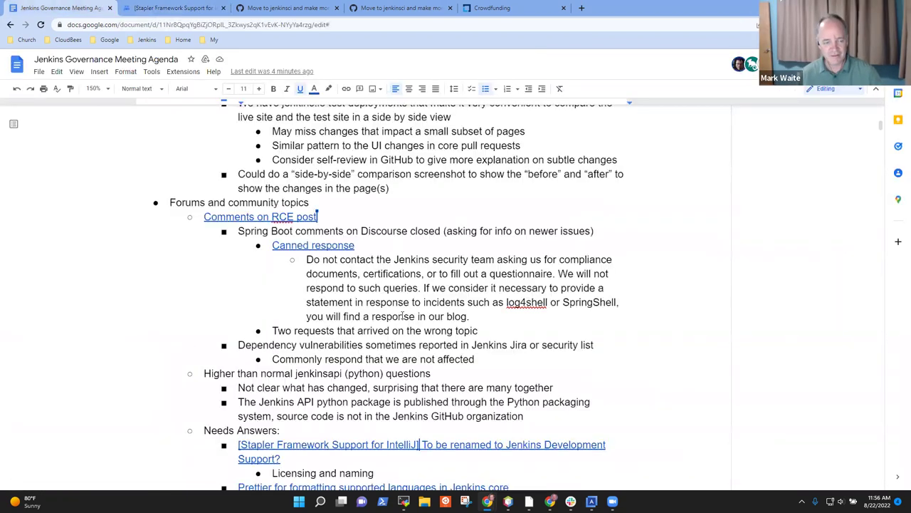
- Add the Prettier sub-note 'Discussions ongoing in Jenkins core pull request'
scroll(404, 315, down, 3)
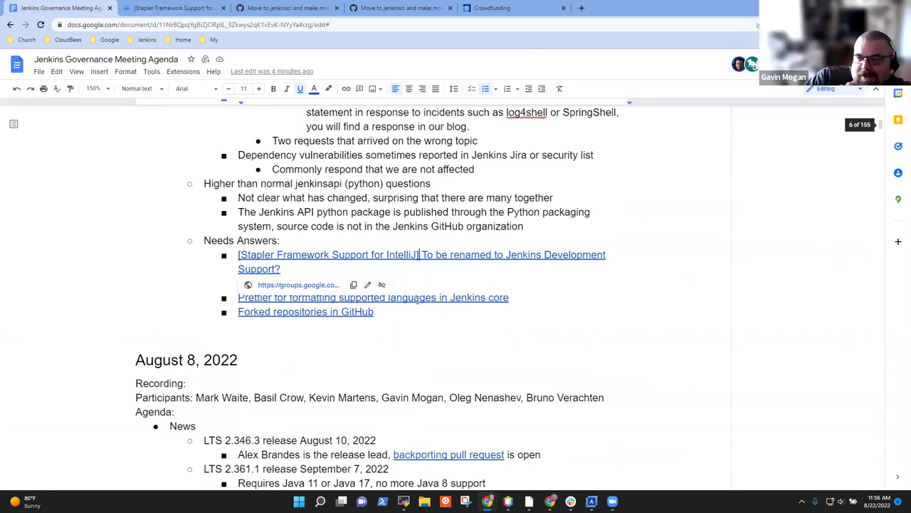
click(541, 298)
key(Return)
key(Tab)
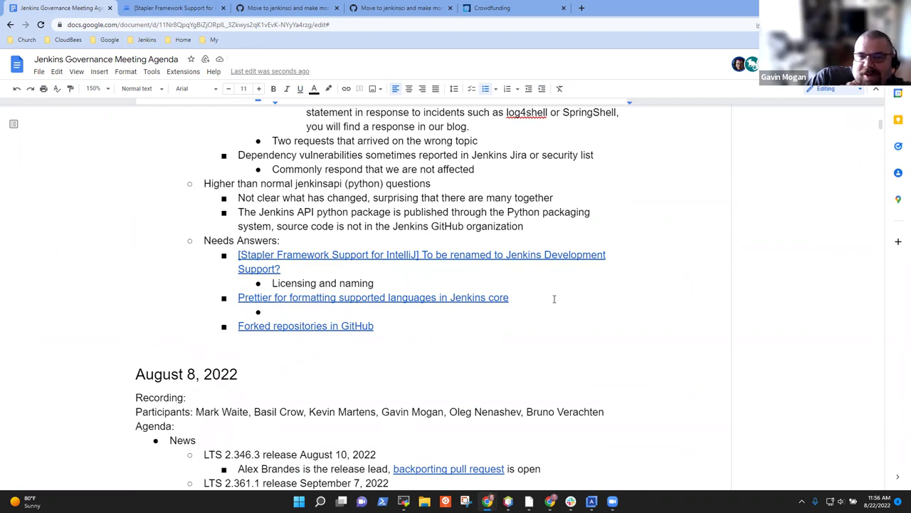
text(Discussoin)
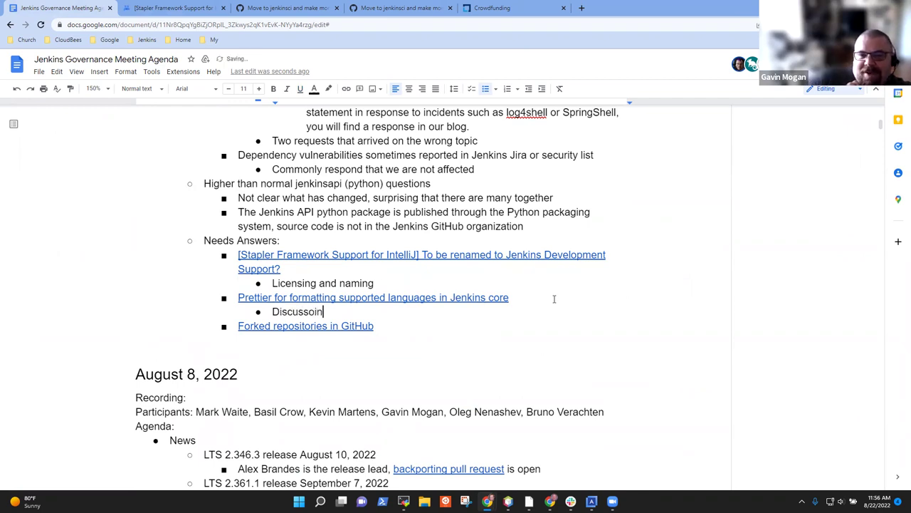
key(BackSpace)
key(BackSpace)
key(BackSpace)
text(ion)
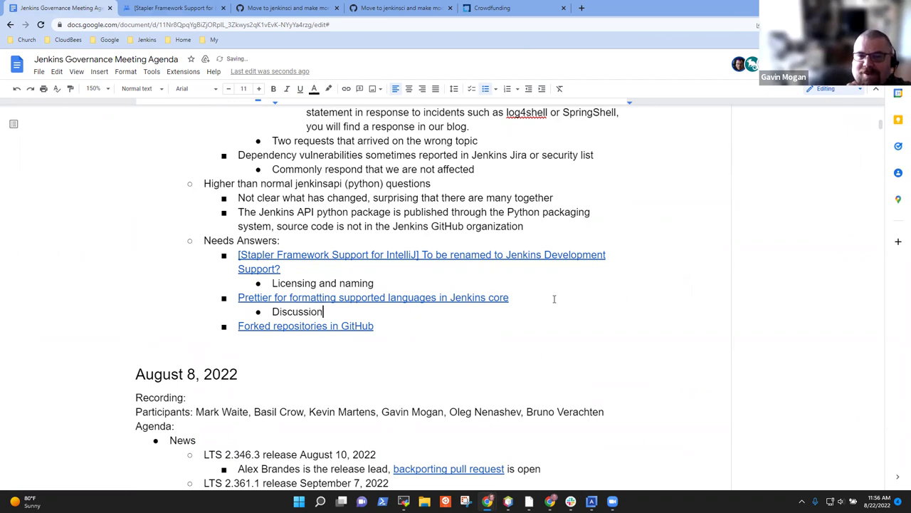
text(s ongoing )
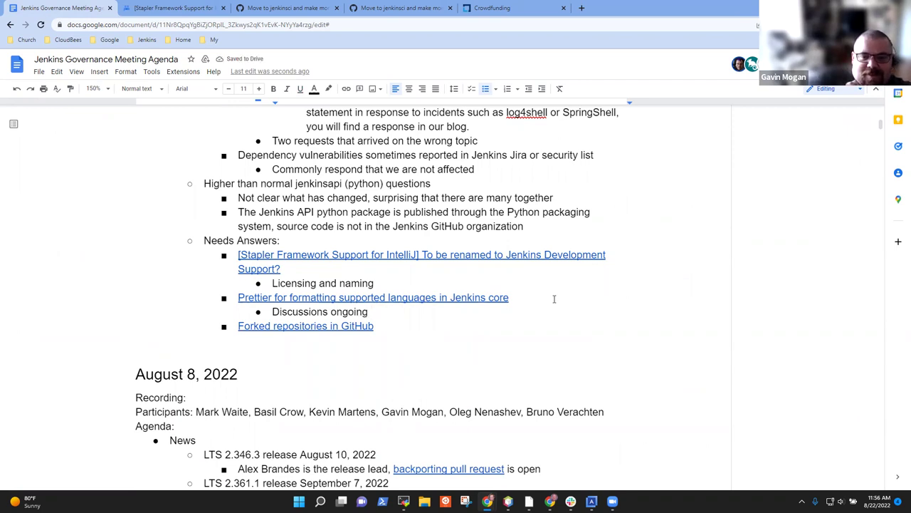
text(in Jenkins core)
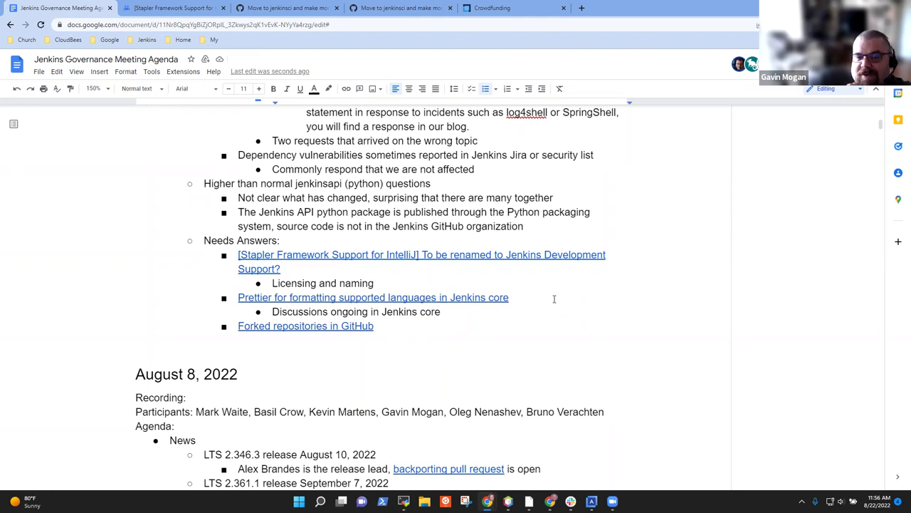
text(pull request)
- Note core review requested last week and approved once, plus nested 'Needs a second approval' and 'Requested review today'
key(Return)
text(Tim requested review from Jenkins core last week, approved by Basil)
key(Return)
text(Needs a)
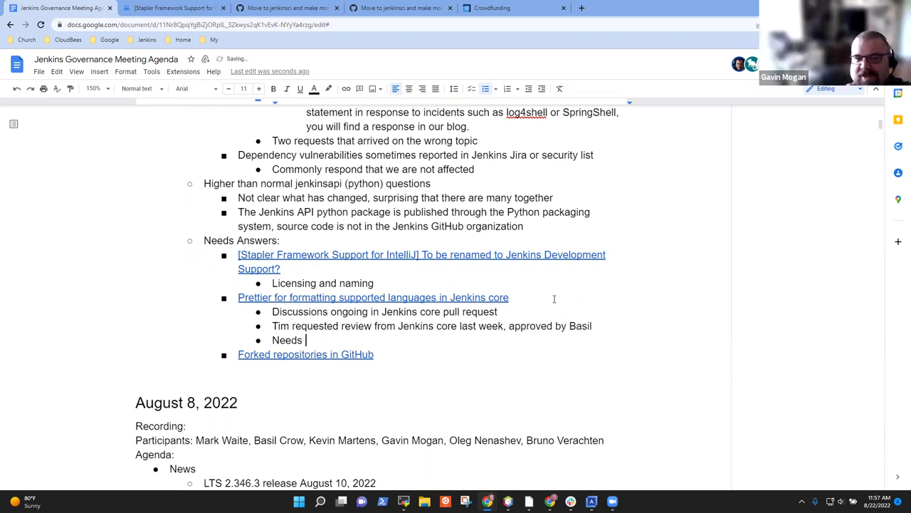
key(Tab)
text(second approve)
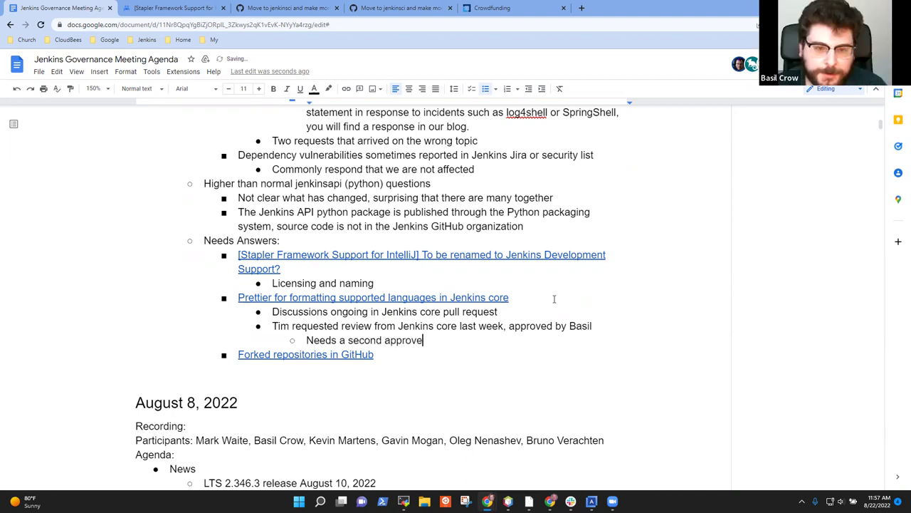
key(BackSpace)
text(al)
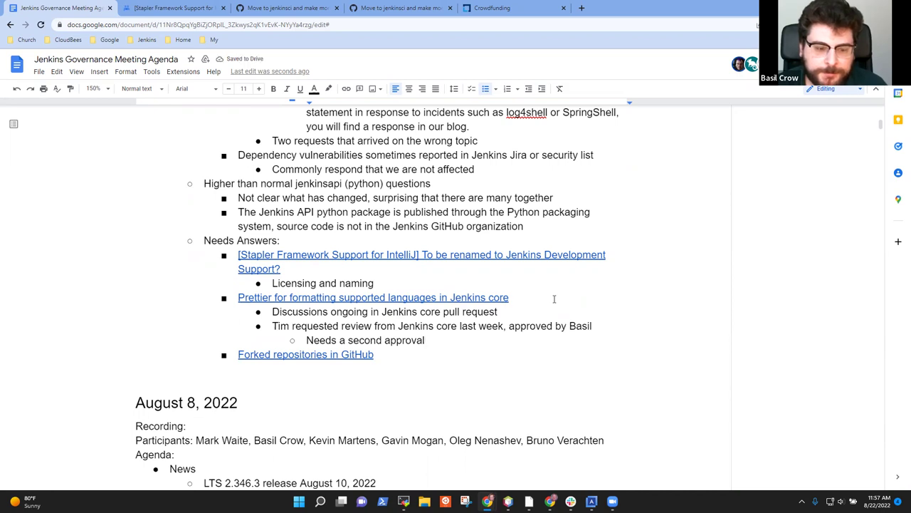
key(Return)
text(Request)
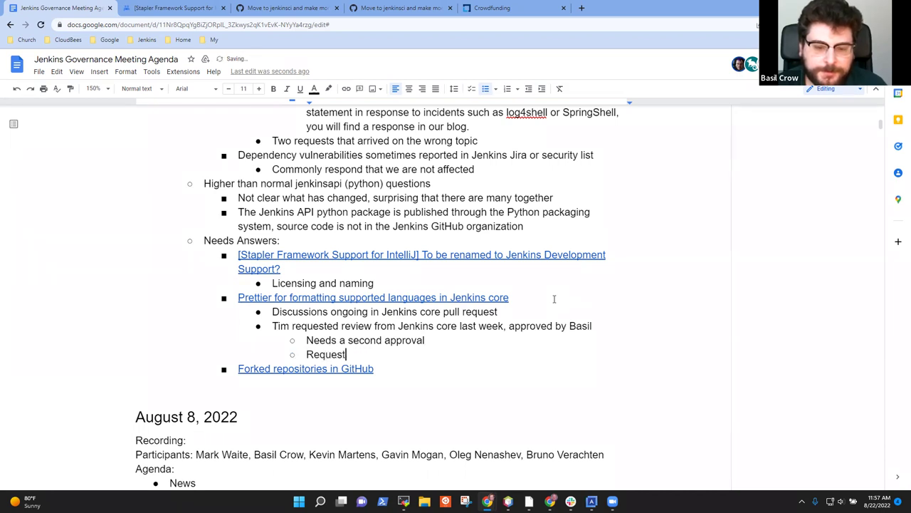
text(ed from)
key(BackSpace)
key(BackSpace)
key(BackSpace)
key(BackSpace)
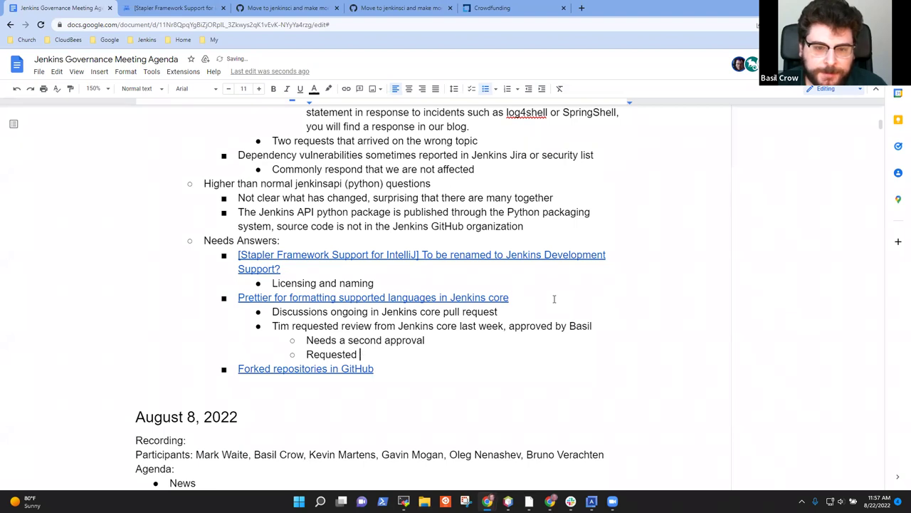
text(review today from core PR reviewers)
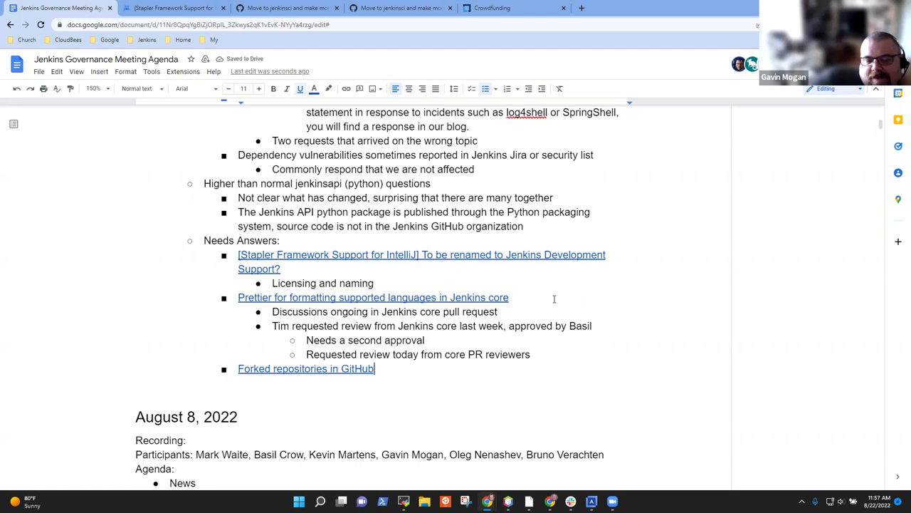
- Under Forked repositories, add 'Some concerns that we may need to do it again in the future'
key(Down)
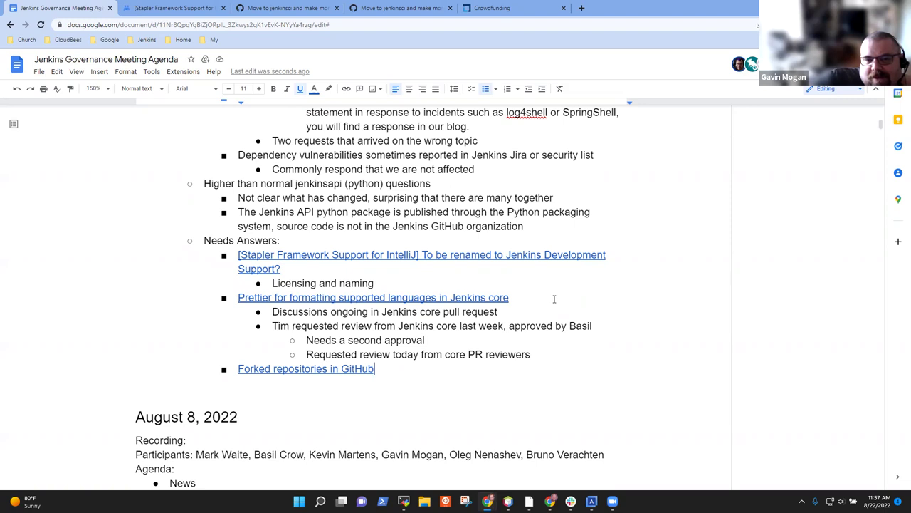
key(Return)
key(Tab)
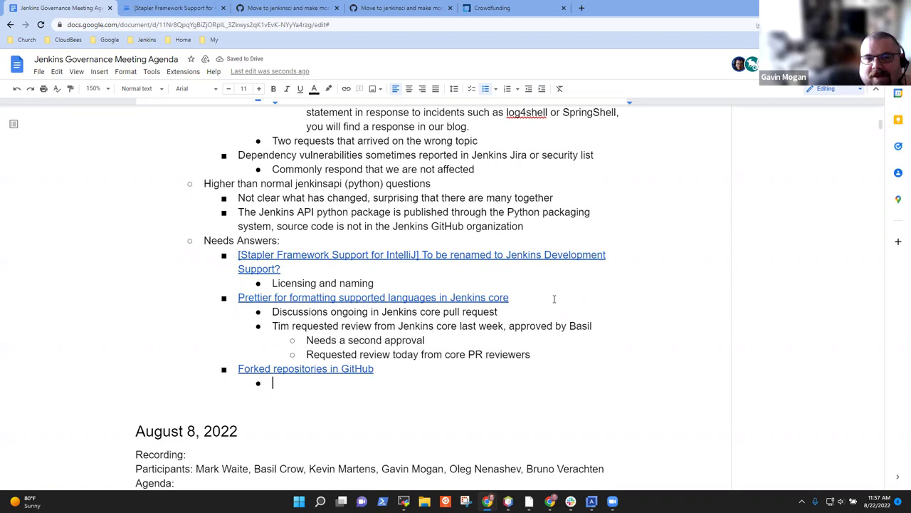
text(Some con)
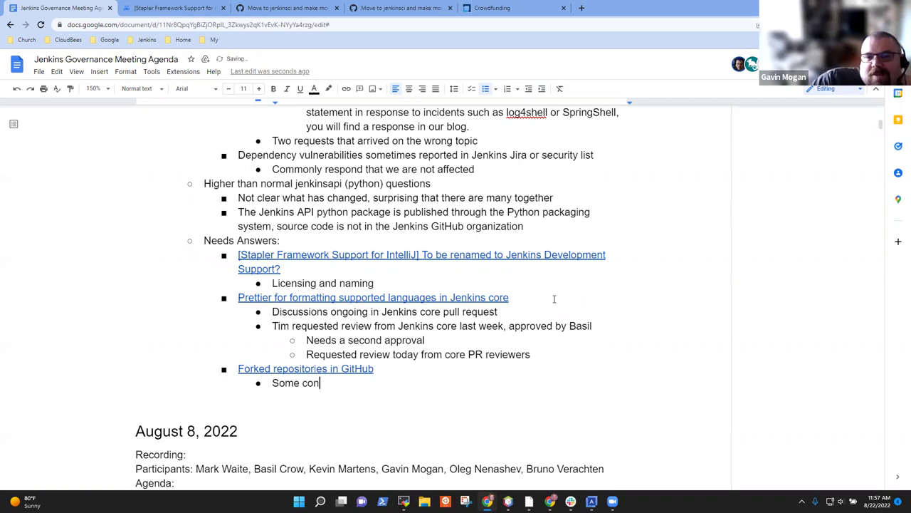
text(cerns t)
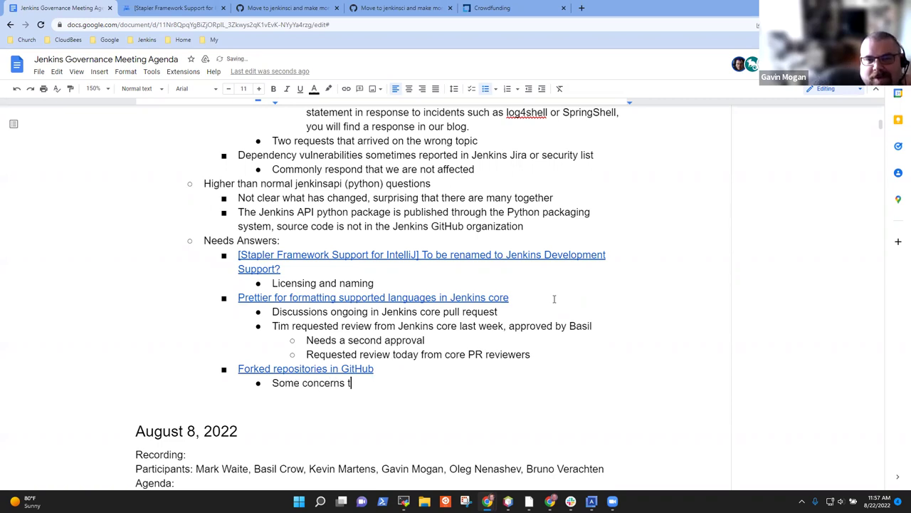
text(hat we may hb)
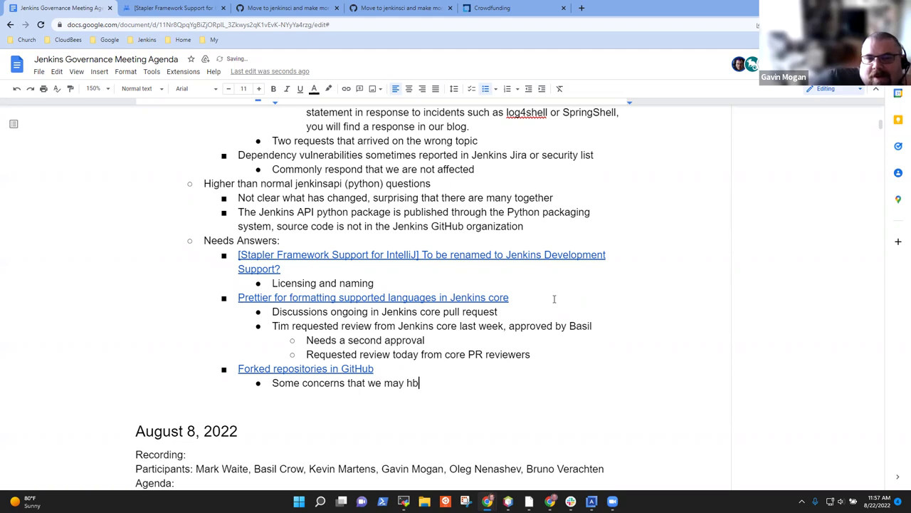
key(BackSpace)
key(BackSpace)
text(need to do it )
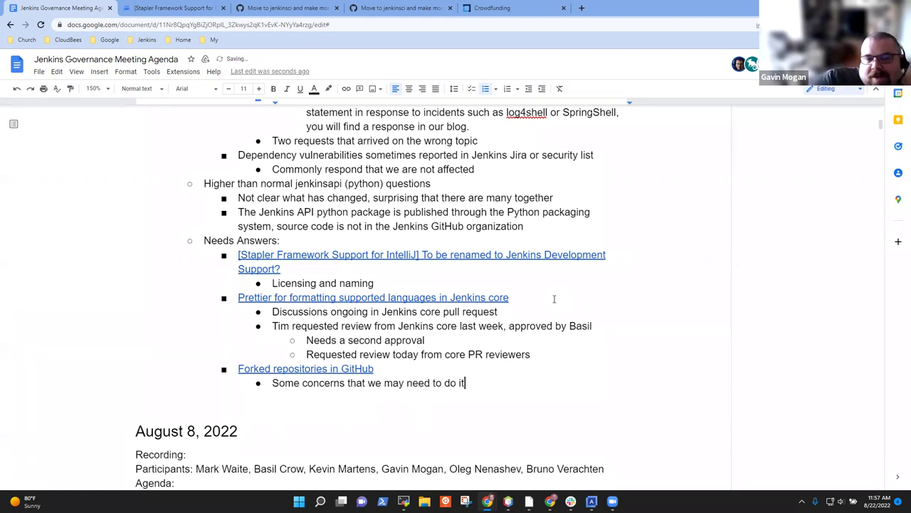
text(again in the )
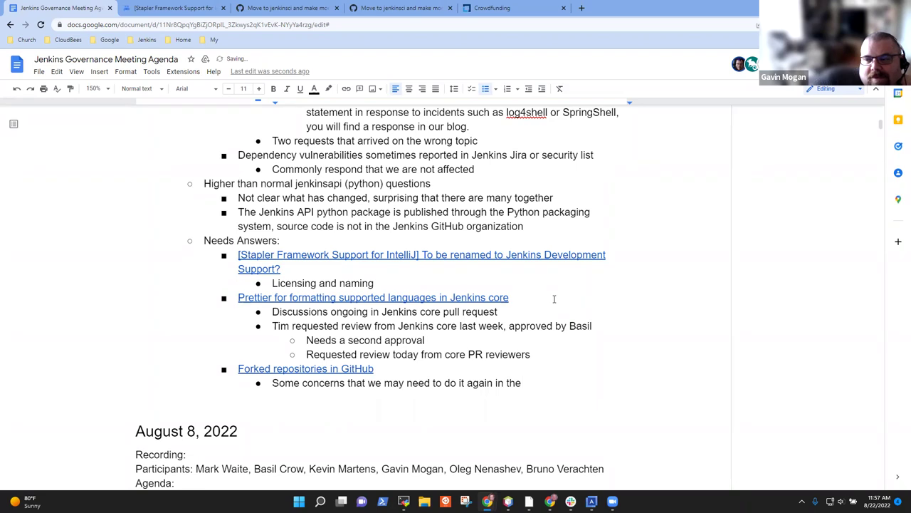
text(future be)
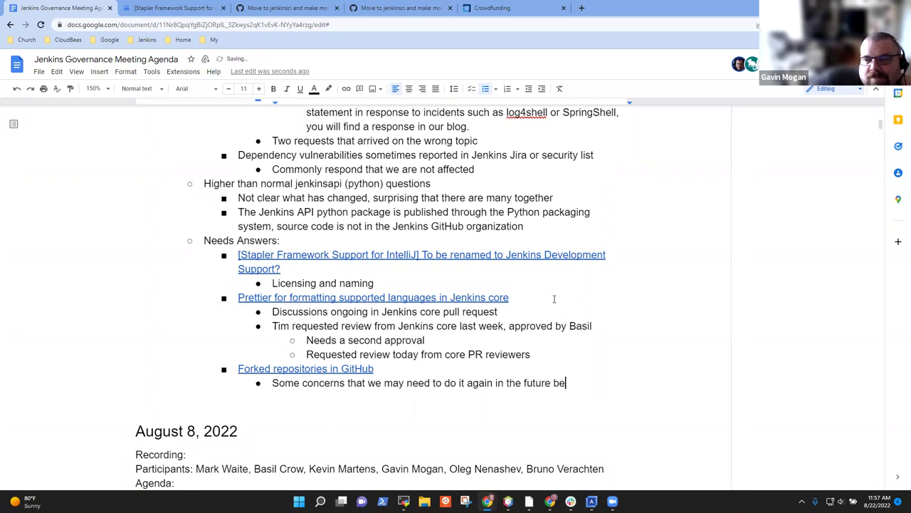
text(cause)
key(ctrl+BackSpace)
key(BackSpace)
- Add the bullet 'Agreed to do it for the legacy plugins (no dissent from others)'
key(Return)
text(Add)
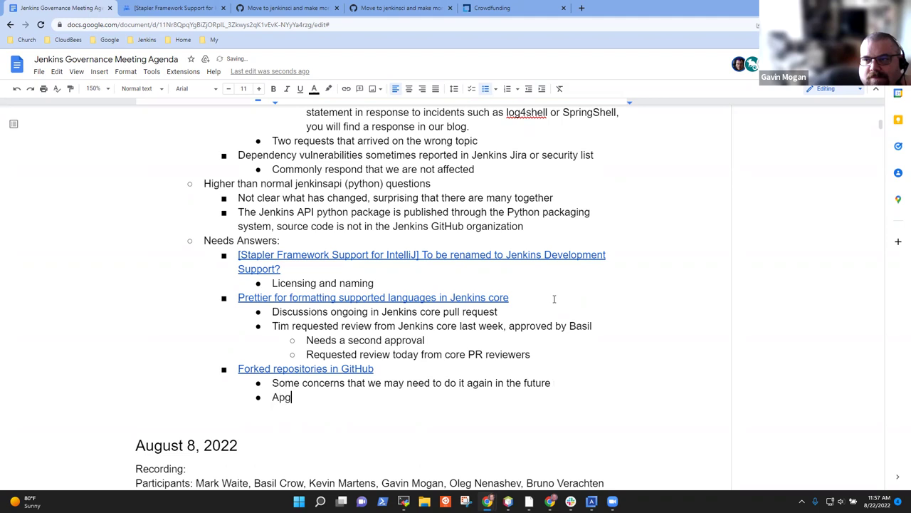
key(BackSpace)
key(BackSpace)
text(greed to )
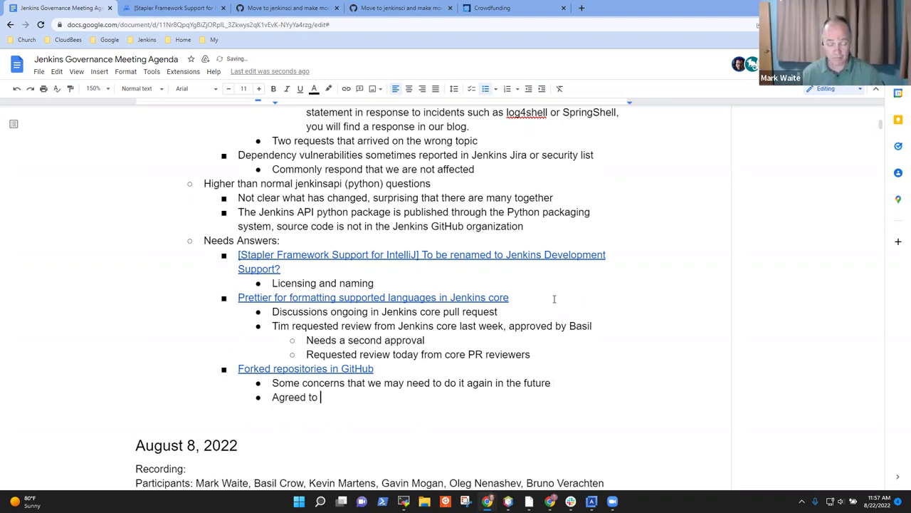
text(do it for the l)
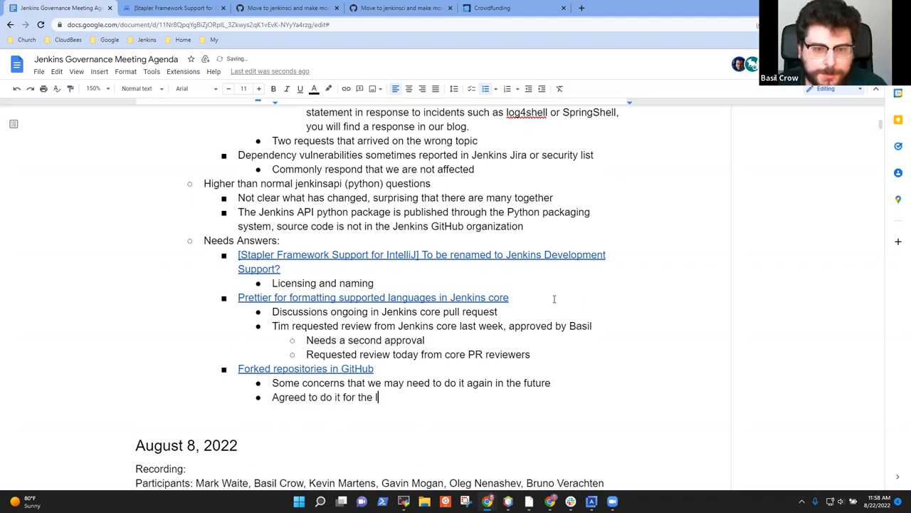
text(egacy plugins)
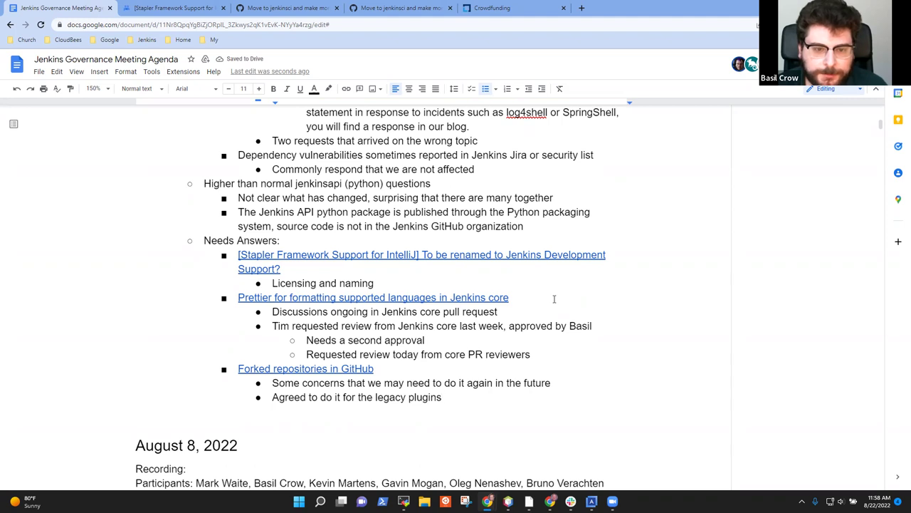
text((no diss)
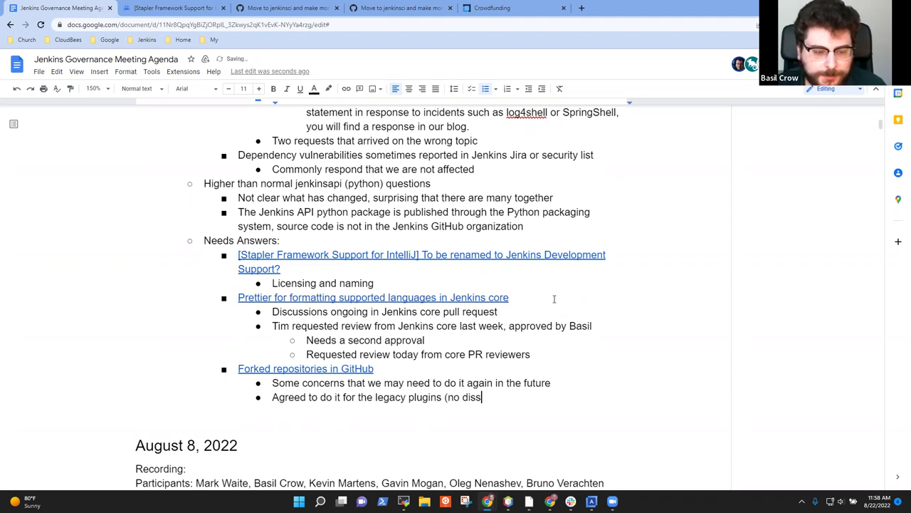
text(ent from others))
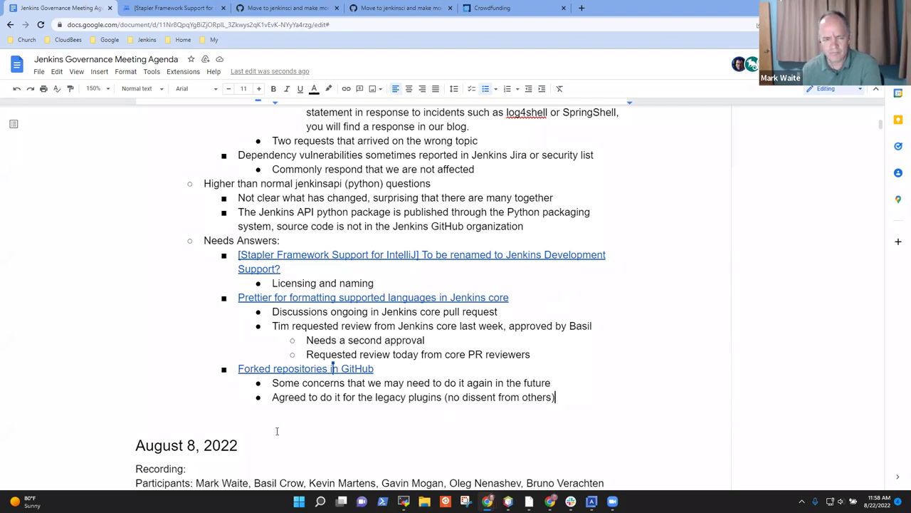
click(402, 400)
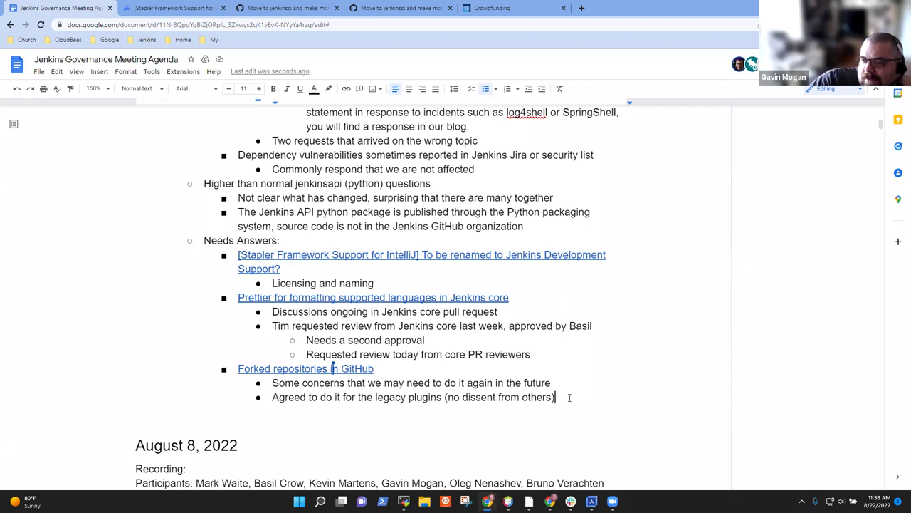
- Add a bullet: check bulk actions on many repositories are sensible, and check the repository targets list
click(314, 368)
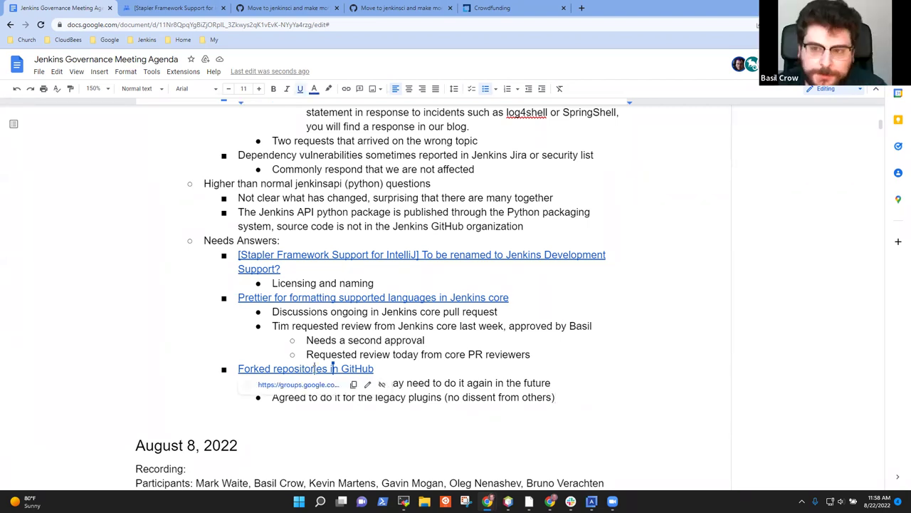
click(560, 397)
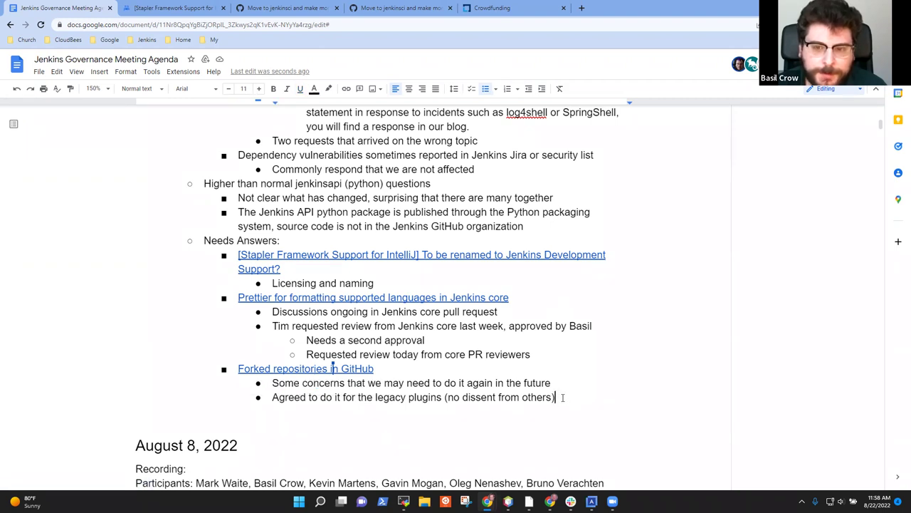
key(Return)
text(Bulk action on a large number of repositories, be syure t)
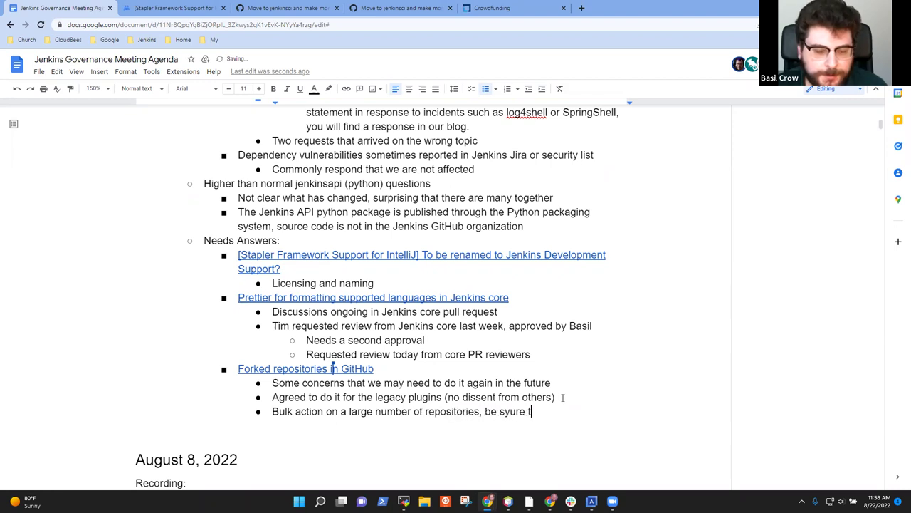
key(BackSpace)
text(sure that we check the bulk action is sensible)
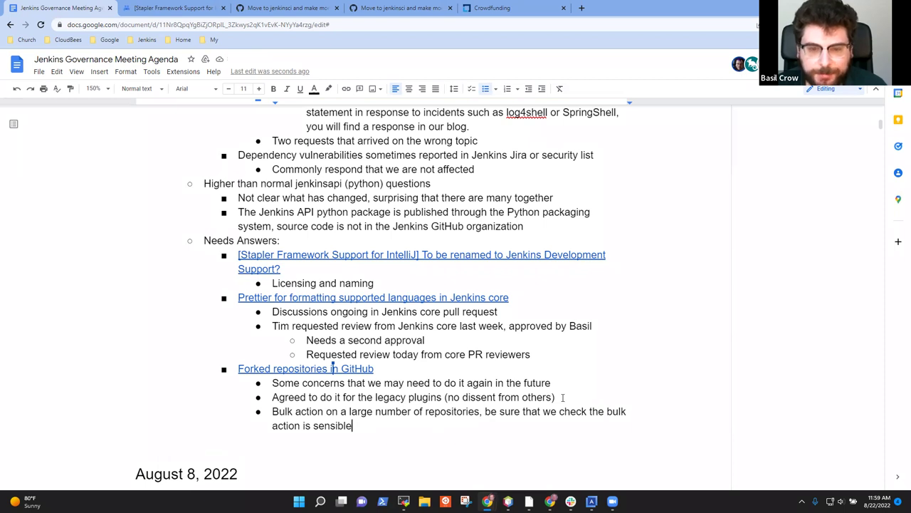
text(.  Check the l)
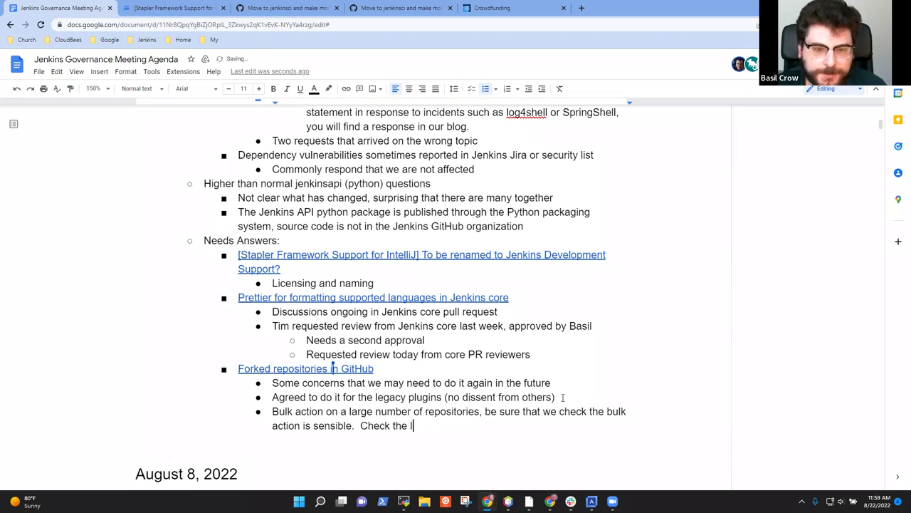
text(ist of repository tar)
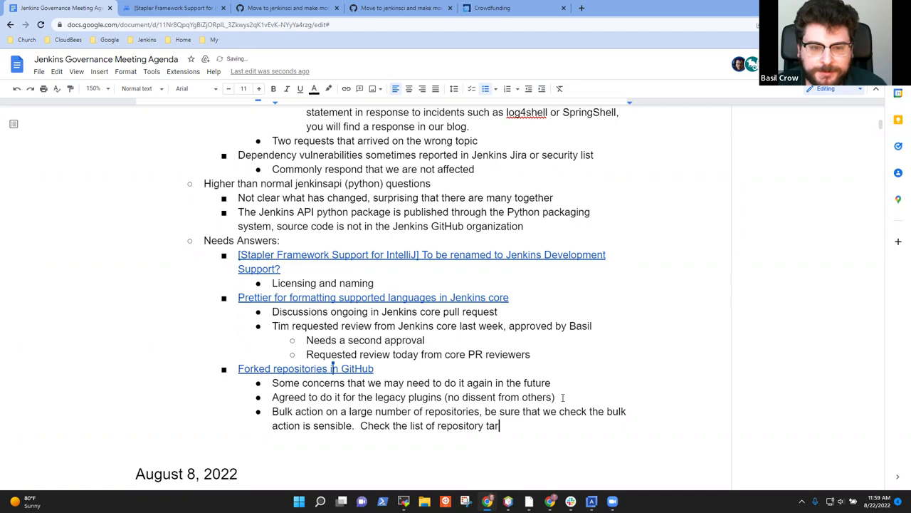
text(gets)
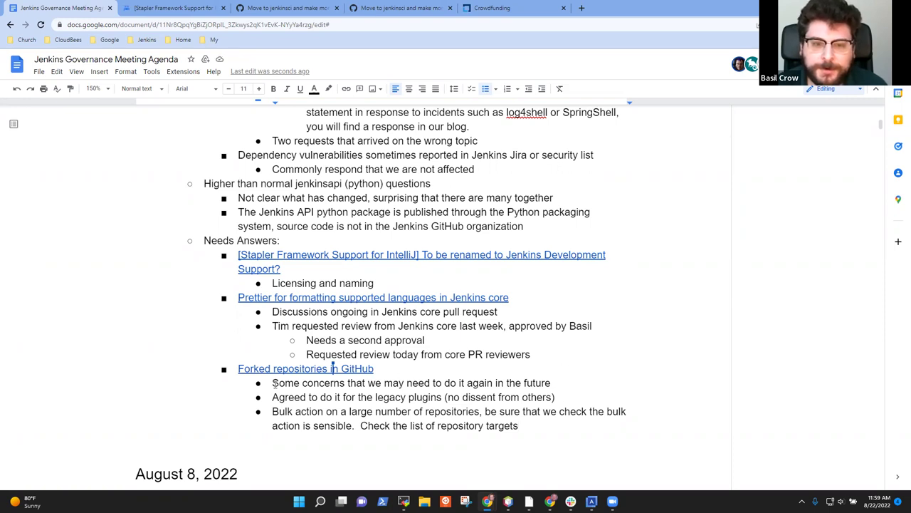
click(526, 425)
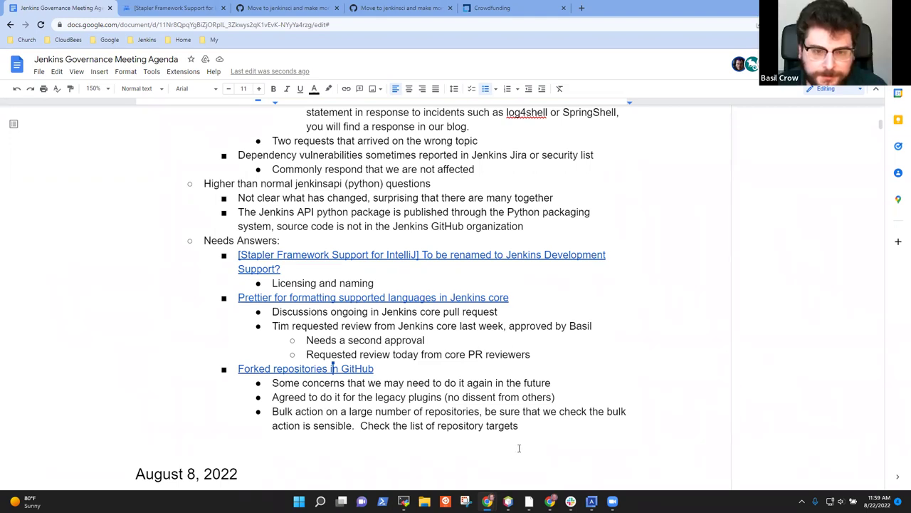
click(521, 425)
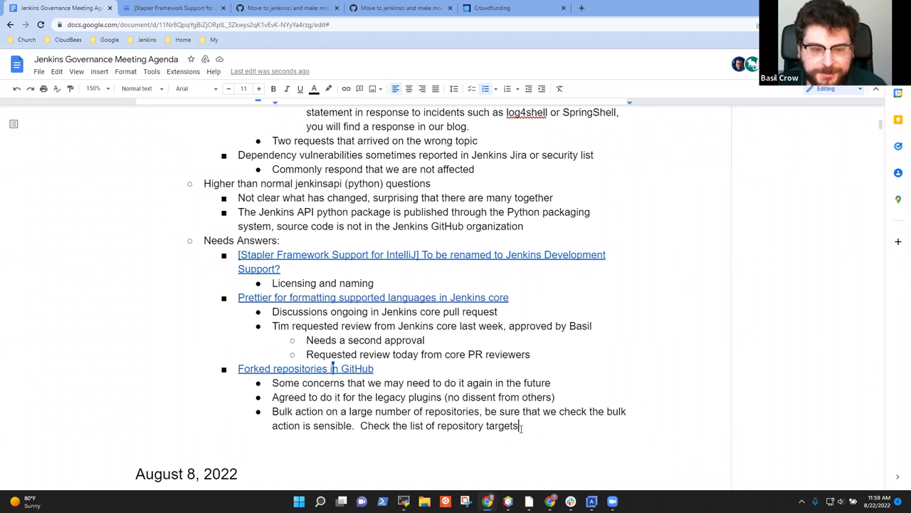